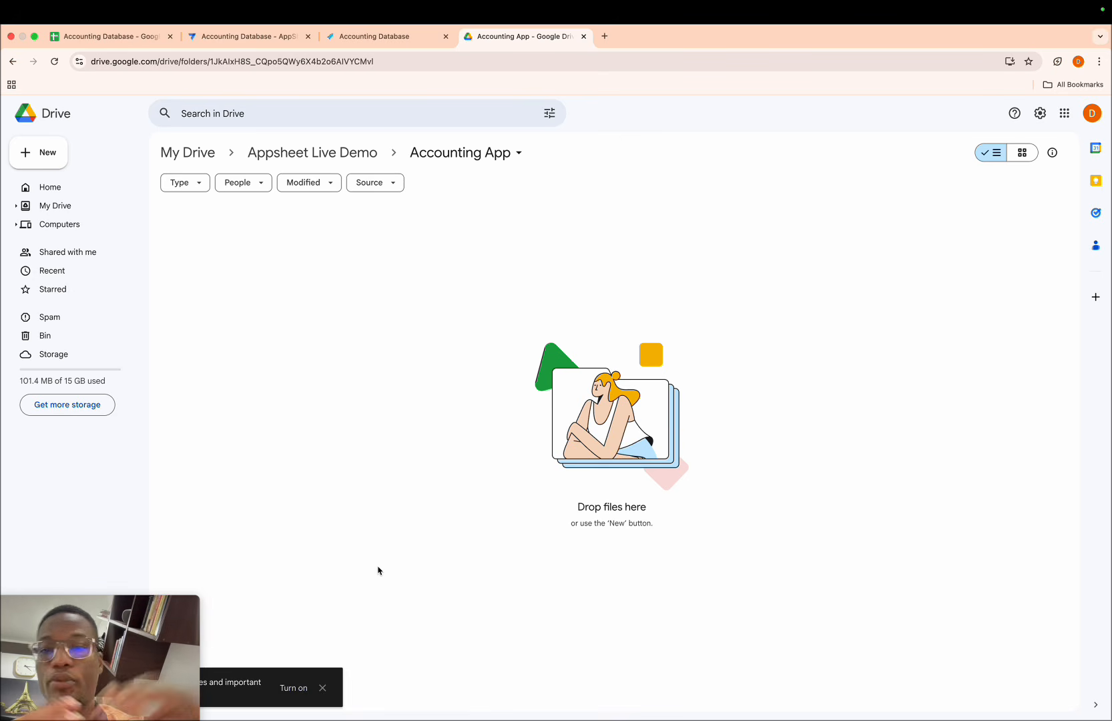
- Create a blank Google Sheets spreadsheet in the Accounting App folder and name it "Accounting Software Database"
{"action": "left_click", "coordinate": [40, 152]}
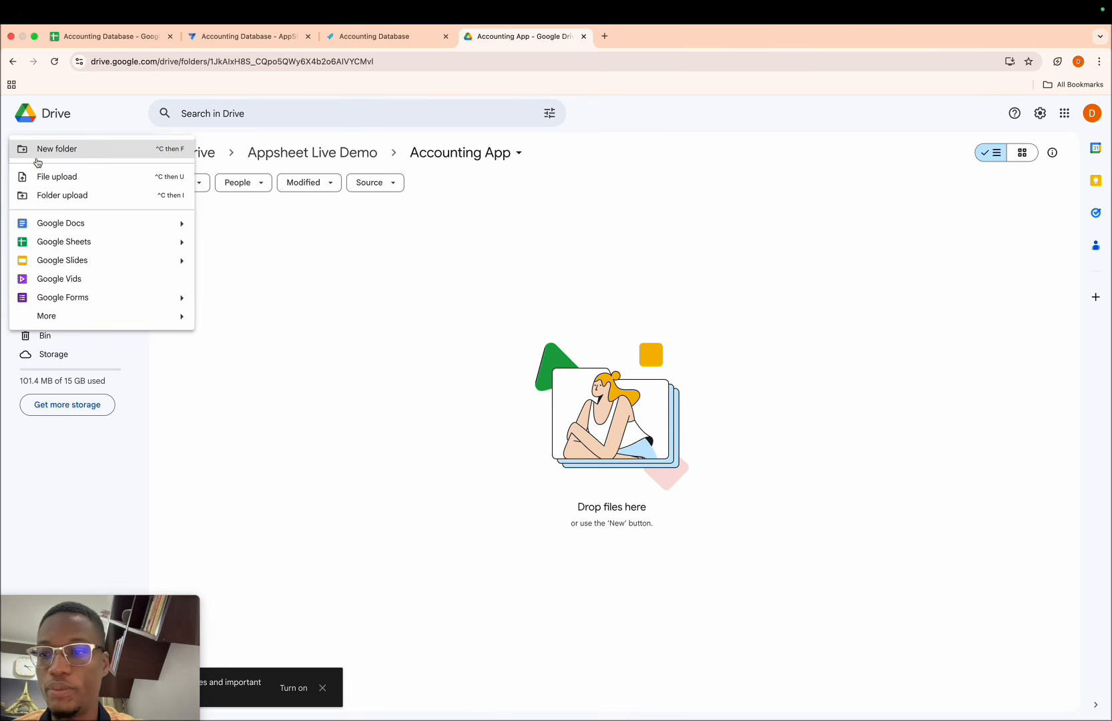
{"action": "left_click", "coordinate": [46, 241]}
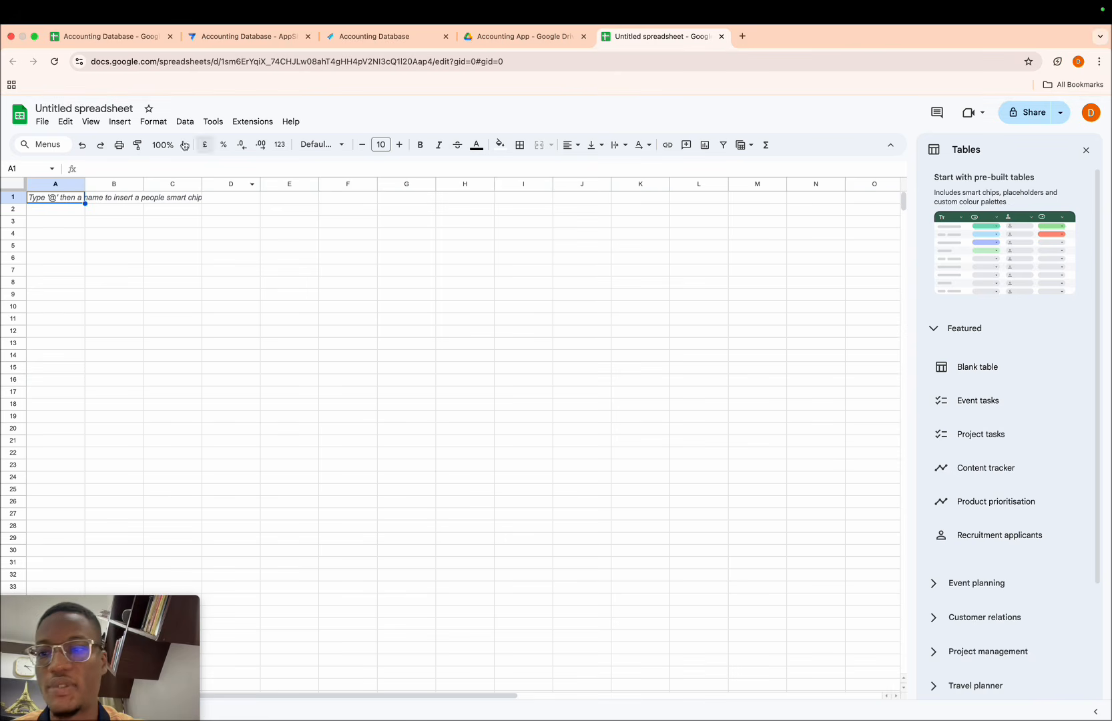
{"action": "left_click", "coordinate": [107, 109]}
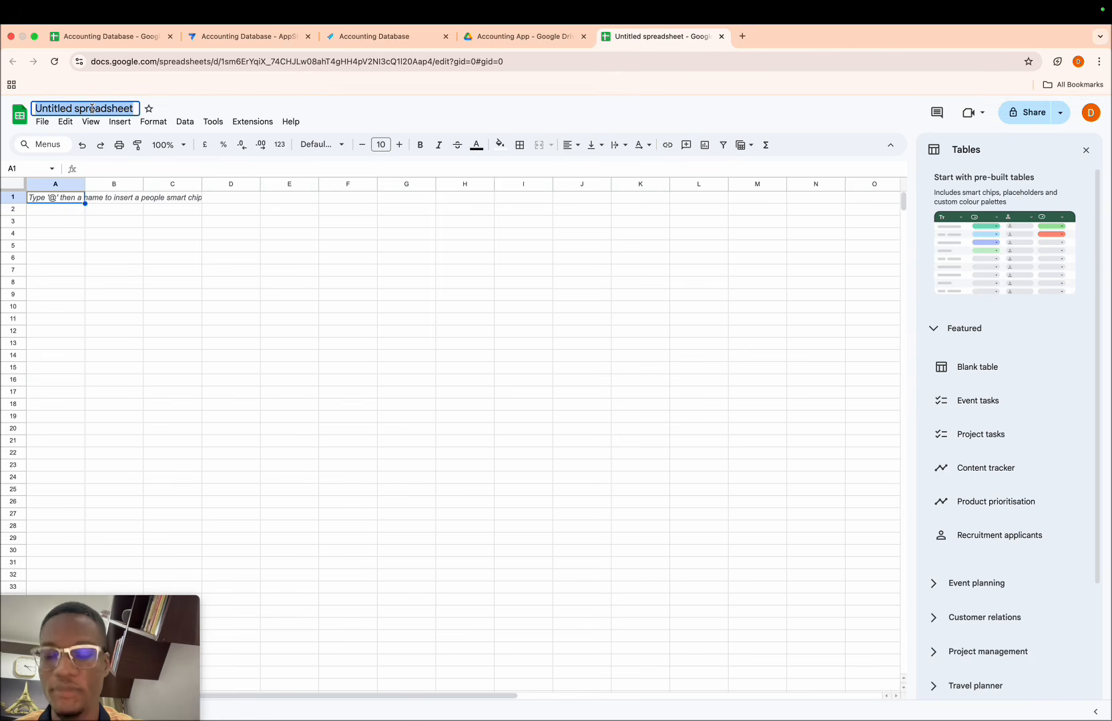
{"action": "key", "text": "BackSpace"}
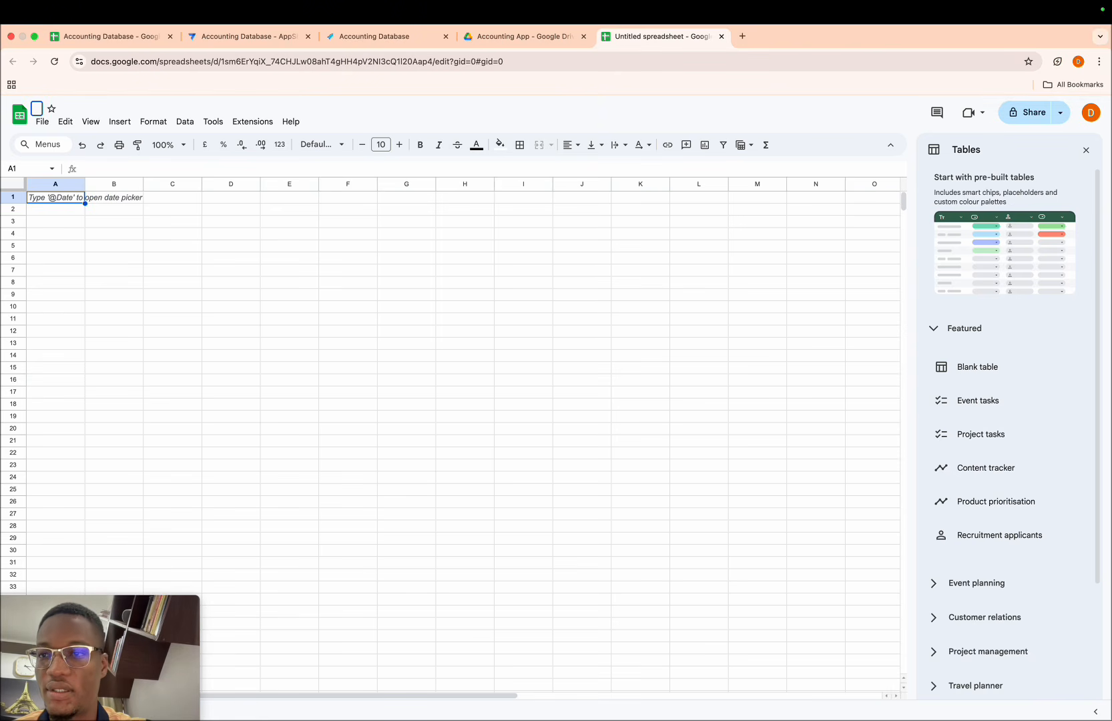
{"action": "type", "text": "Account"}
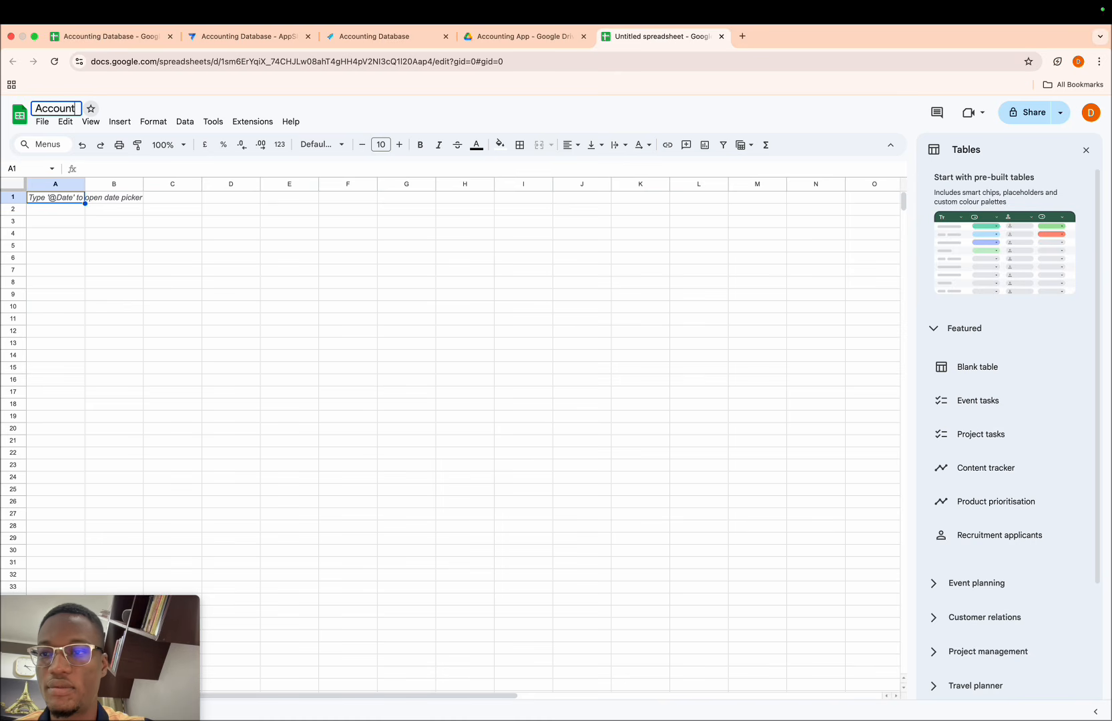
{"action": "type", "text": "ing Softw"}
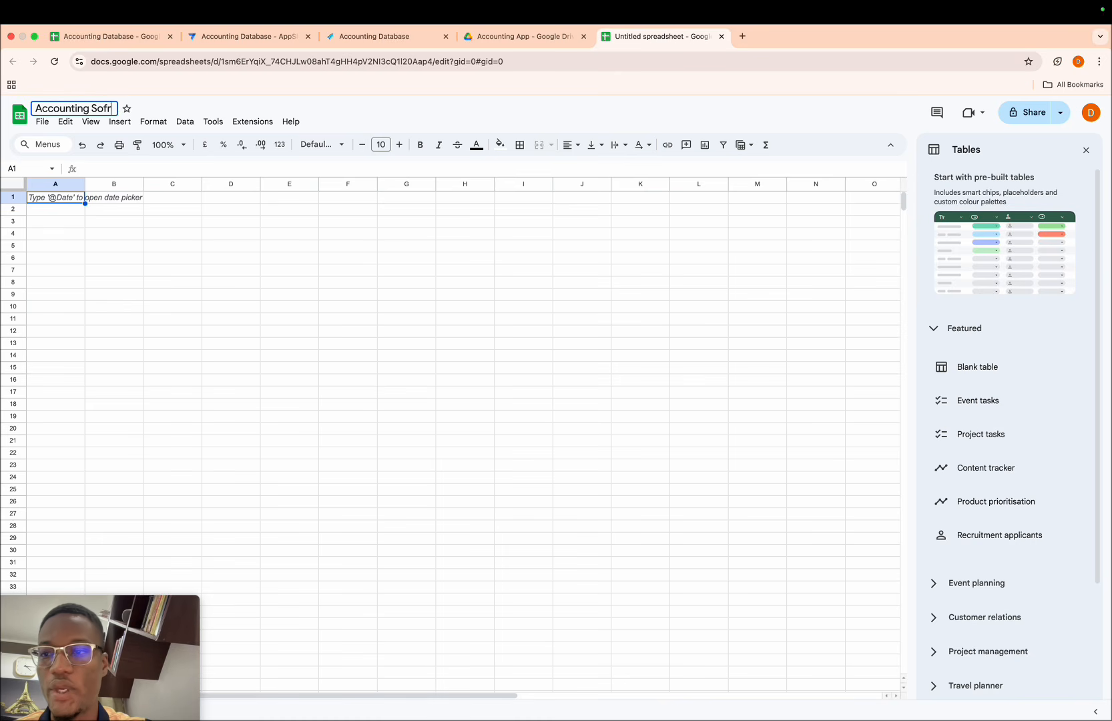
{"action": "type", "text": "are "}
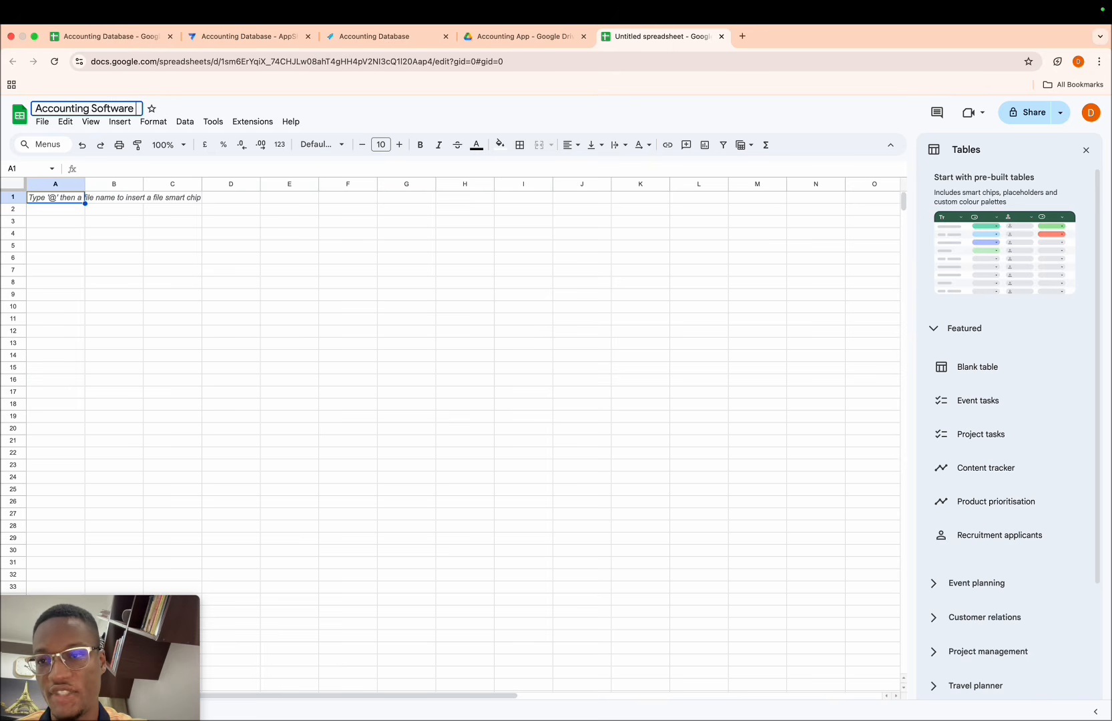
{"action": "type", "text": "Da"}
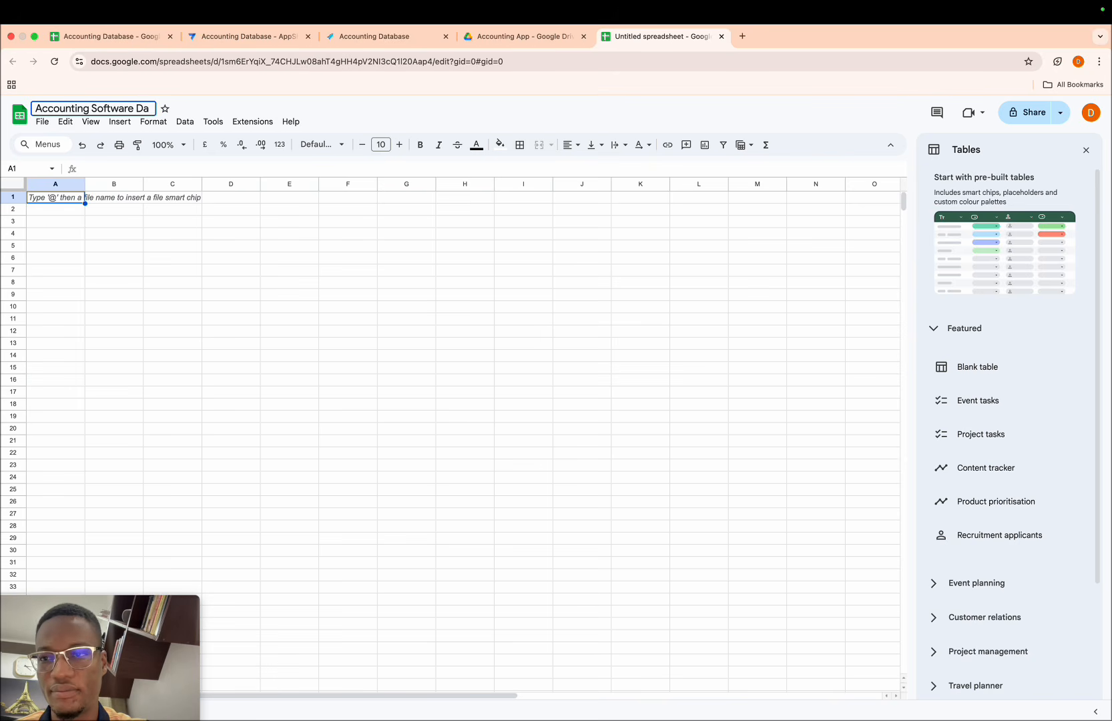
{"action": "type", "text": "tabase"}
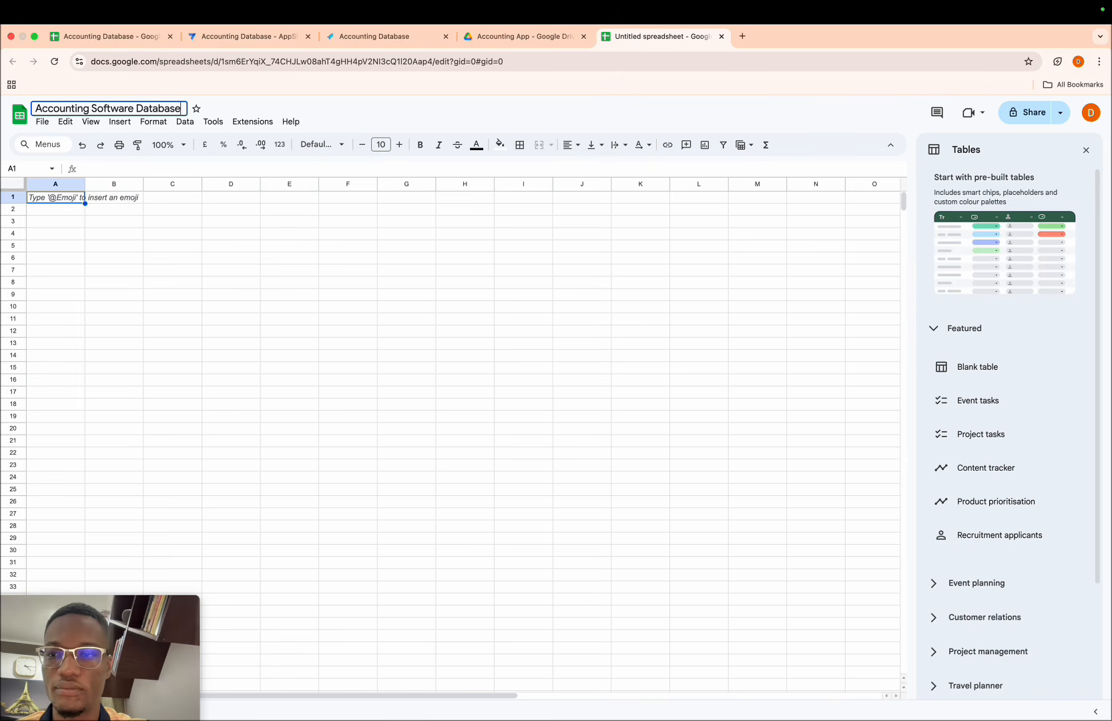
{"action": "key", "text": "Return"}
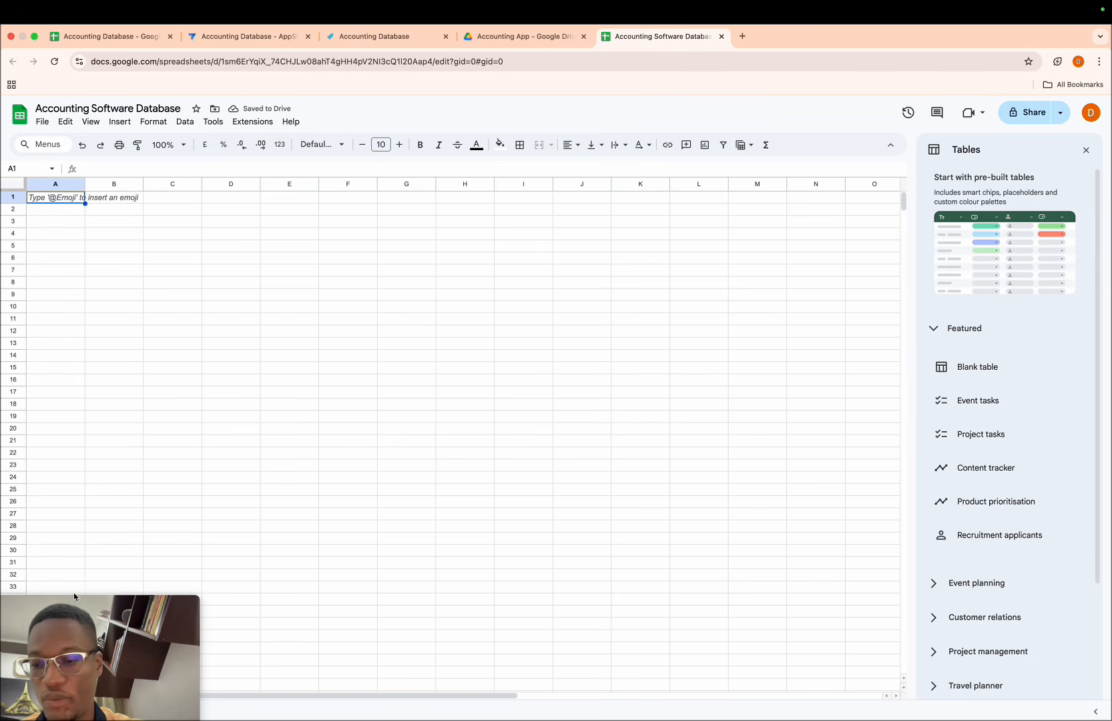
- Rename the first sheet as "COA Class"
{"action": "left_click_drag", "start_coordinate": [107, 601], "coordinate": [1029, 595]}
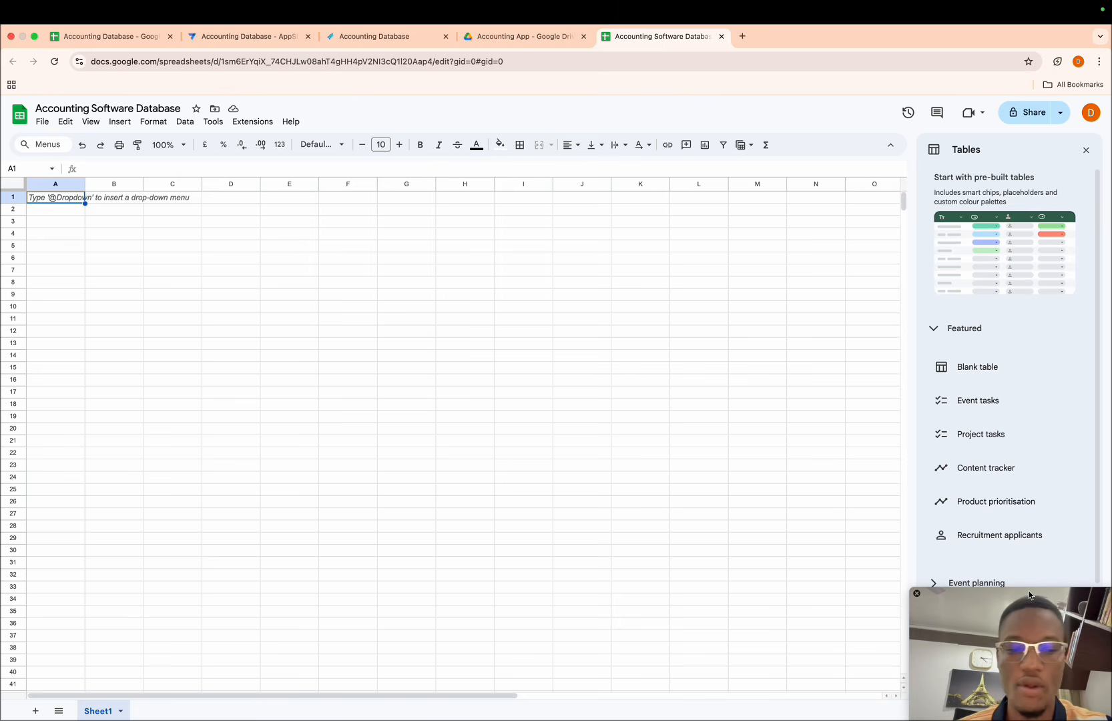
{"action": "double_click", "coordinate": [100, 711]}
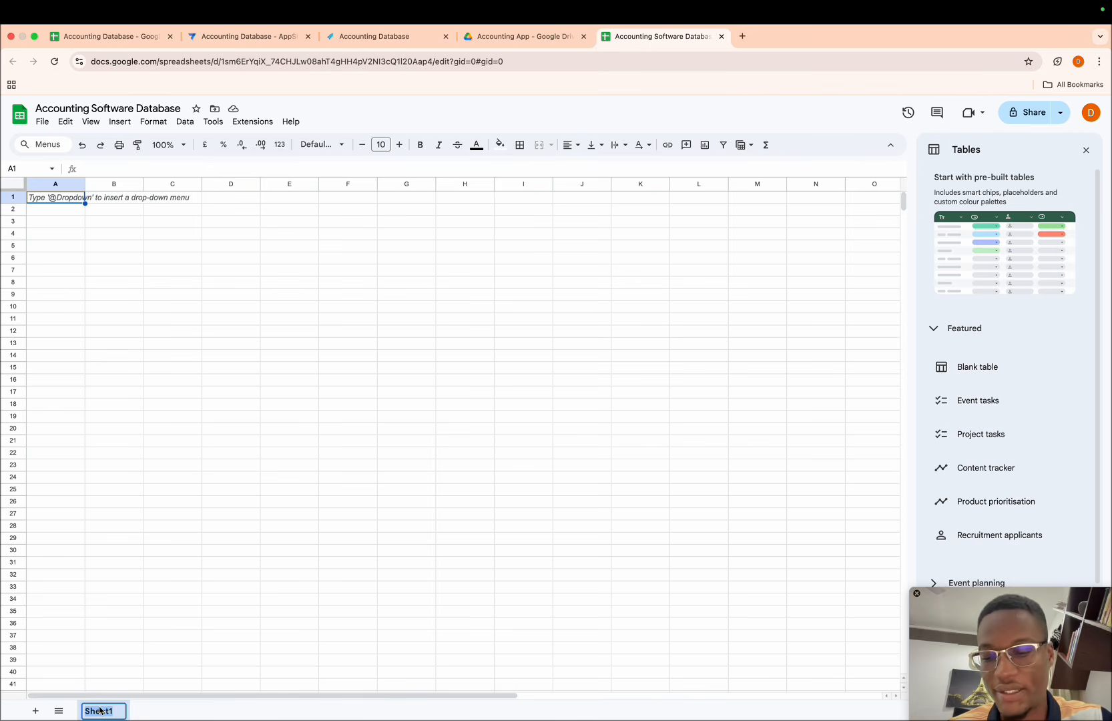
{"action": "type", "text": "COA"}
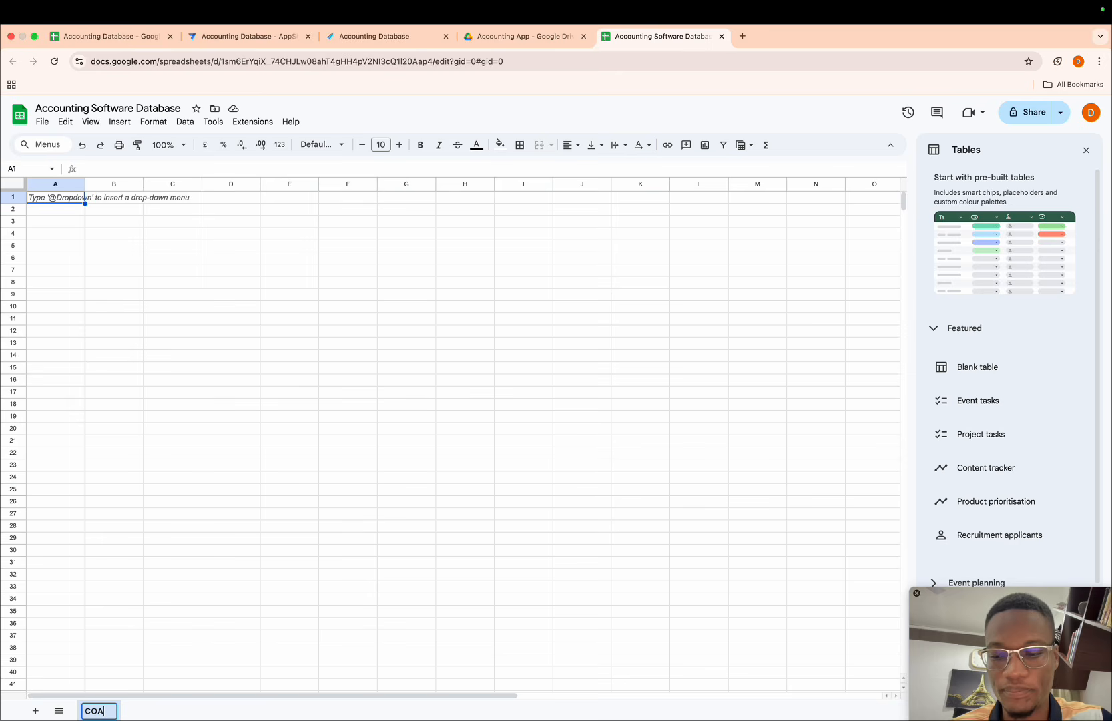
{"action": "type", "text": " Class"}
{"action": "key", "text": "Return"}
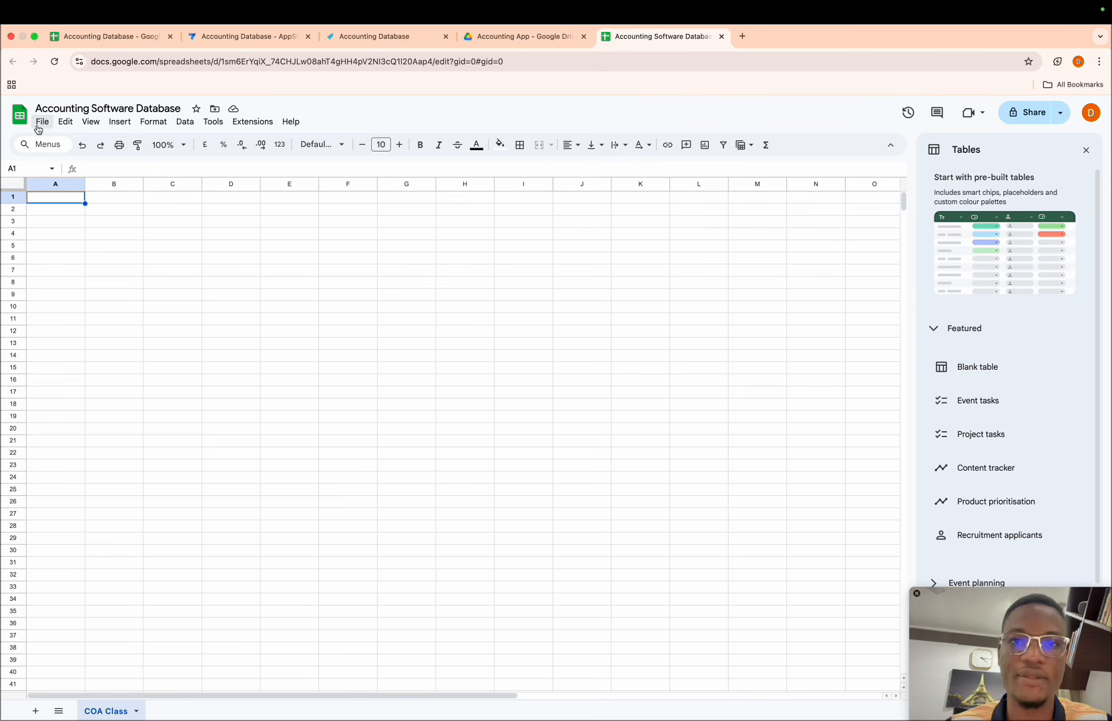
- Paste the account class table, from Account Code-CLASS to Labels, at A1 of COA Class and widen columns A and D to fit
{"action": "type", "text": "Account Code-CLASS\tName\tType\tStatement\tLabels 1000000\tRevenue\tCredit\tIncome Statement\t1. Revenue 1005000\tOther Income\tCredit\tIncome Statement\t1.Other Income 2000000\tCost of Sales\tDebit\tIncome Statement\t2.Cost of Sales 2005000\tExpenses\tDebit\tIncome Statement\t2.Expenses 3000000\tFixed Assets\tDebit\tBalance Sheet\t1.Fixed Assets 4000000\tCurrent Assets\tDebit\tBalance Sheet\t2.Current Assets 5000000\tCurrent Liabilities\tCredit\tBalance Sheet\t3.Current Liabilities 6000000\tNon Current Liabilities\tCredit\tBalance Sheet\t4.Non Current Liabilities 7000000\tEquity\tCredit\tBalance Sheet\t5.Equity"}
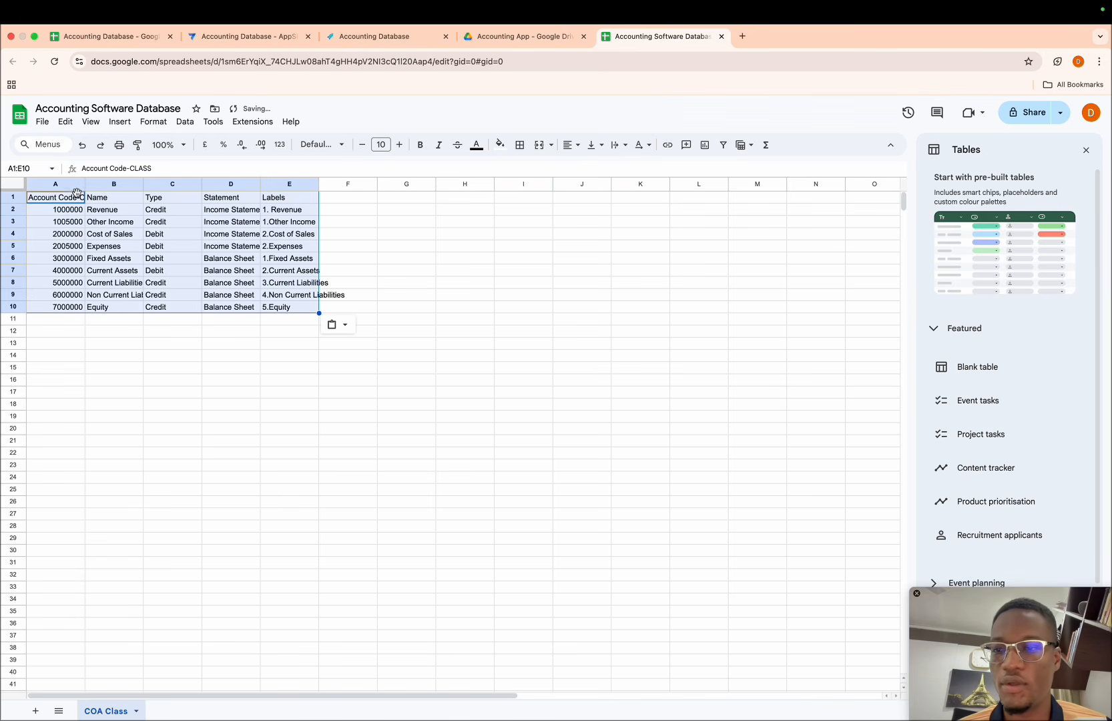
{"action": "left_click_drag", "start_coordinate": [85, 185], "coordinate": [115, 184]}
{"action": "left_click", "coordinate": [90, 221]}
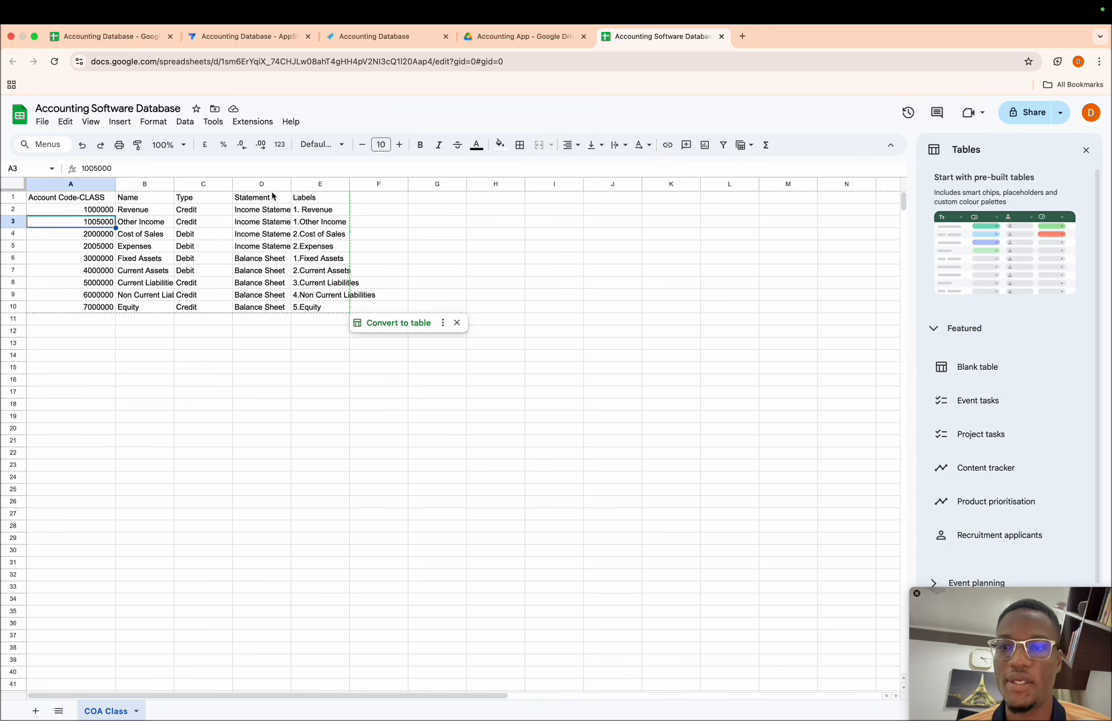
{"action": "left_click_drag", "start_coordinate": [291, 184], "coordinate": [371, 309]}
{"action": "left_click", "coordinate": [370, 199]}
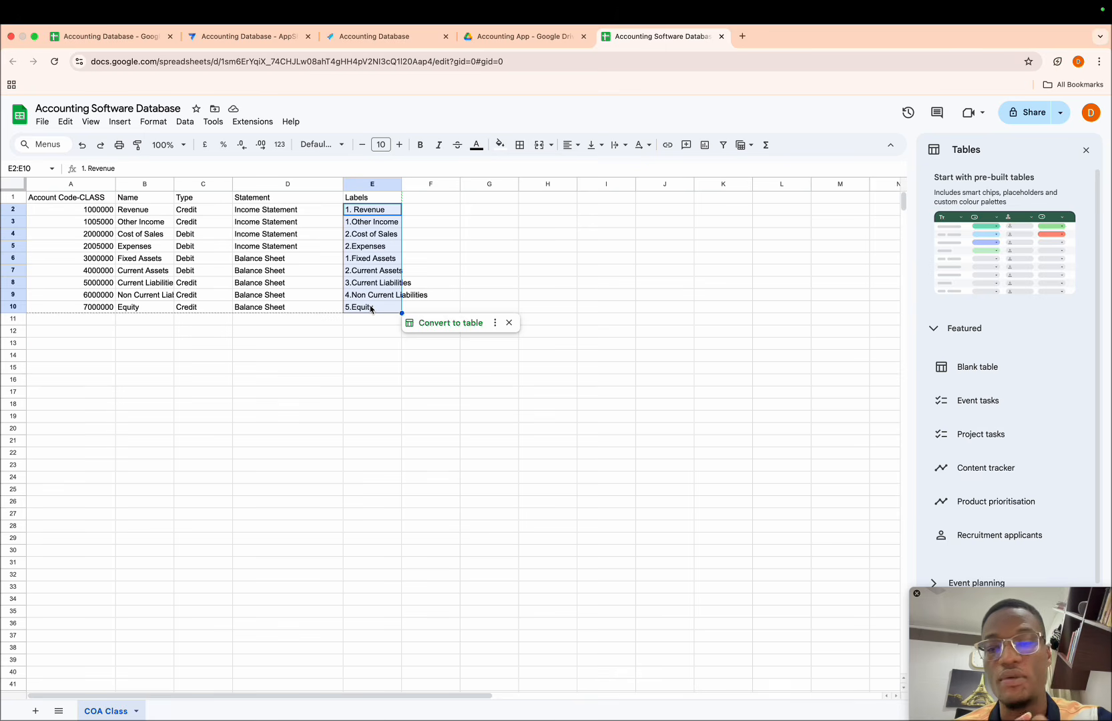
{"action": "left_click", "coordinate": [359, 234]}
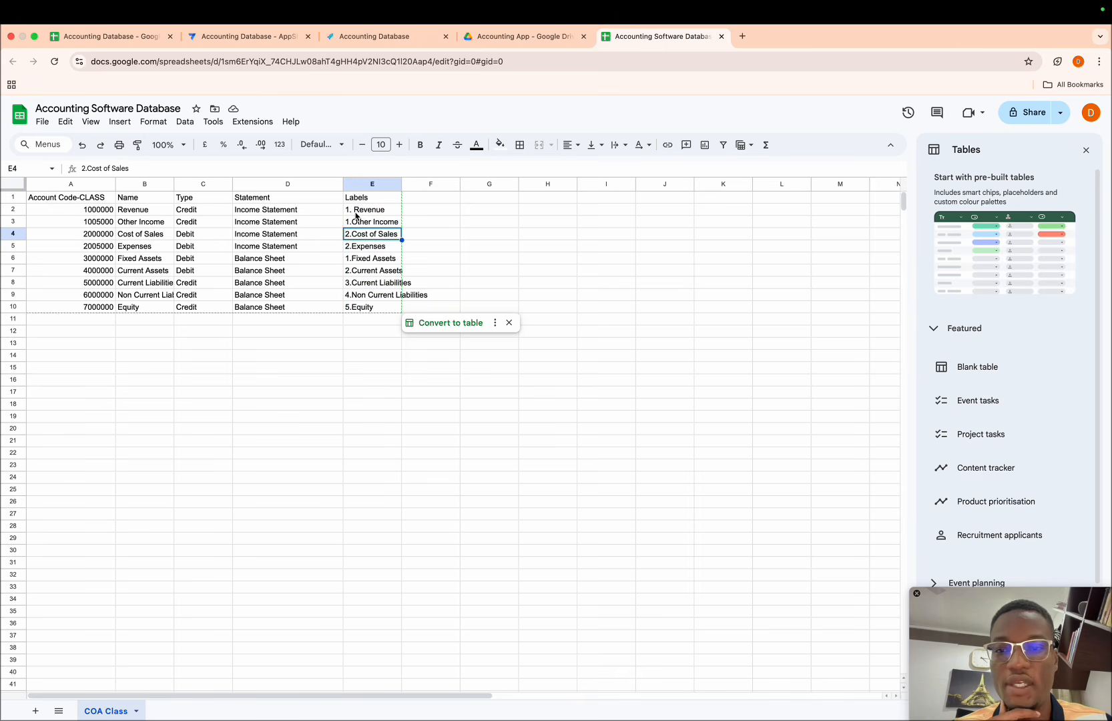
{"action": "left_click", "coordinate": [356, 212]}
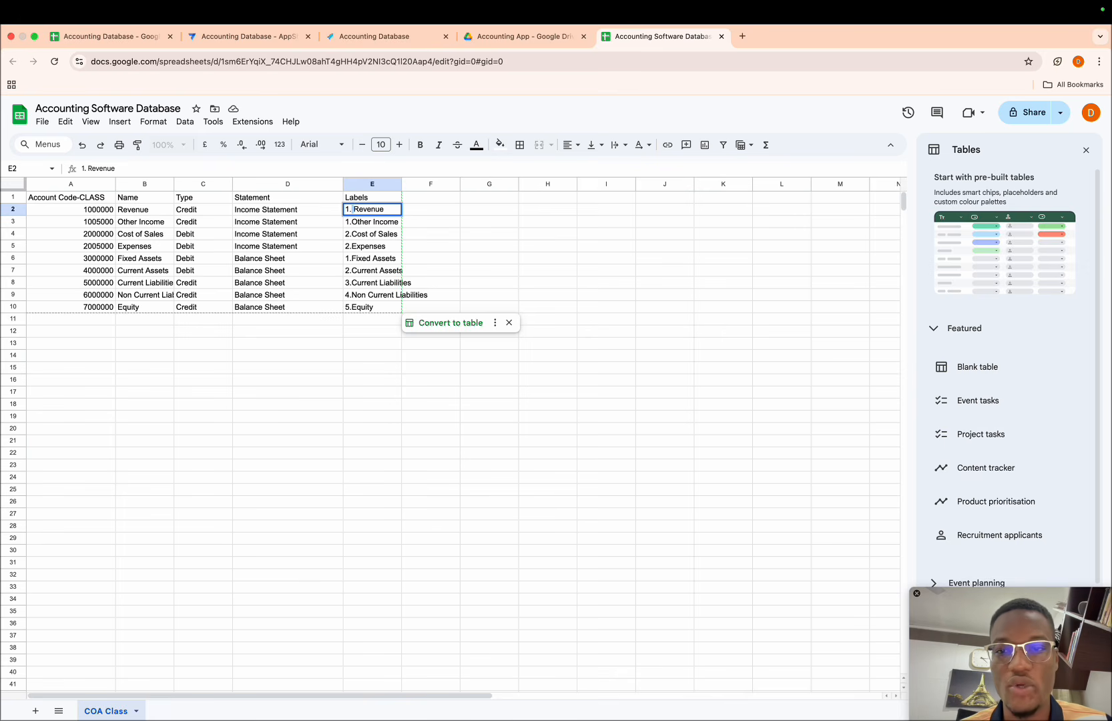
{"action": "key", "text": "Escape"}
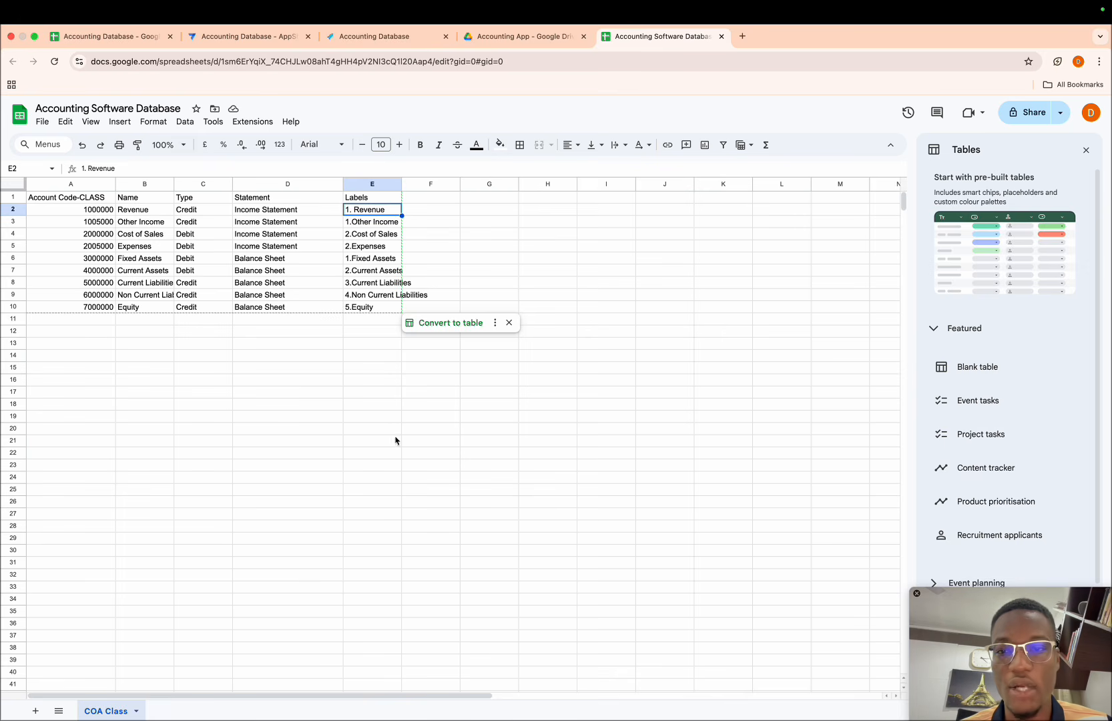
{"action": "left_click", "coordinate": [372, 269]}
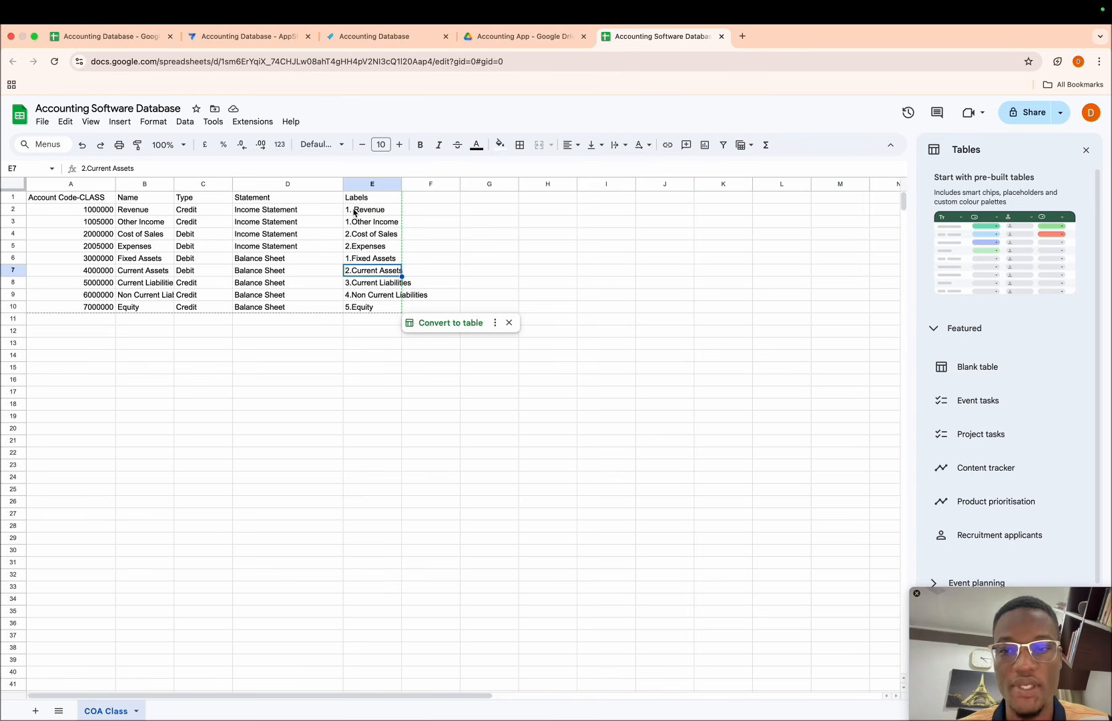
{"action": "left_click", "coordinate": [354, 212]}
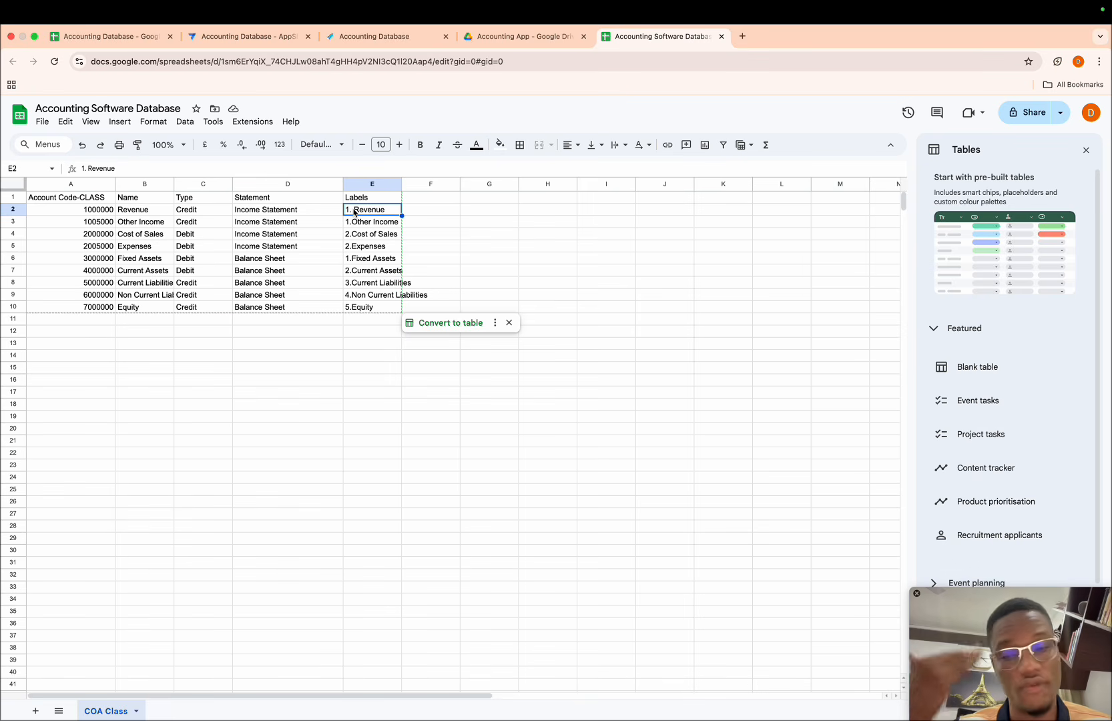
- Add a second sheet and name it "COA Main"
{"action": "left_click", "coordinate": [35, 710]}
{"action": "double_click", "coordinate": [173, 712]}
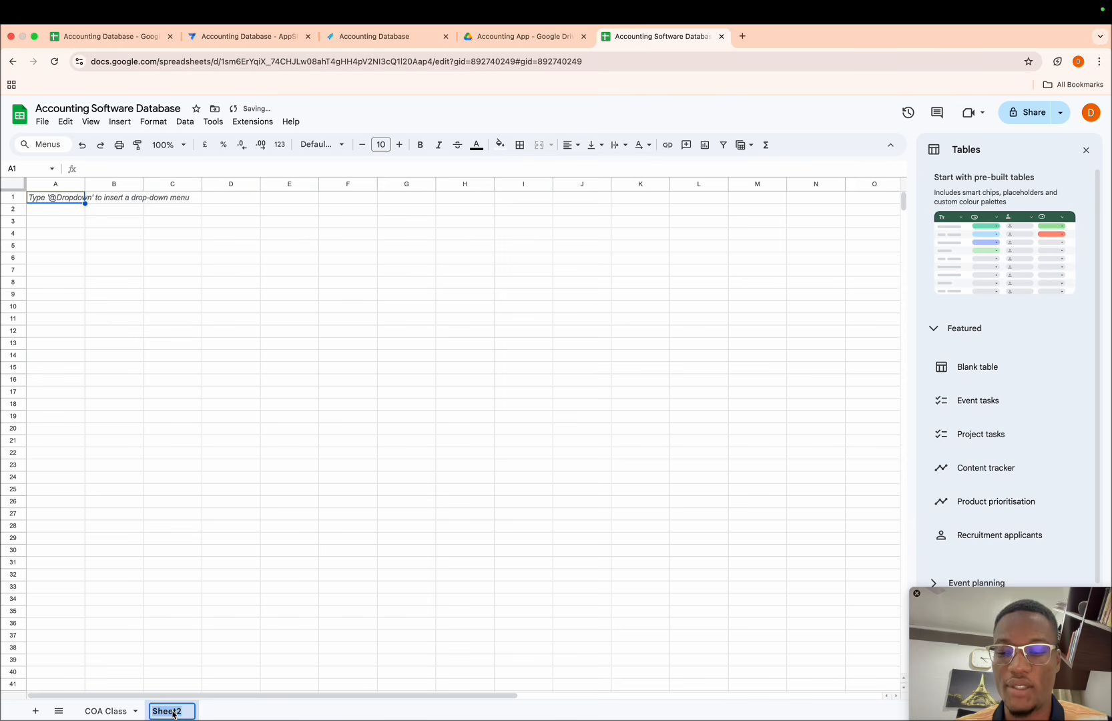
{"action": "type", "text": "COA "}
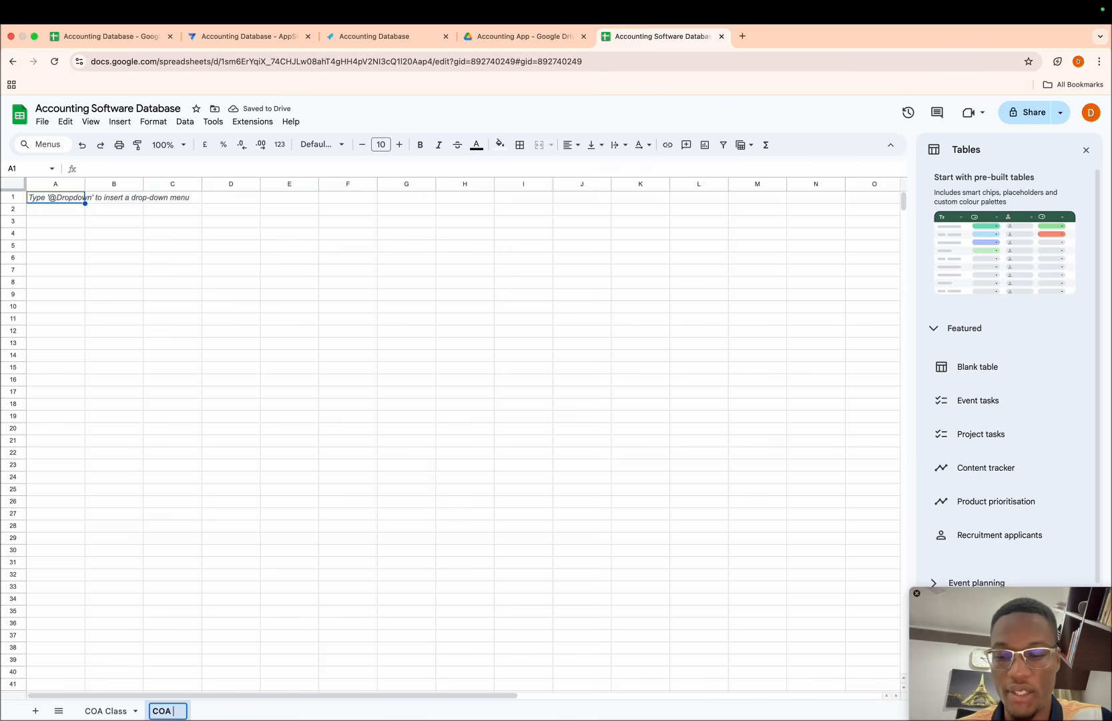
{"action": "type", "text": "Main"}
{"action": "key", "text": "Return"}
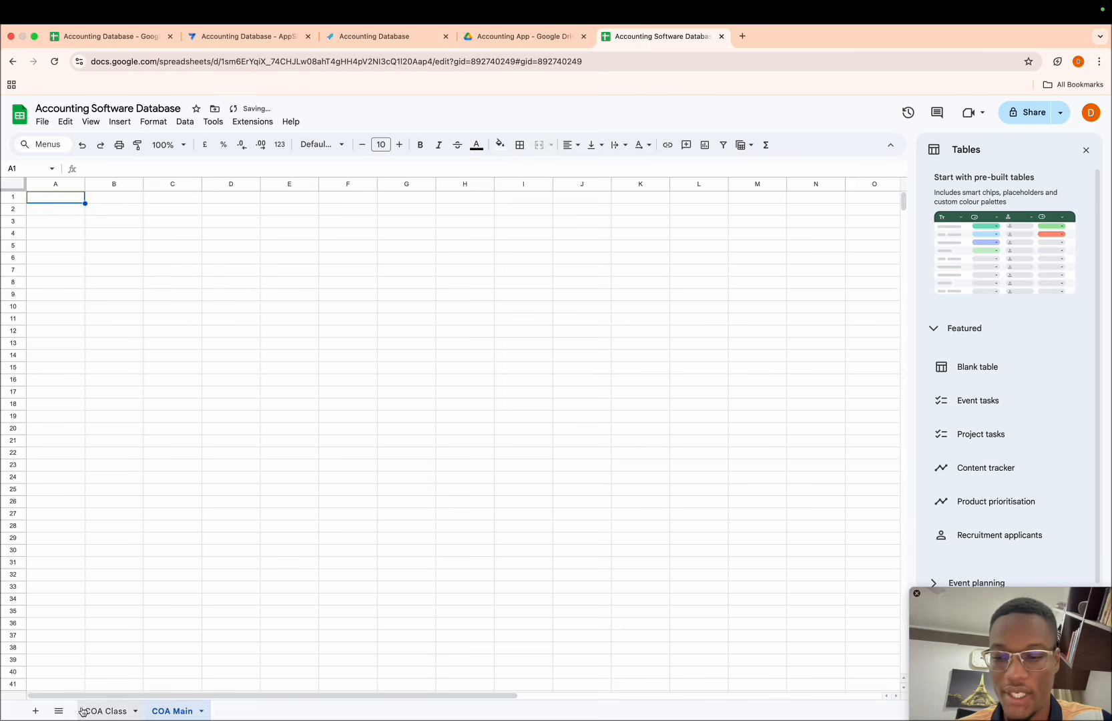
- Add a third sheet and name it "COA Details"
{"action": "left_click", "coordinate": [37, 713]}
{"action": "double_click", "coordinate": [233, 713]}
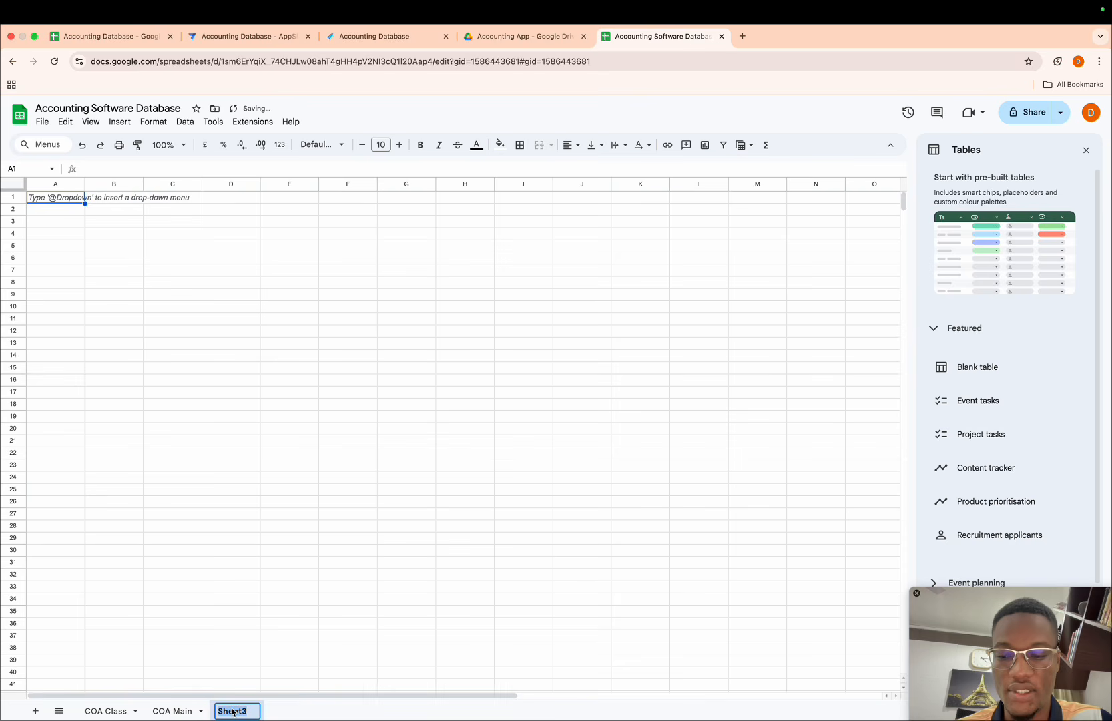
{"action": "type", "text": "COA"}
{"action": "type", "text": "Details"}
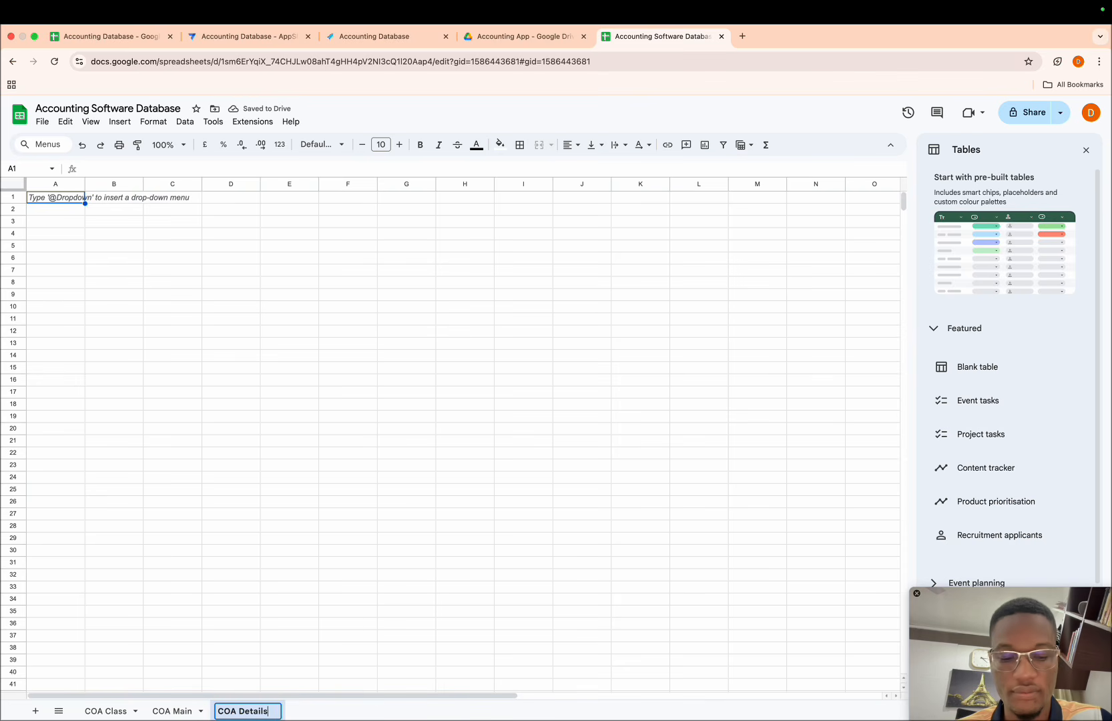
{"action": "key", "text": "Return"}
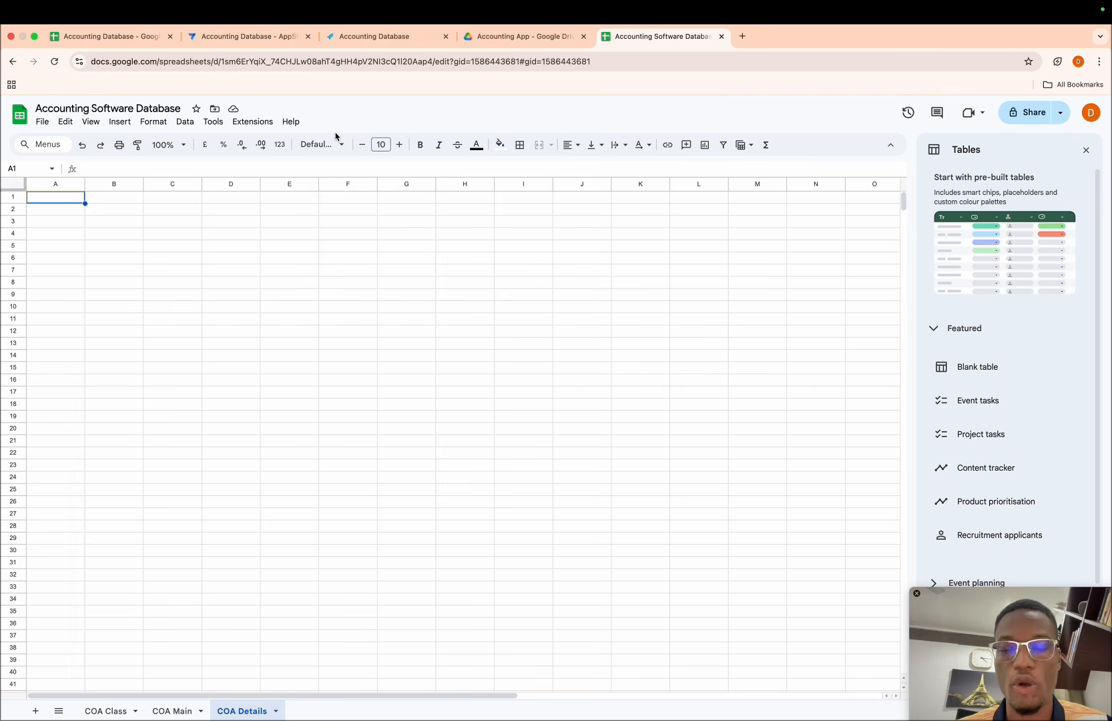
- Paste the copied main accounts table at A1 of the COA Main sheet and widen its columns to fit the text
{"action": "left_click", "coordinate": [172, 711]}
{"action": "key", "text": "super+v"}
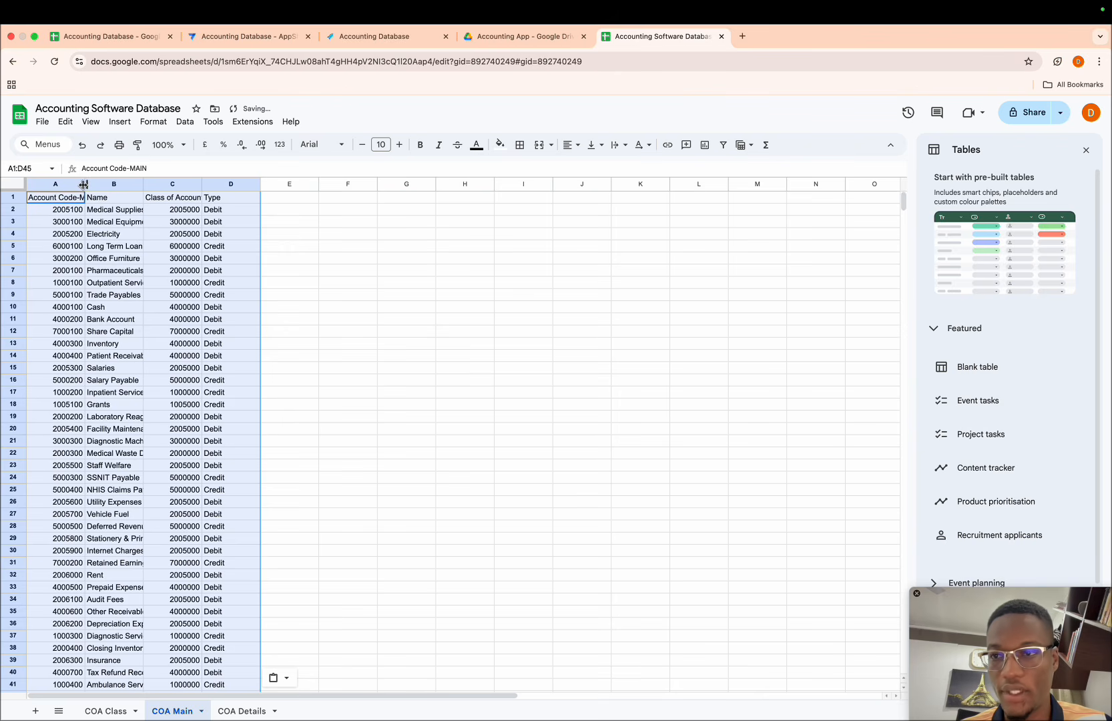
{"action": "left_click_drag", "start_coordinate": [86, 185], "coordinate": [300, 184]}
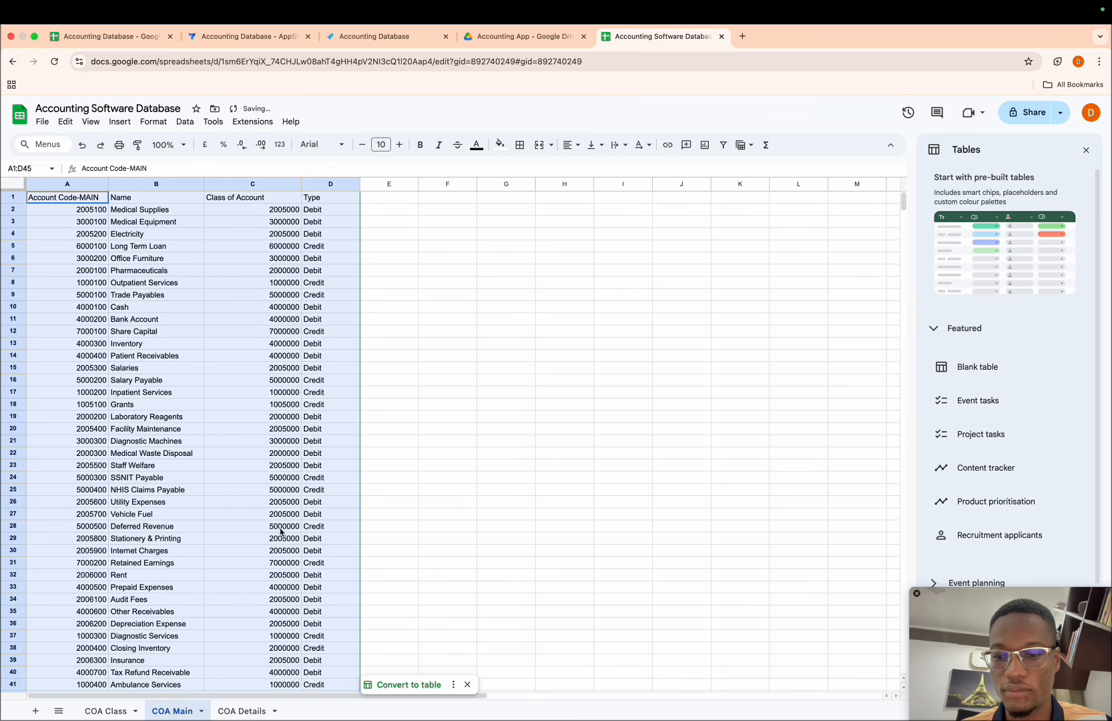
- Copy the COA Detail table A1:D123 from the Database for Account Application spreadsheet into the COA Details sheet, starting at A1
{"action": "left_click", "coordinate": [241, 711]}
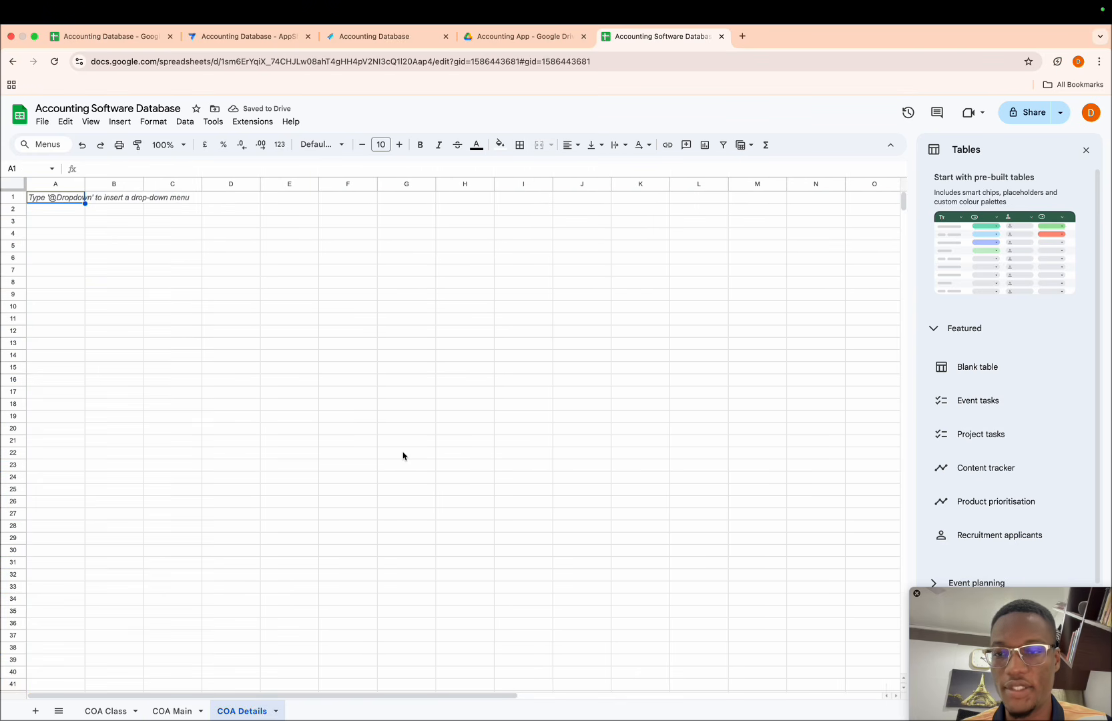
{"action": "key", "text": "ctrl+Right"}
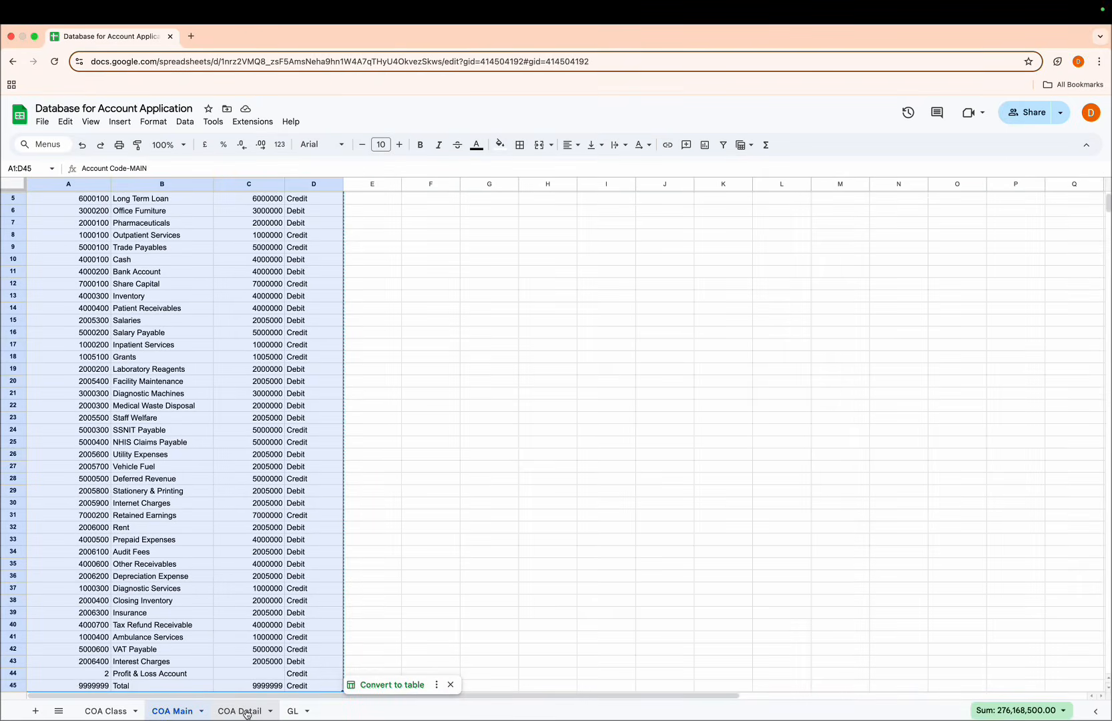
{"action": "left_click", "coordinate": [245, 712]}
{"action": "key", "text": "ctrl+shift+Right"}
{"action": "key", "text": "ctrl+shift+Down"}
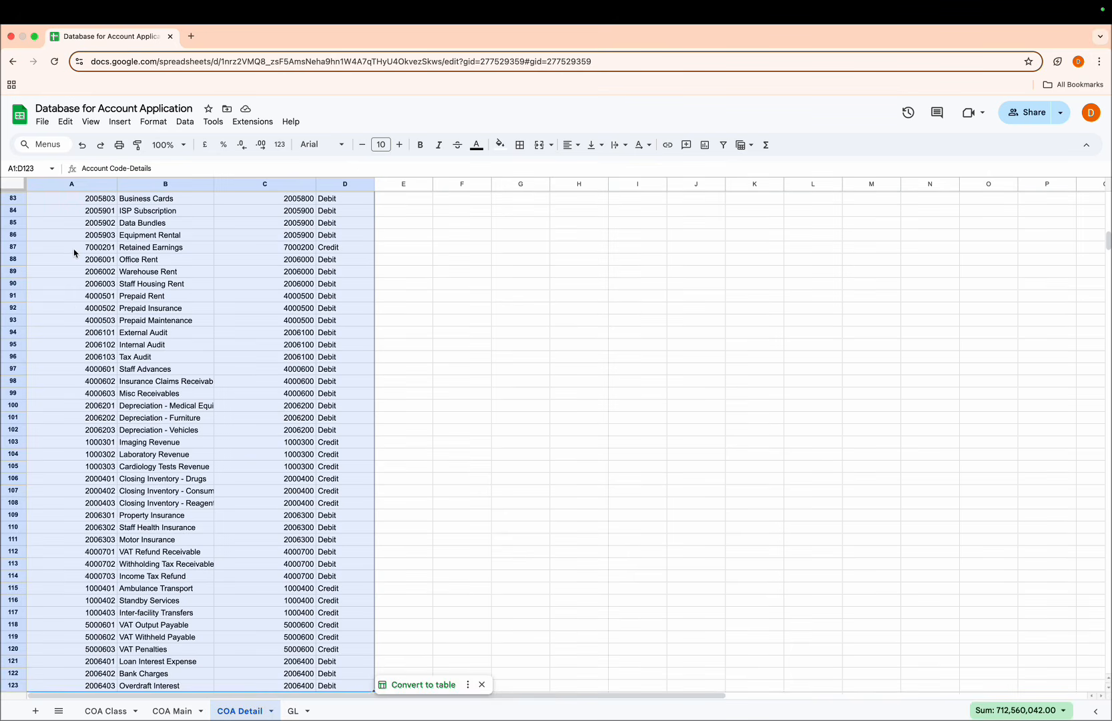
{"action": "key", "text": "ctrl+Left"}
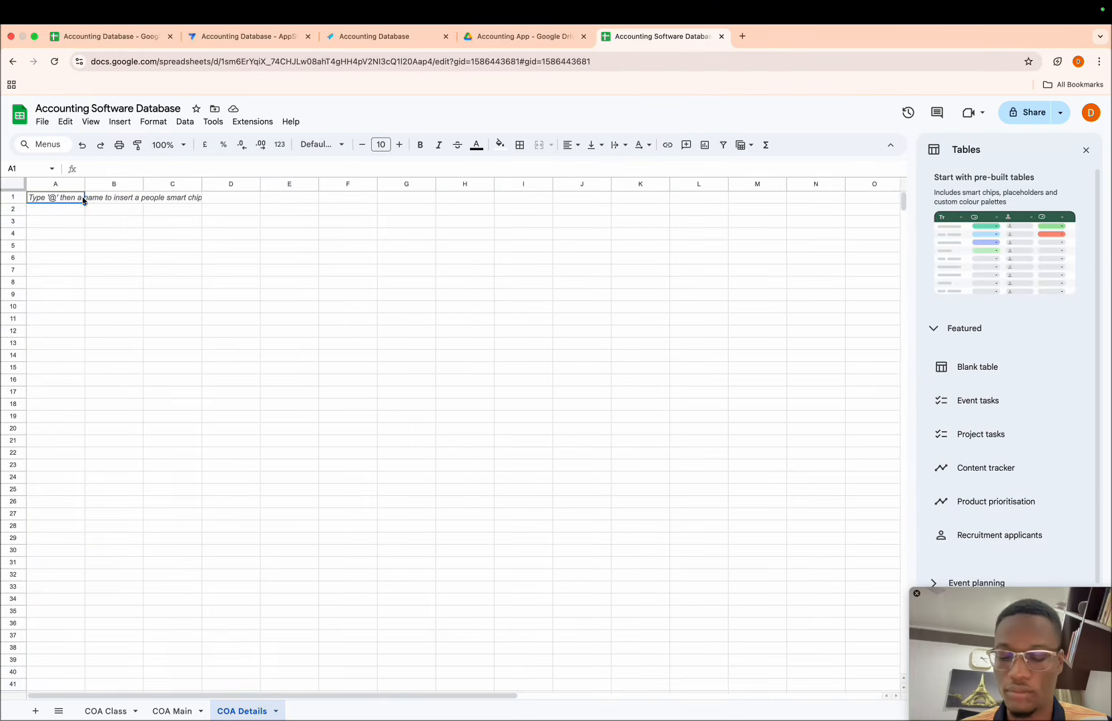
{"action": "key", "text": "ctrl+v"}
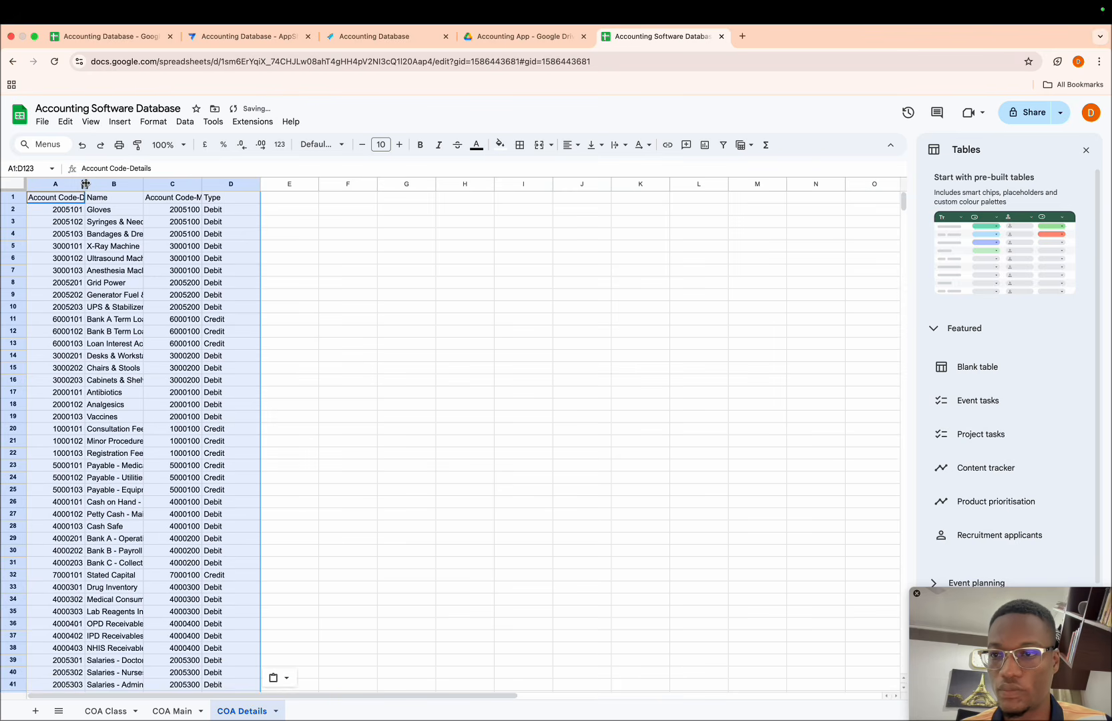
- Widen columns A to D of the COA Details sheet to fit their text
{"action": "left_click_drag", "start_coordinate": [84, 183], "coordinate": [453, 183]}
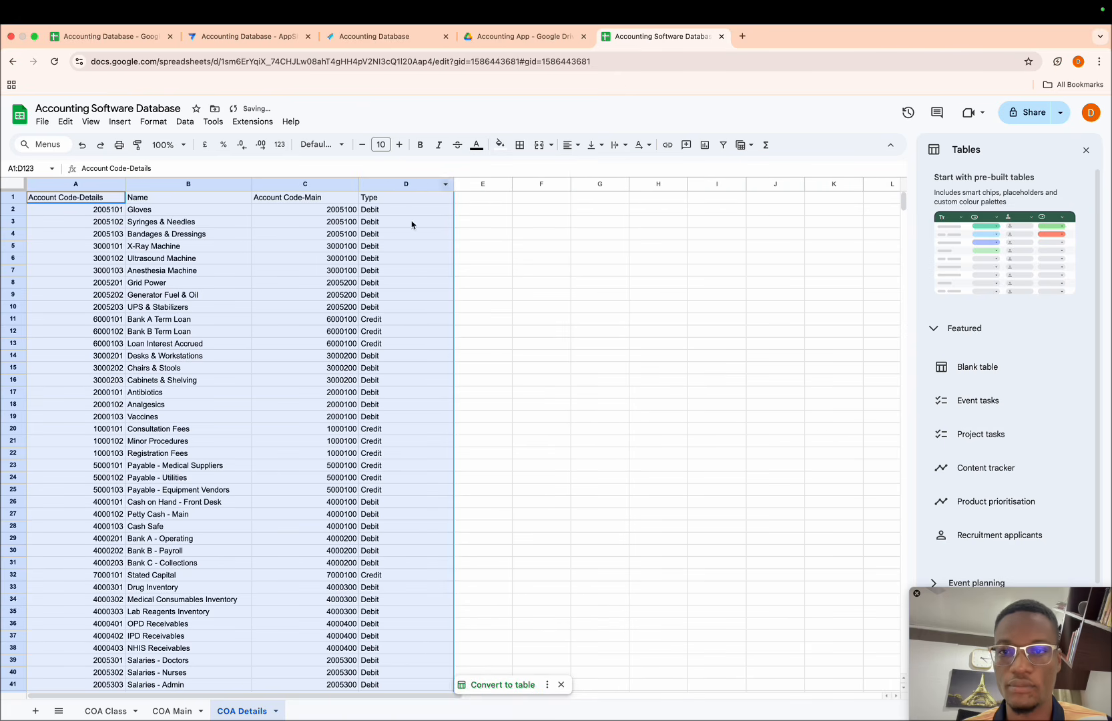
{"action": "left_click", "coordinate": [374, 248]}
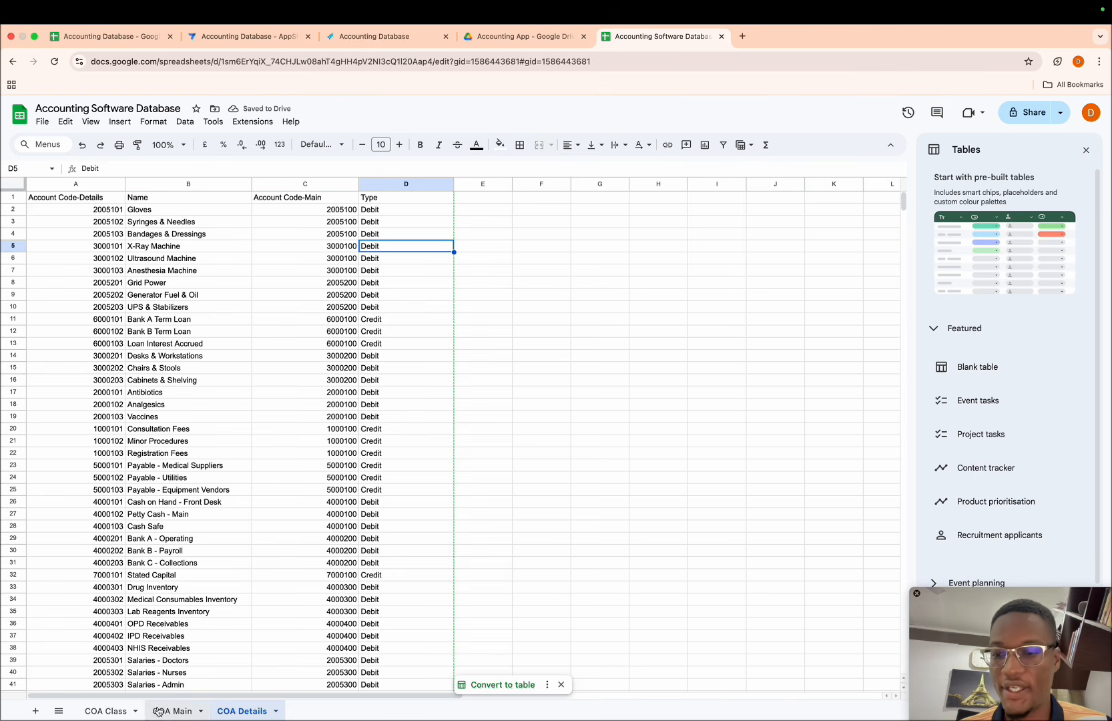
- Review the COA Class, COA Main and COA Details sheets, examining the account code, parent account, name and type columns
{"action": "left_click", "coordinate": [107, 711]}
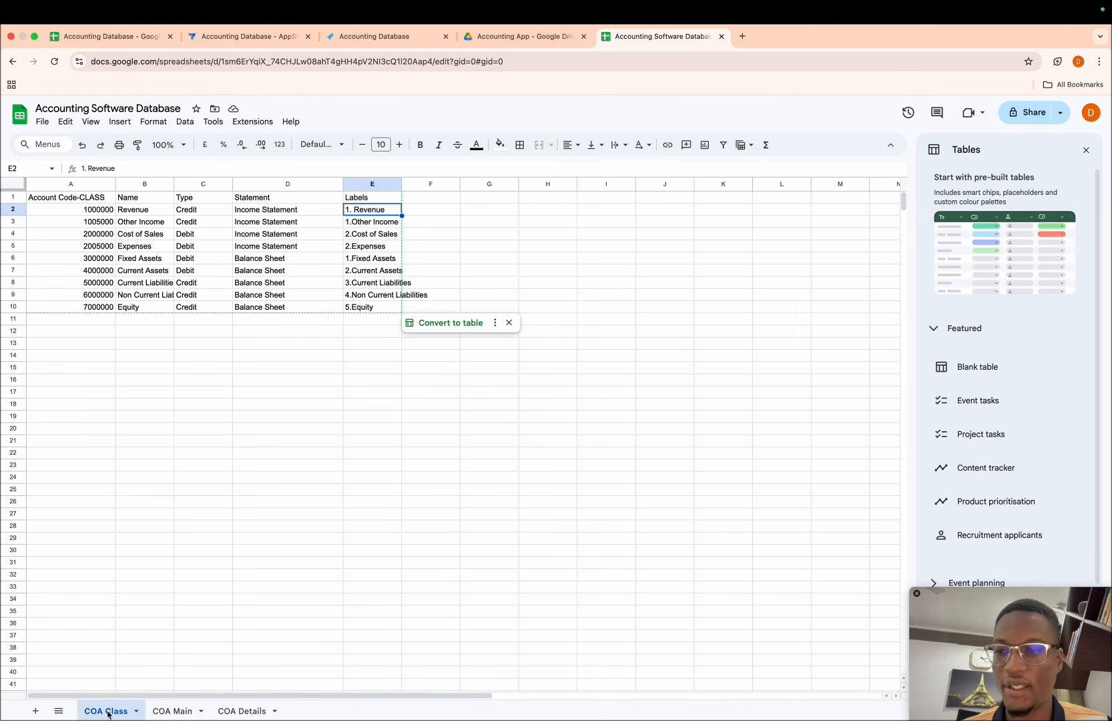
{"action": "left_click", "coordinate": [162, 712]}
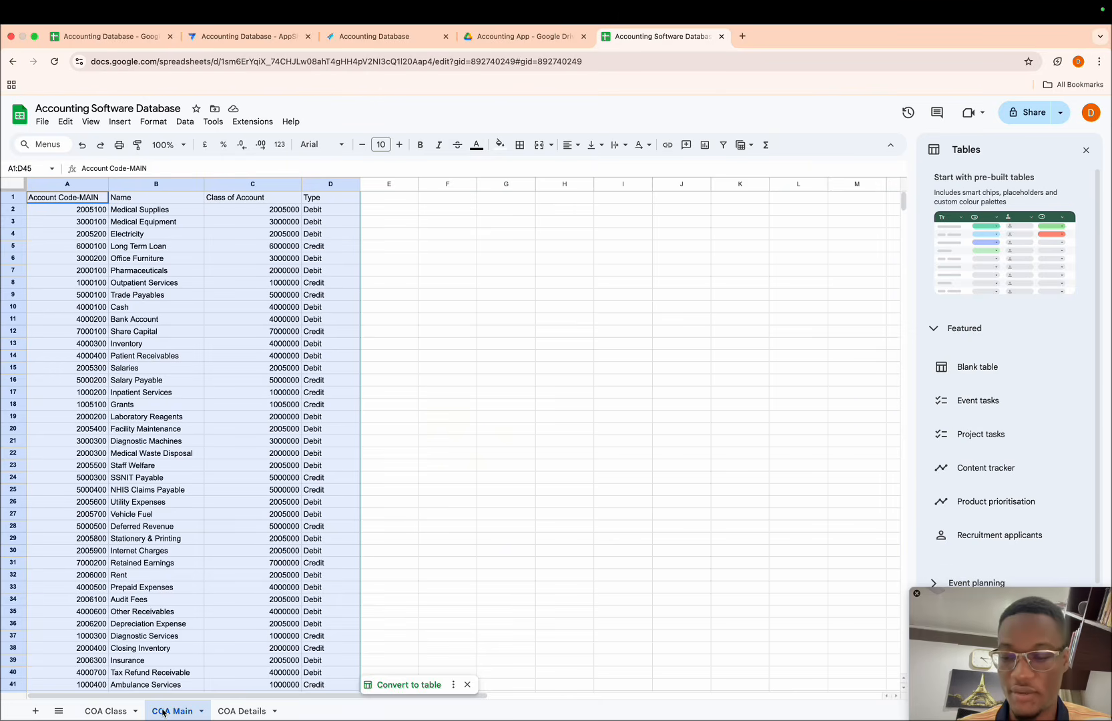
{"action": "left_click", "coordinate": [71, 184]}
{"action": "left_click", "coordinate": [244, 184]}
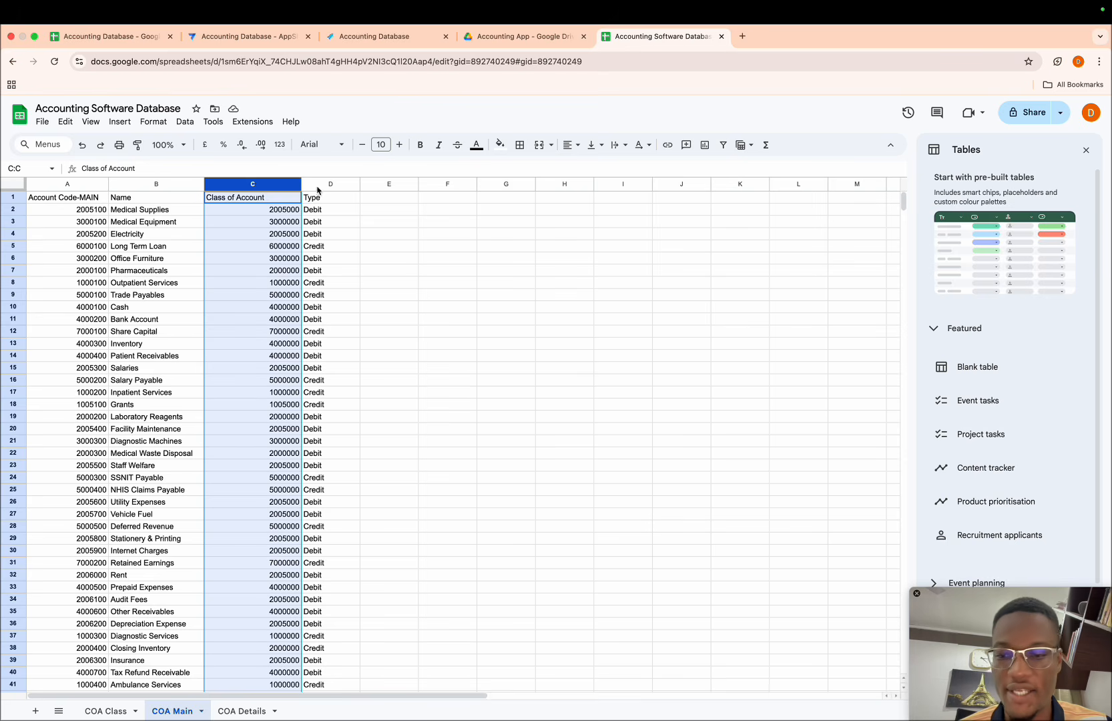
{"action": "left_click", "coordinate": [237, 712]}
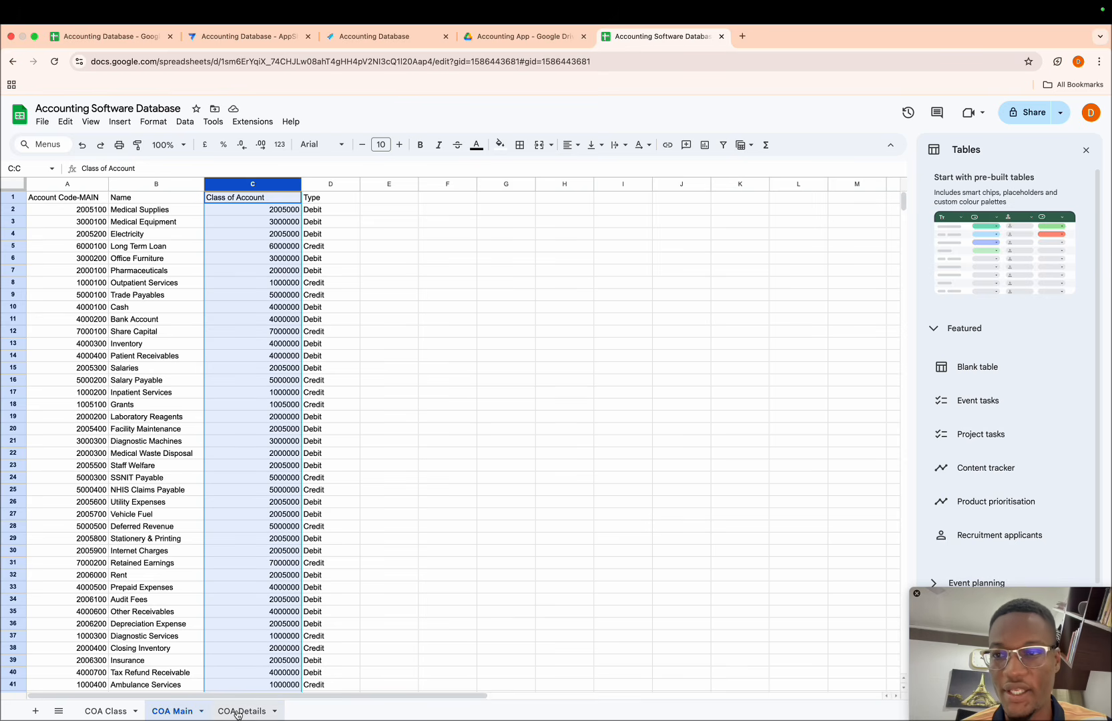
{"action": "left_click", "coordinate": [72, 184]}
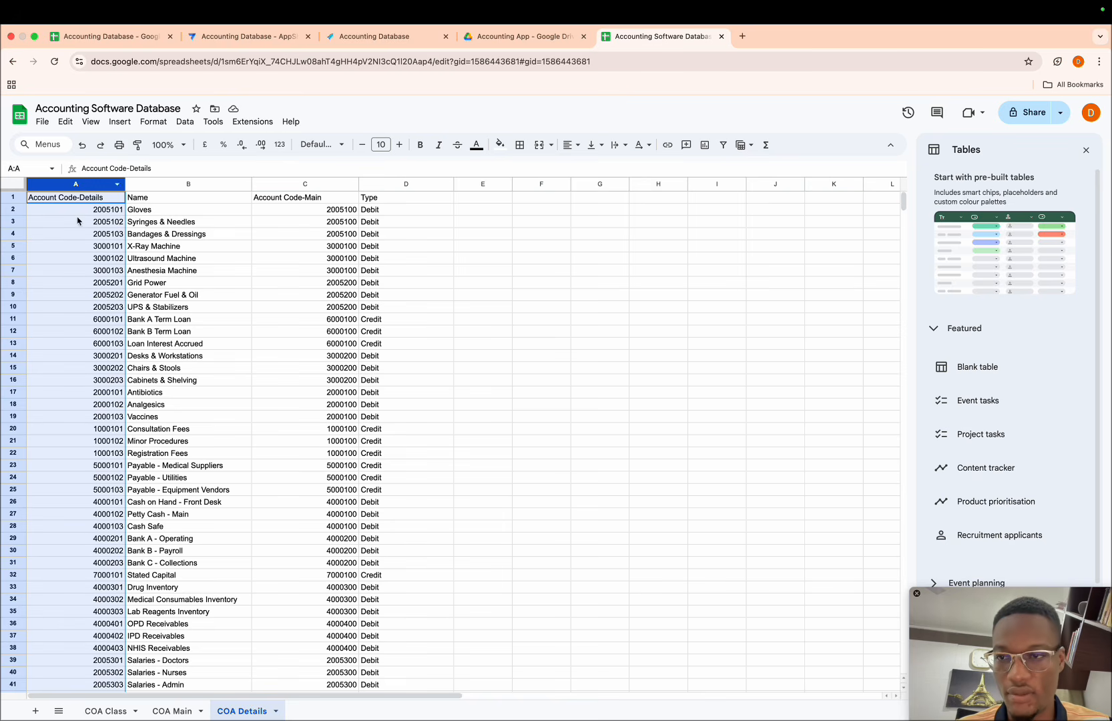
{"action": "left_click", "coordinate": [105, 213]}
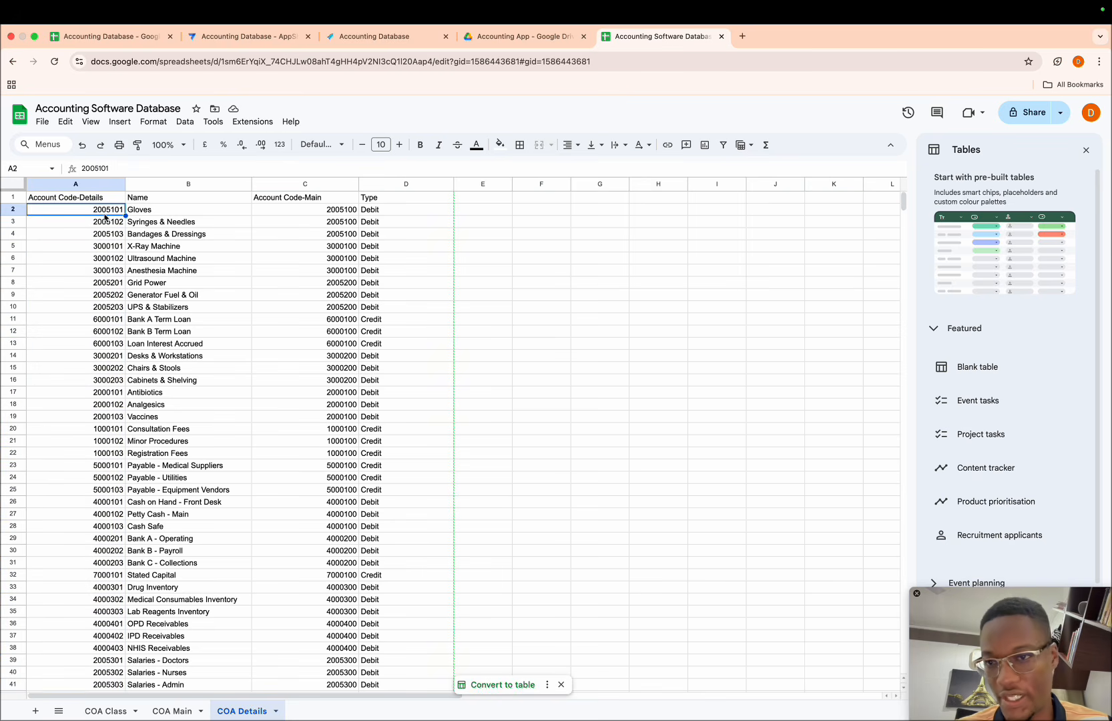
{"action": "left_click", "coordinate": [320, 185]}
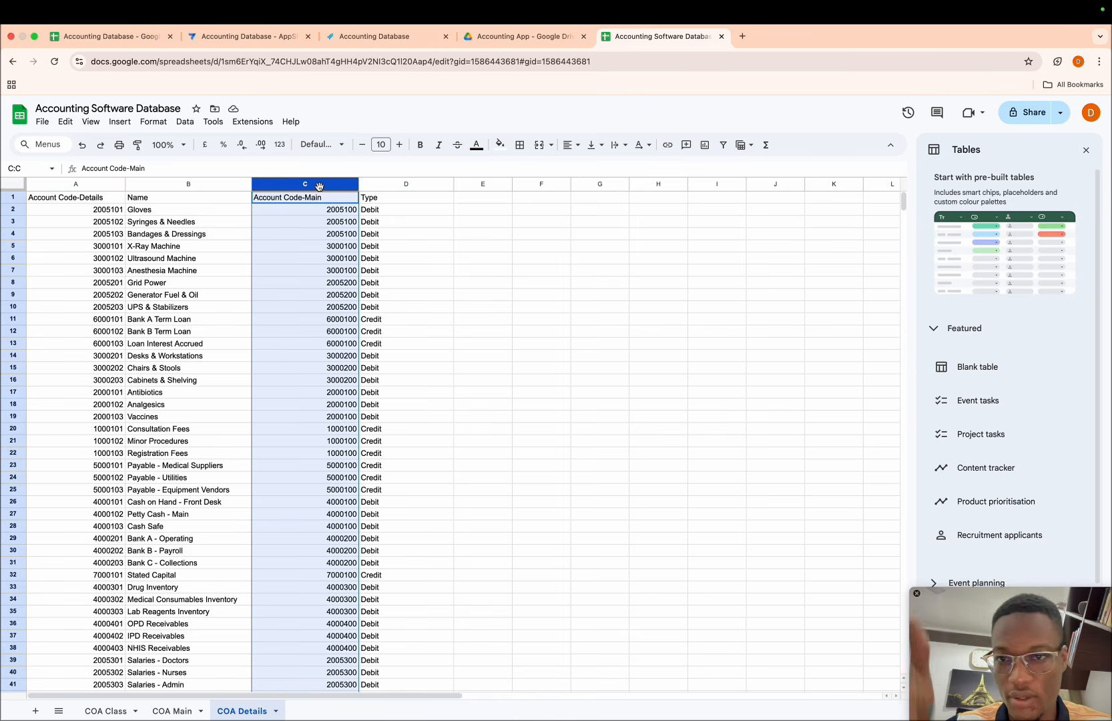
{"action": "left_click", "coordinate": [188, 185]}
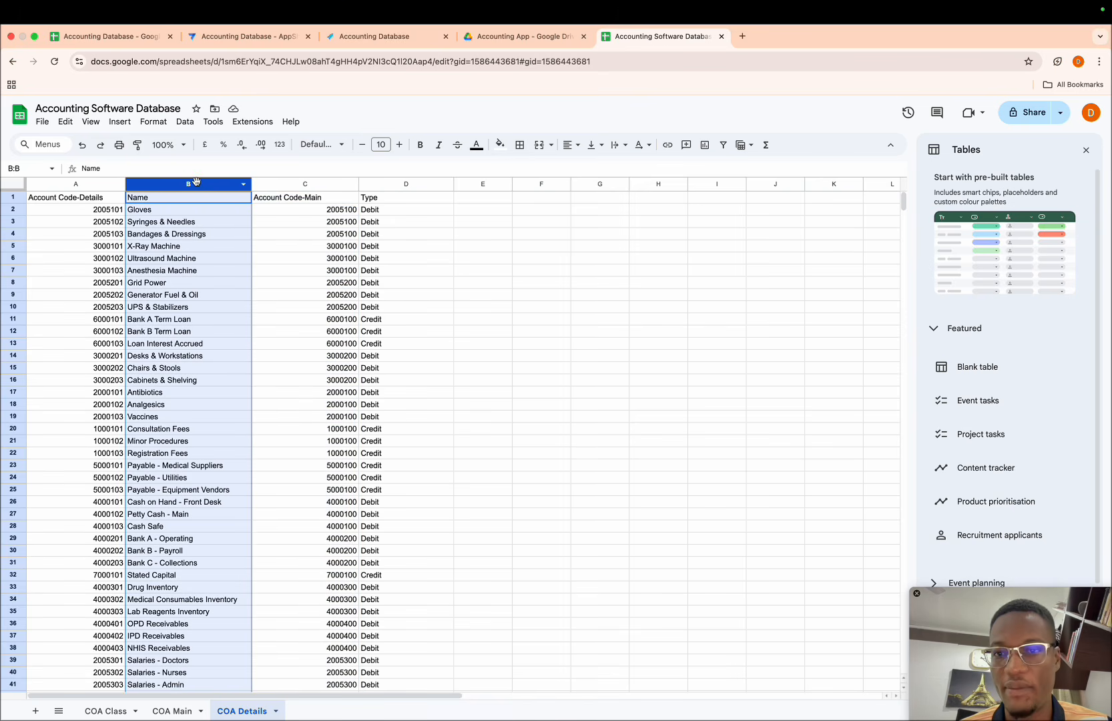
{"action": "left_click", "coordinate": [380, 185]}
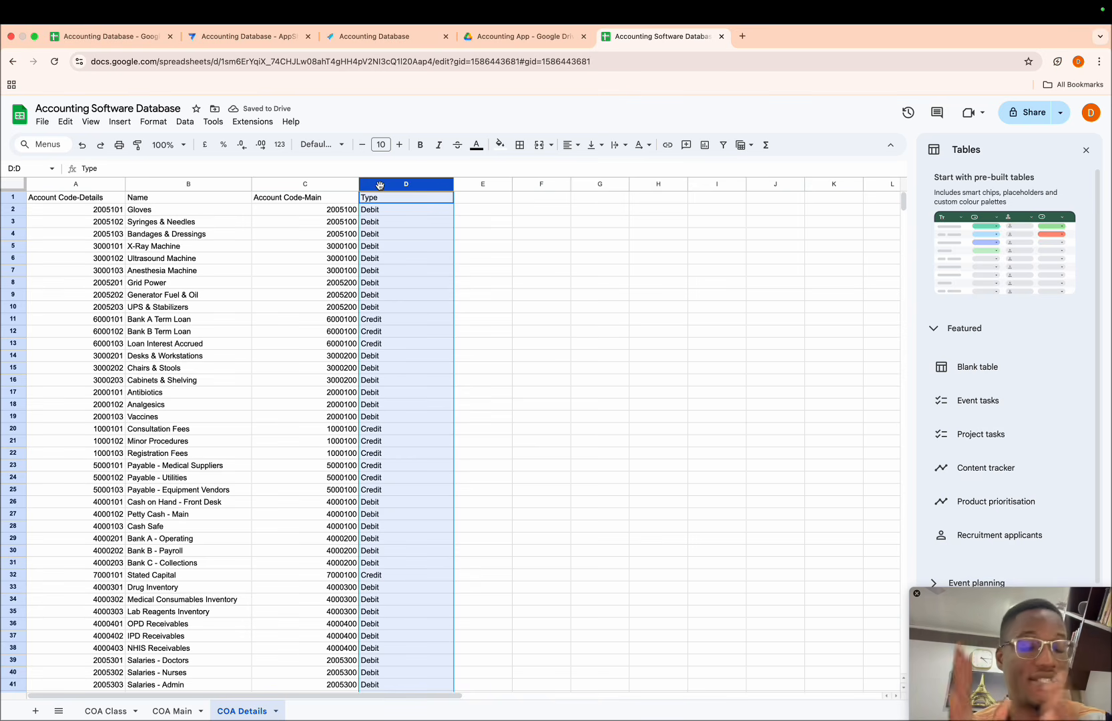
- Create an AppSheet app from the Accounting Software Database spreadsheet and dismiss its welcome message
{"action": "left_click", "coordinate": [252, 126]}
{"action": "mouse_move", "coordinate": [274, 208]}
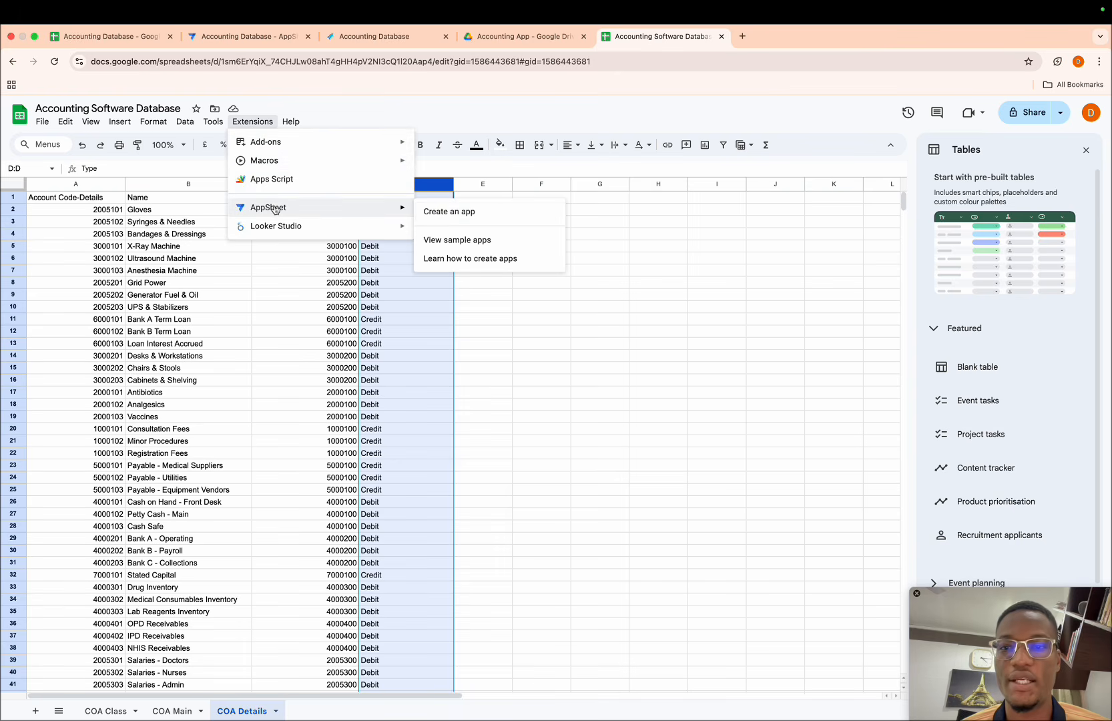
{"action": "left_click", "coordinate": [448, 210]}
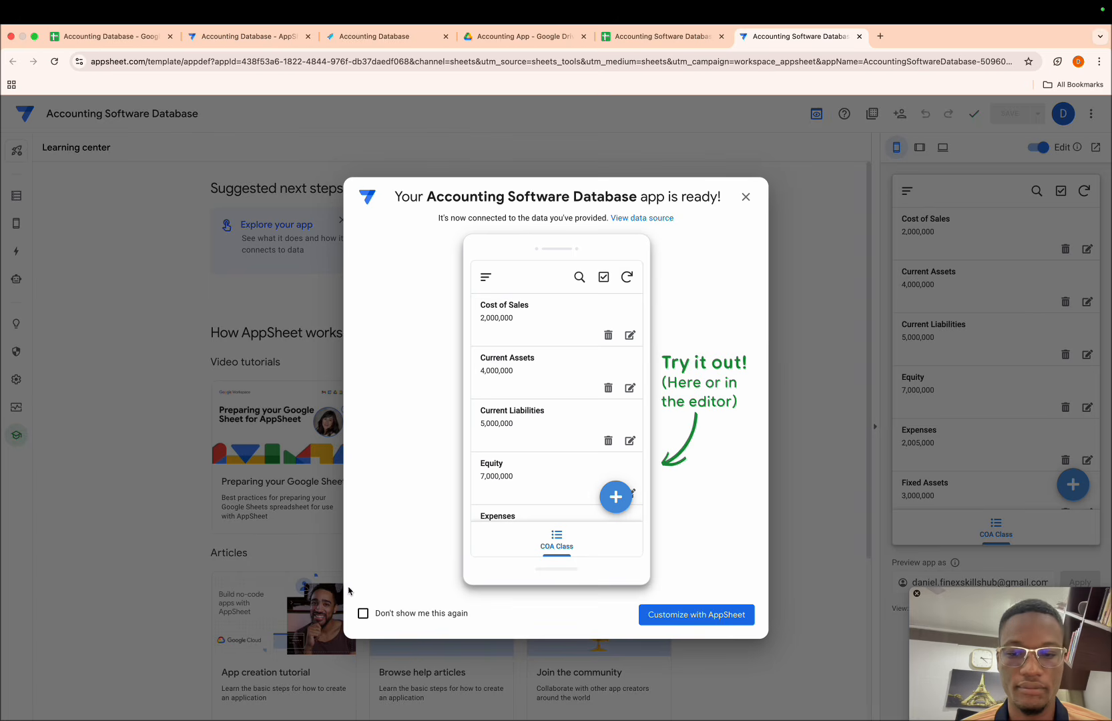
{"action": "left_click", "coordinate": [746, 197]}
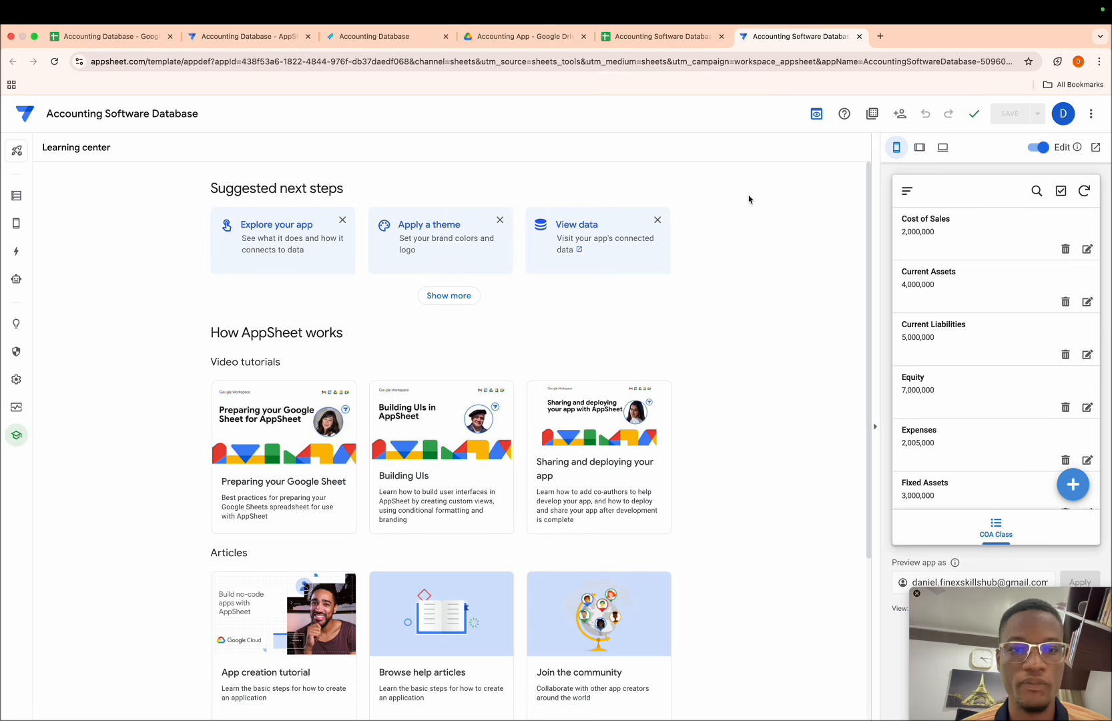
{"action": "left_click", "coordinate": [16, 198]}
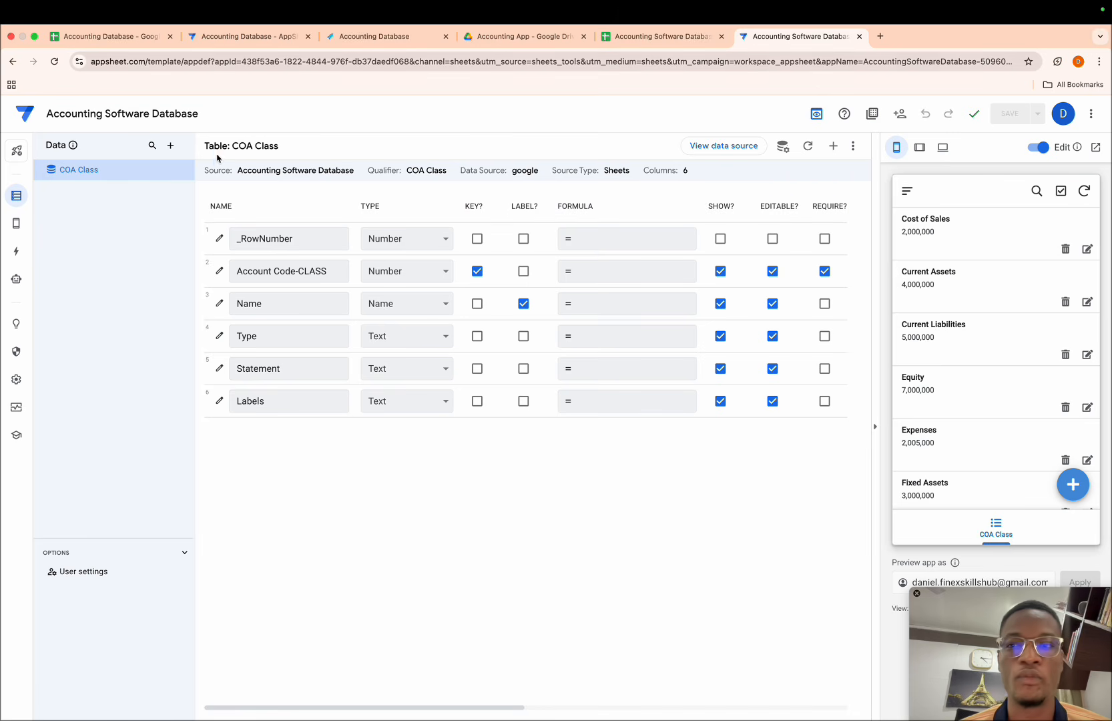
{"action": "left_click", "coordinate": [171, 147]}
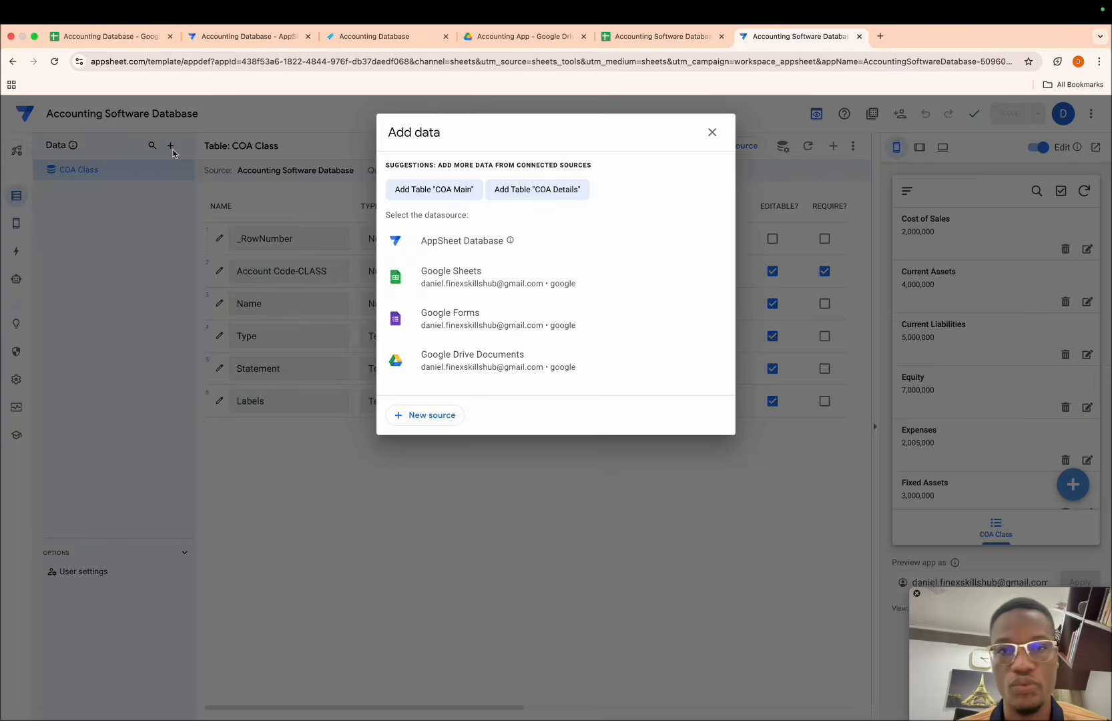
{"action": "left_click", "coordinate": [173, 153]}
- Return to the Accounting Software Database spreadsheet and add a fourth sheet named "Empty"
{"action": "left_click", "coordinate": [658, 37]}
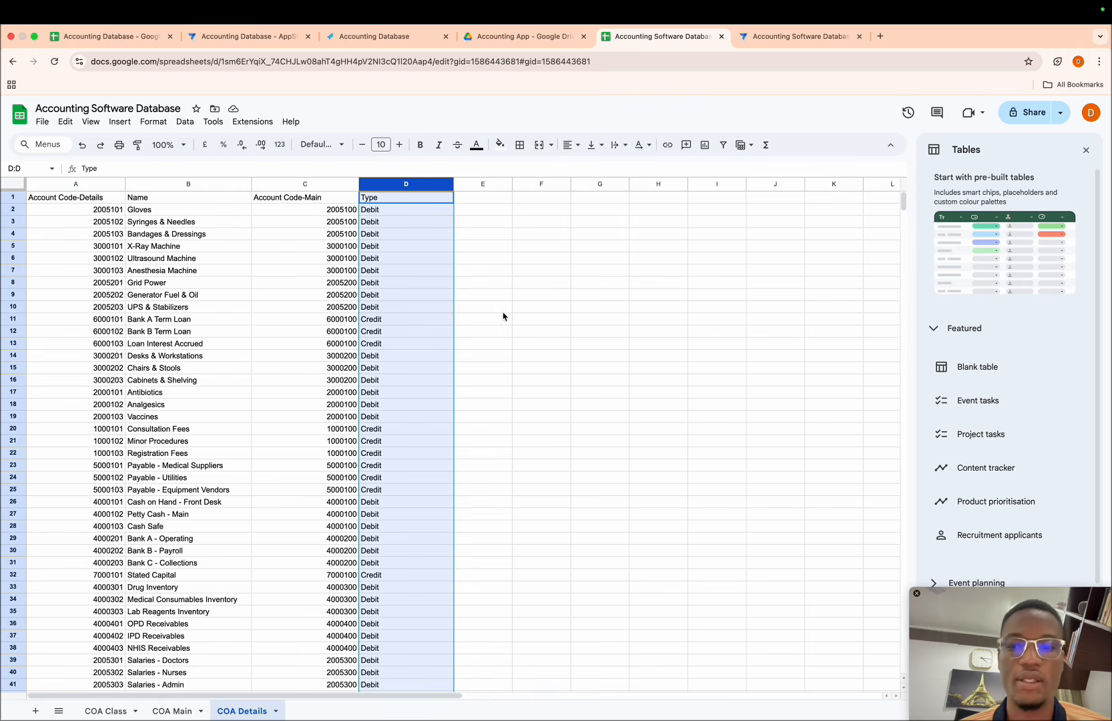
{"action": "left_click", "coordinate": [35, 711]}
{"action": "double_click", "coordinate": [307, 712]}
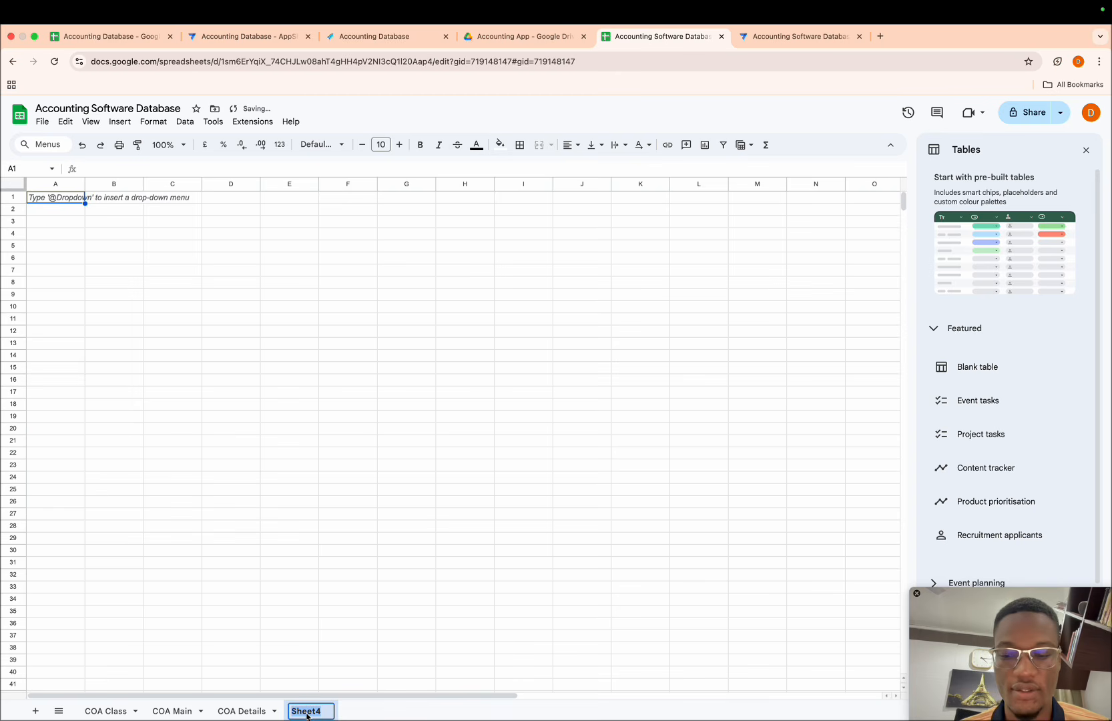
{"action": "type", "text": "Empty"}
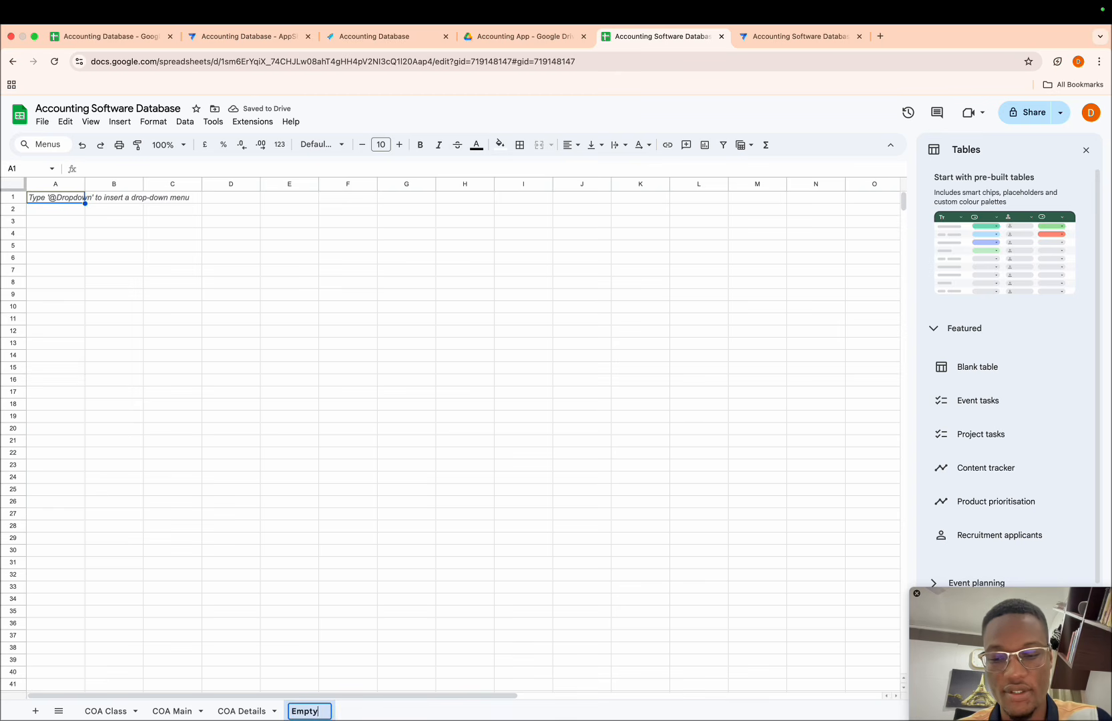
{"action": "key", "text": "Return"}
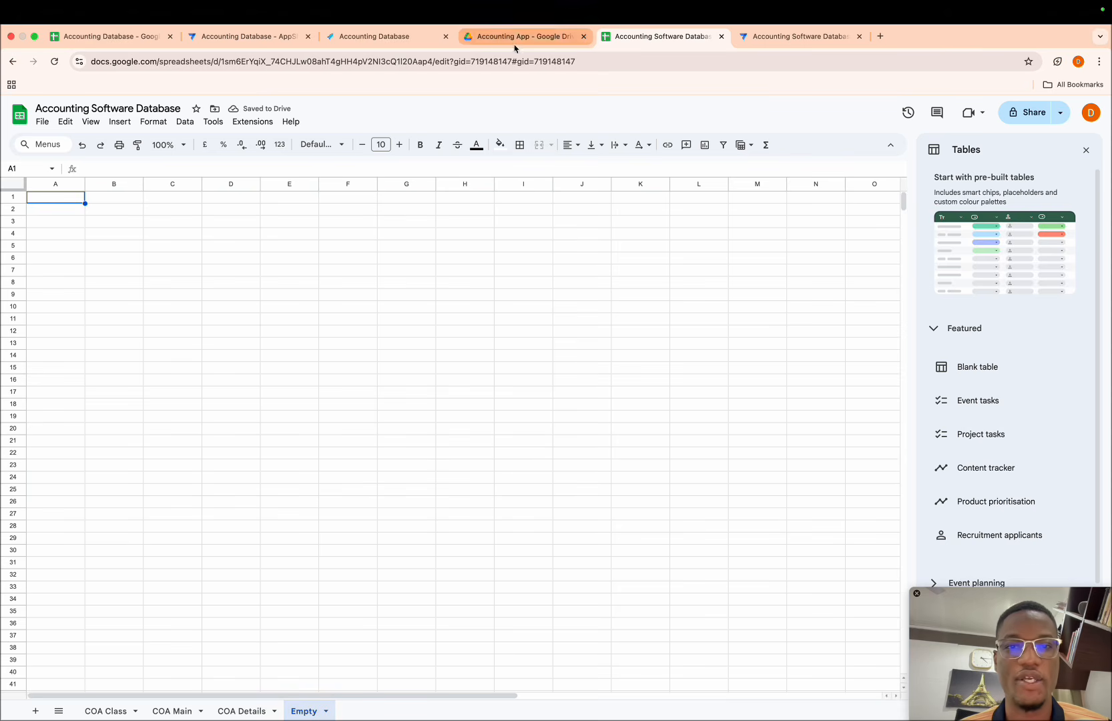
- Switch to the AppSheet editor and add the COA Main sheet as a table with updates, adds and deletes allowed
{"action": "left_click", "coordinate": [761, 37]}
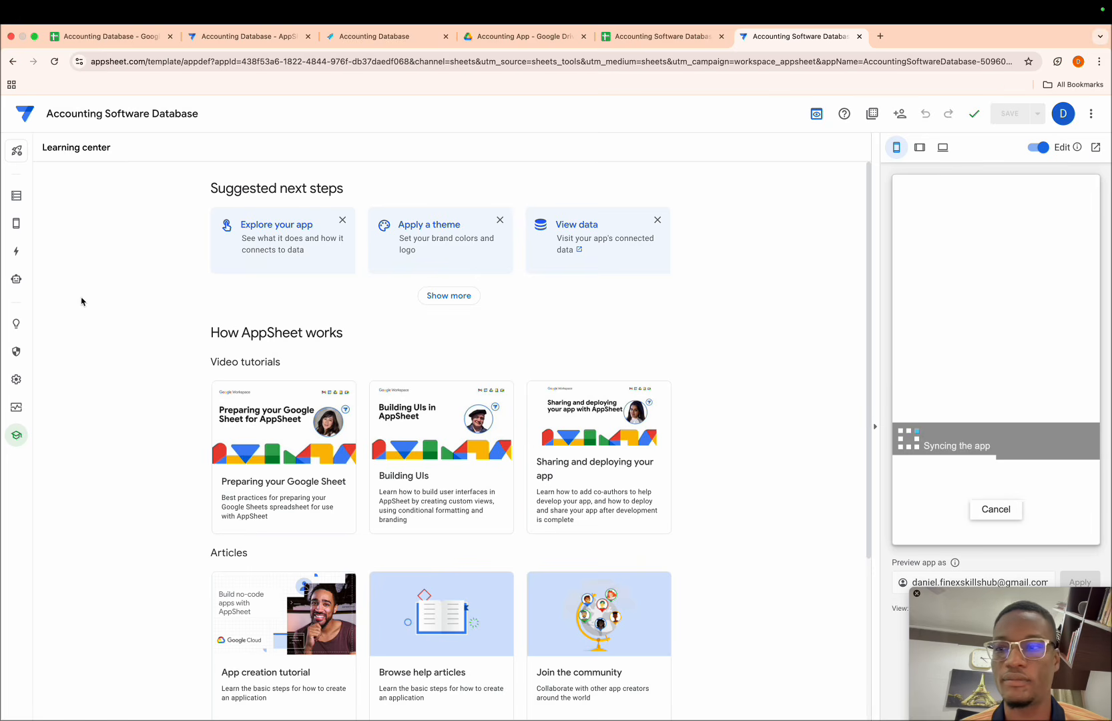
{"action": "left_click", "coordinate": [14, 198]}
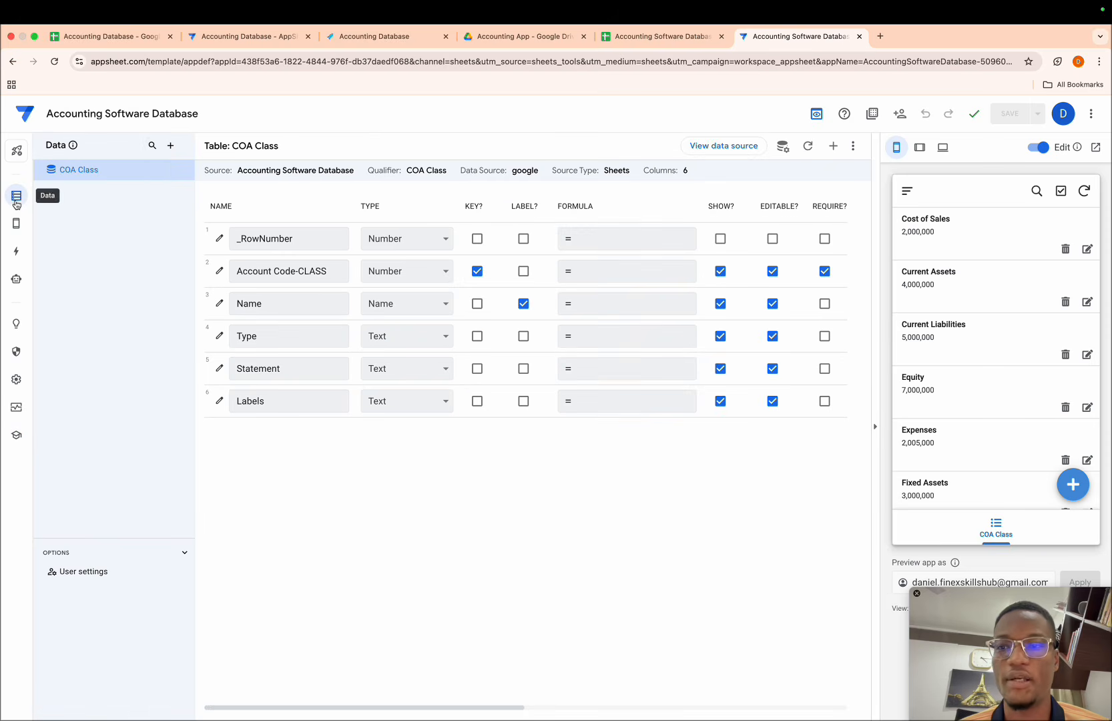
{"action": "left_click", "coordinate": [170, 147]}
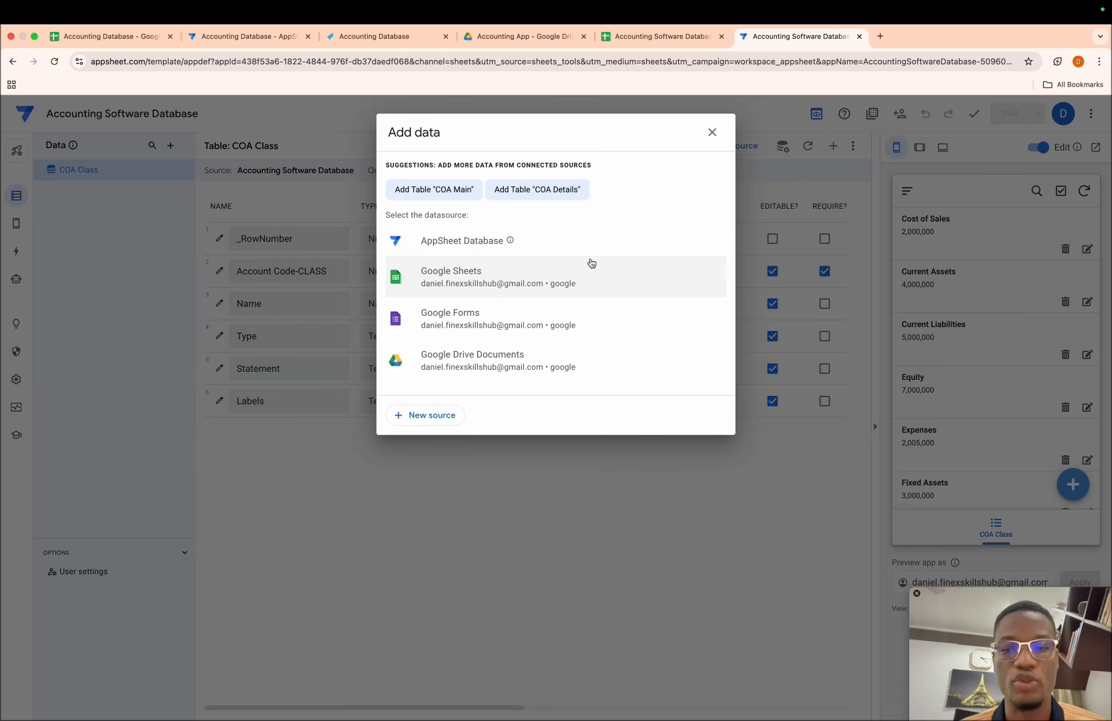
{"action": "left_click", "coordinate": [457, 193]}
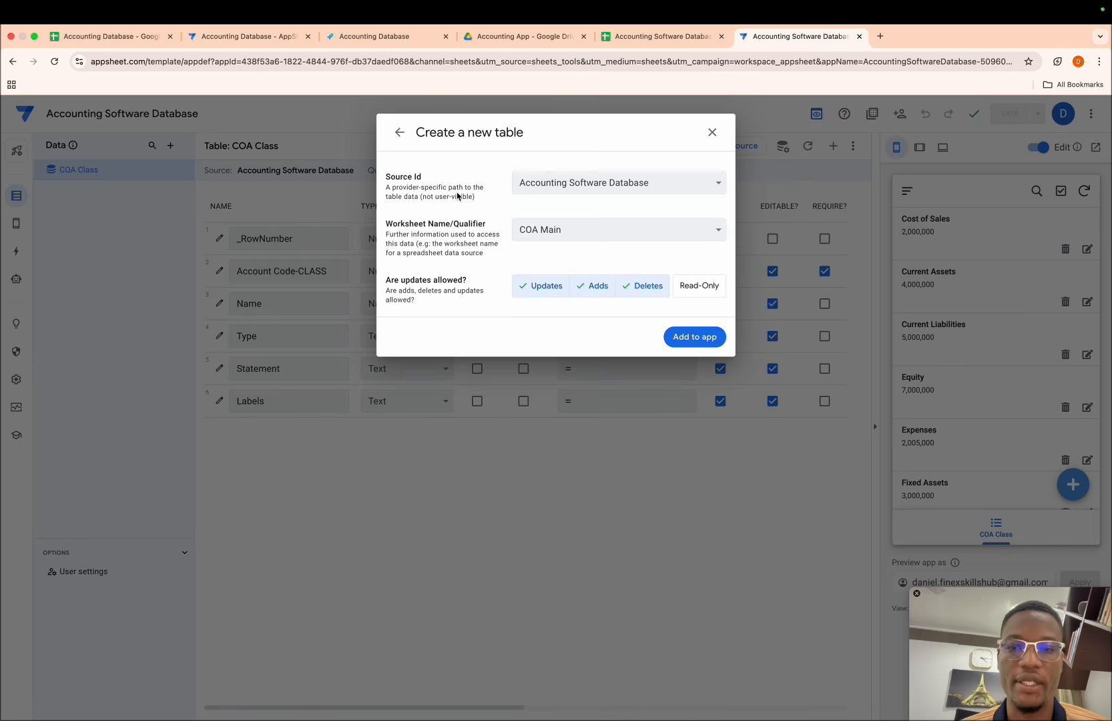
{"action": "left_click", "coordinate": [701, 336]}
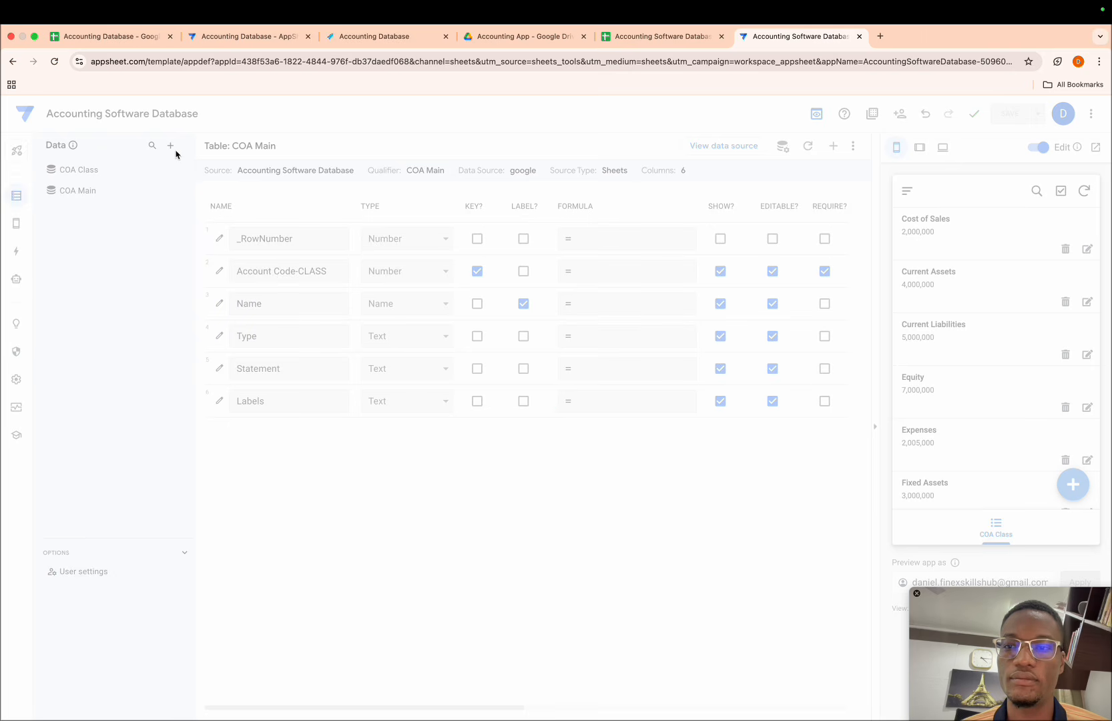
- Add the COA Details sheet to the app as a table from the suggested connected sources
{"action": "left_click", "coordinate": [172, 148]}
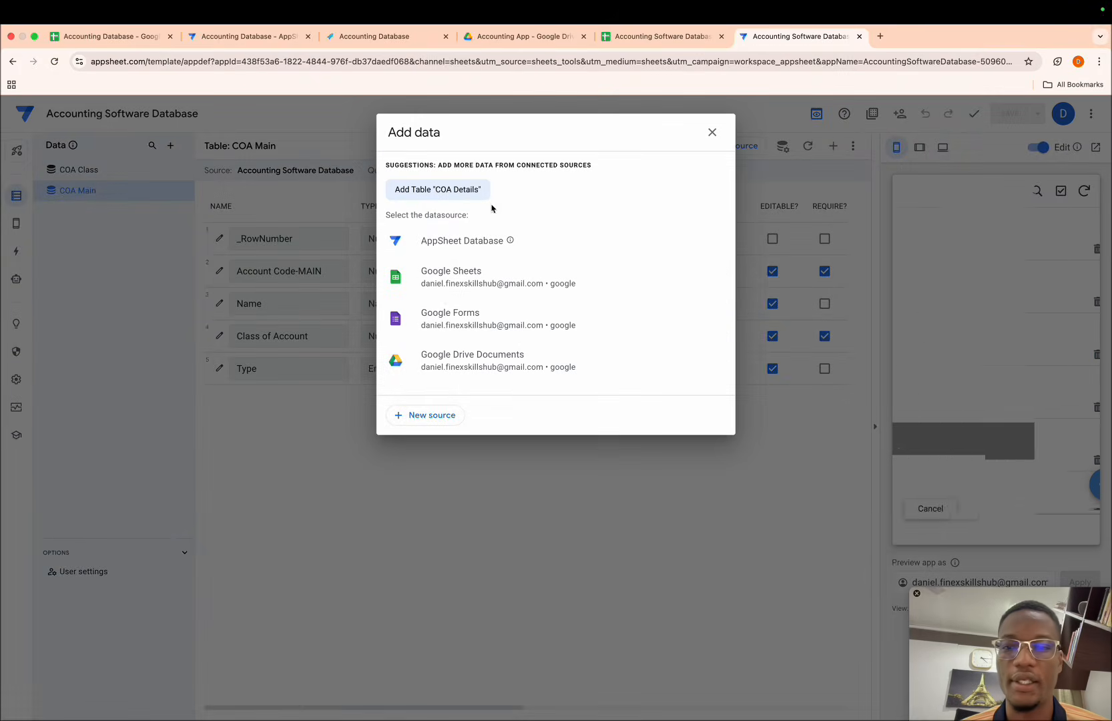
{"action": "left_click", "coordinate": [461, 189]}
{"action": "left_click", "coordinate": [681, 340]}
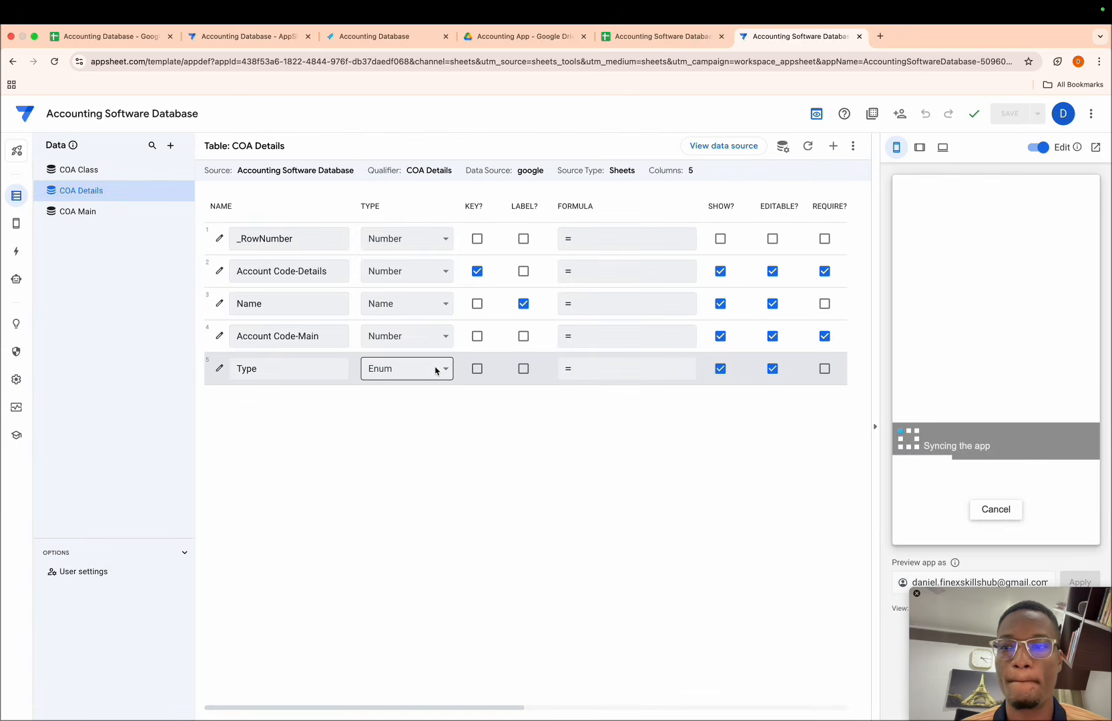
{"action": "left_click", "coordinate": [171, 145]}
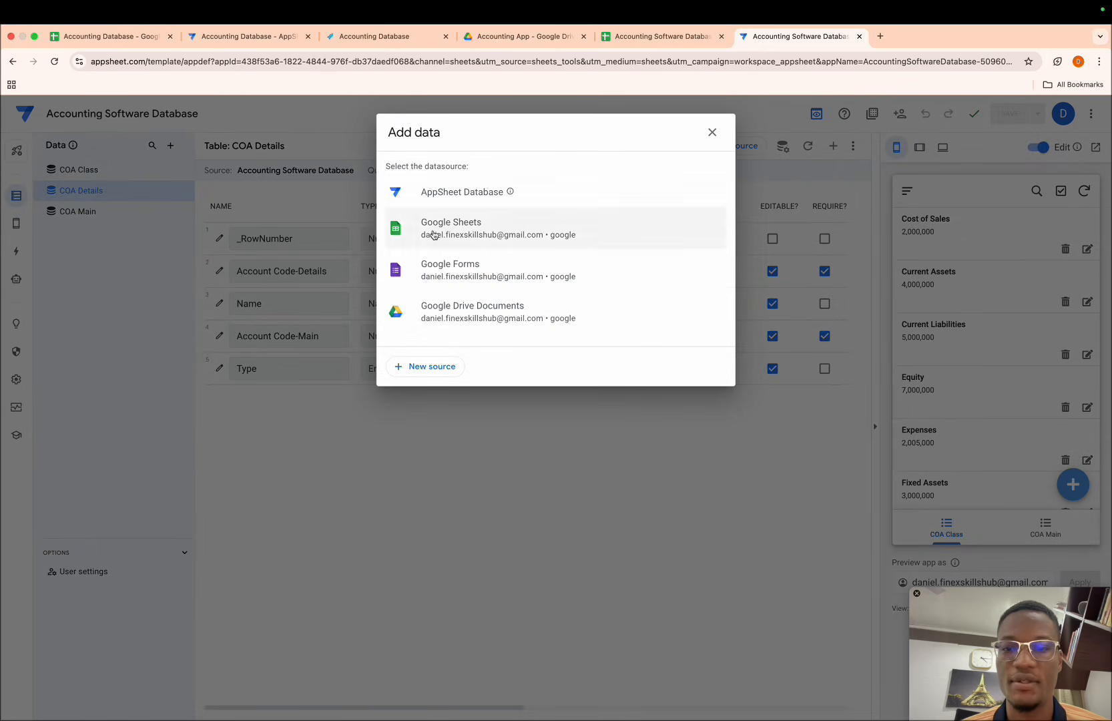
{"action": "left_click", "coordinate": [712, 132]}
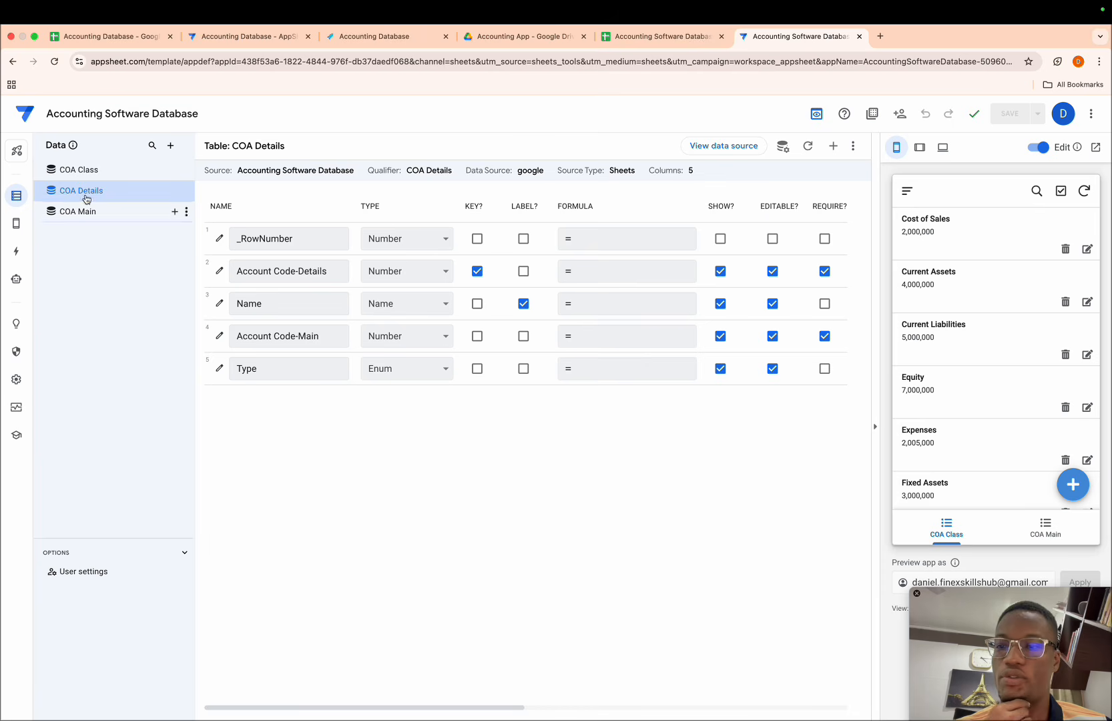
- Set the Account Code-CLASS column of the COA Class table to the Text type
{"action": "left_click", "coordinate": [70, 173]}
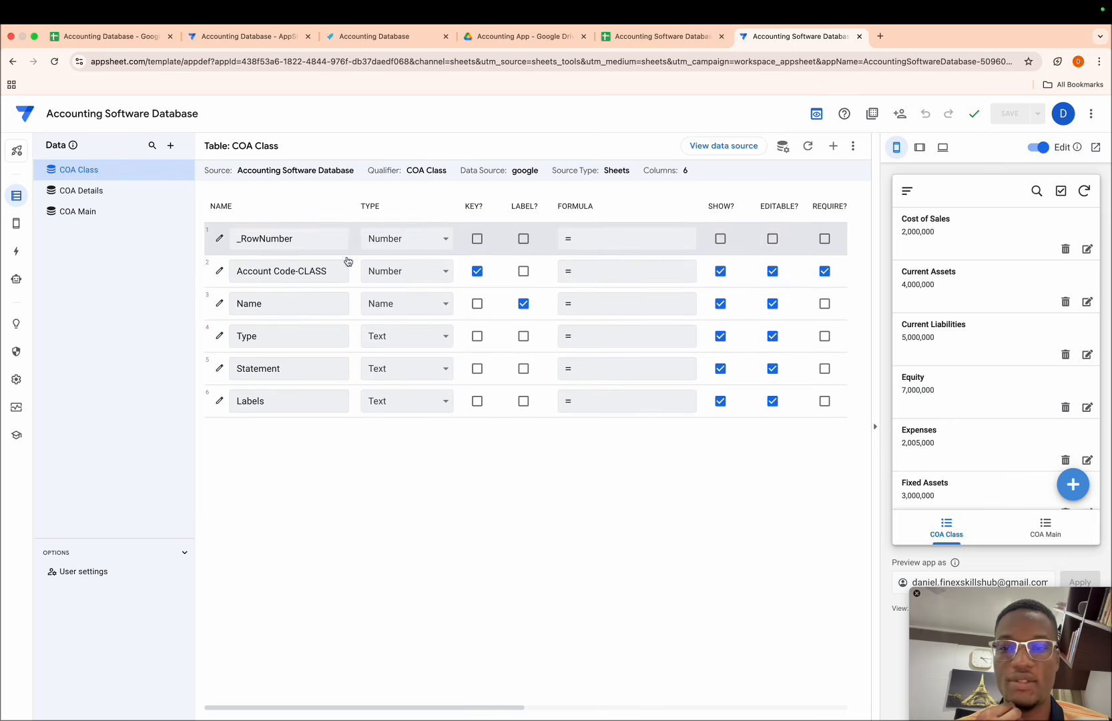
{"action": "left_click", "coordinate": [380, 279]}
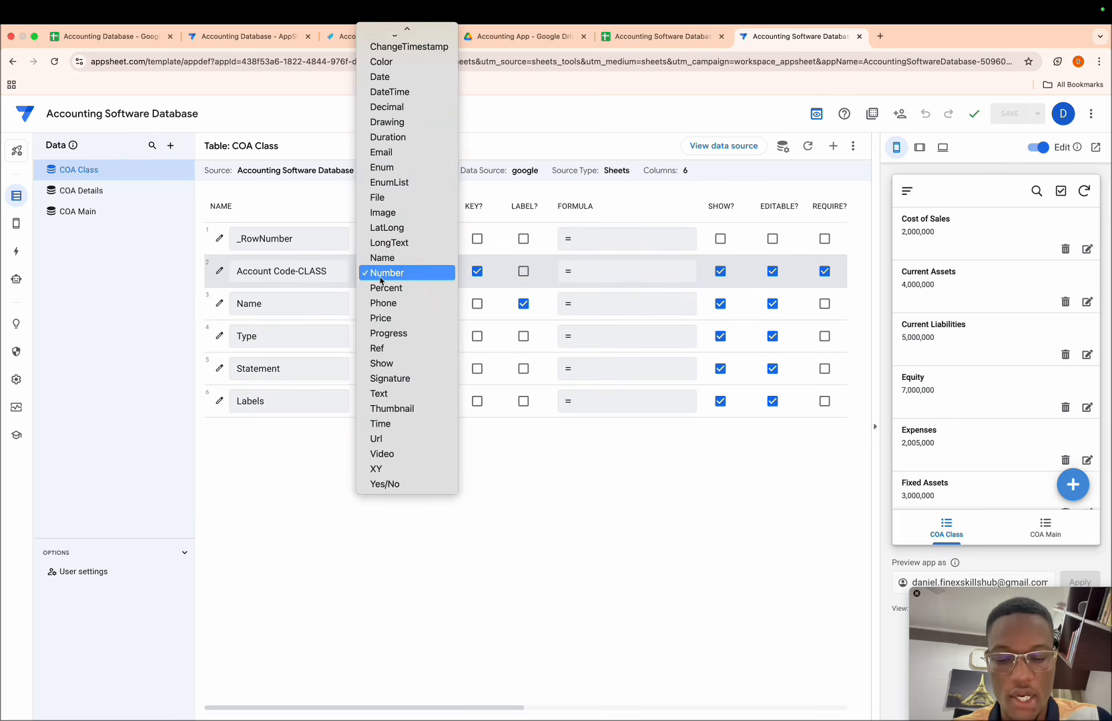
{"action": "key", "text": "t"}
{"action": "key", "text": "Return"}
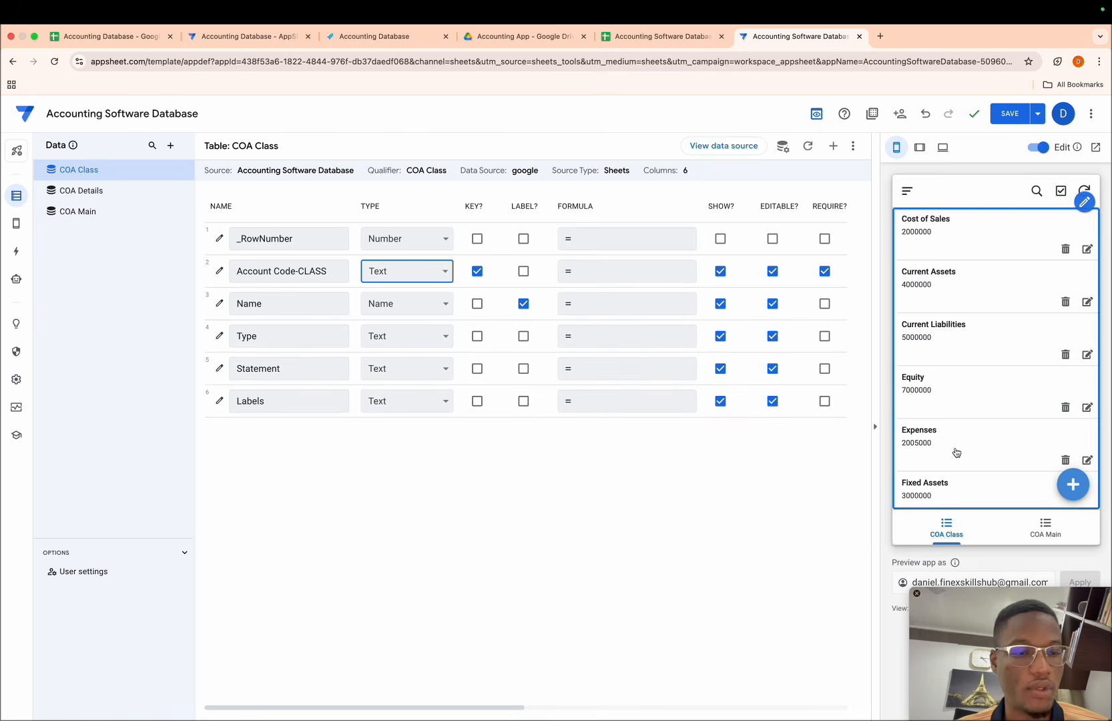
- Examine the new-record form for COA Class in the app preview and close it without saving
{"action": "left_click", "coordinate": [1072, 484]}
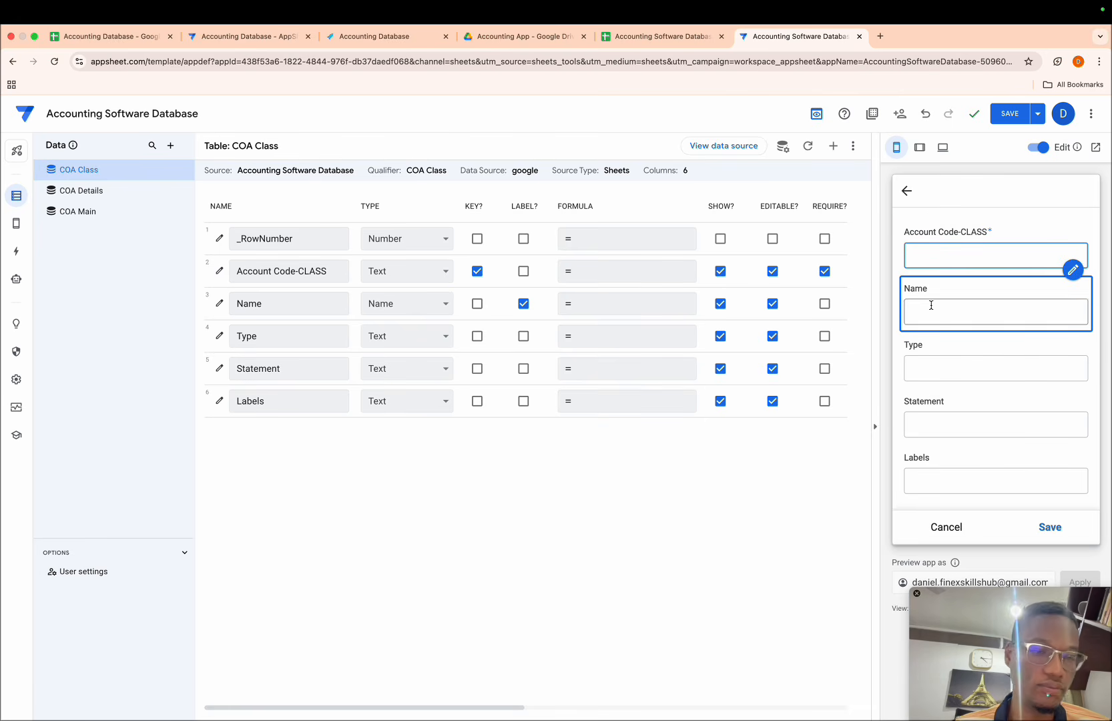
{"action": "scroll", "coordinate": [933, 434], "scroll_direction": "down", "scroll_amount": 1}
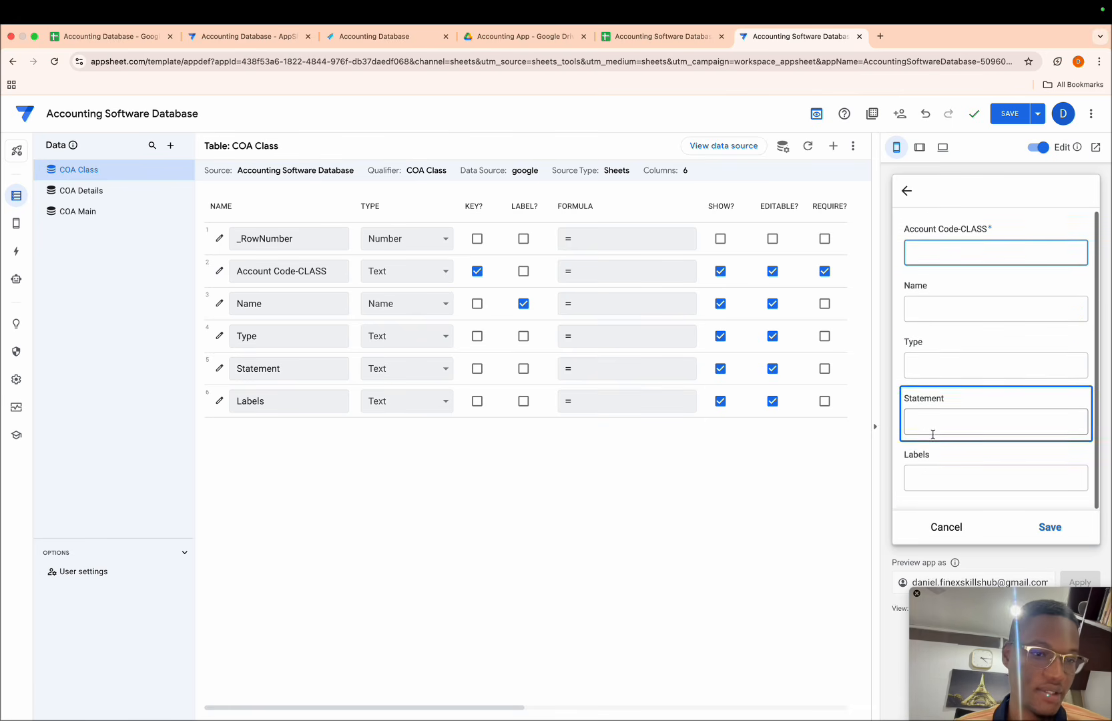
{"action": "left_click", "coordinate": [944, 530]}
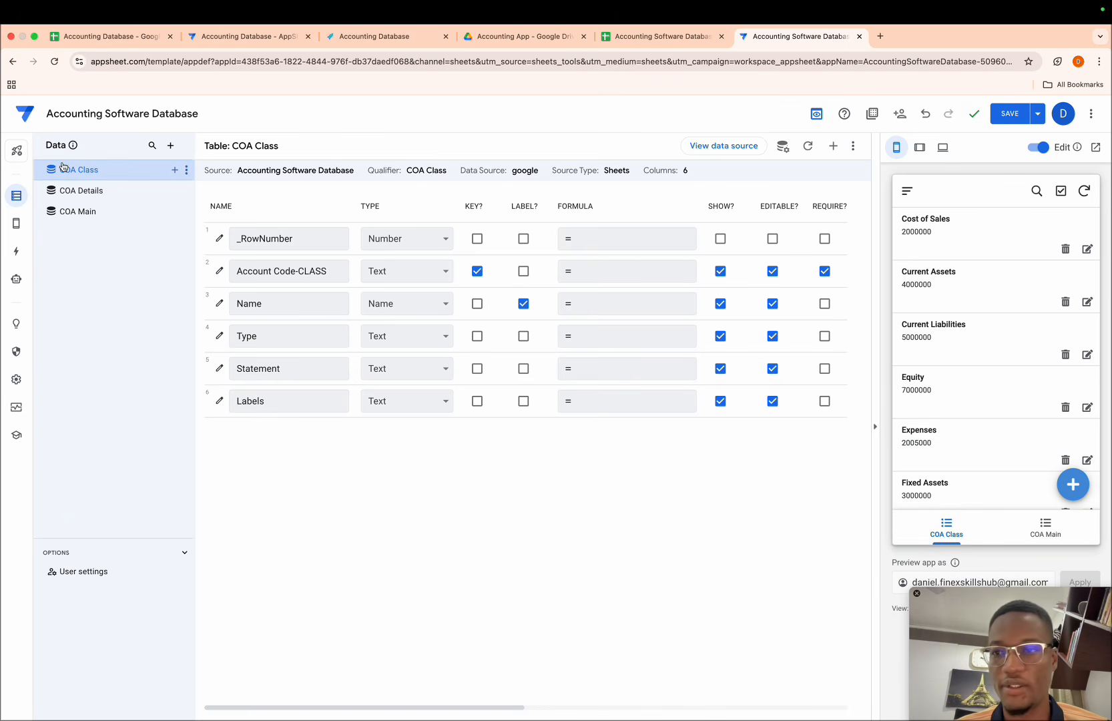
- Set the Account Code-MAIN column of the COA Main table to the Text type
{"action": "left_click", "coordinate": [99, 195]}
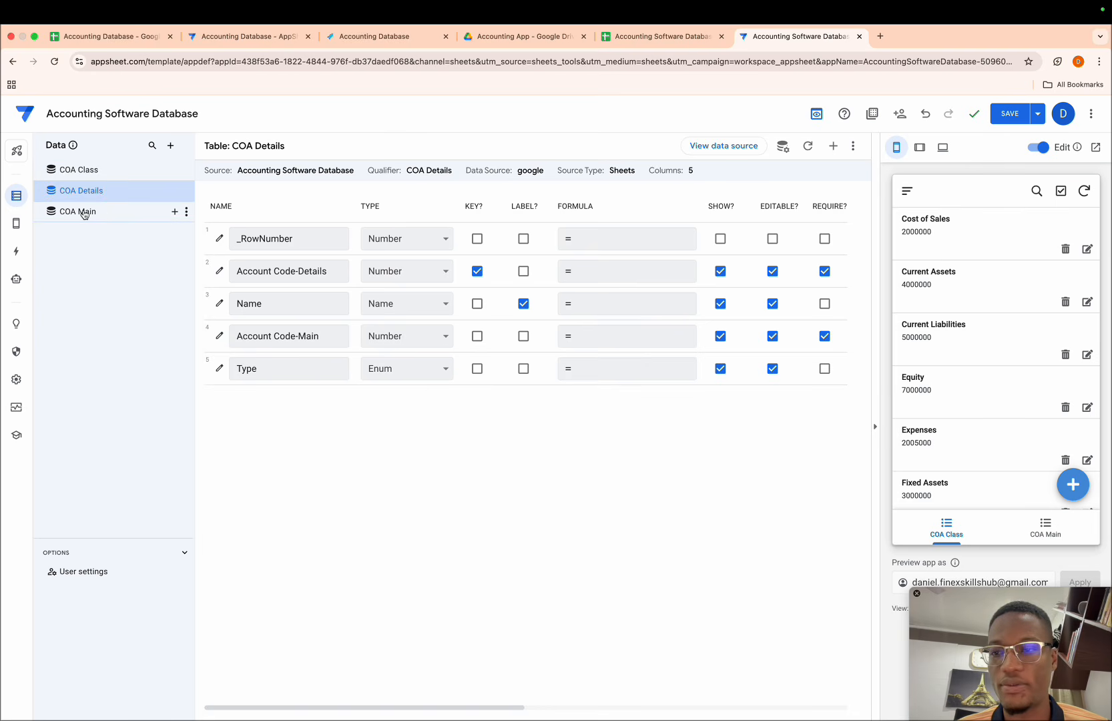
{"action": "left_click", "coordinate": [84, 214]}
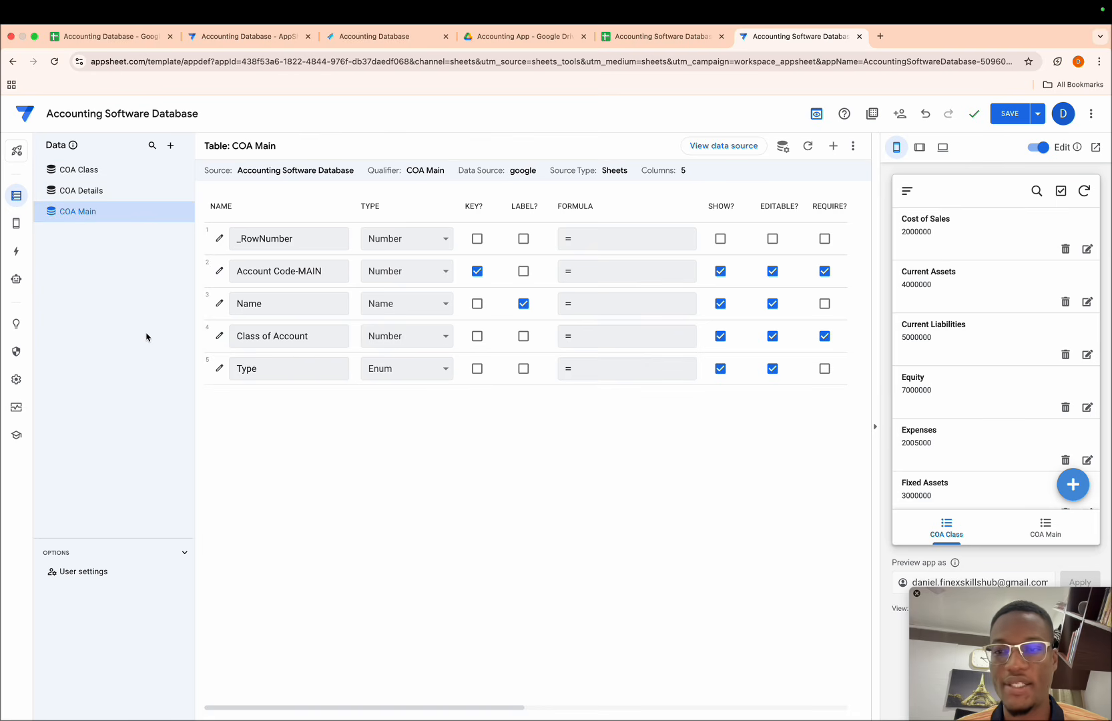
{"action": "left_click", "coordinate": [401, 273]}
{"action": "left_click", "coordinate": [379, 393]}
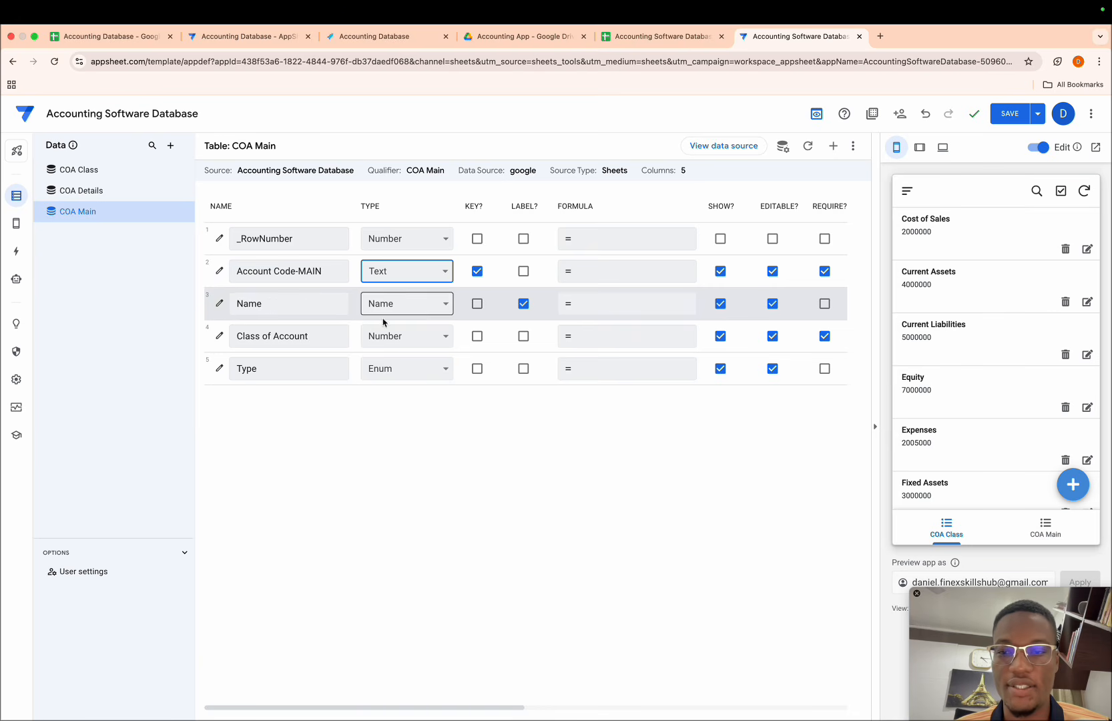
- Make the Class of Account column of COA Main a Ref with COA Class as its source table
{"action": "left_click", "coordinate": [373, 336]}
{"action": "key", "text": "r"}
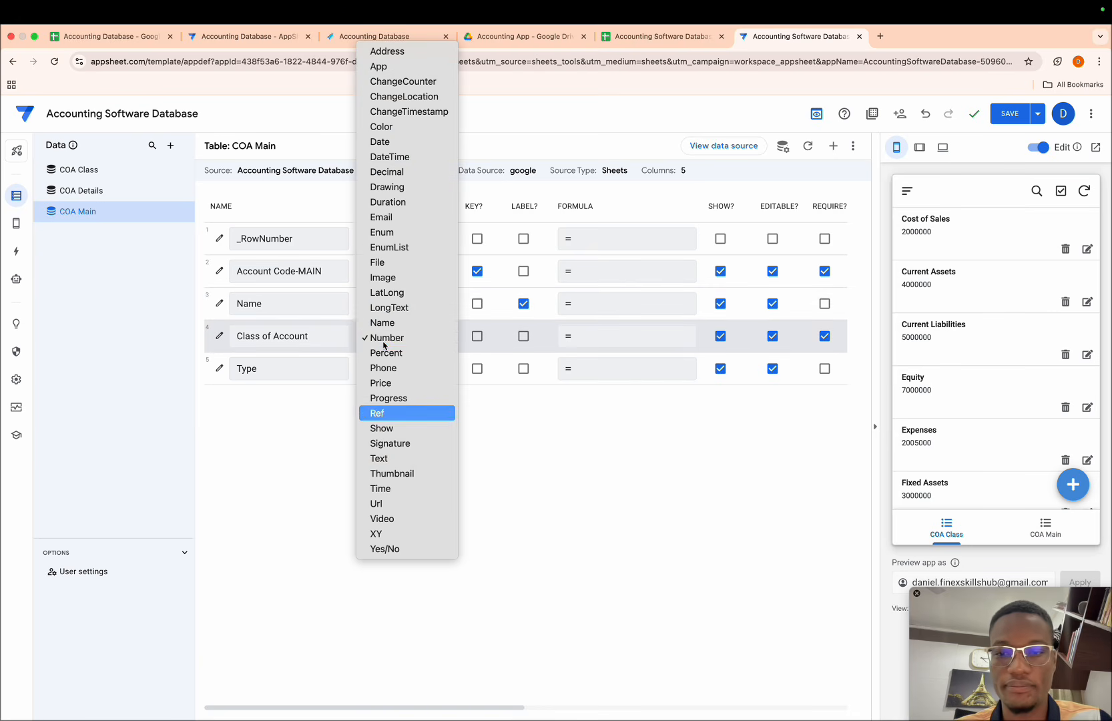
{"action": "key", "text": "Return"}
{"action": "left_click", "coordinate": [551, 412]}
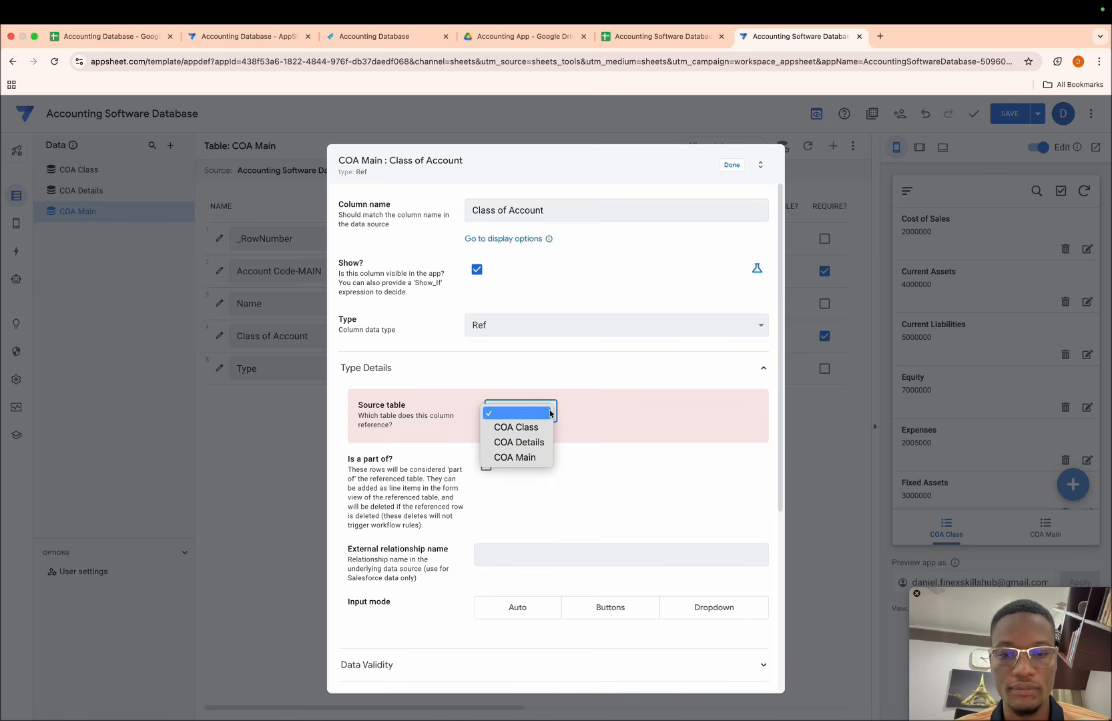
{"action": "left_click", "coordinate": [514, 458]}
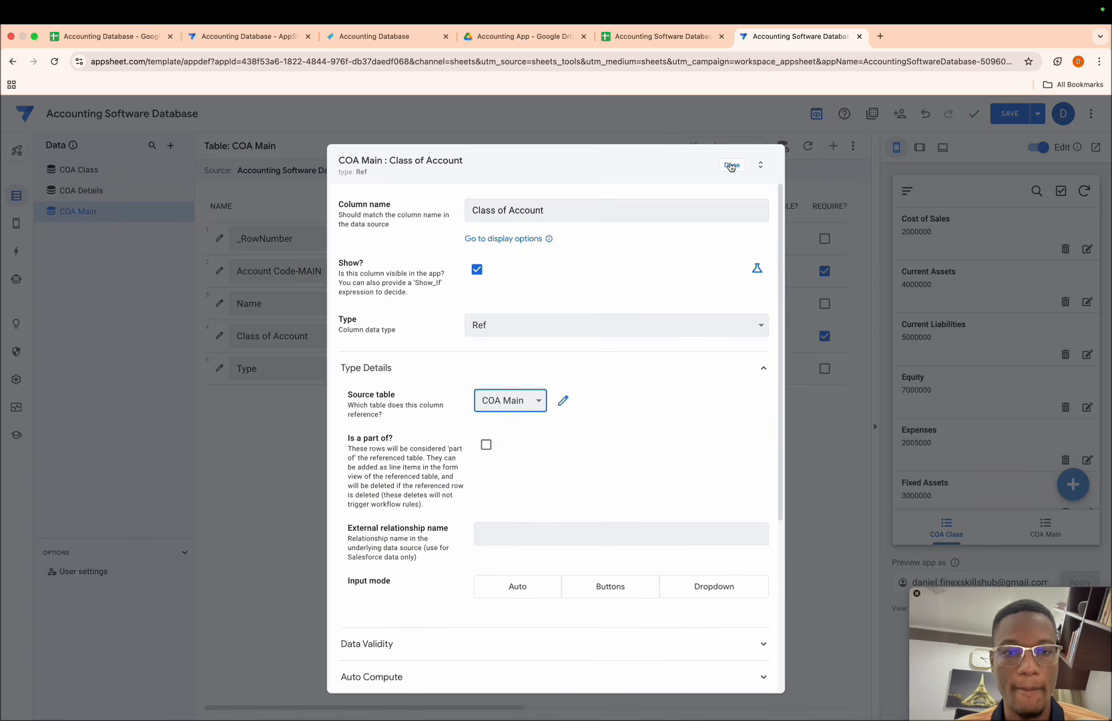
{"action": "left_click", "coordinate": [527, 405]}
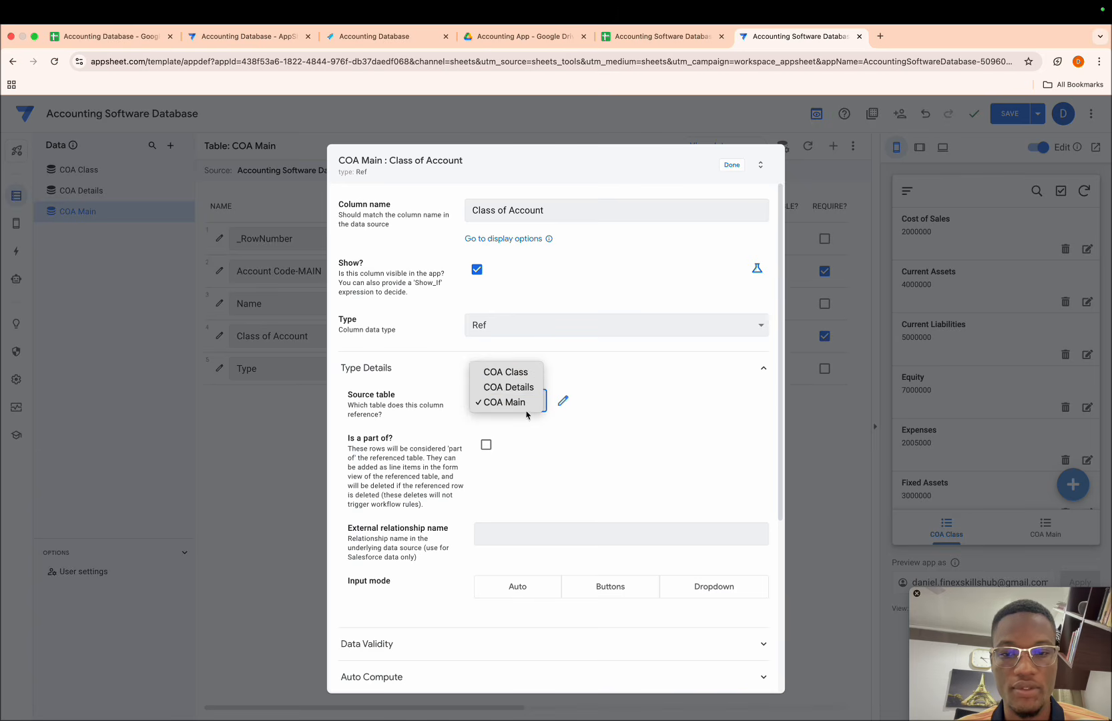
{"action": "left_click", "coordinate": [508, 370]}
{"action": "left_click", "coordinate": [734, 164]}
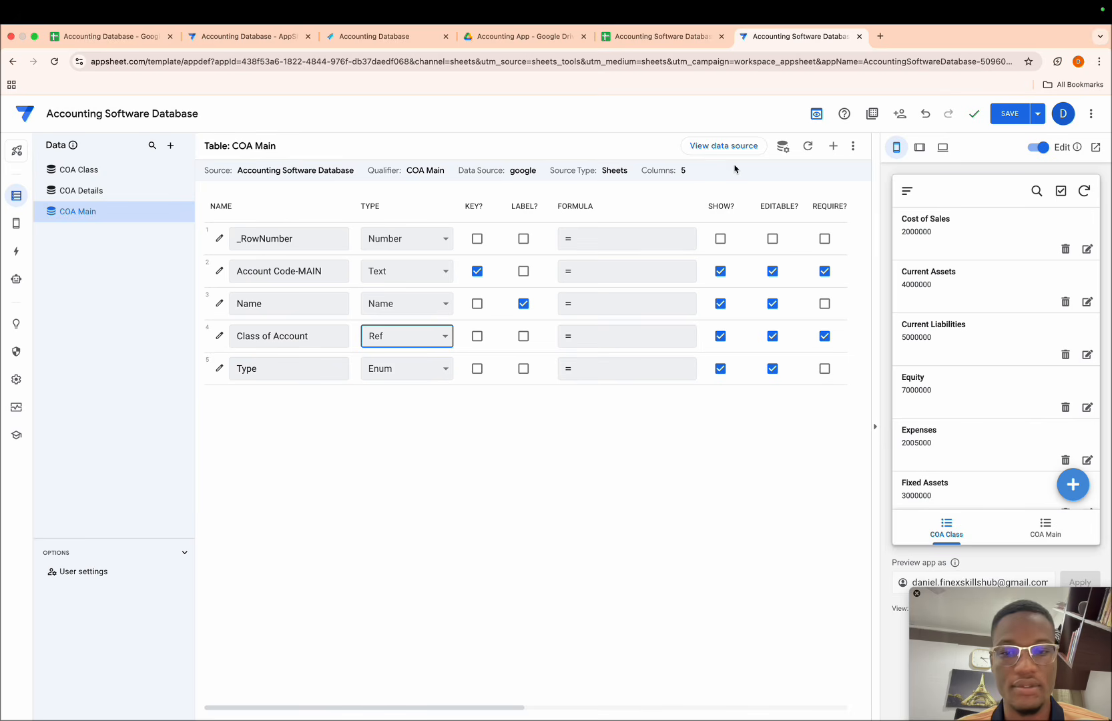
- Review the COA Main Type column's settings and try the COA Main new-record form in the preview with Revenue as the class of account
{"action": "left_click", "coordinate": [220, 368]}
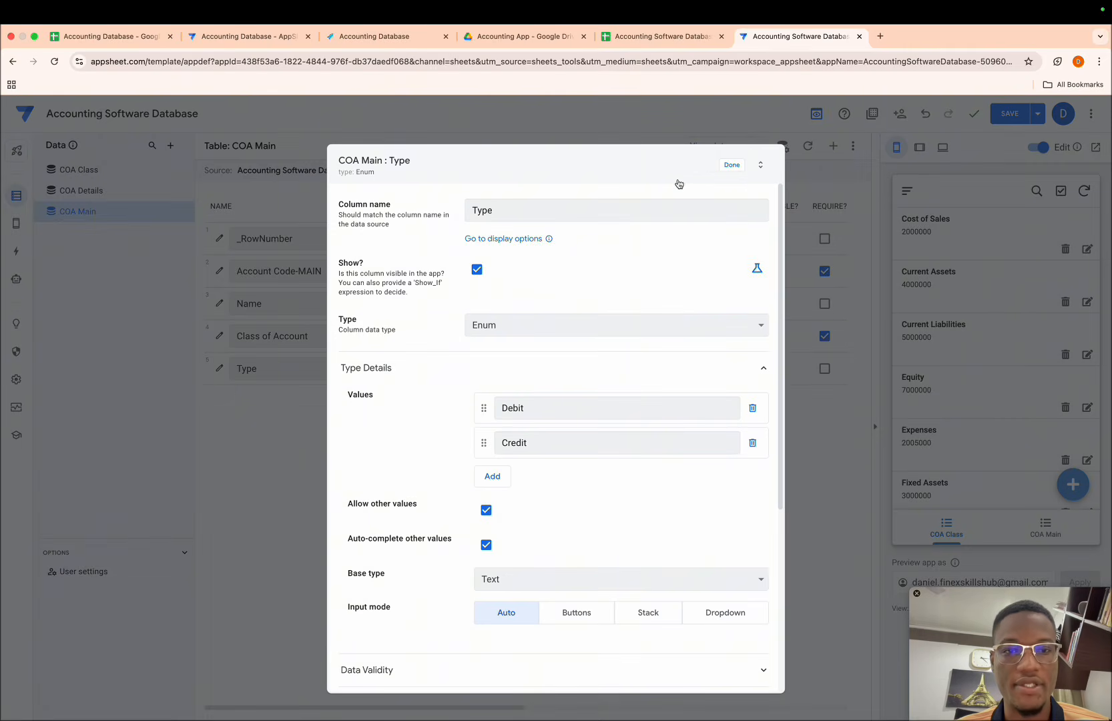
{"action": "left_click", "coordinate": [732, 164]}
{"action": "left_click", "coordinate": [1061, 536]}
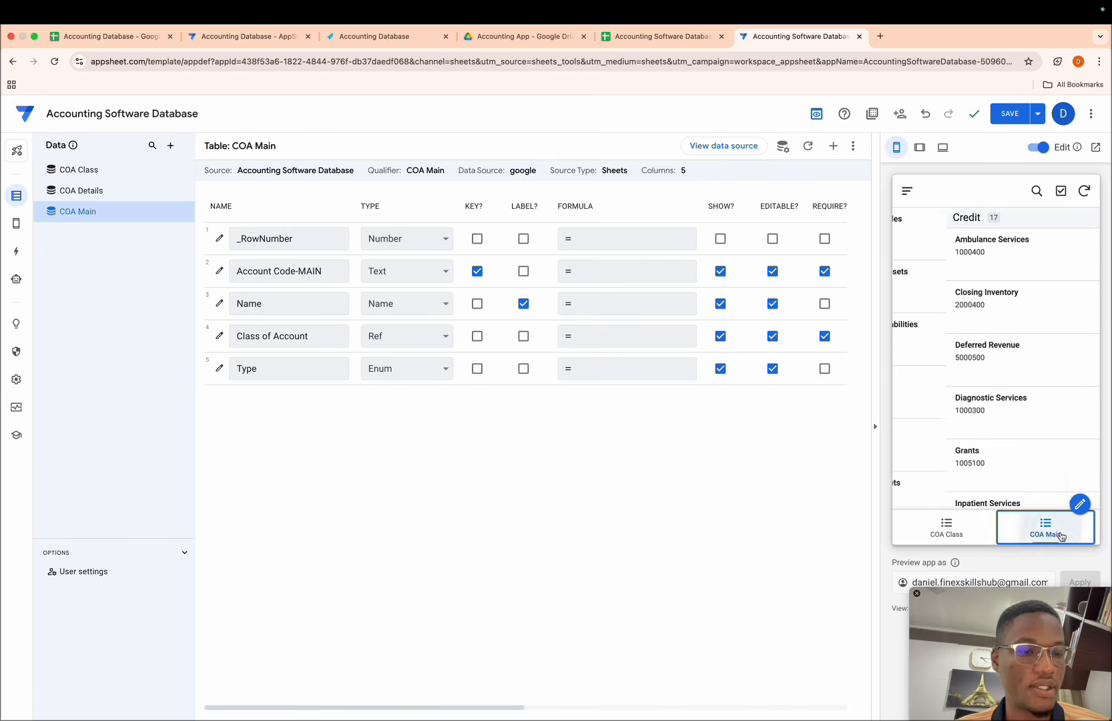
{"action": "left_click", "coordinate": [1074, 485]}
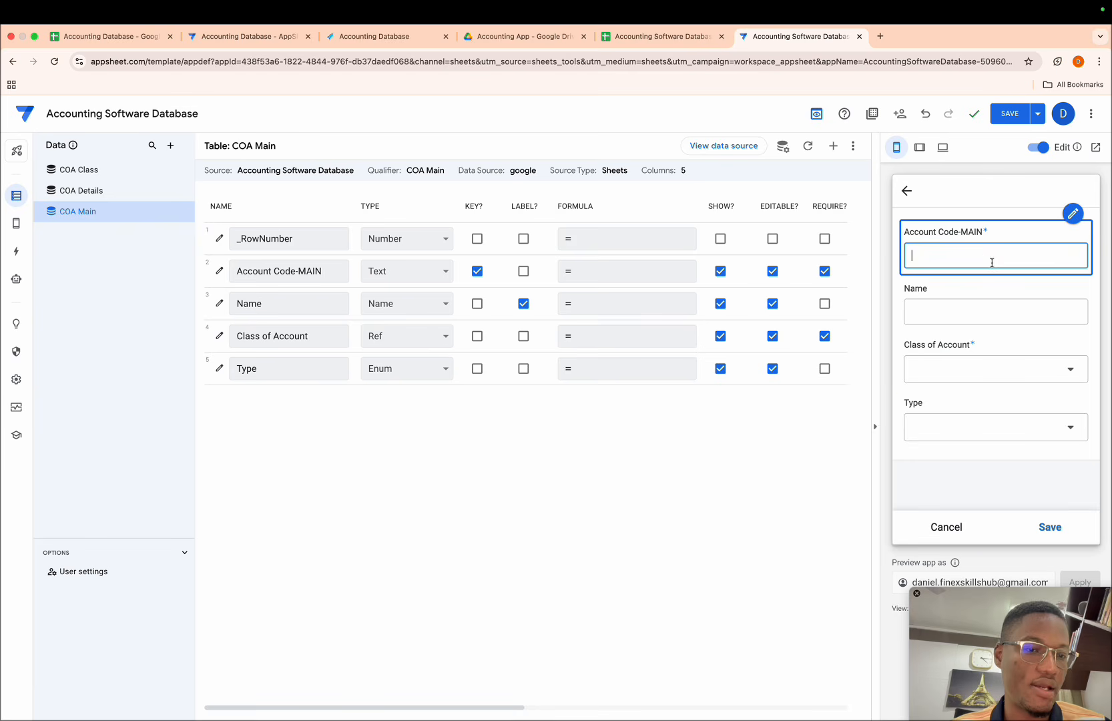
{"action": "left_click", "coordinate": [996, 379]}
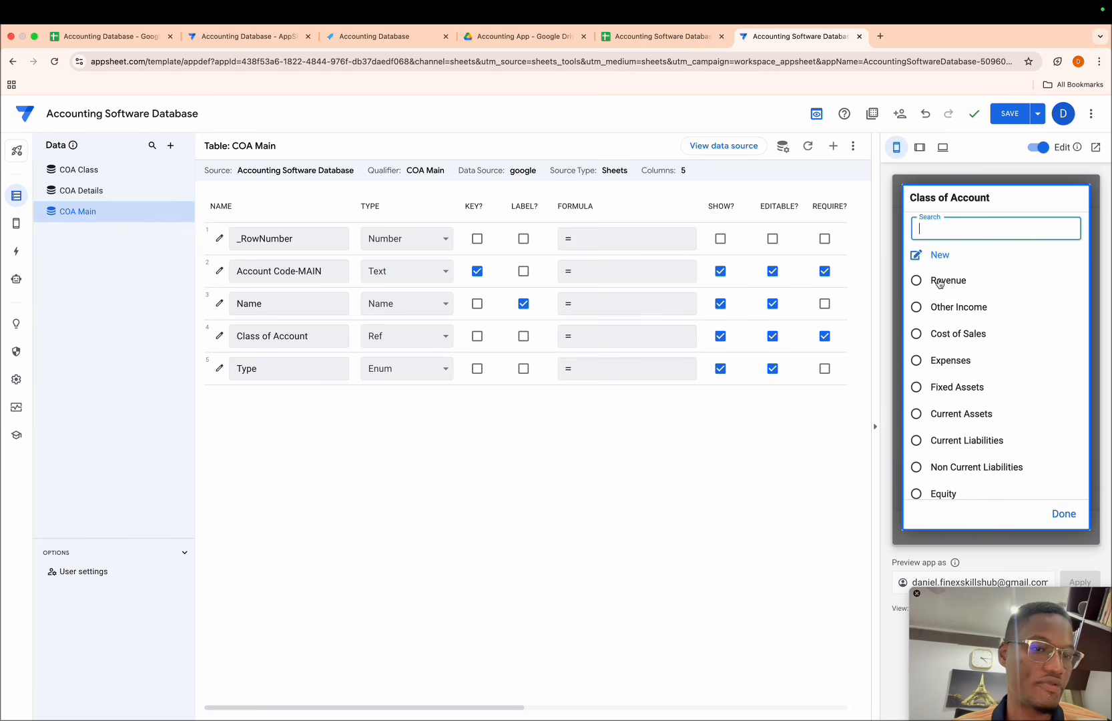
{"action": "left_click", "coordinate": [940, 281]}
{"action": "left_click", "coordinate": [956, 253]}
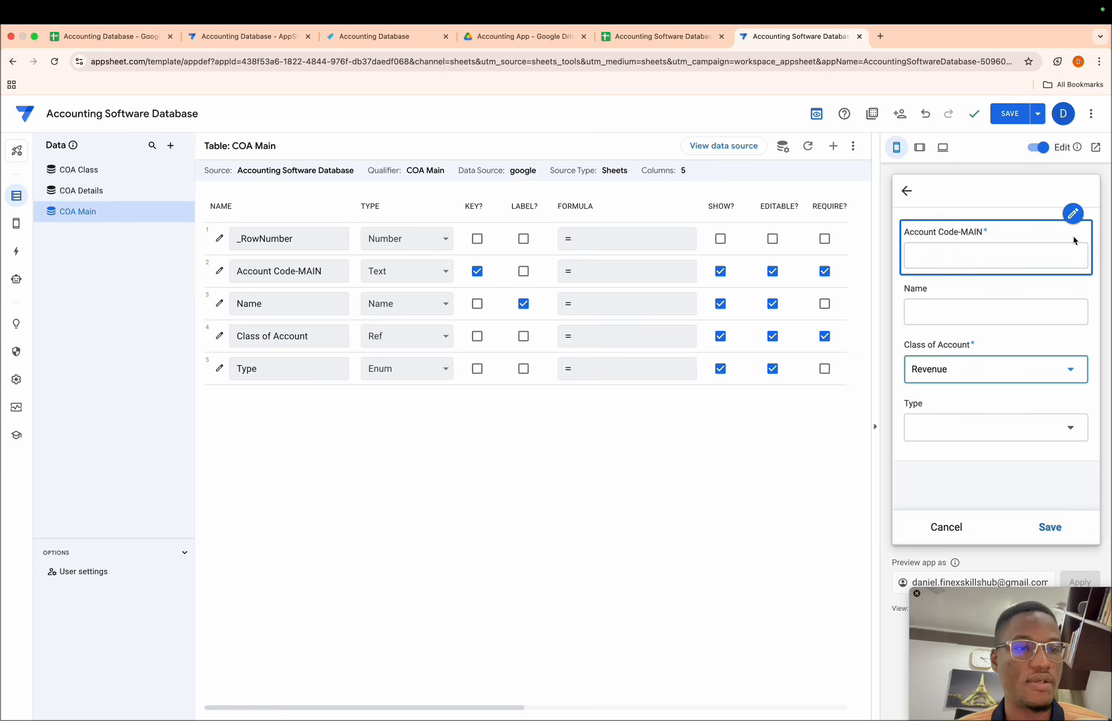
- Open the COA Main form's view settings, and return to the data section to show the COA Class table's columns
{"action": "left_click", "coordinate": [1072, 215]}
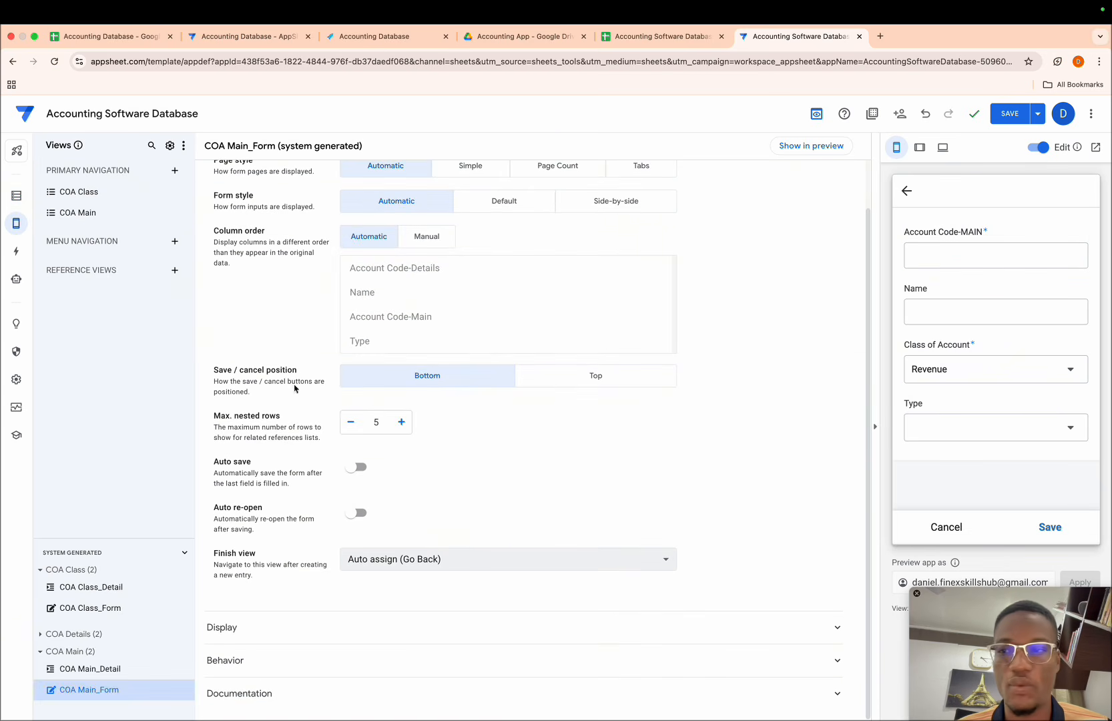
{"action": "left_click", "coordinate": [14, 196]}
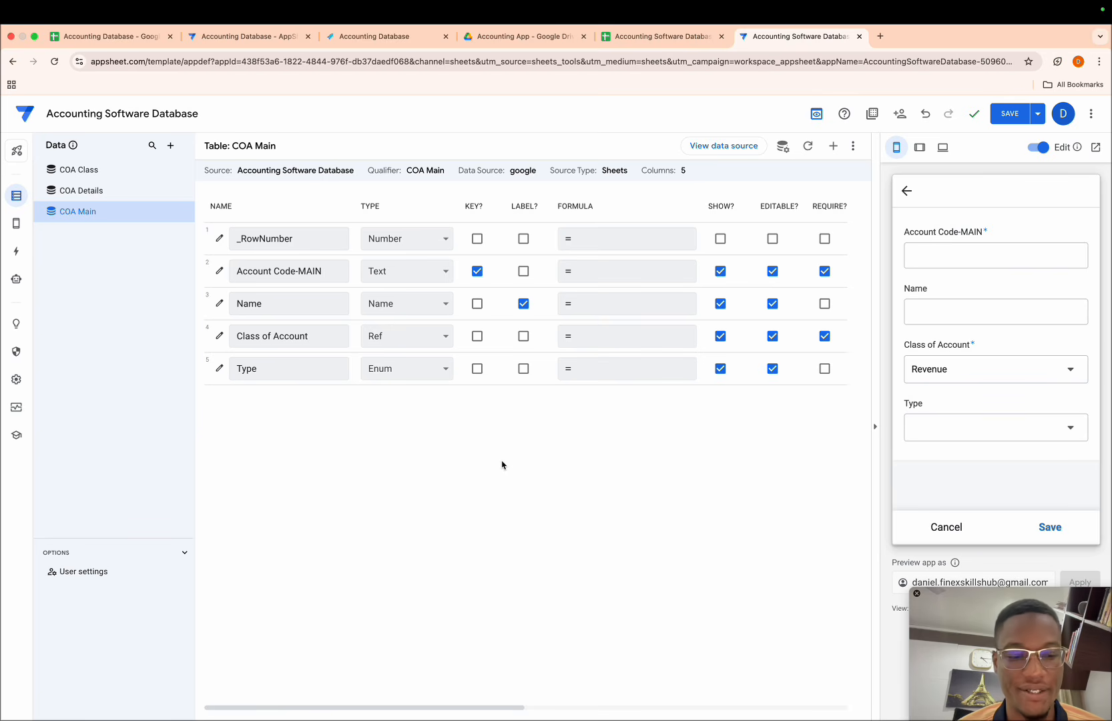
{"action": "left_click", "coordinate": [74, 172]}
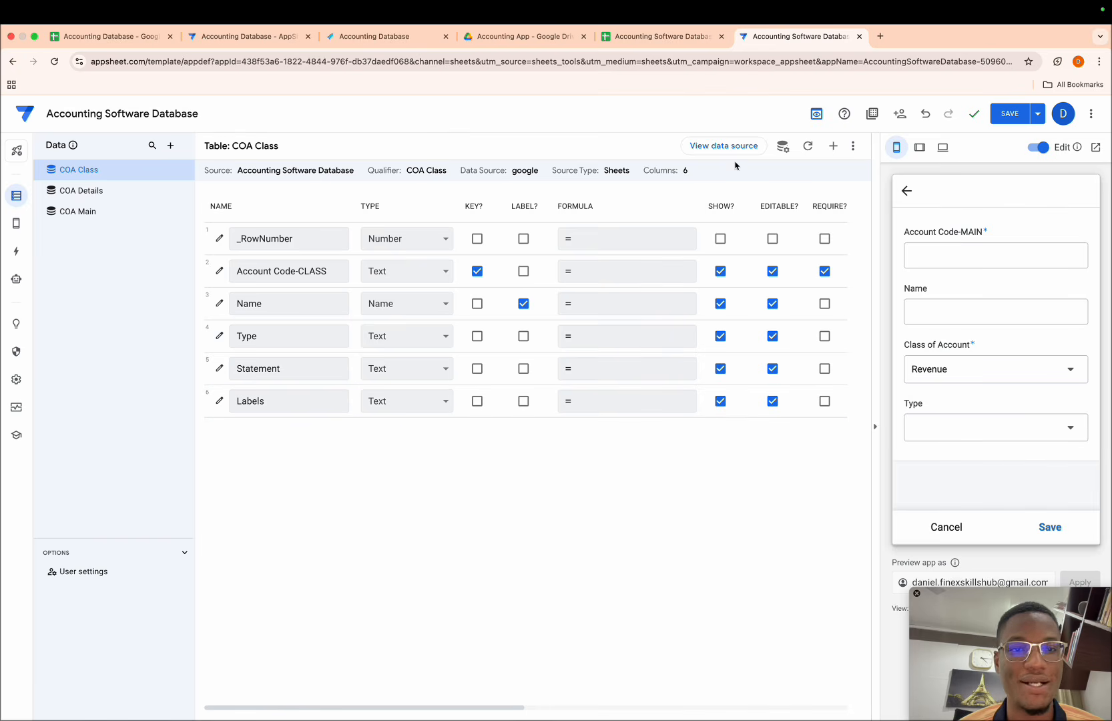
{"action": "left_click", "coordinate": [833, 145]}
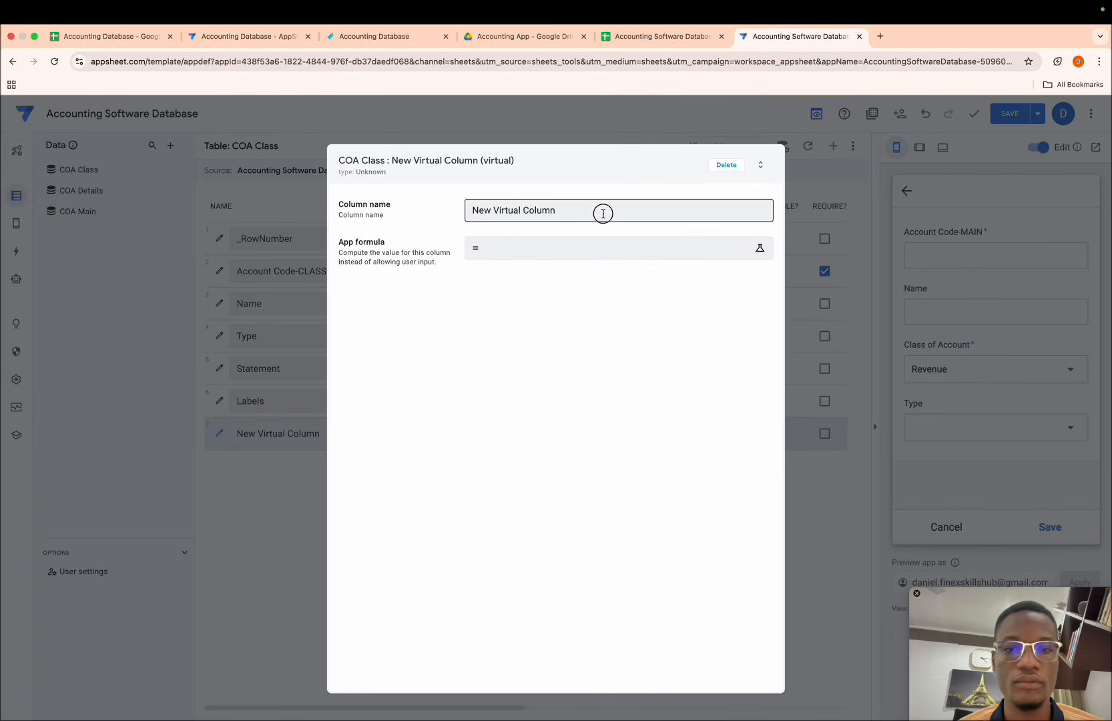
{"action": "triple_click", "coordinate": [604, 214]}
{"action": "key", "text": "BackSpace"}
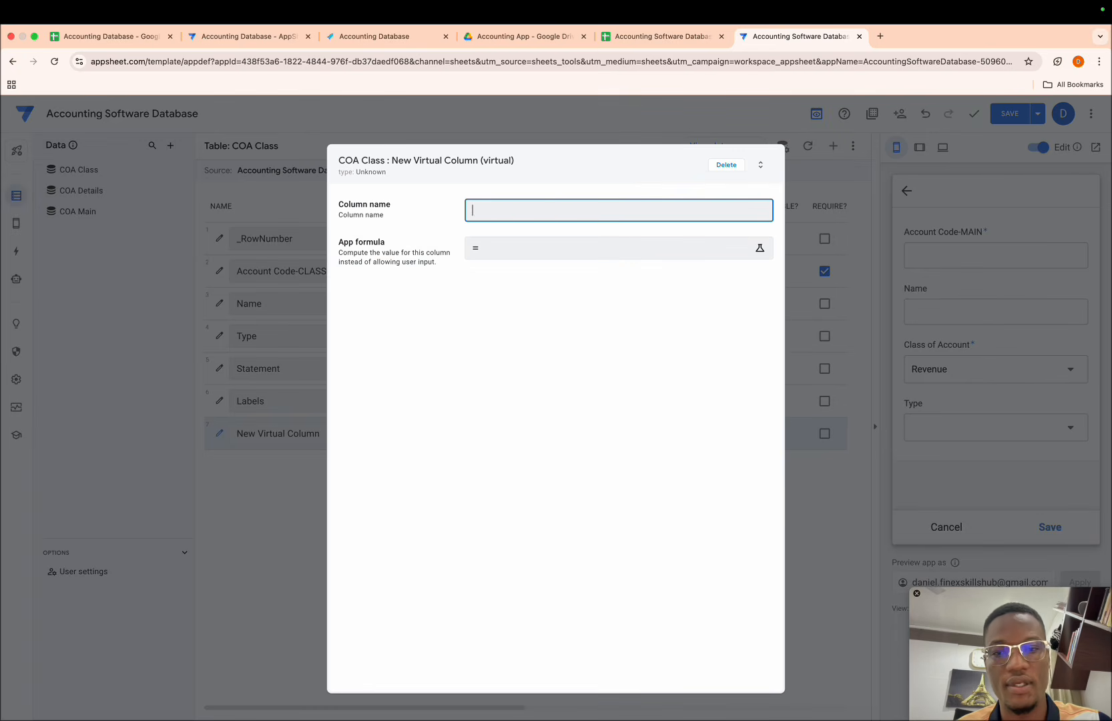
{"action": "type", "text": "Number "}
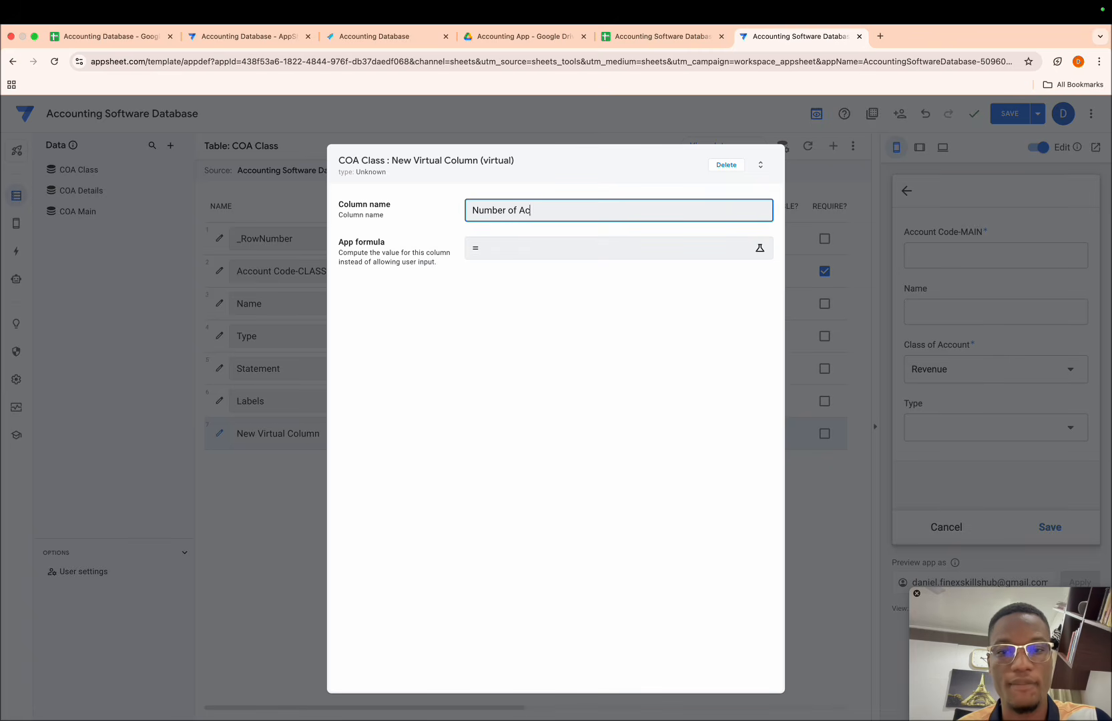
{"action": "type", "text": "of Main Ac"}
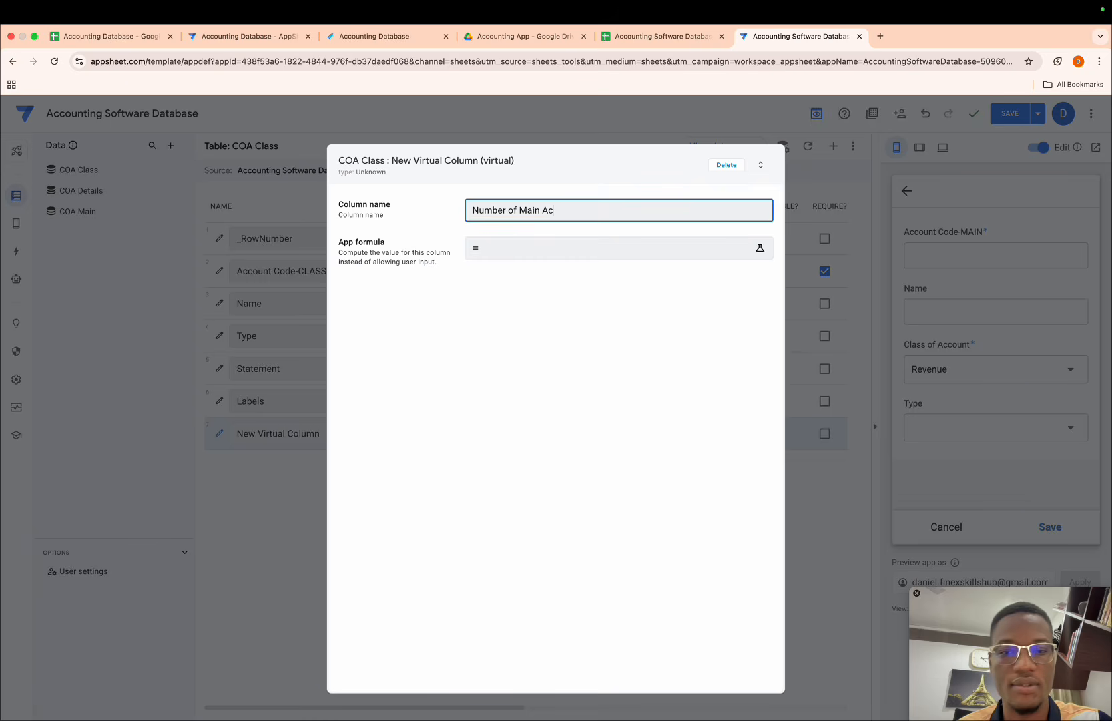
{"action": "type", "text": "counts"}
{"action": "left_click", "coordinate": [504, 255]}
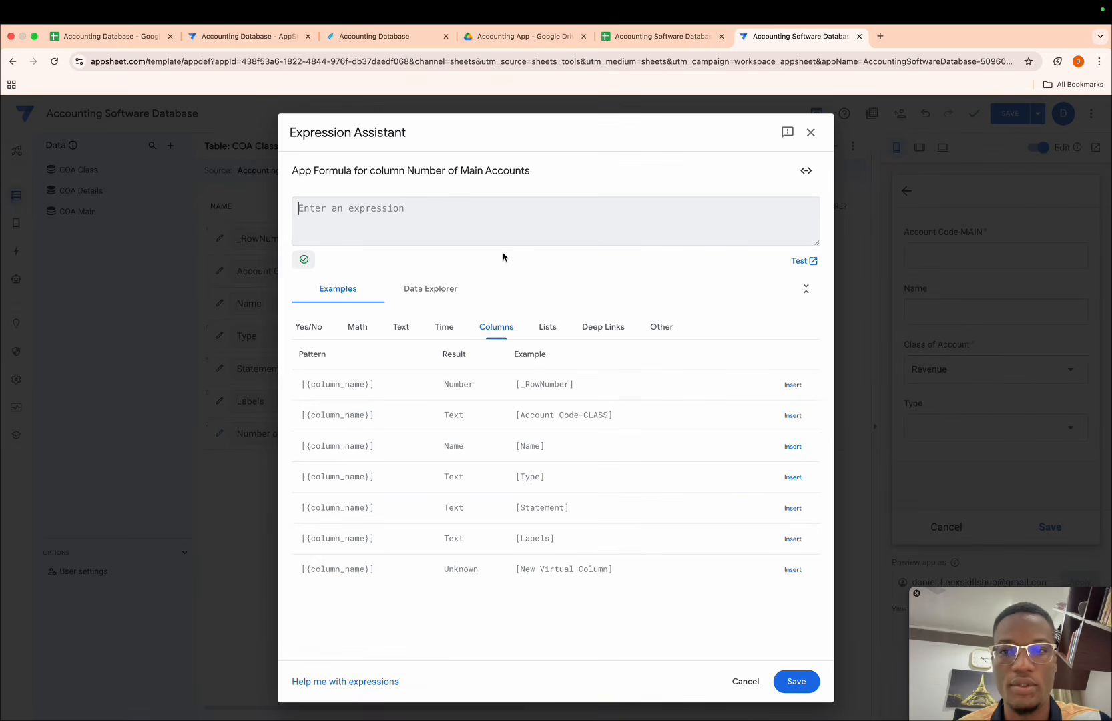
{"action": "type", "text": "coun"}
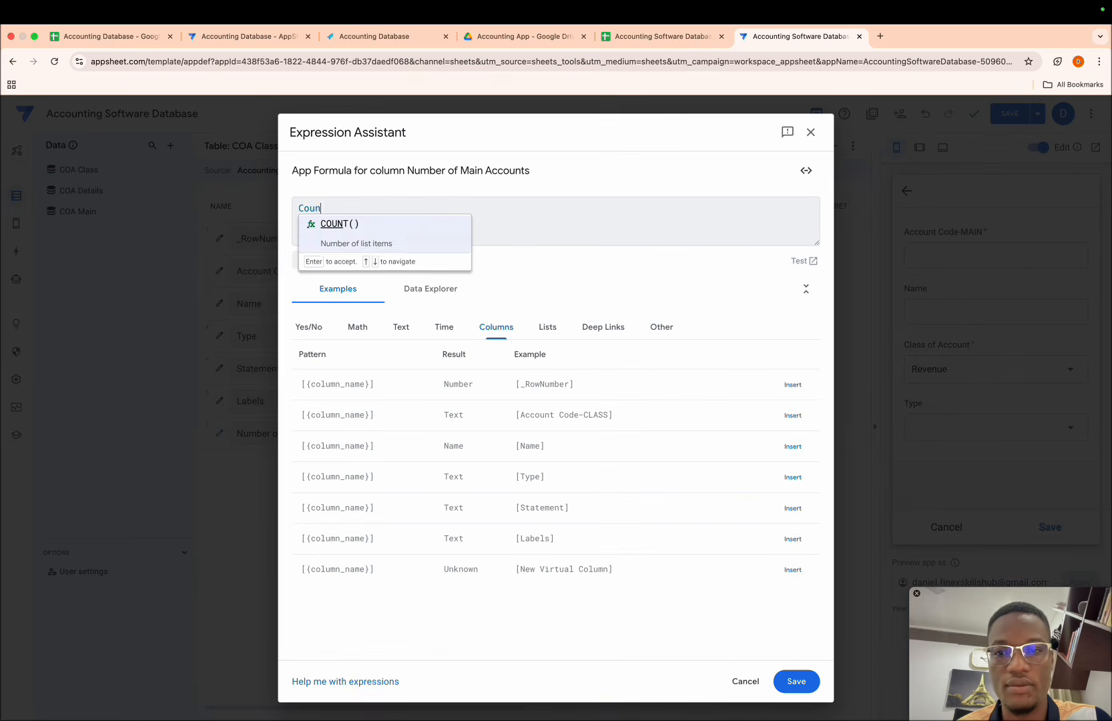
{"action": "key", "text": "Return"}
{"action": "type", "text": "[rela"}
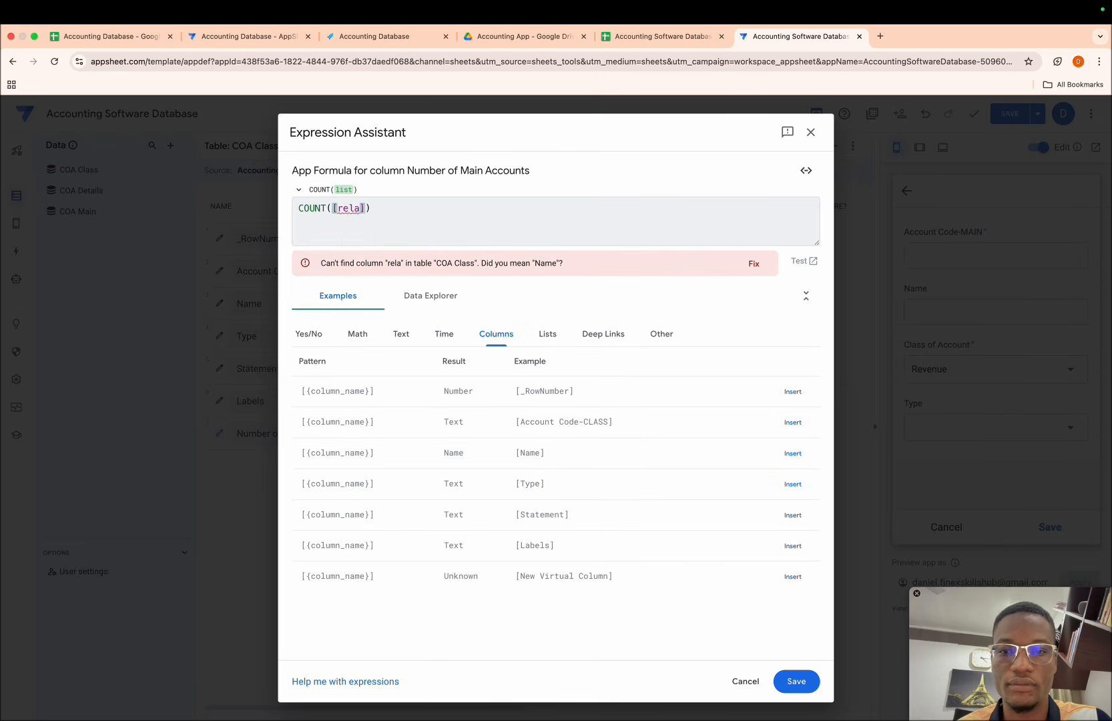
{"action": "key", "text": "BackSpace"}
{"action": "key", "text": "BackSpace"}
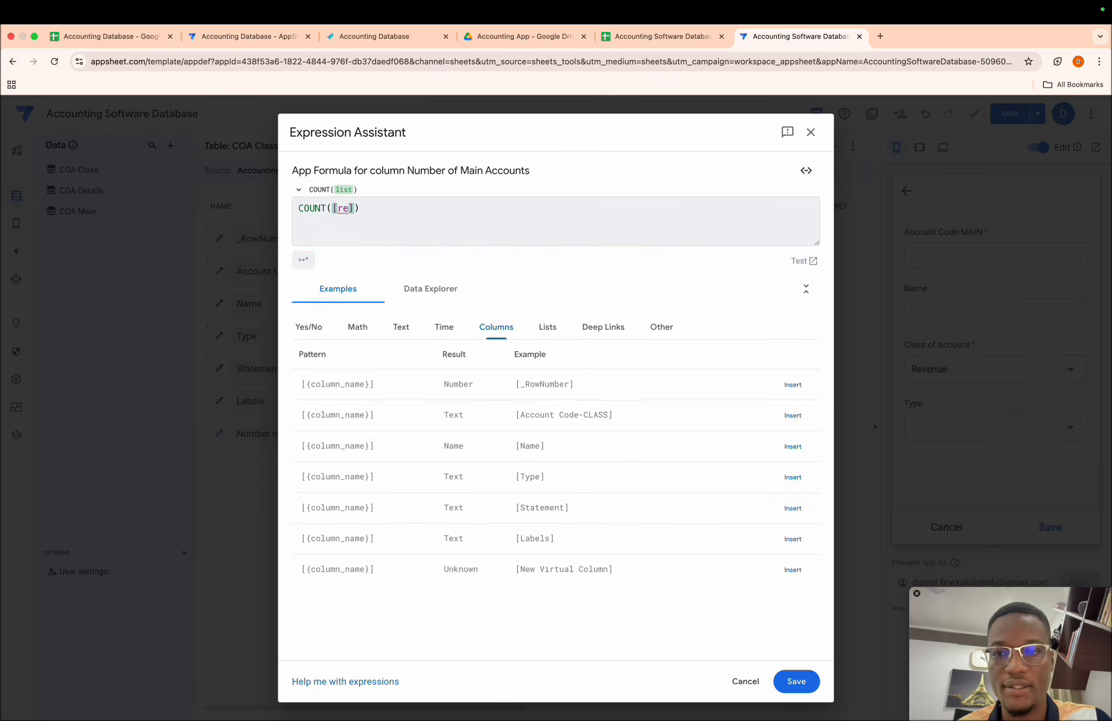
{"action": "key", "text": "BackSpace"}
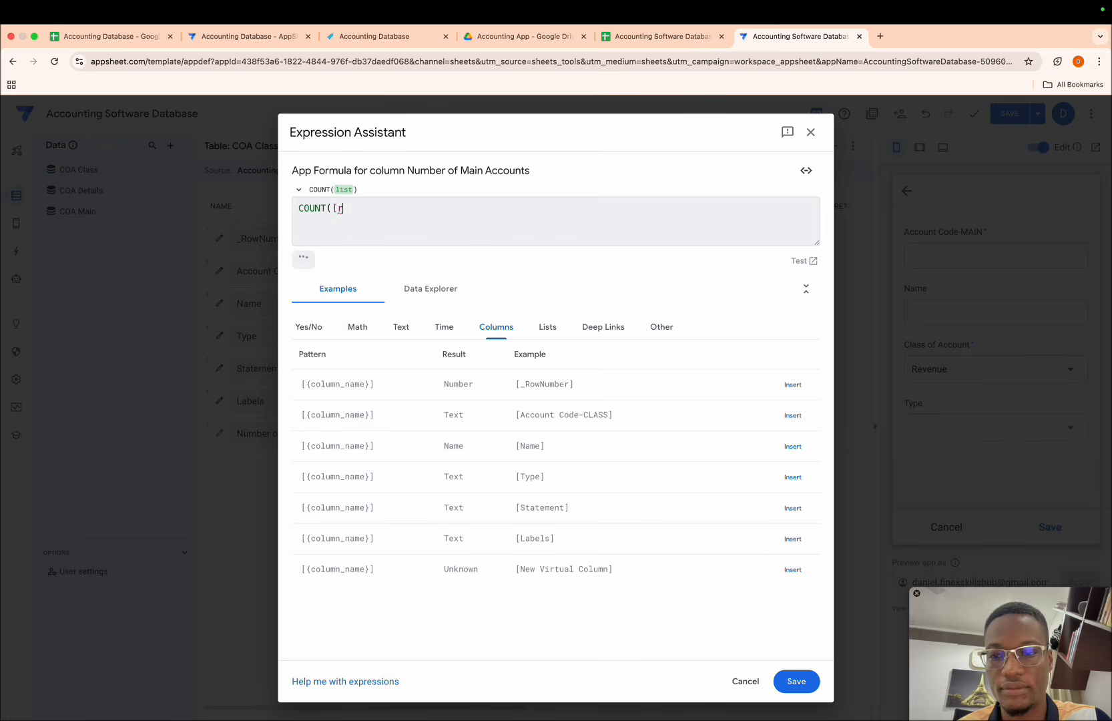
{"action": "key", "text": "BackSpace"}
{"action": "key", "text": "Escape"}
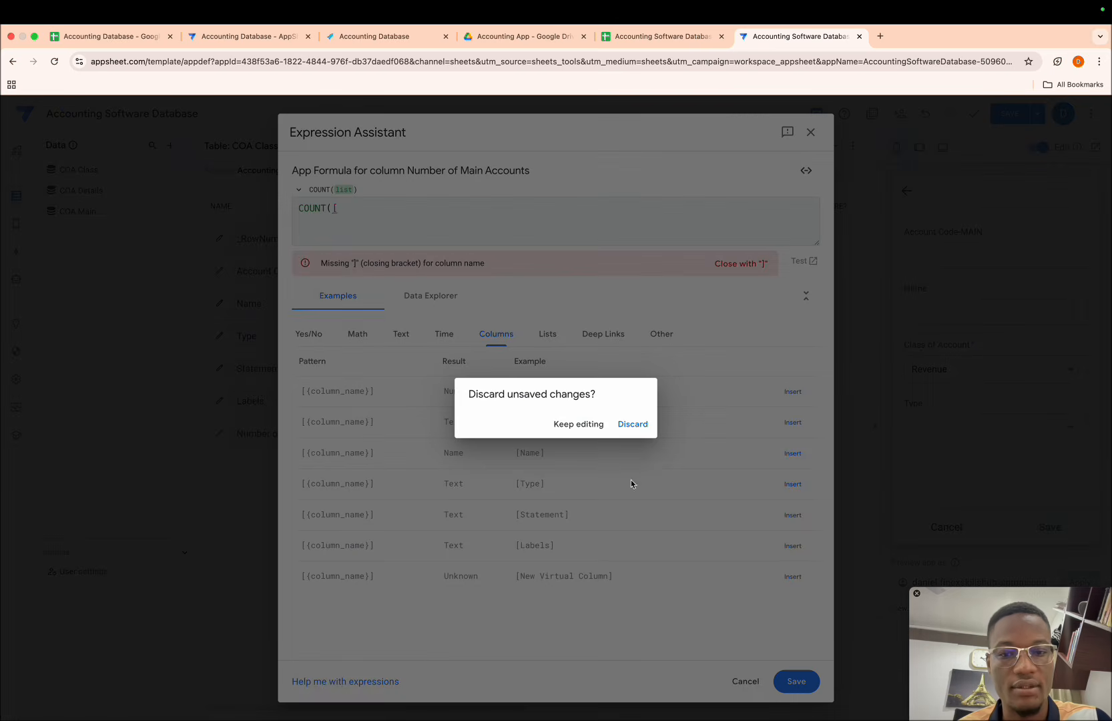
{"action": "left_click", "coordinate": [633, 423]}
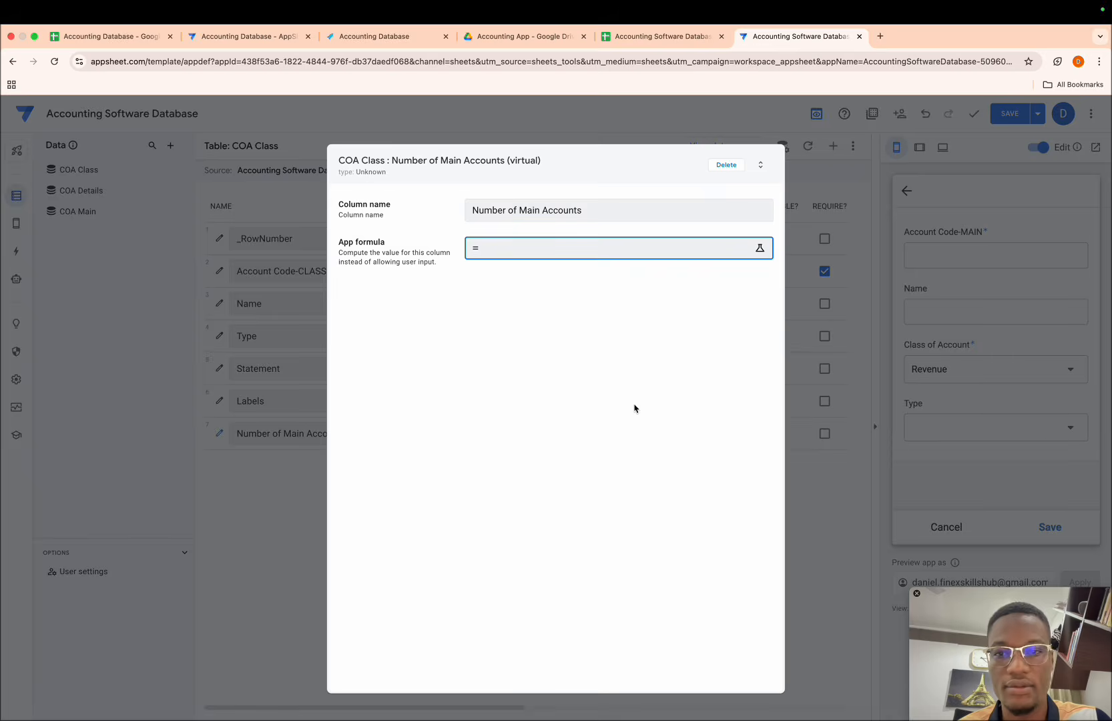
{"action": "left_click", "coordinate": [727, 164]}
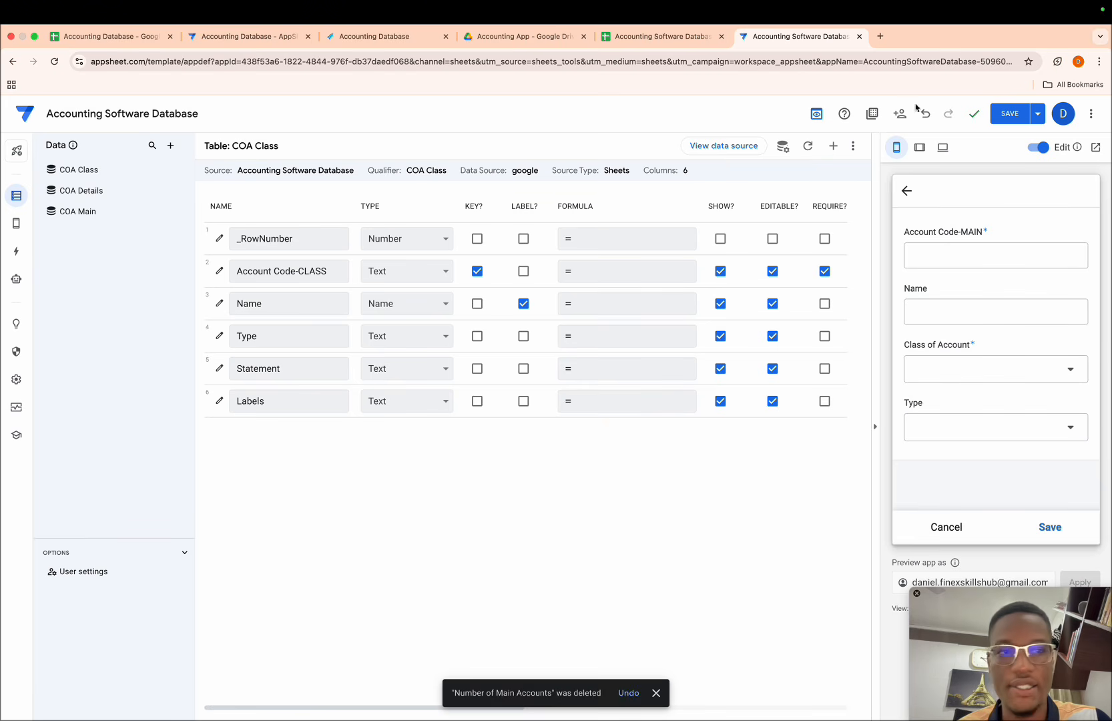
- Save the app and review the settings of the Related COA Mains virtual column in COA Class
{"action": "left_click", "coordinate": [1005, 115]}
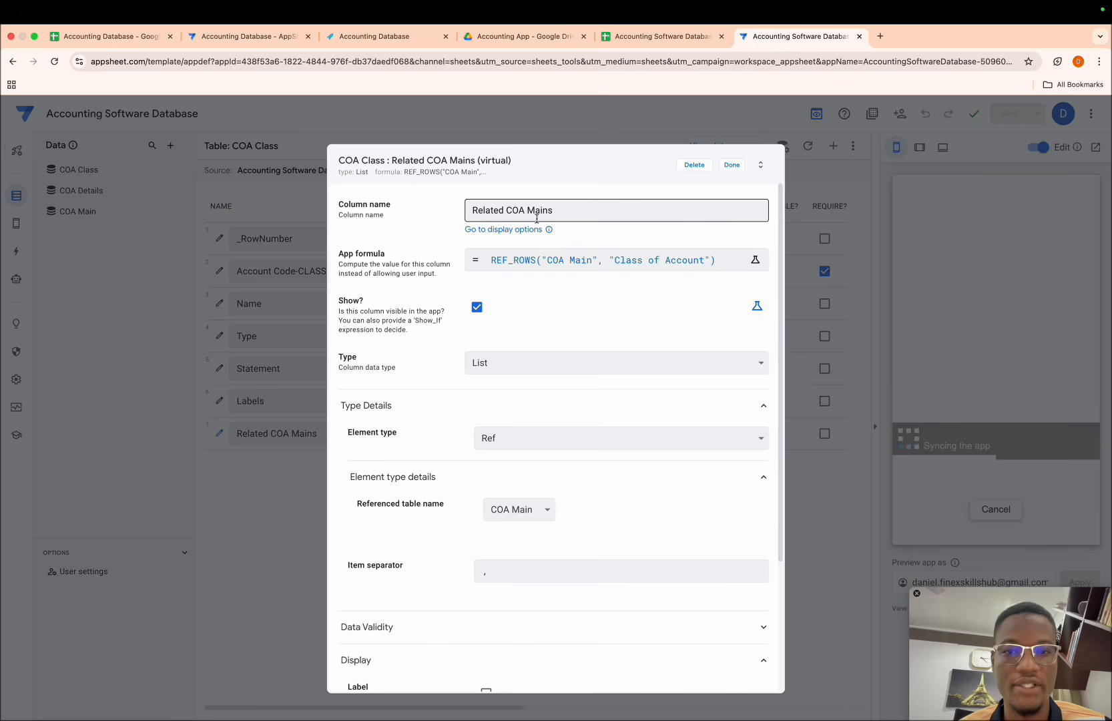
{"action": "left_click", "coordinate": [734, 167]}
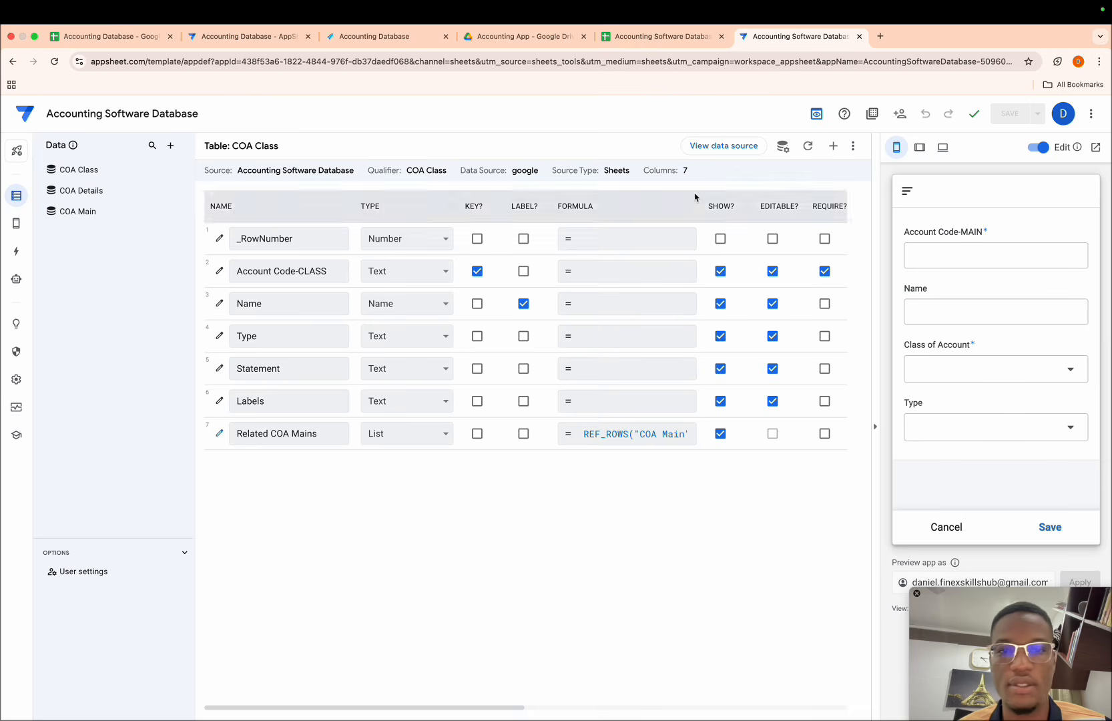
- Add a virtual column named No of Main Accounts to the COA Class table
{"action": "left_click", "coordinate": [834, 146]}
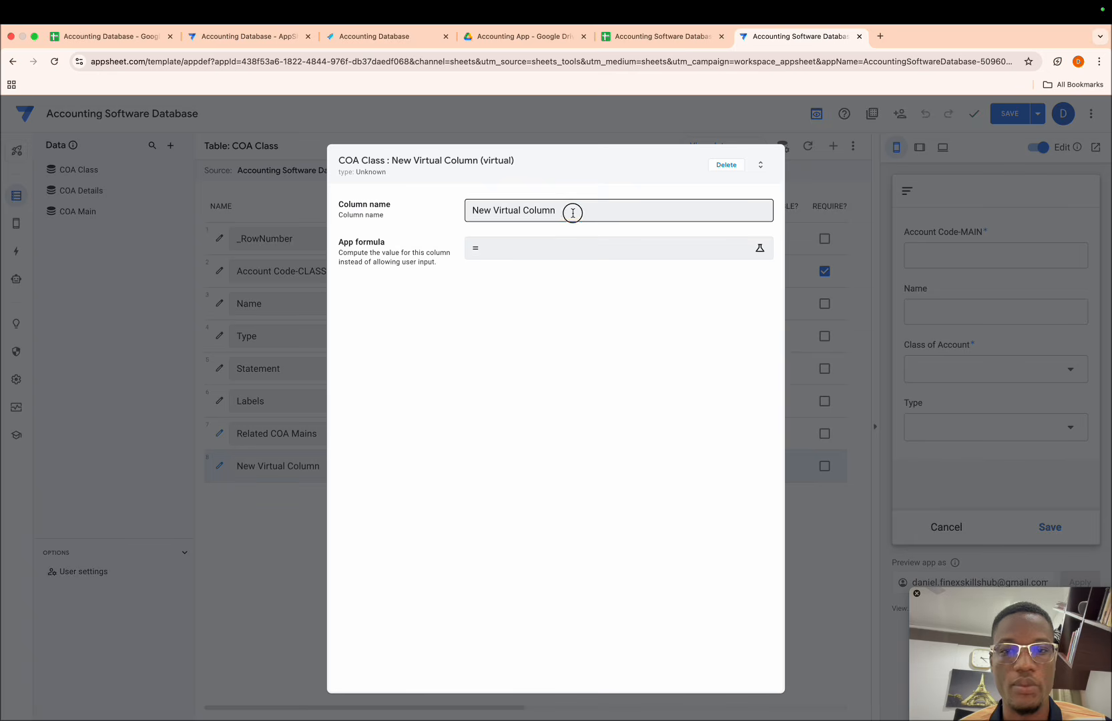
{"action": "left_click_drag", "start_coordinate": [573, 213], "coordinate": [357, 211]}
{"action": "key", "text": "BackSpace"}
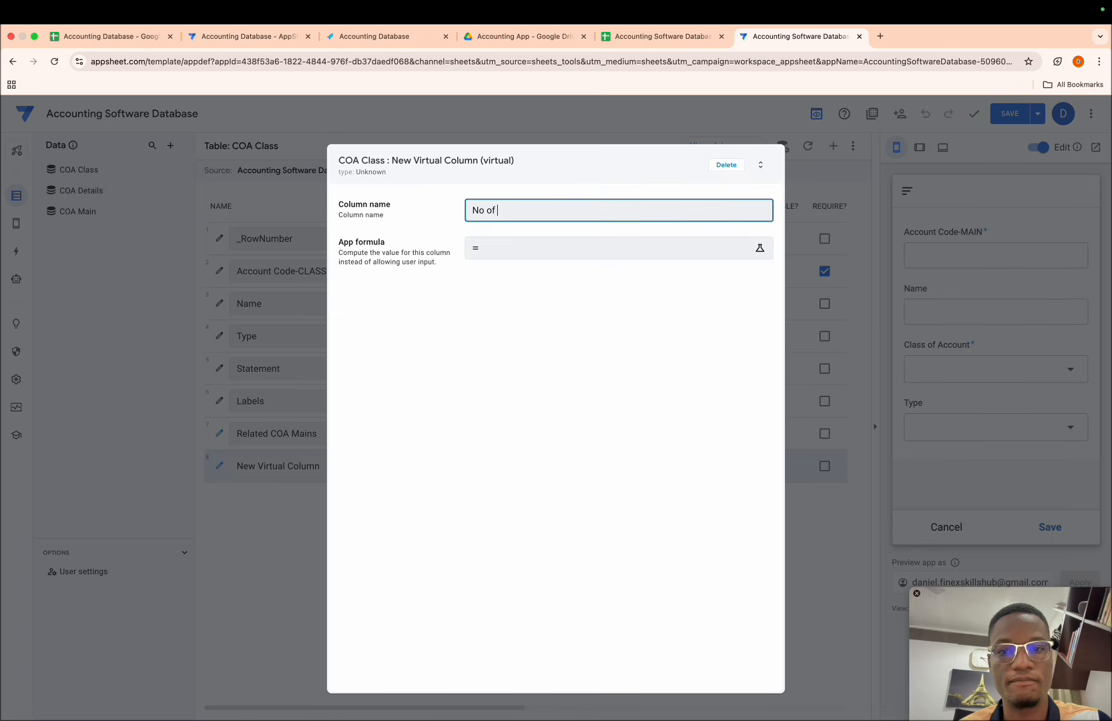
{"action": "type", "text": "No of Main"}
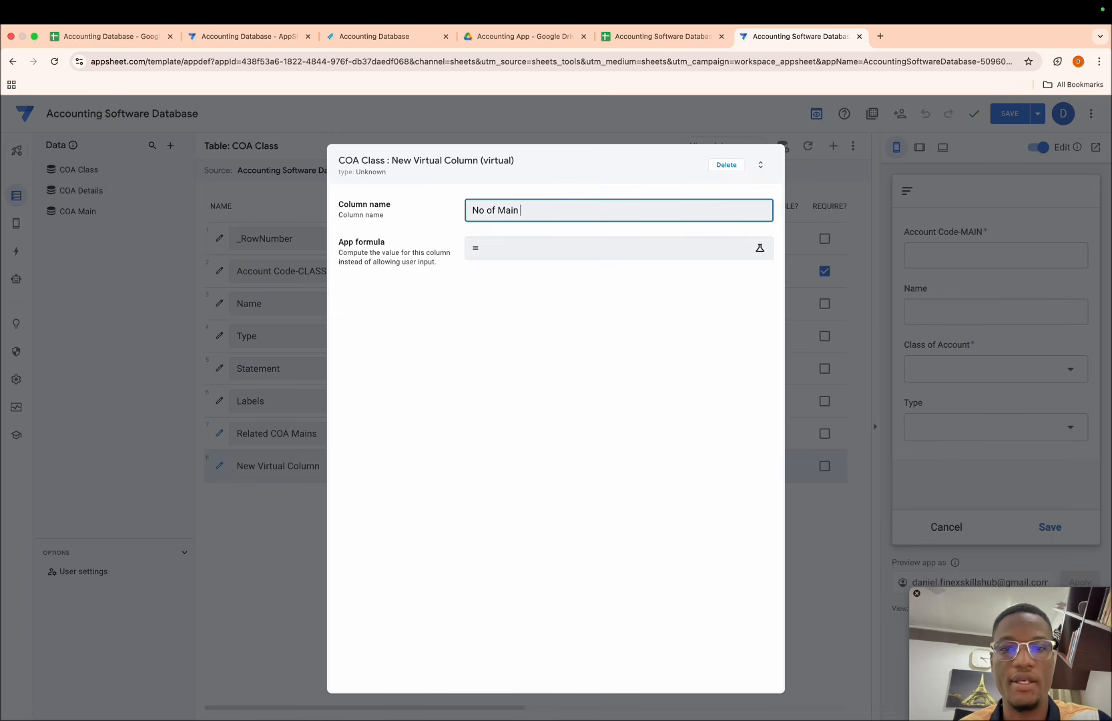
{"action": "type", "text": " Accon"}
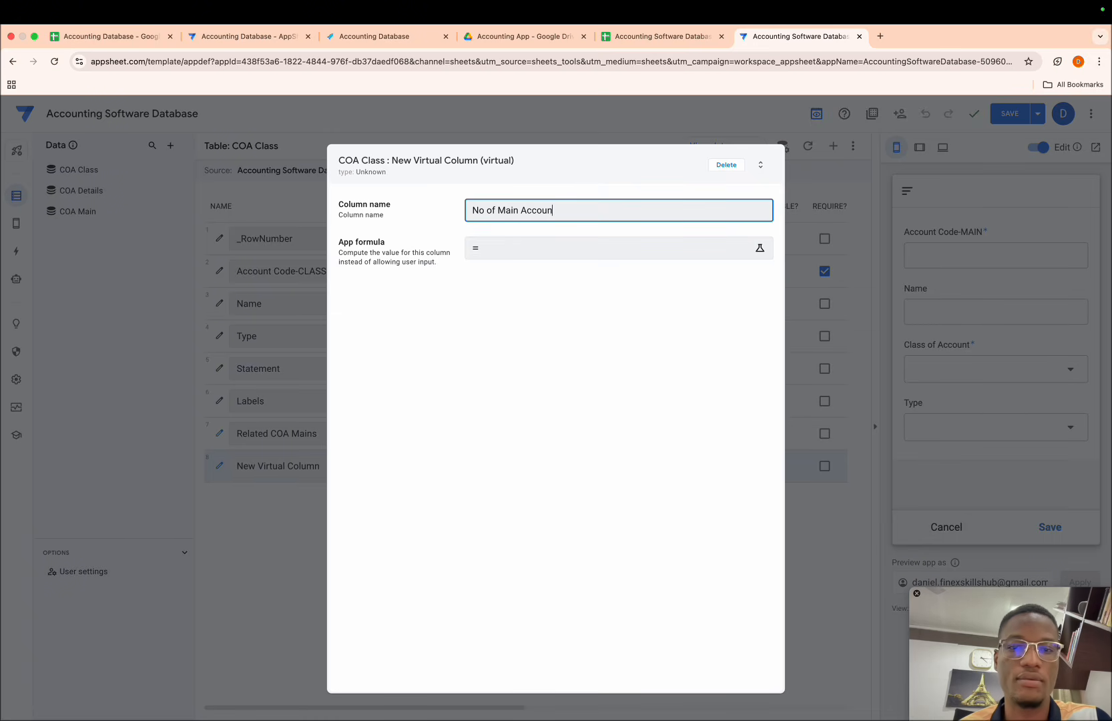
- Give the No of Main Accounts column the app formula Count([Related COA Mains][Account Code-MAIN]) and finish the column
{"action": "left_click", "coordinate": [498, 253]}
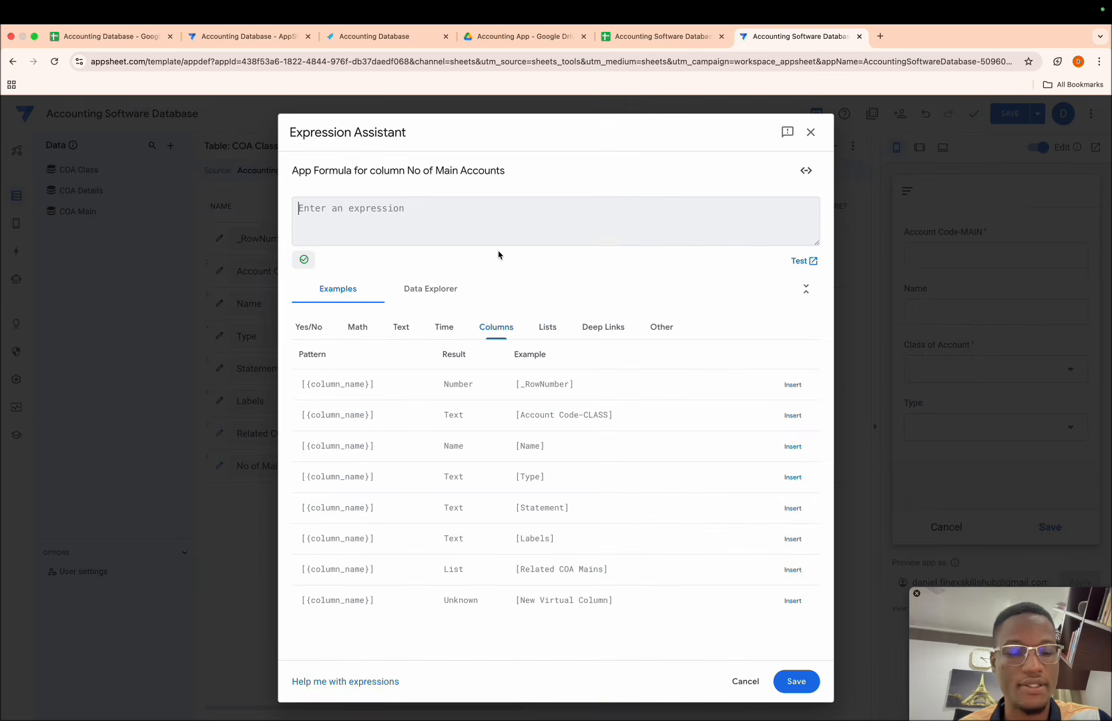
{"action": "type", "text": "C"}
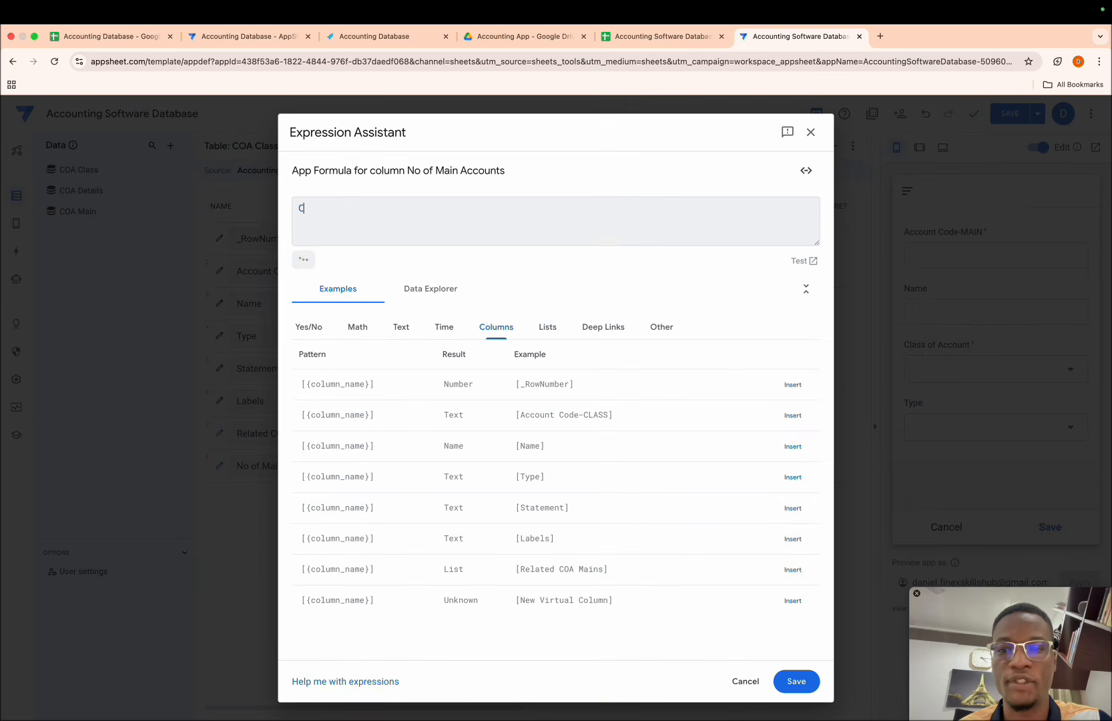
{"action": "type", "text": "ount([rel"}
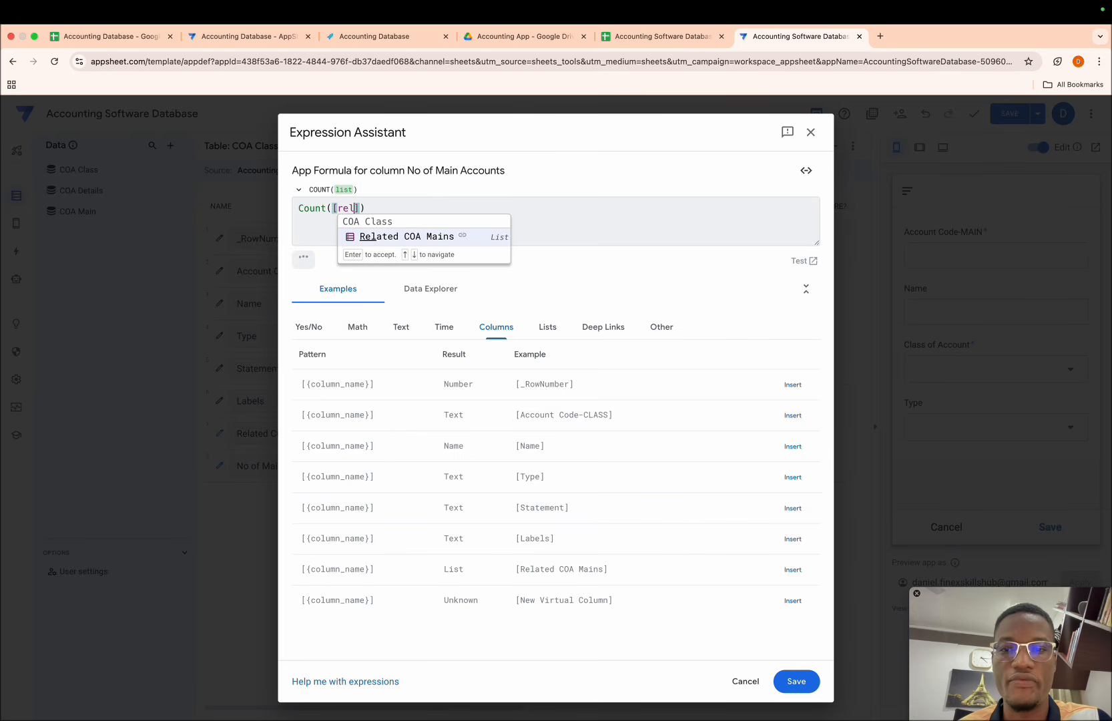
{"action": "key", "text": "Return"}
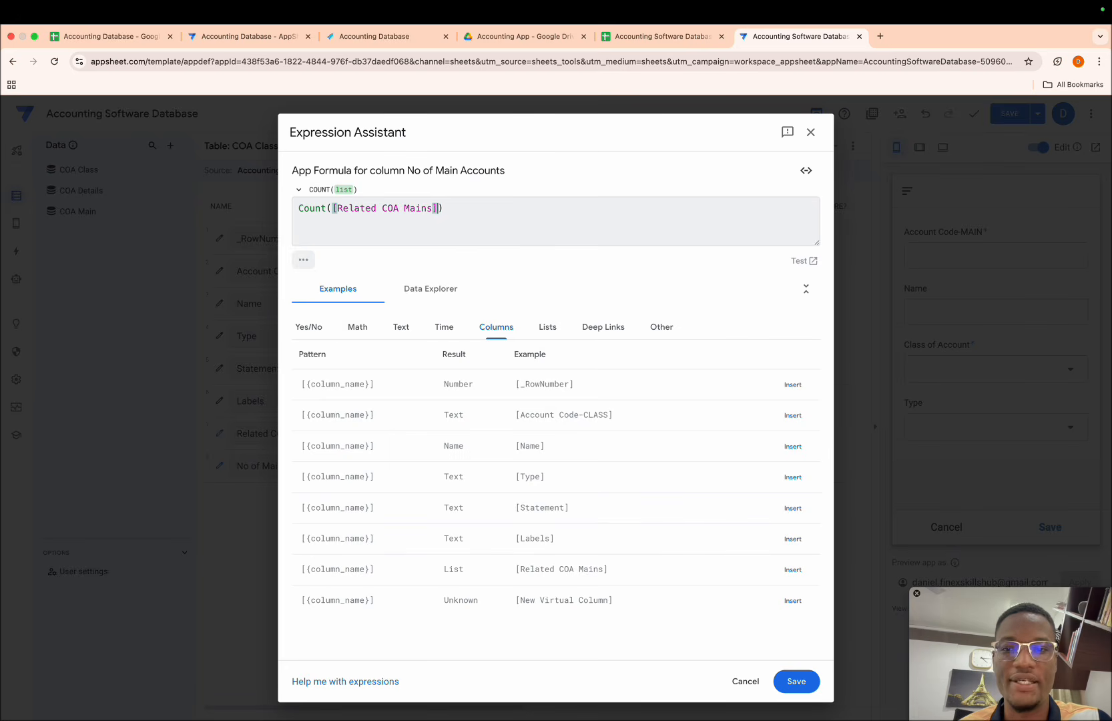
{"action": "type", "text": "["}
{"action": "key", "text": "BackSpace"}
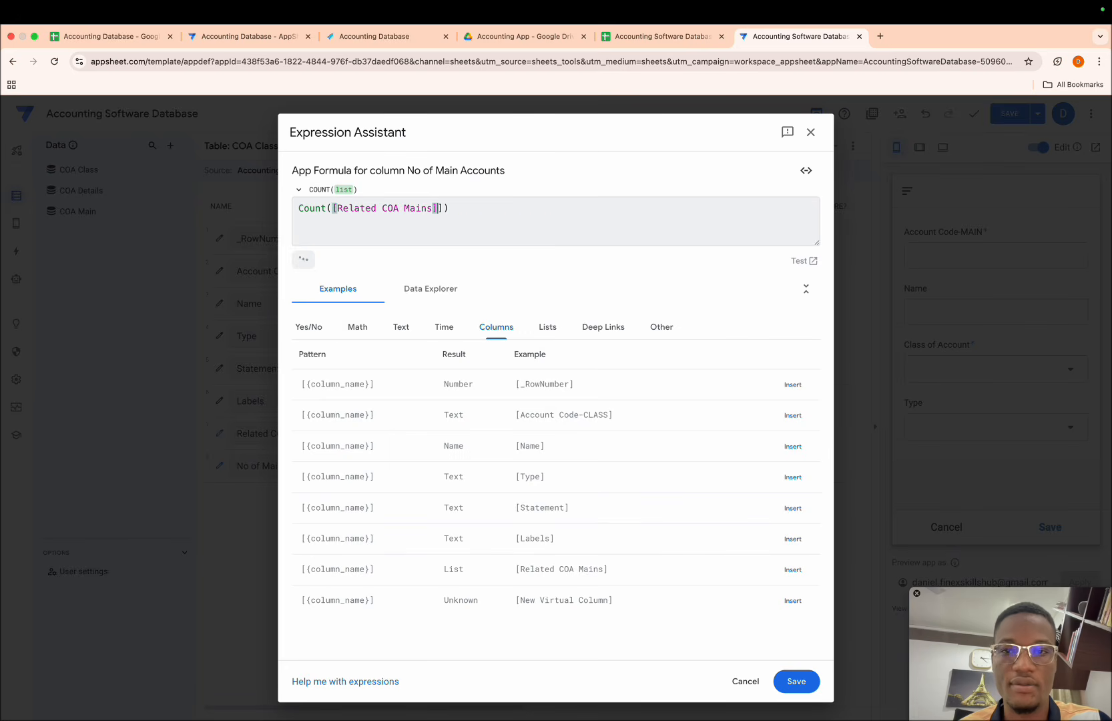
{"action": "type", "text": "["}
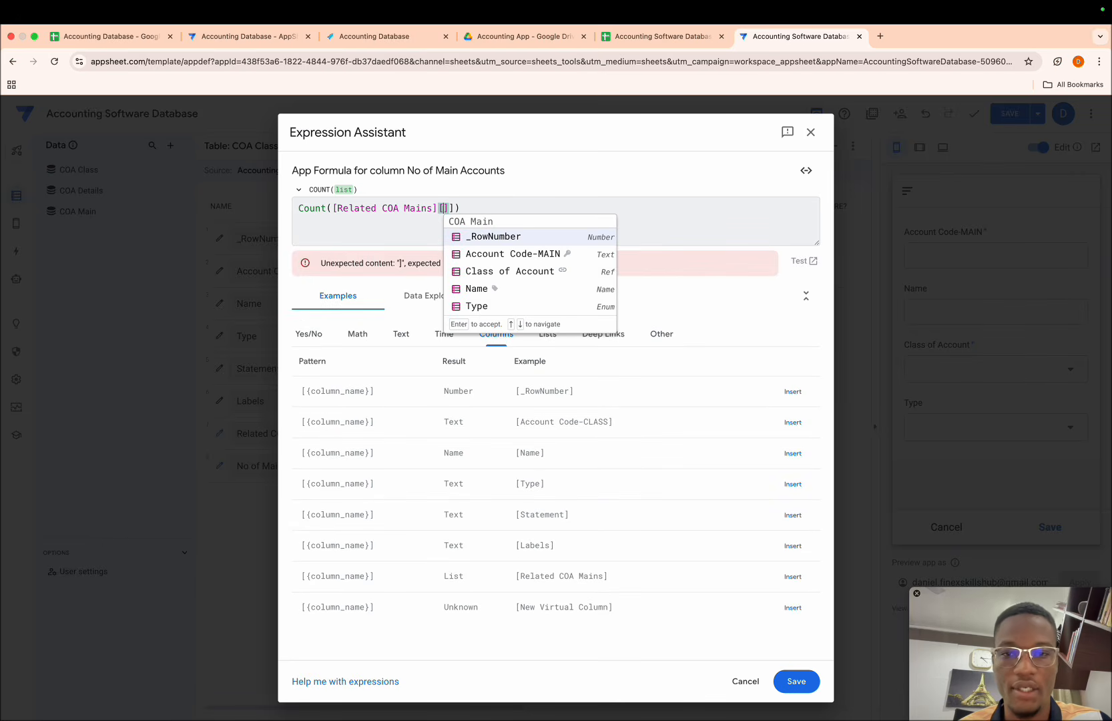
{"action": "key", "text": "Down"}
{"action": "key", "text": "Return"}
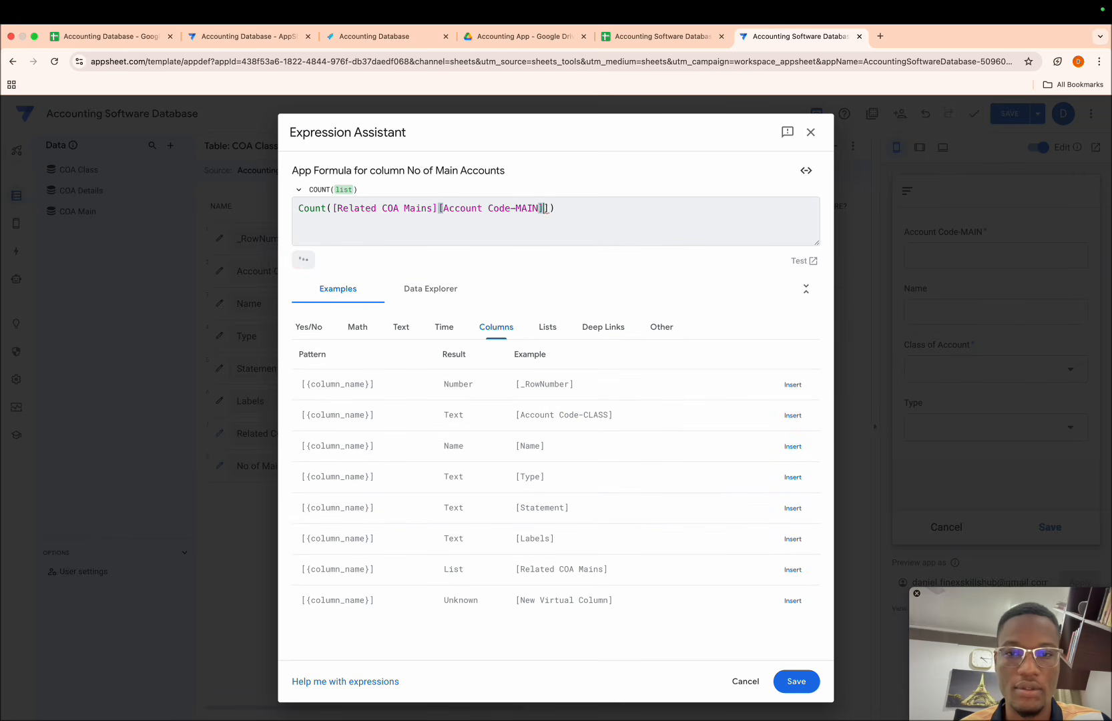
{"action": "key", "text": "BackSpace"}
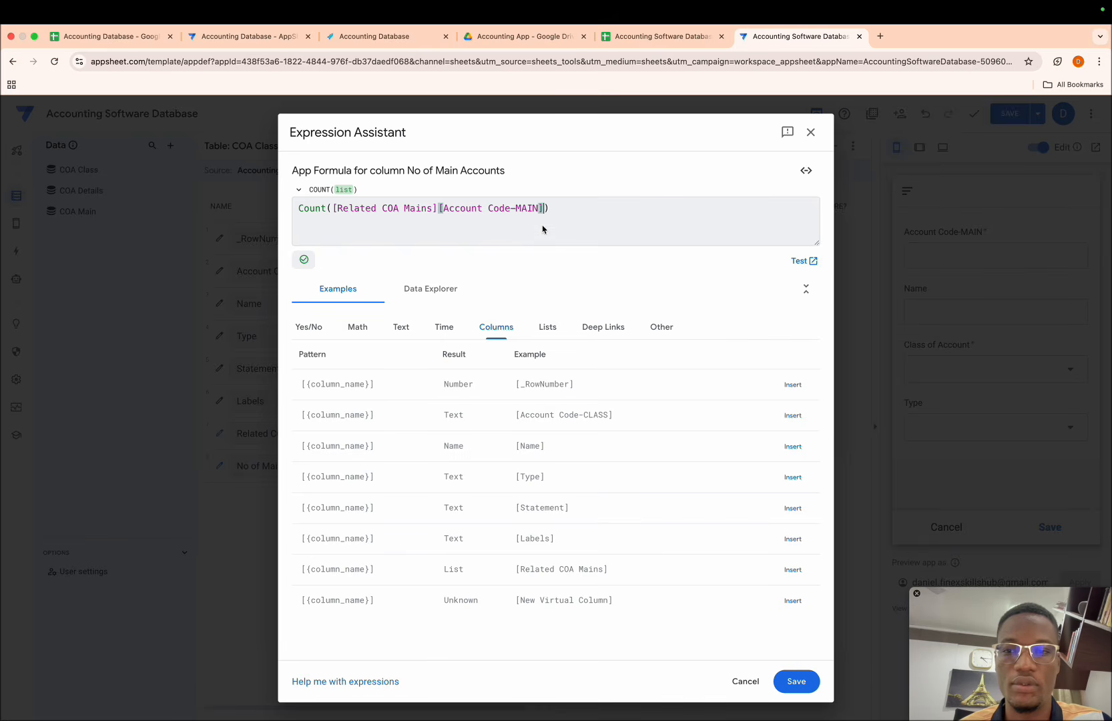
{"action": "left_click", "coordinate": [795, 678]}
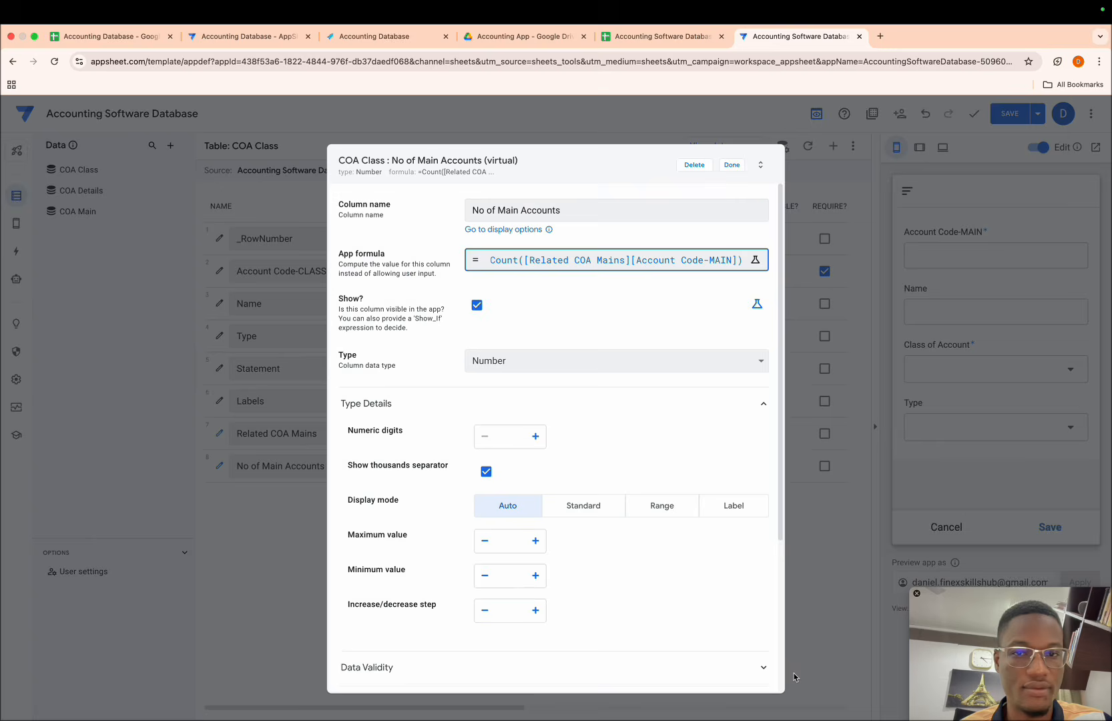
{"action": "left_click", "coordinate": [734, 167]}
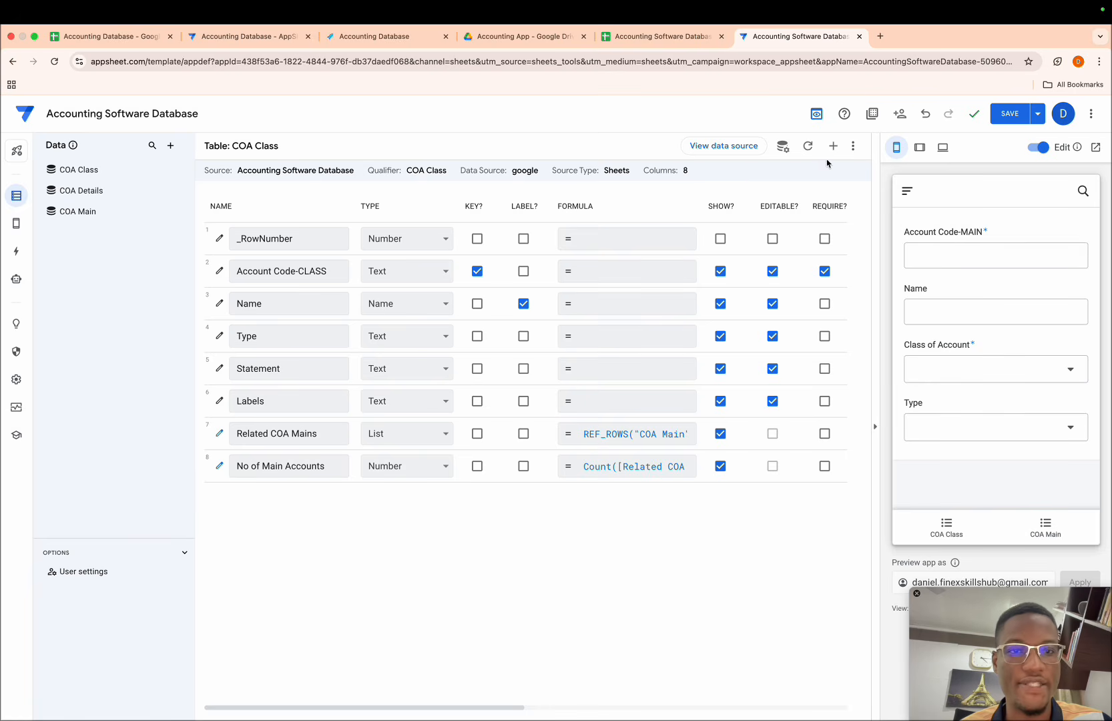
- Open the COA Class table's data sample, and return to the editor to save the app
{"action": "left_click", "coordinate": [854, 147]}
{"action": "left_click", "coordinate": [868, 162]}
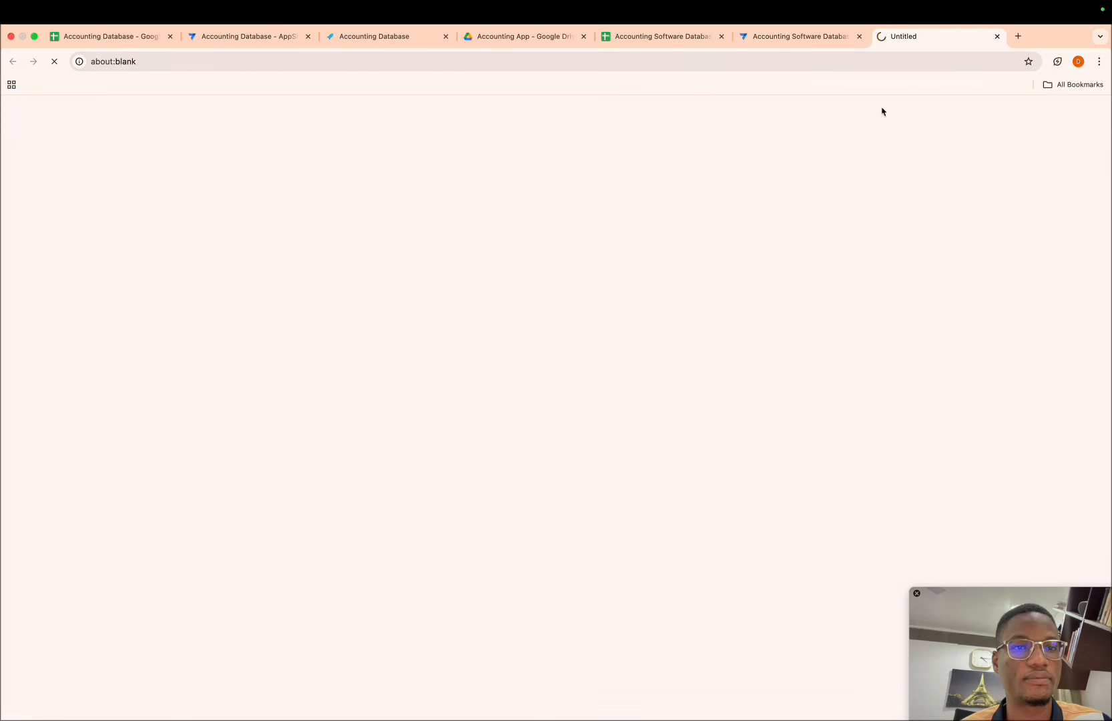
{"action": "left_click", "coordinate": [801, 36]}
{"action": "left_click", "coordinate": [1010, 114]}
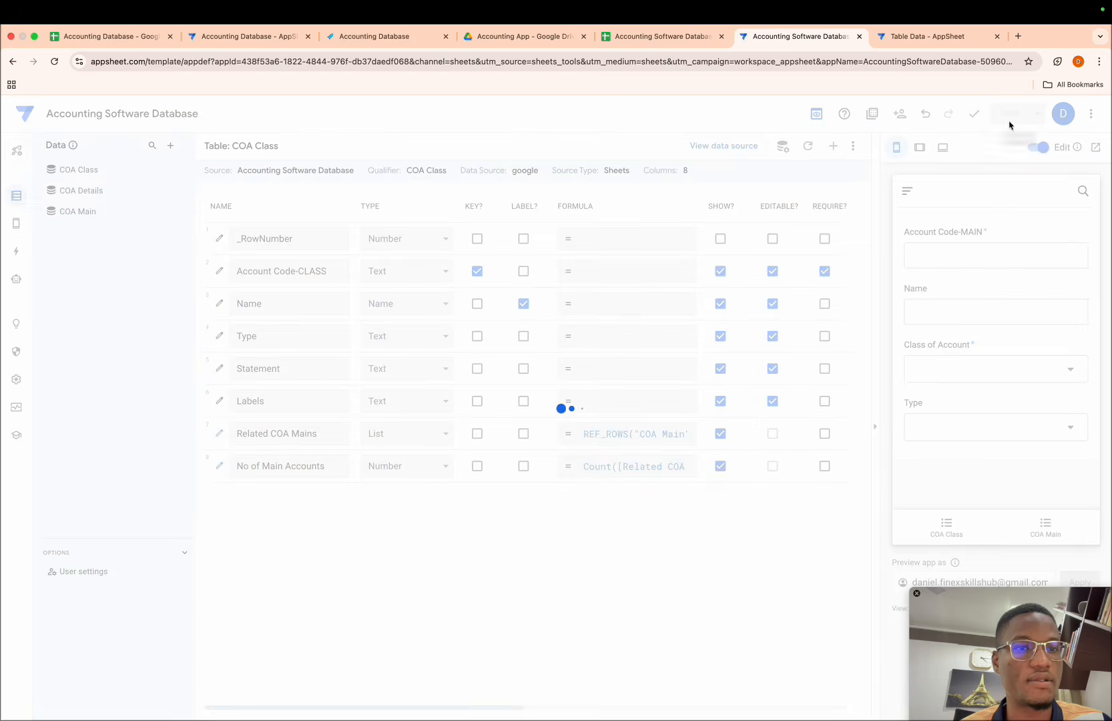
- Check the COA Class data sample, reopening it from the saved app to review the No of Main Accounts values
{"action": "left_click", "coordinate": [924, 37]}
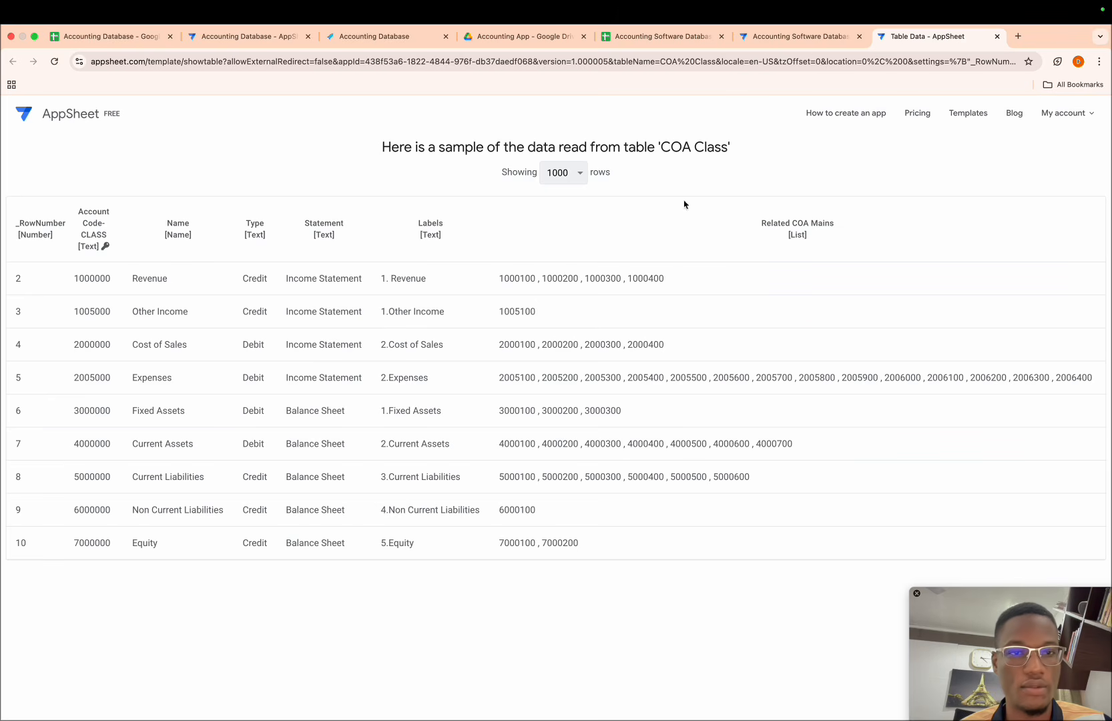
{"action": "left_click", "coordinate": [802, 41]}
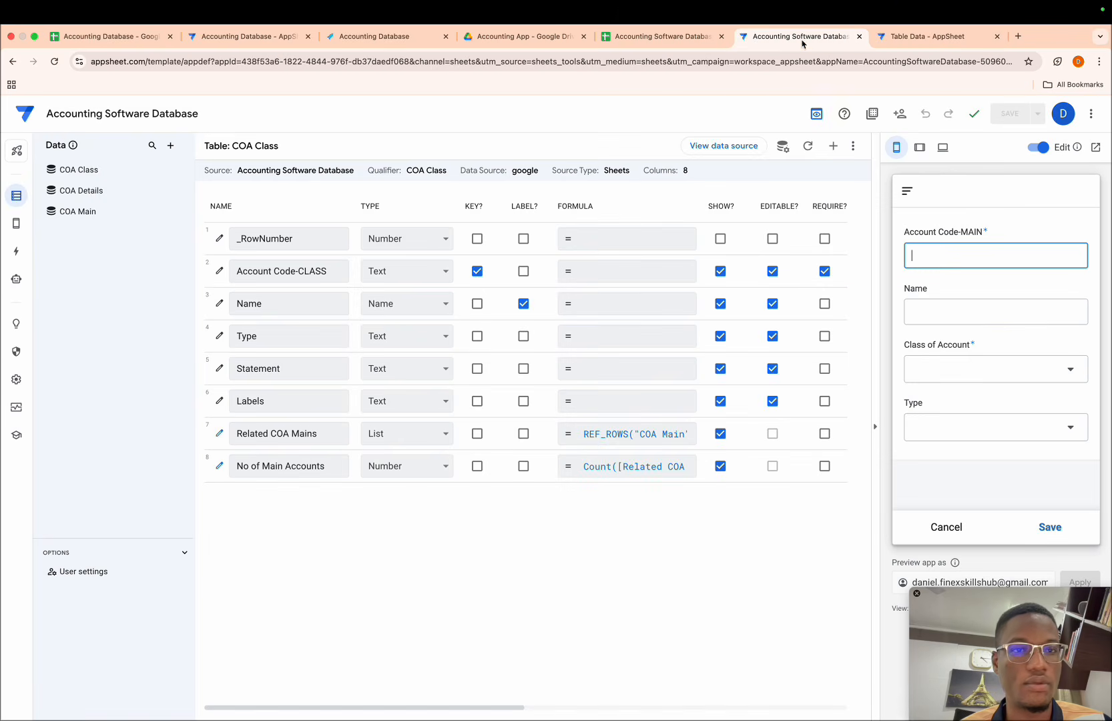
{"action": "left_click", "coordinate": [853, 146]}
{"action": "left_click", "coordinate": [881, 161]}
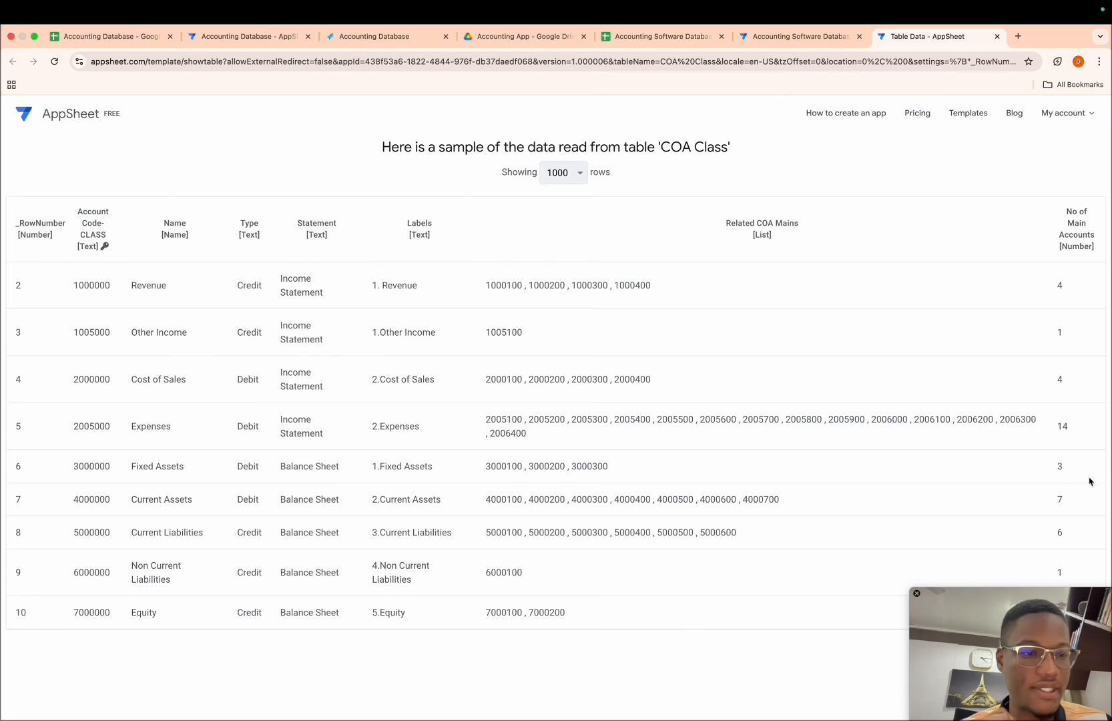
{"action": "left_click", "coordinate": [779, 38]}
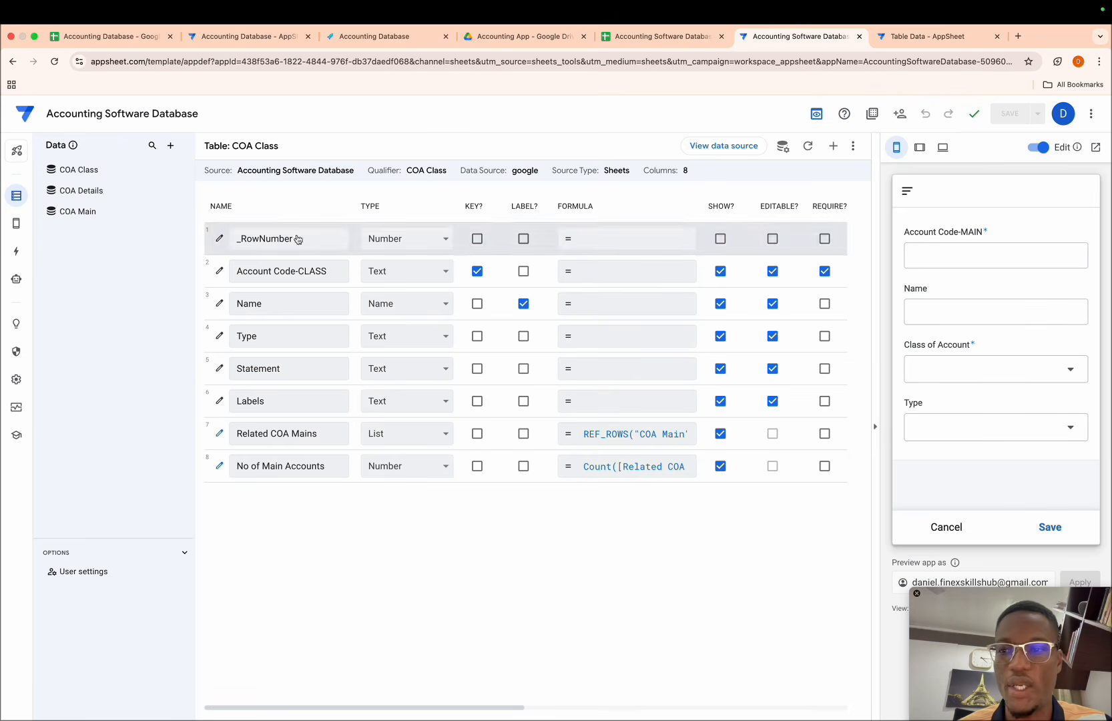
- Enter [Class of Account].[No of Main Accounts] as the initial value expression of the Account Code-MAIN column in COA Main
{"action": "left_click", "coordinate": [87, 213]}
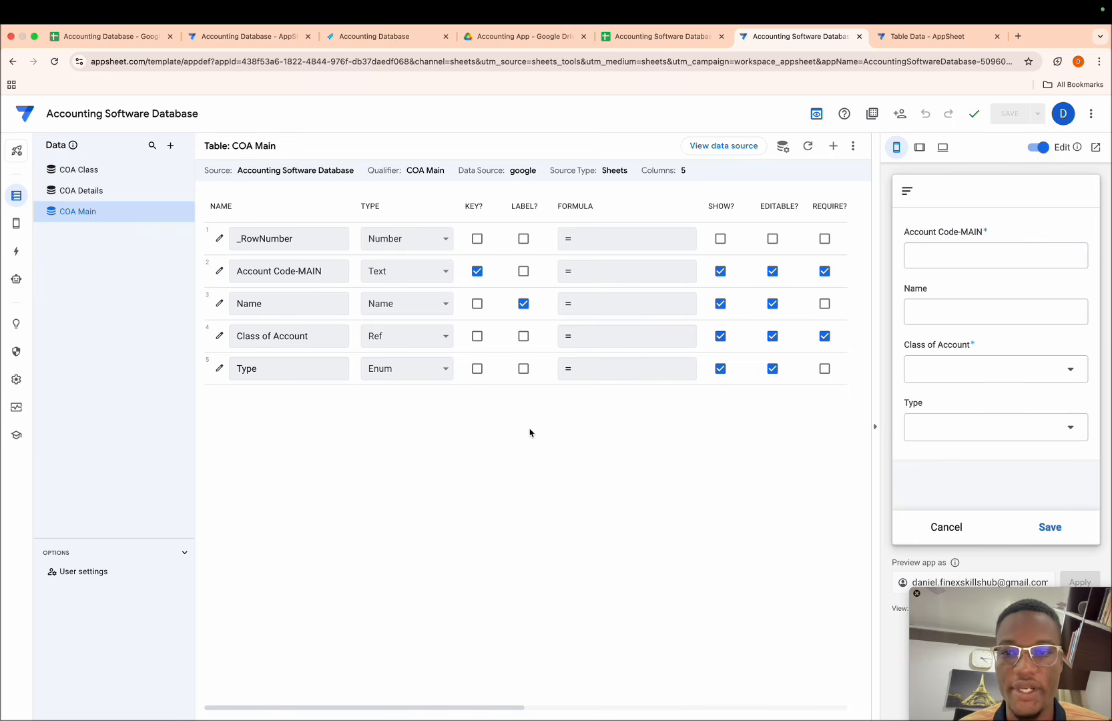
{"action": "left_click", "coordinate": [219, 271]}
{"action": "left_click", "coordinate": [485, 525]}
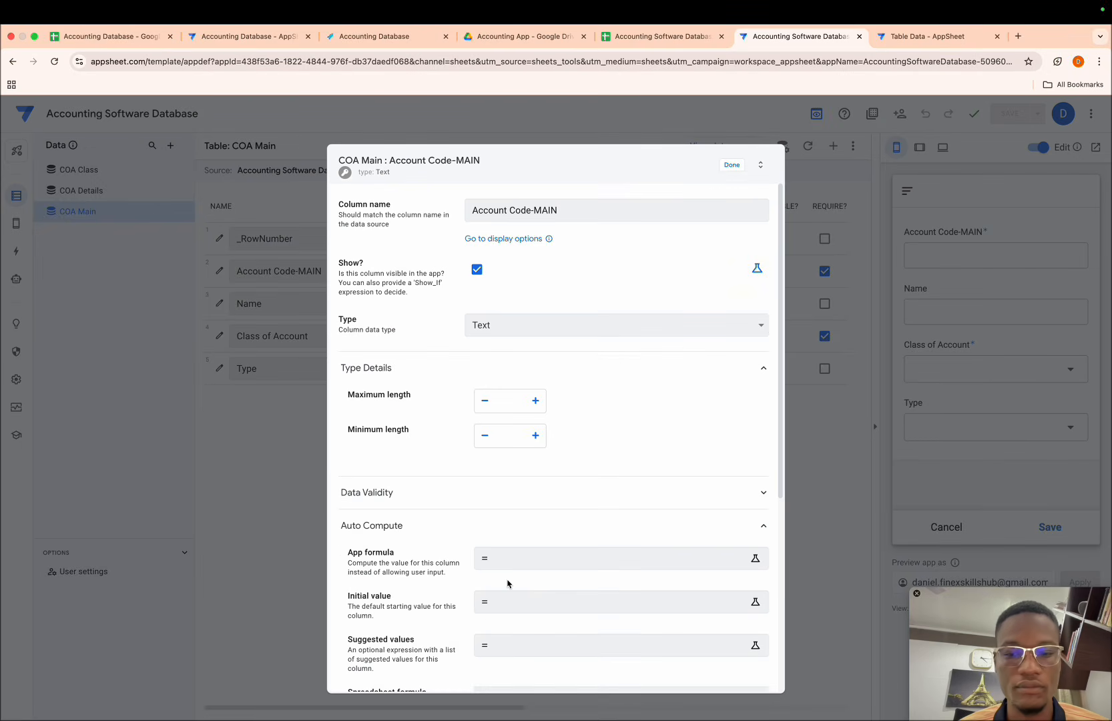
{"action": "scroll", "coordinate": [508, 583], "scroll_direction": "down", "scroll_amount": 1}
{"action": "left_click", "coordinate": [494, 557]}
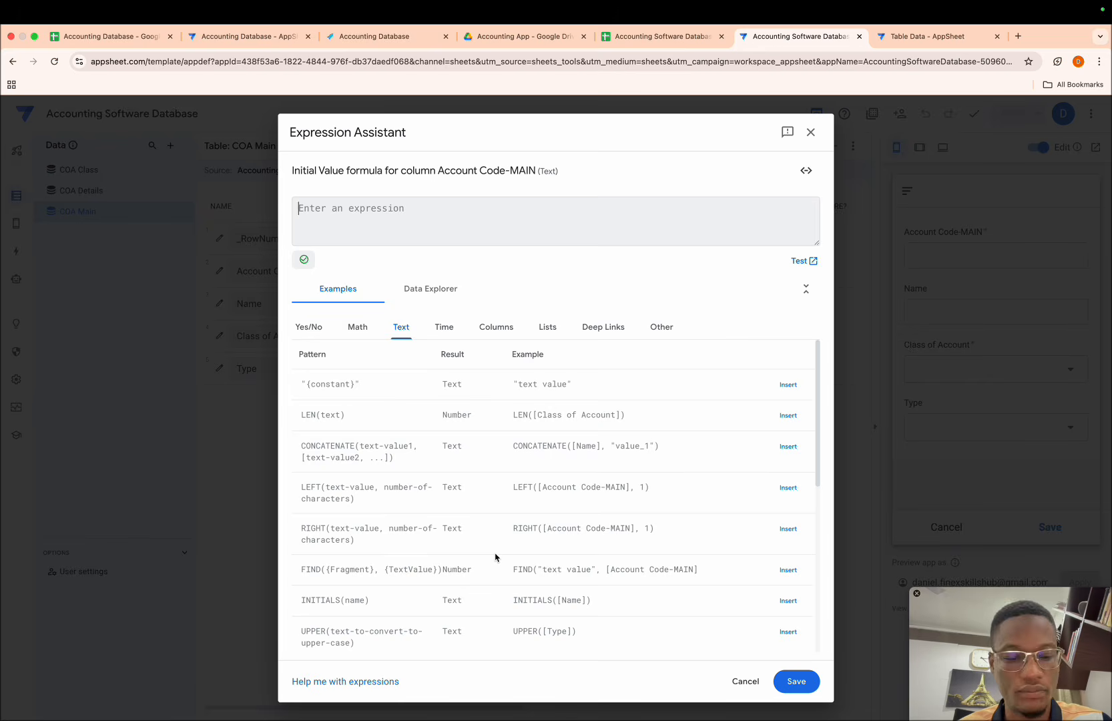
{"action": "type", "text": "["}
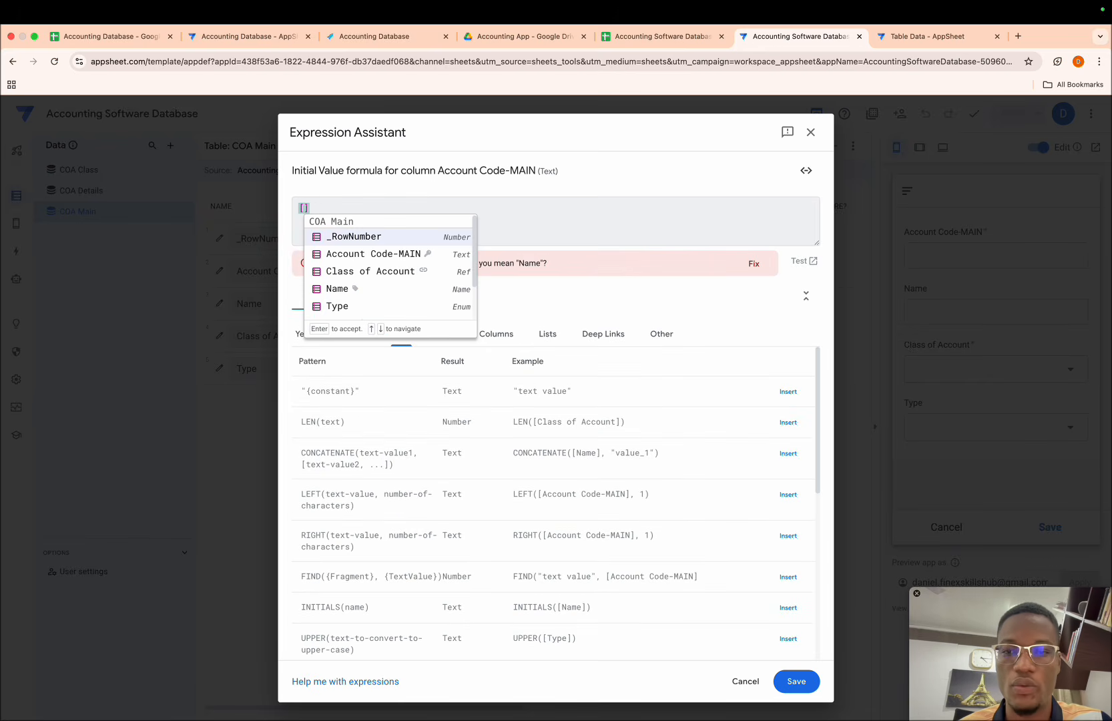
{"action": "key", "text": "Down"}
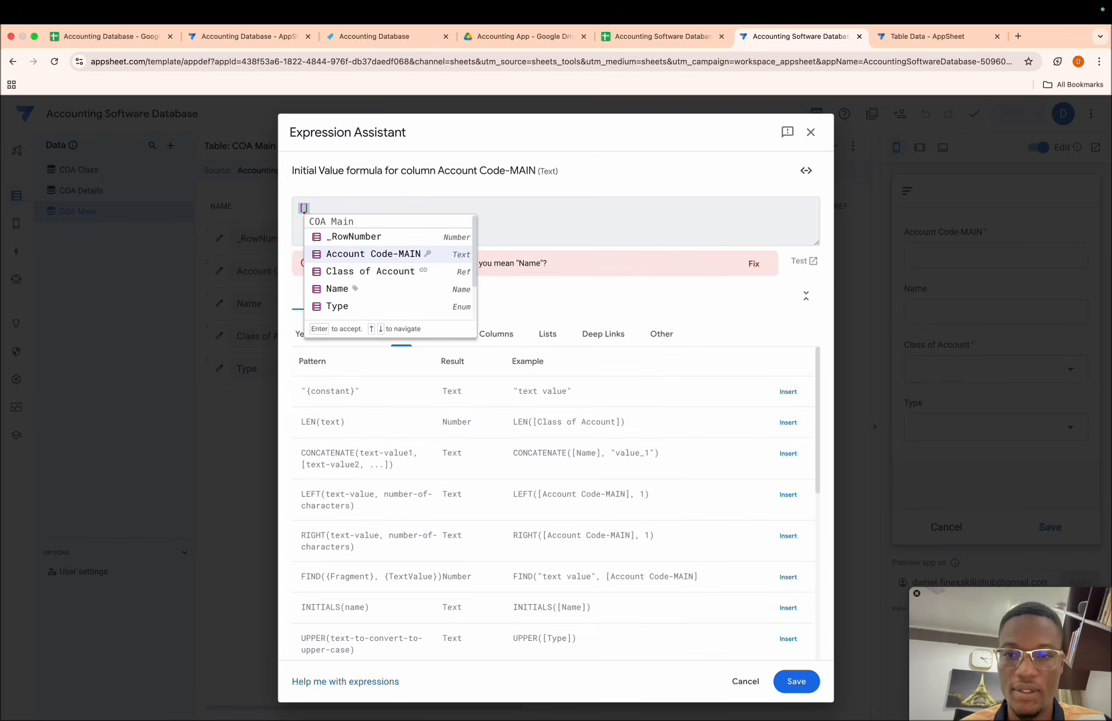
{"action": "key", "text": "Down"}
{"action": "key", "text": "Down"}
{"action": "key", "text": "Up"}
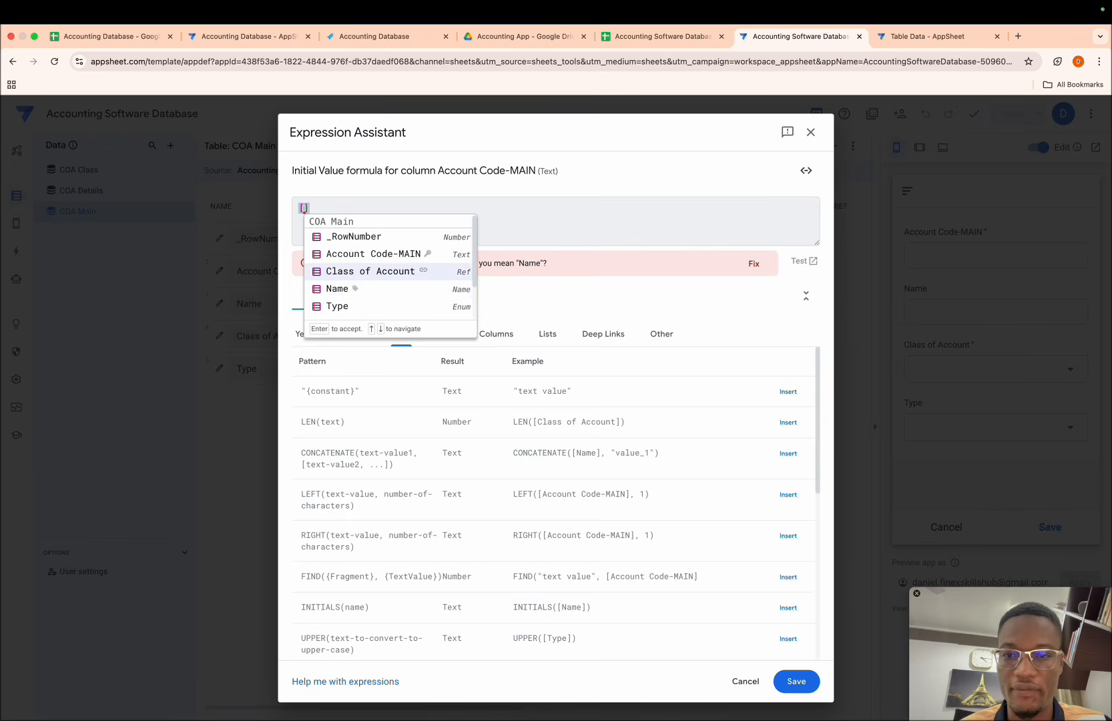
{"action": "key", "text": "Return"}
{"action": "type", "text": "."}
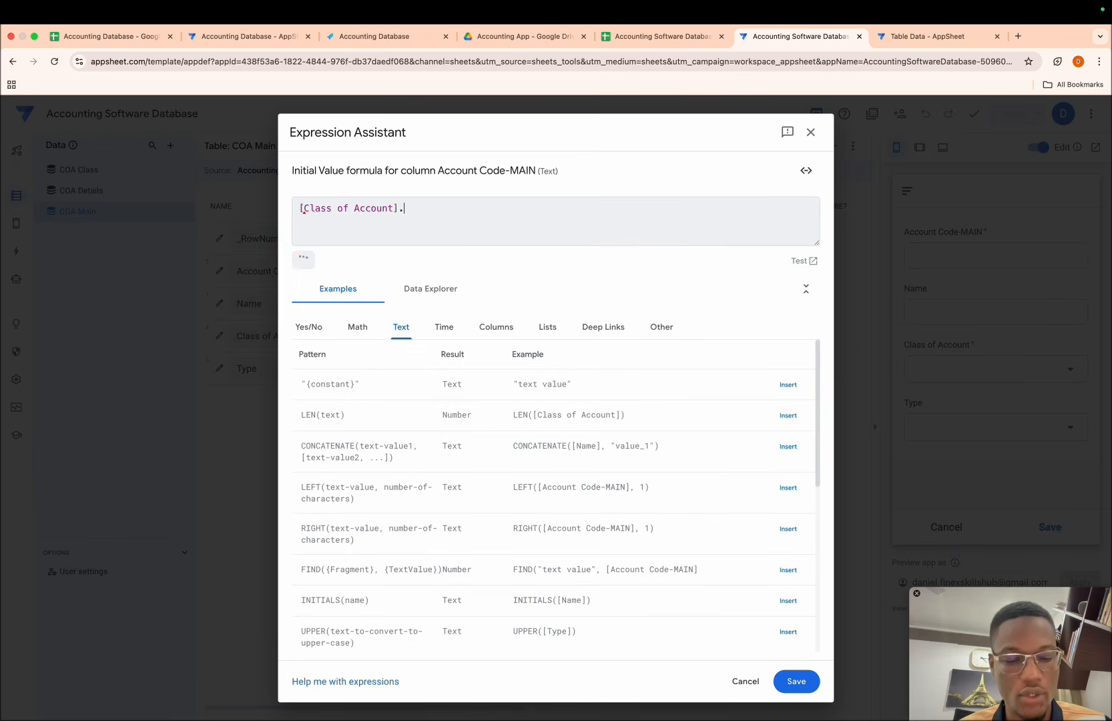
{"action": "type", "text": "[n"}
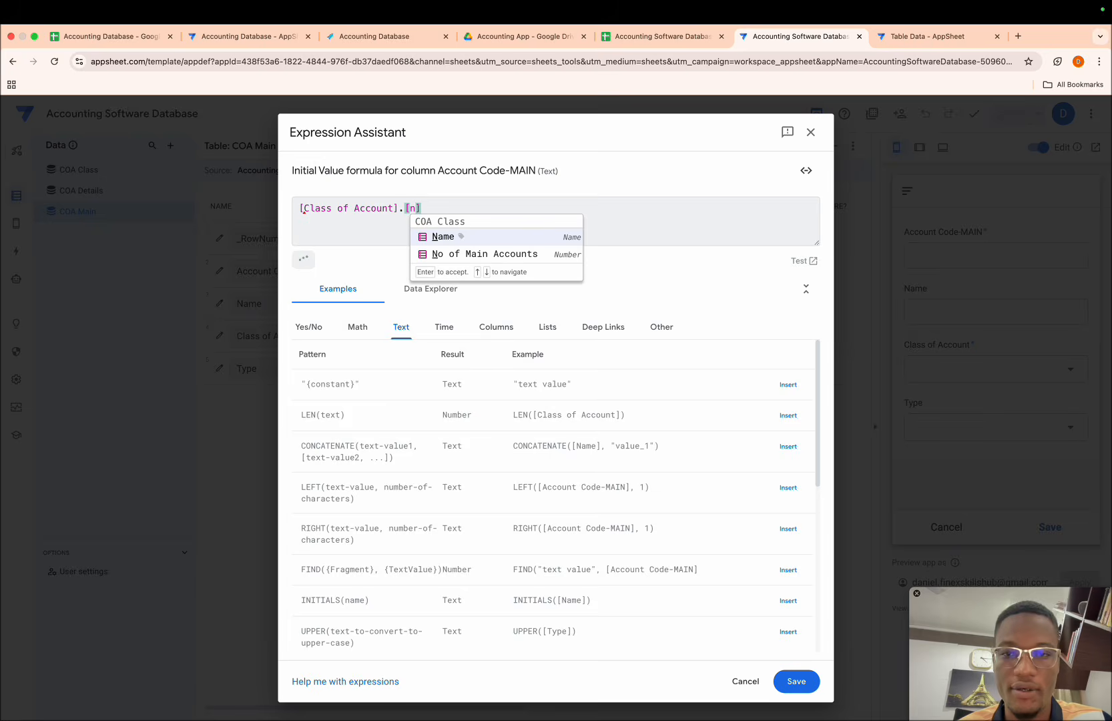
{"action": "key", "text": "Down"}
{"action": "key", "text": "Return"}
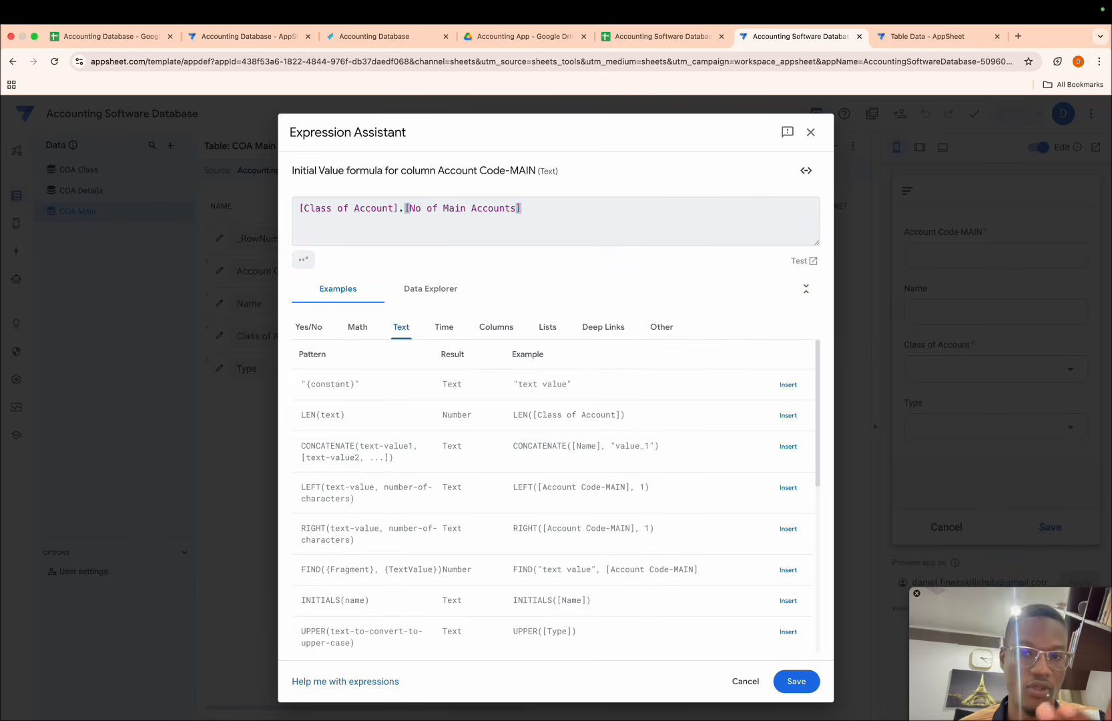
- Prefix the initial value expression with [Class of Account]+ so the class code is added to the number of main accounts
{"action": "left_click", "coordinate": [300, 209]}
{"action": "left_click", "coordinate": [300, 209]}
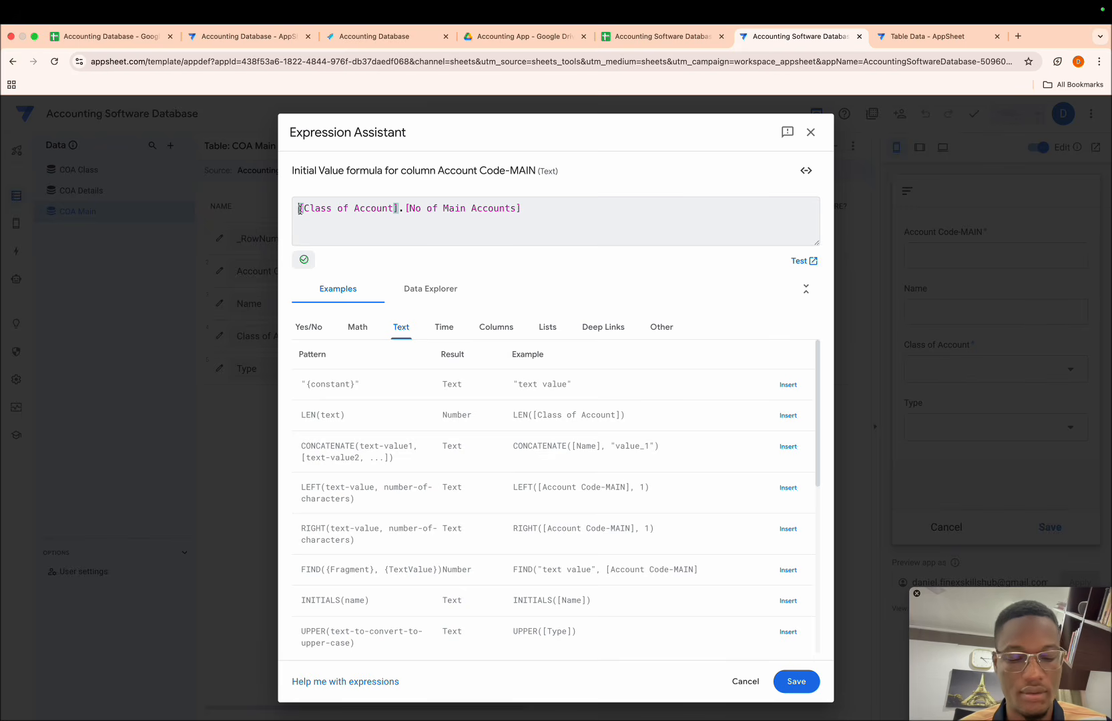
{"action": "type", "text": "["}
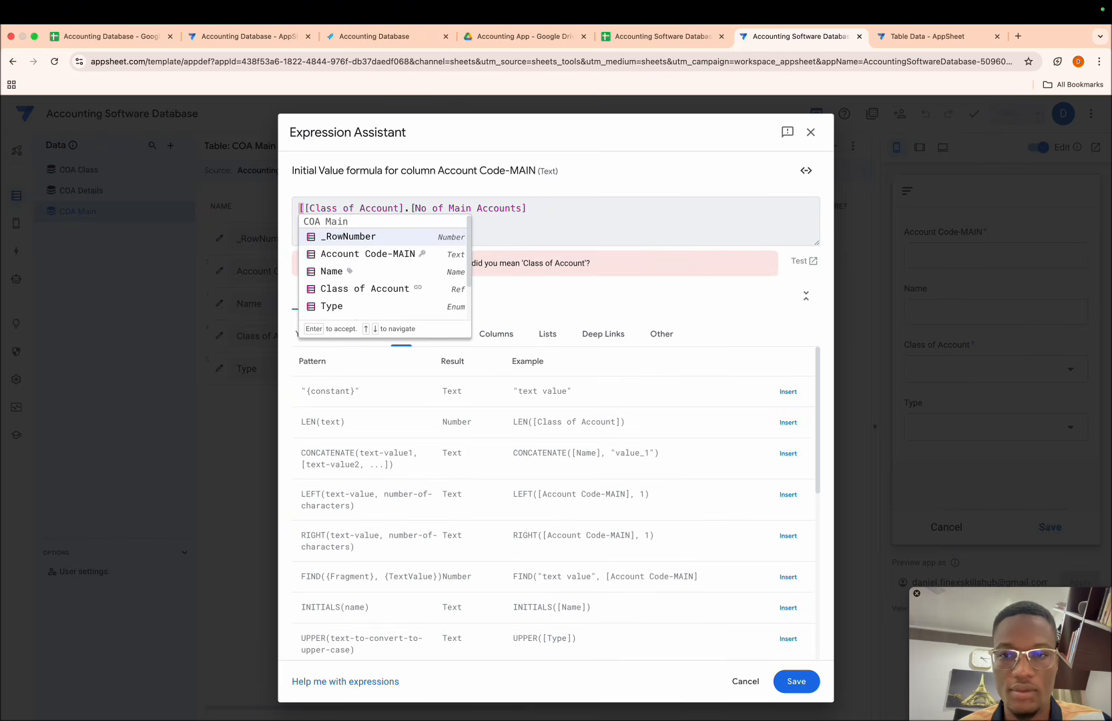
{"action": "key", "text": "Down"}
{"action": "key", "text": "Down"}
{"action": "key", "text": "Down"}
{"action": "key", "text": "Return"}
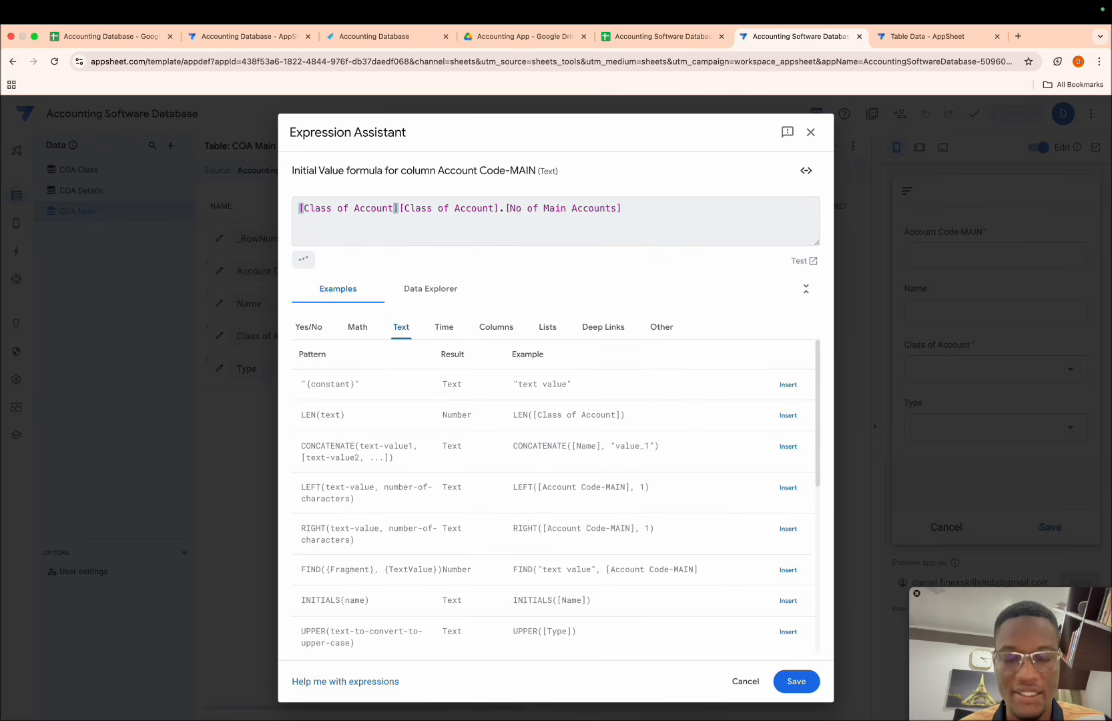
{"action": "type", "text": "+"}
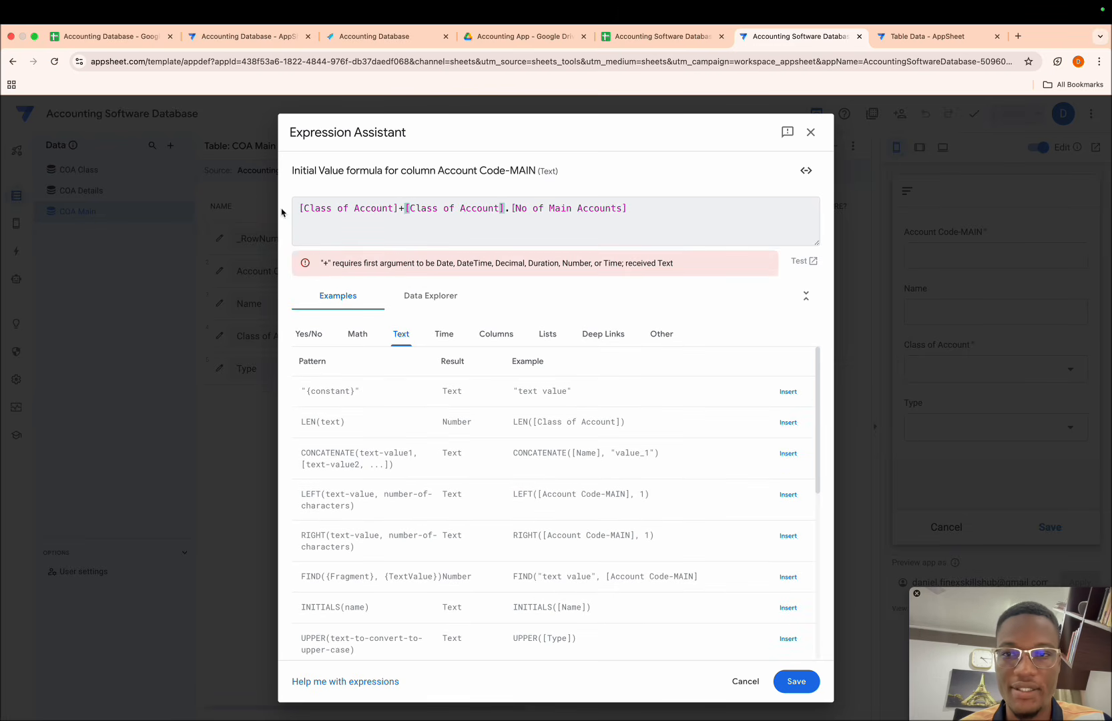
- Wrap the first [Class of Account] in number(), append +1 to the initial value expression, and save it in the Account Code-MAIN column
{"action": "left_click", "coordinate": [298, 210]}
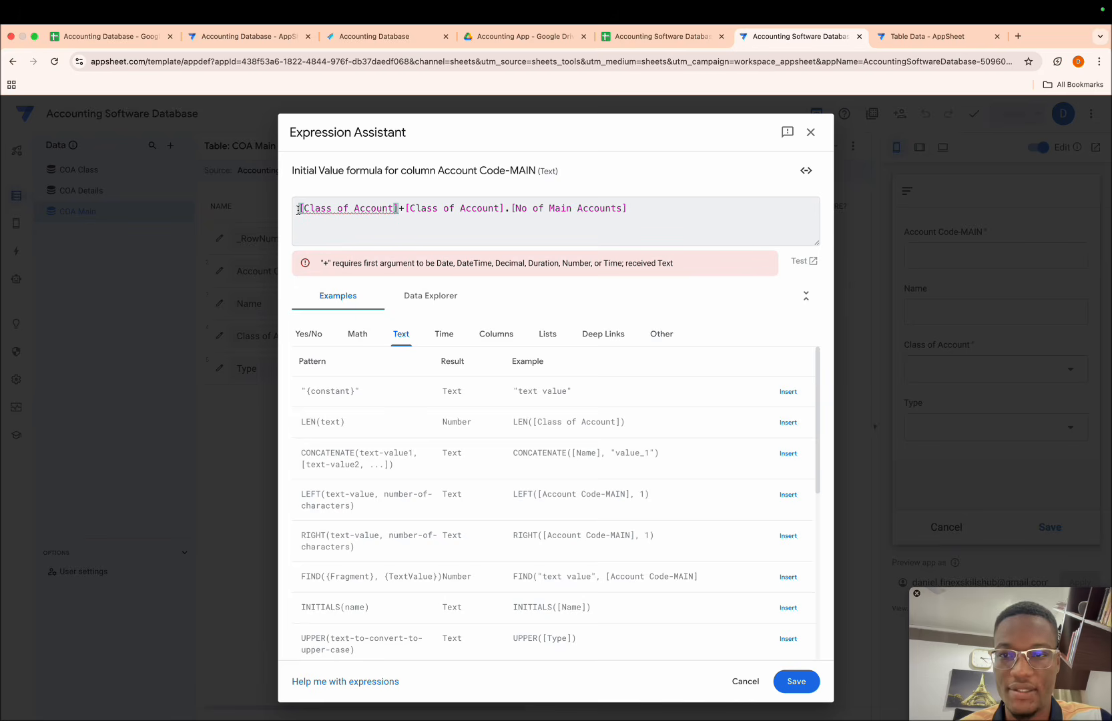
{"action": "type", "text": "number("}
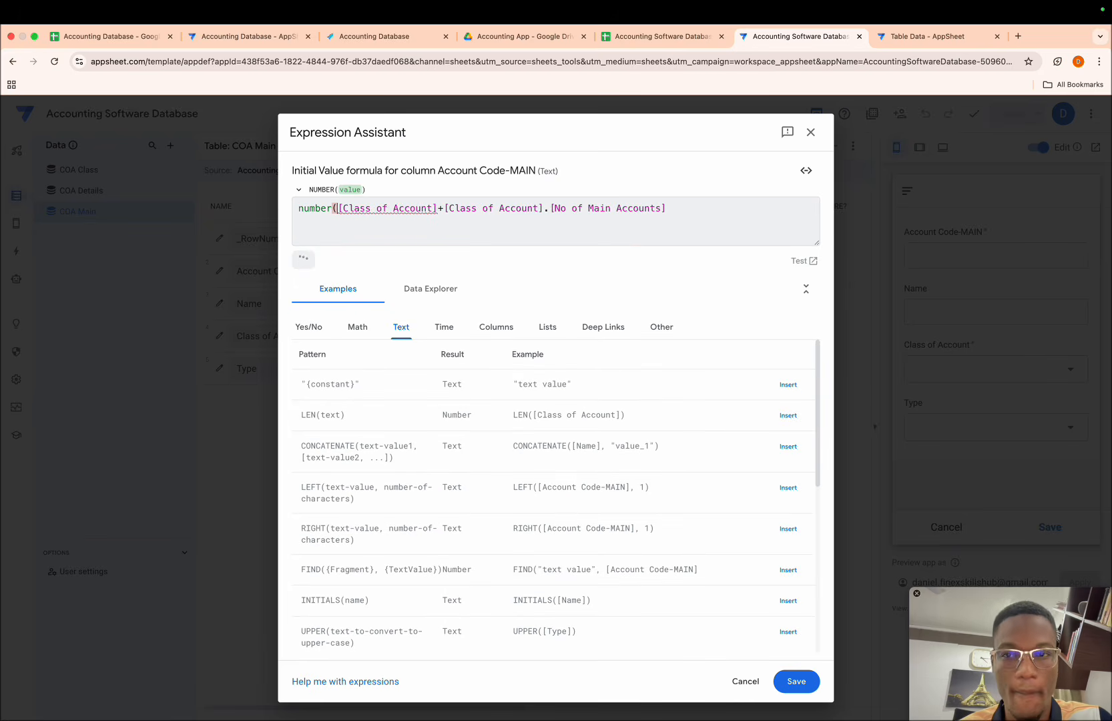
{"action": "left_click", "coordinate": [439, 210]}
{"action": "type", "text": ")"}
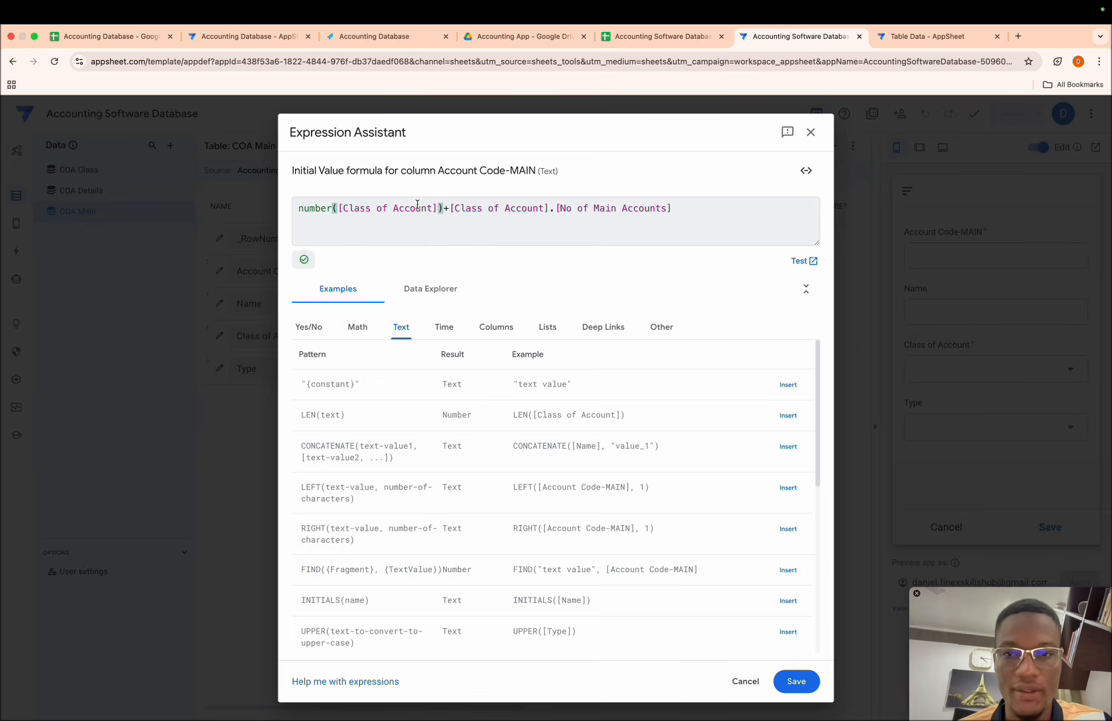
{"action": "left_click_drag", "start_coordinate": [449, 208], "coordinate": [682, 204]}
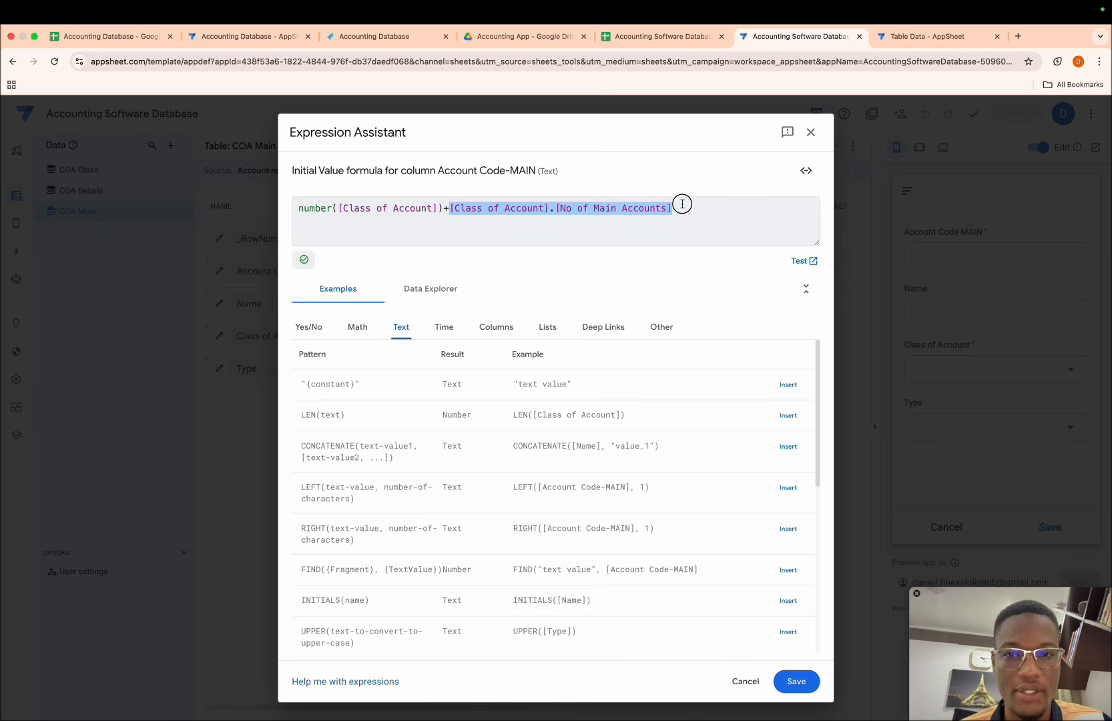
{"action": "left_click", "coordinate": [680, 213]}
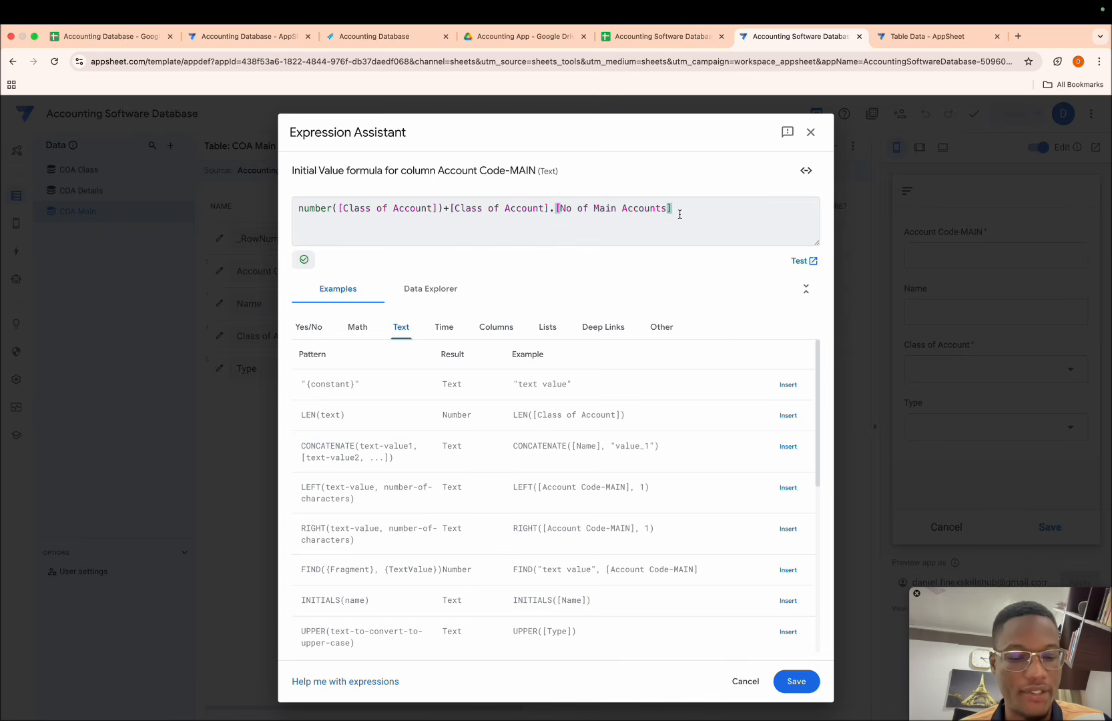
{"action": "type", "text": "+1"}
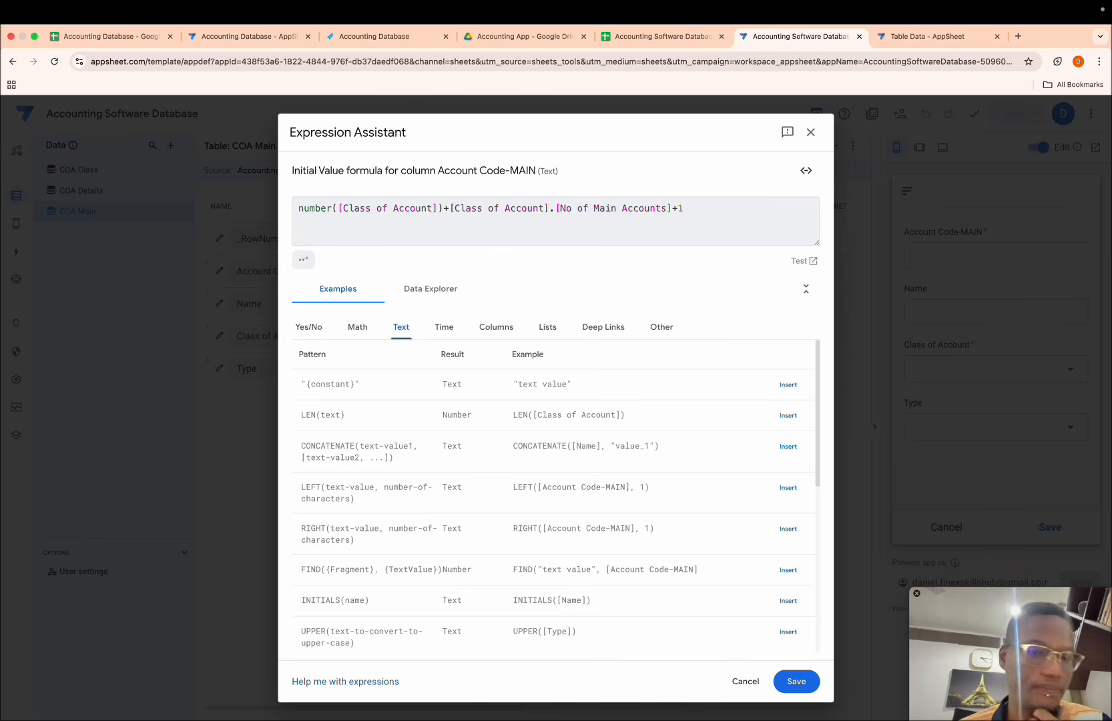
{"action": "left_click", "coordinate": [791, 678]}
{"action": "left_click", "coordinate": [734, 171]}
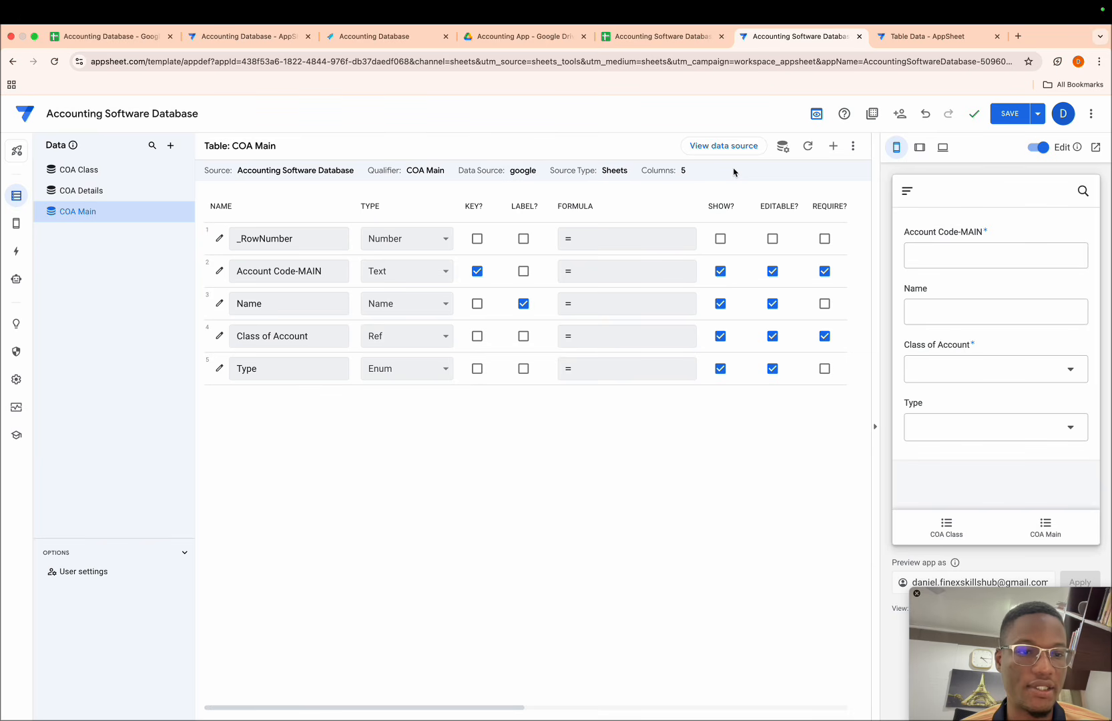
- Switch the COA Main_Form view to manual column order and place Class of Account first
{"action": "left_click", "coordinate": [935, 609]}
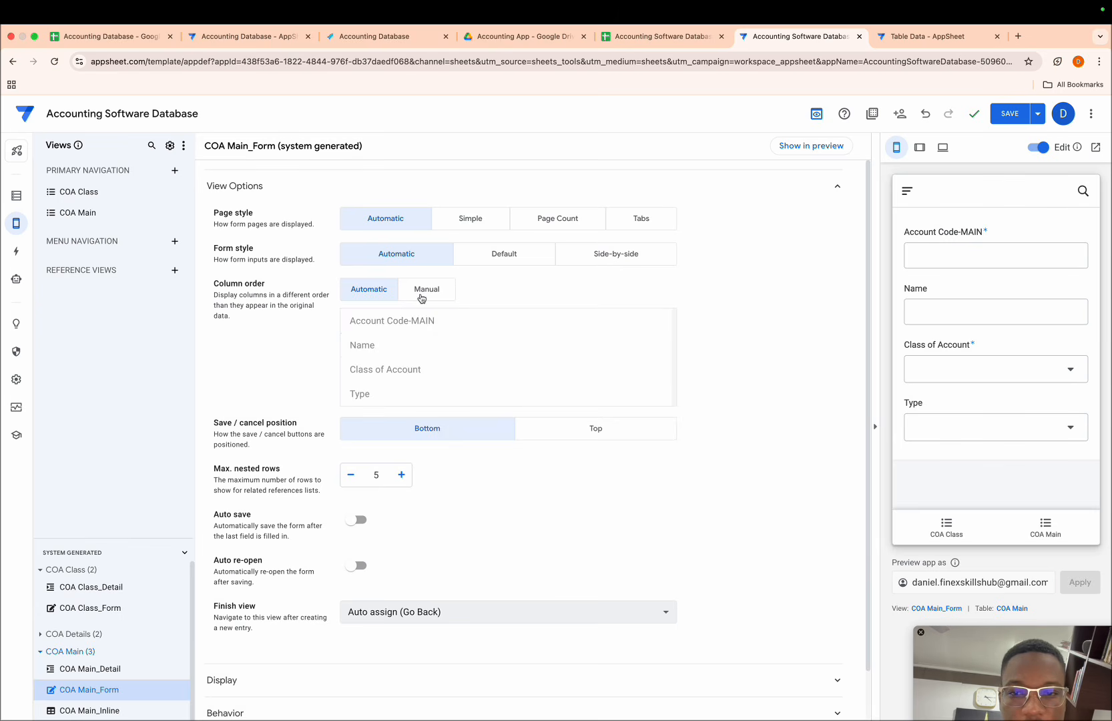
{"action": "left_click", "coordinate": [423, 293]}
{"action": "left_click_drag", "start_coordinate": [351, 419], "coordinate": [348, 372]}
- Test the generated Account Code-MAIN in the form preview by choosing the Revenue, Other Income, Cost of Sales and Expenses classes in turn
{"action": "left_click", "coordinate": [975, 262]}
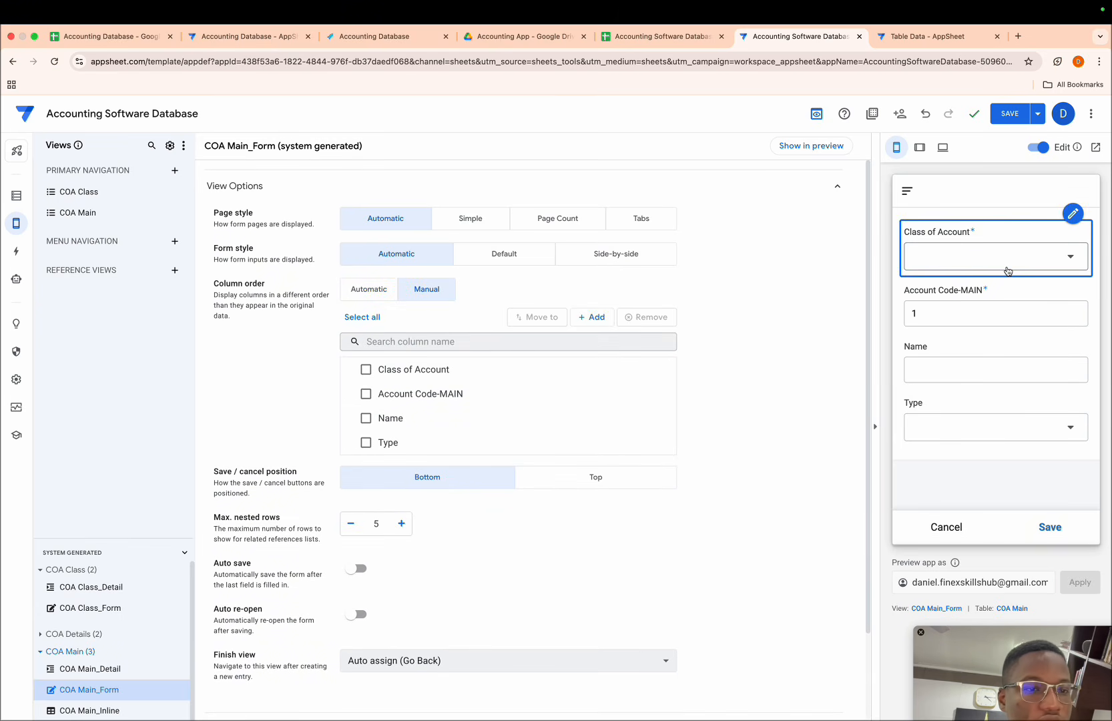
{"action": "left_click", "coordinate": [944, 285]}
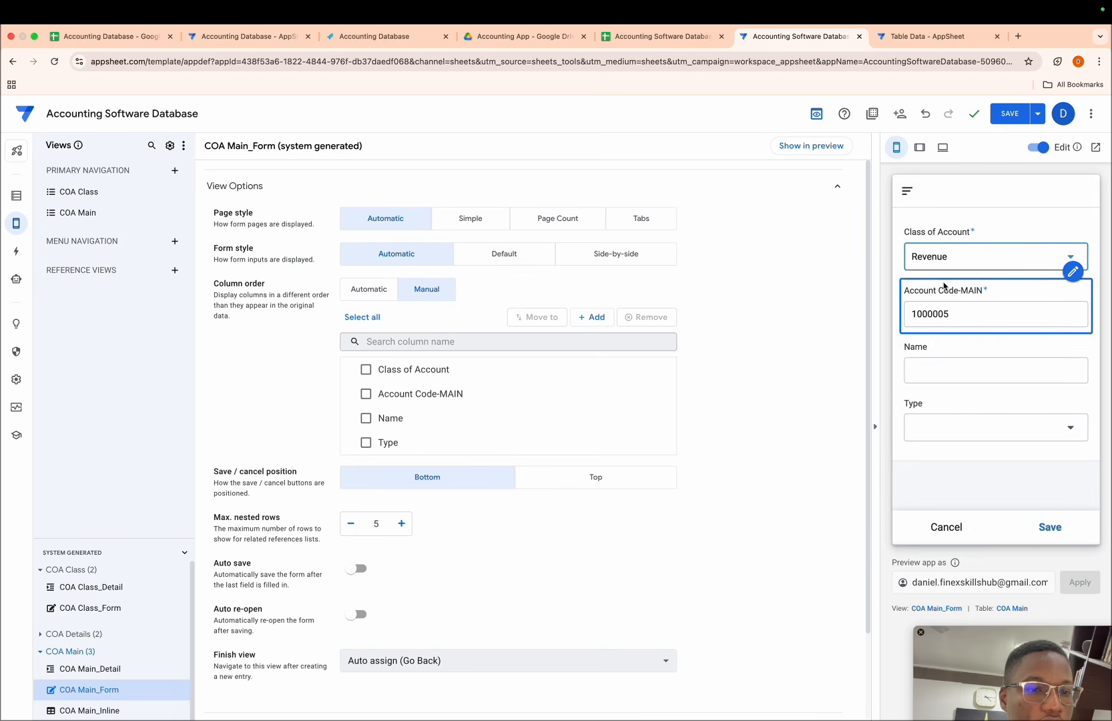
{"action": "left_click", "coordinate": [1004, 260]}
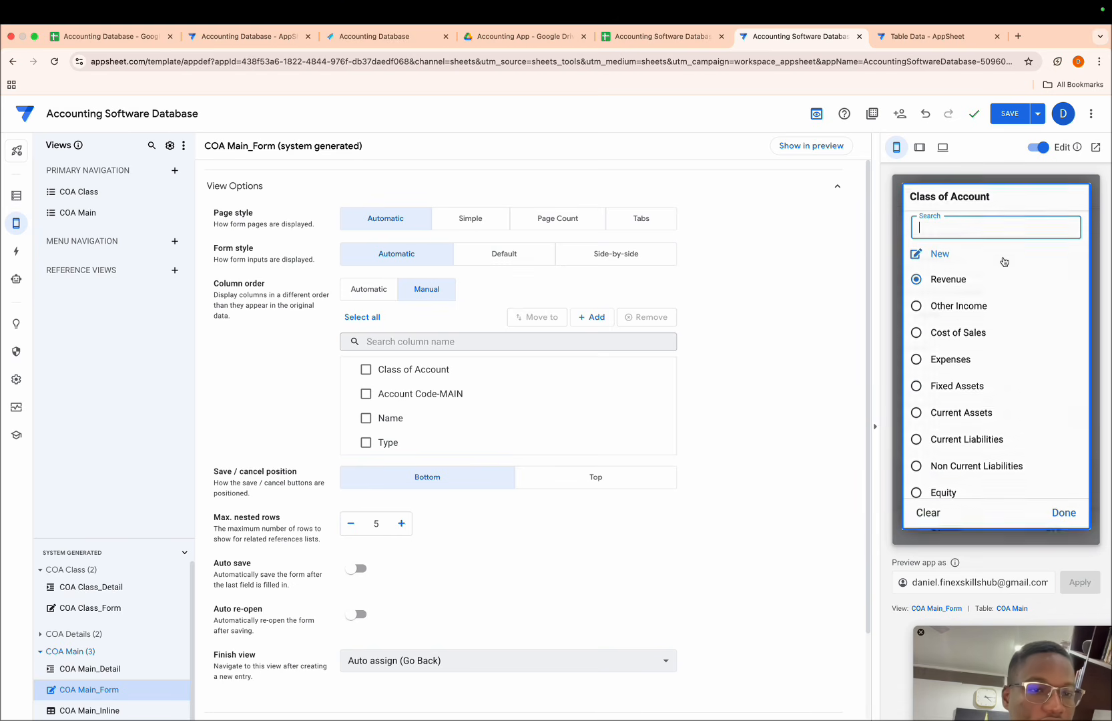
{"action": "left_click", "coordinate": [957, 311]}
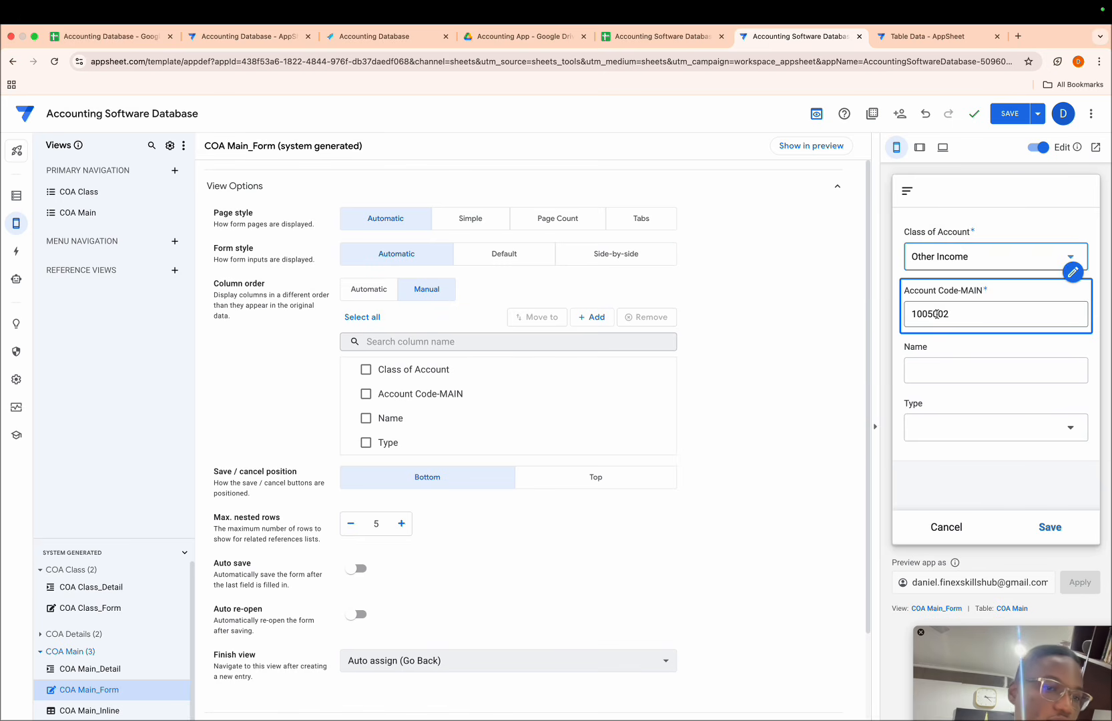
{"action": "left_click", "coordinate": [965, 262]}
{"action": "left_click", "coordinate": [957, 335]}
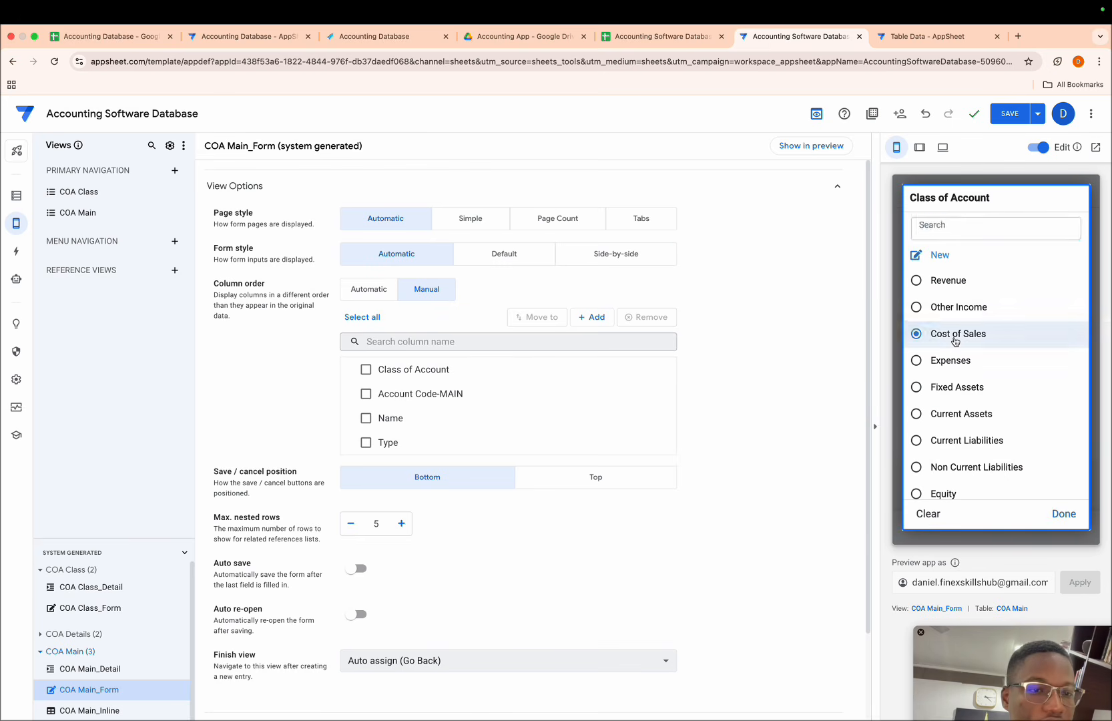
{"action": "left_click", "coordinate": [978, 267]}
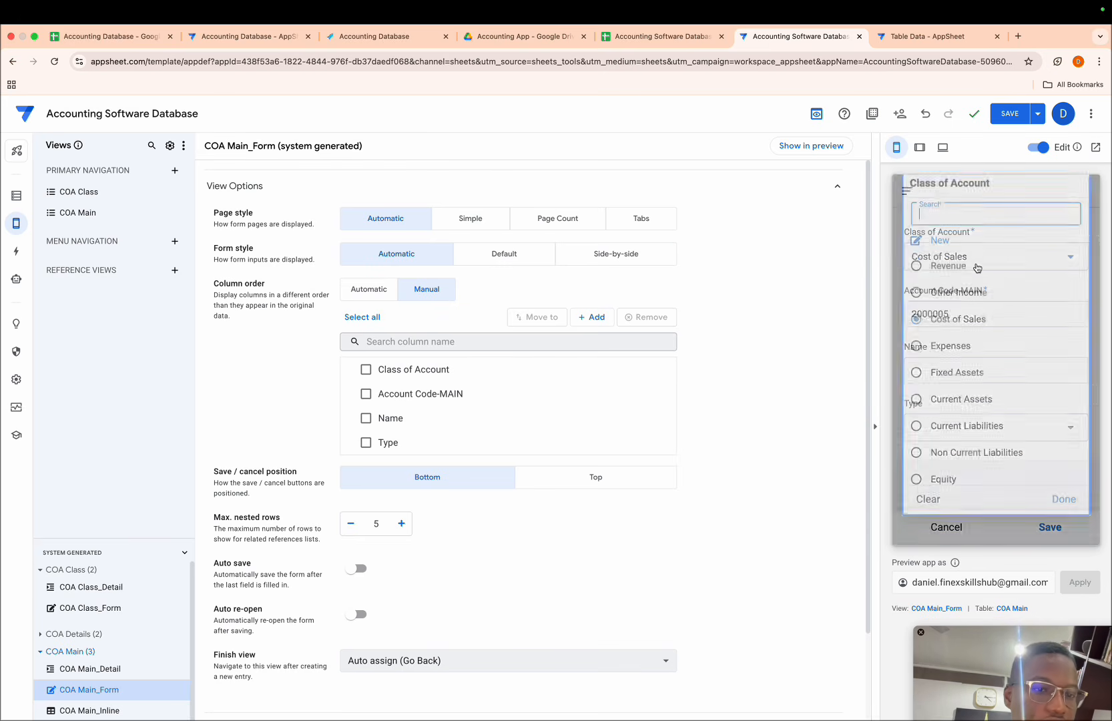
{"action": "left_click", "coordinate": [964, 364]}
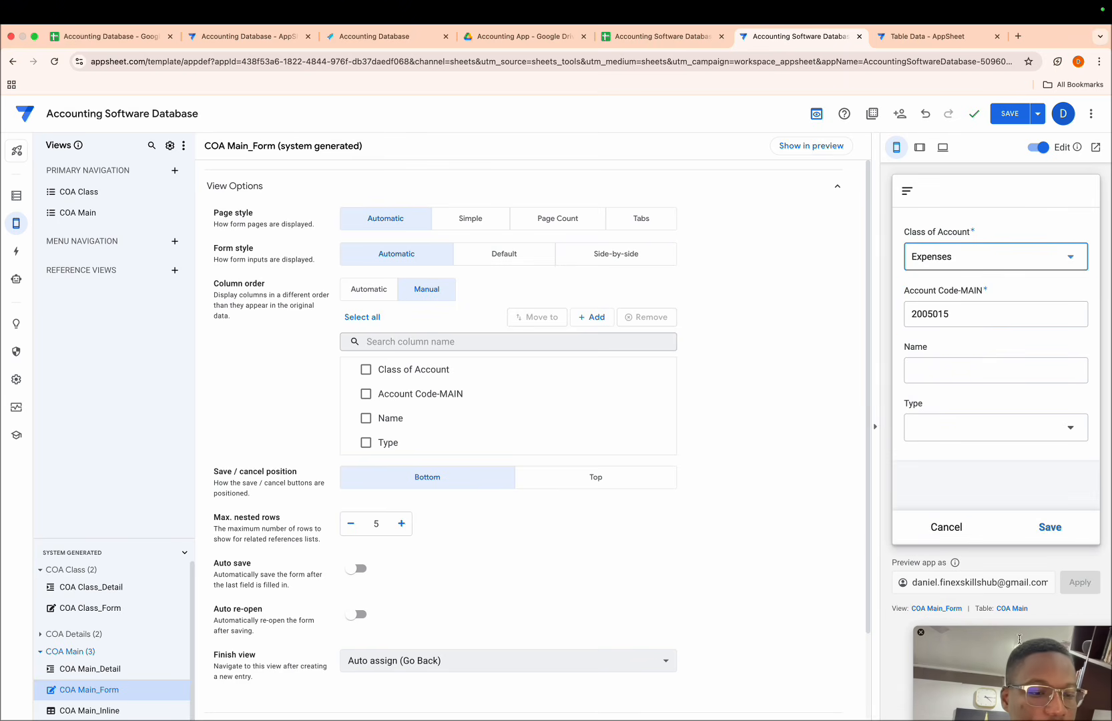
{"action": "left_click_drag", "start_coordinate": [1020, 639], "coordinate": [1013, 614]}
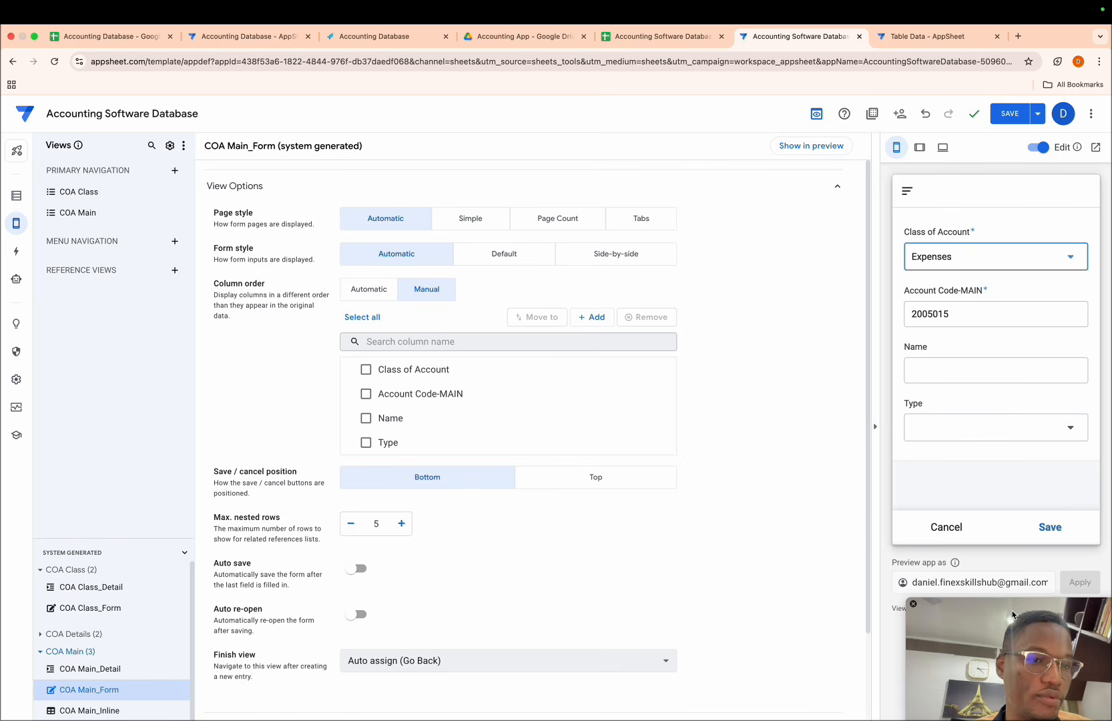
- Remove Account Code-MAIN from the columns displayed in the COA Main_Form view
{"action": "mouse_move", "coordinate": [1063, 293]}
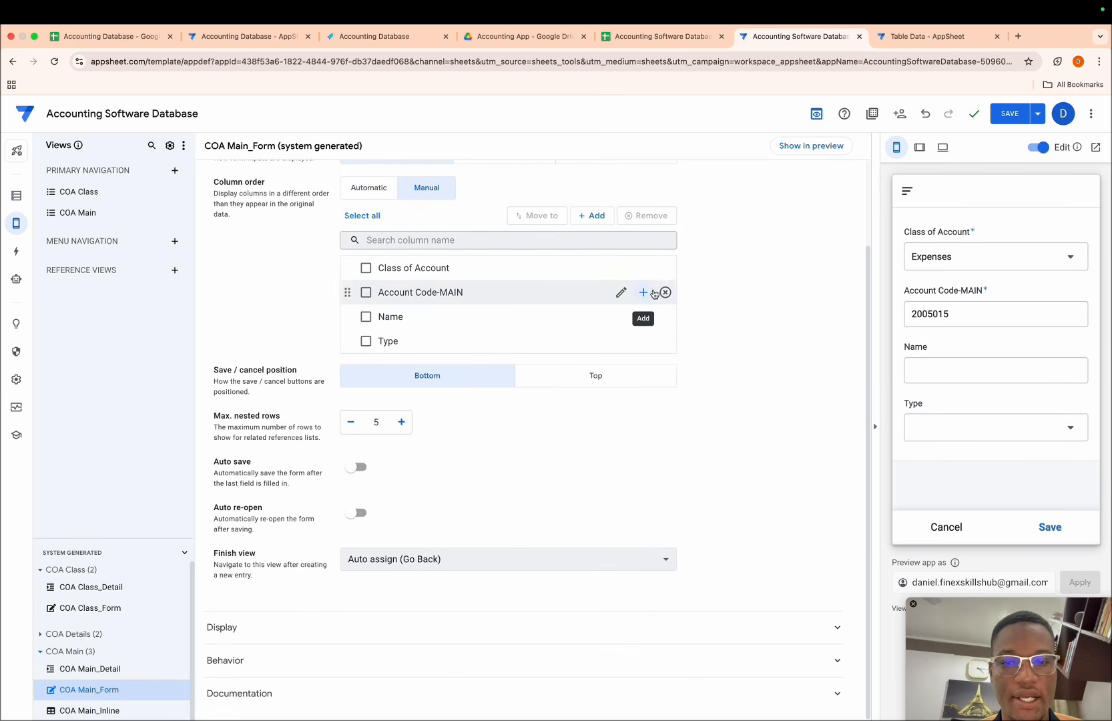
{"action": "left_click", "coordinate": [665, 298]}
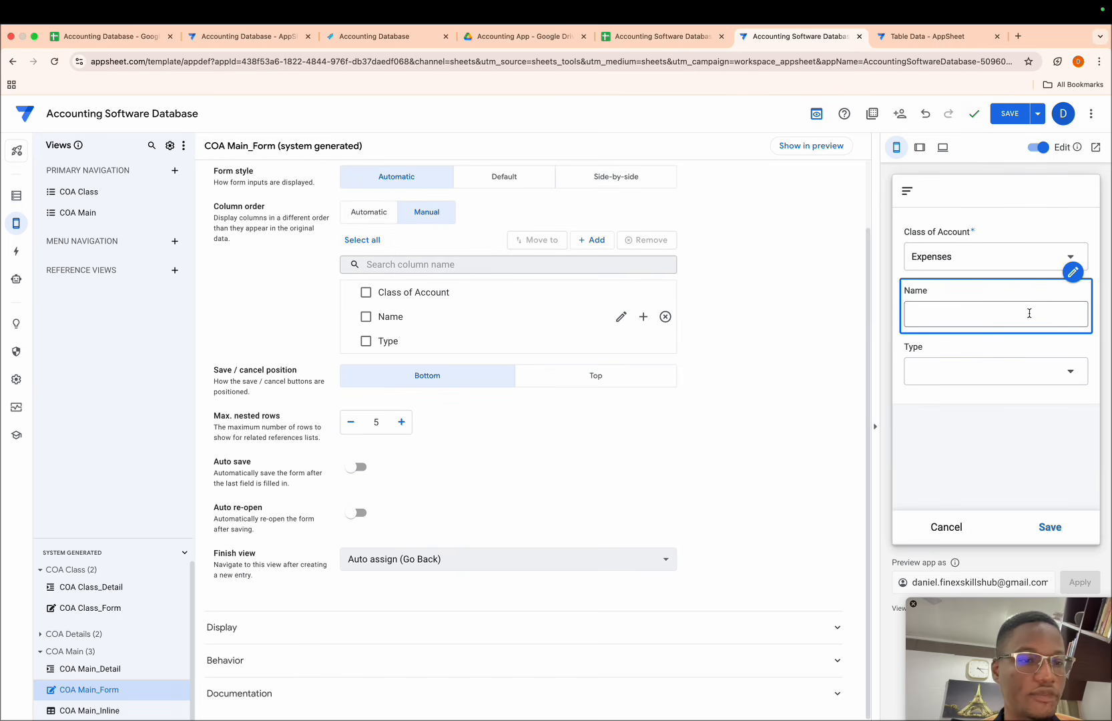
{"action": "left_click", "coordinate": [1043, 317]}
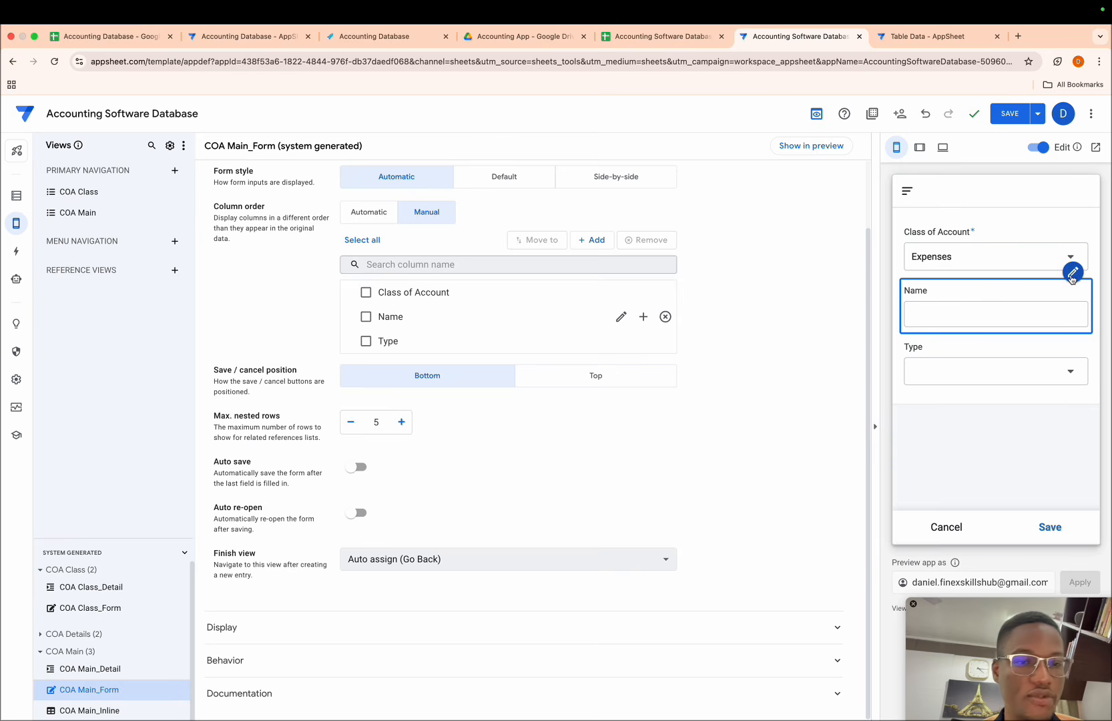
- Make the Name column of COA Main a required field
{"action": "left_click", "coordinate": [621, 317]}
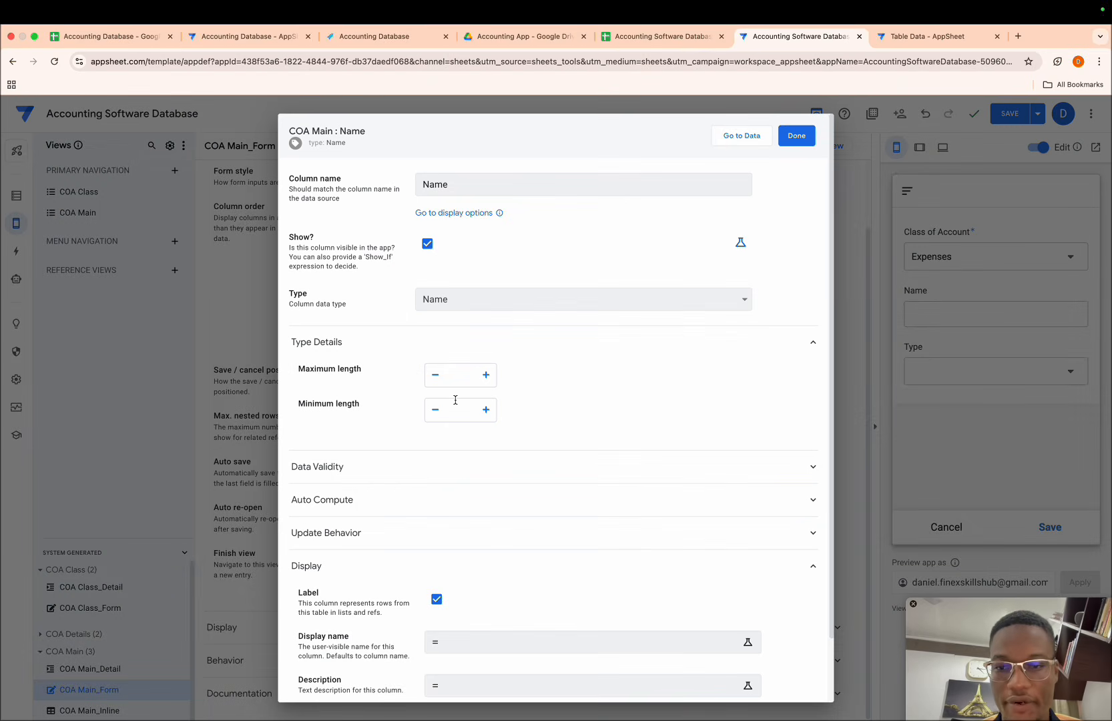
{"action": "left_click", "coordinate": [408, 503]}
{"action": "left_click", "coordinate": [403, 478]}
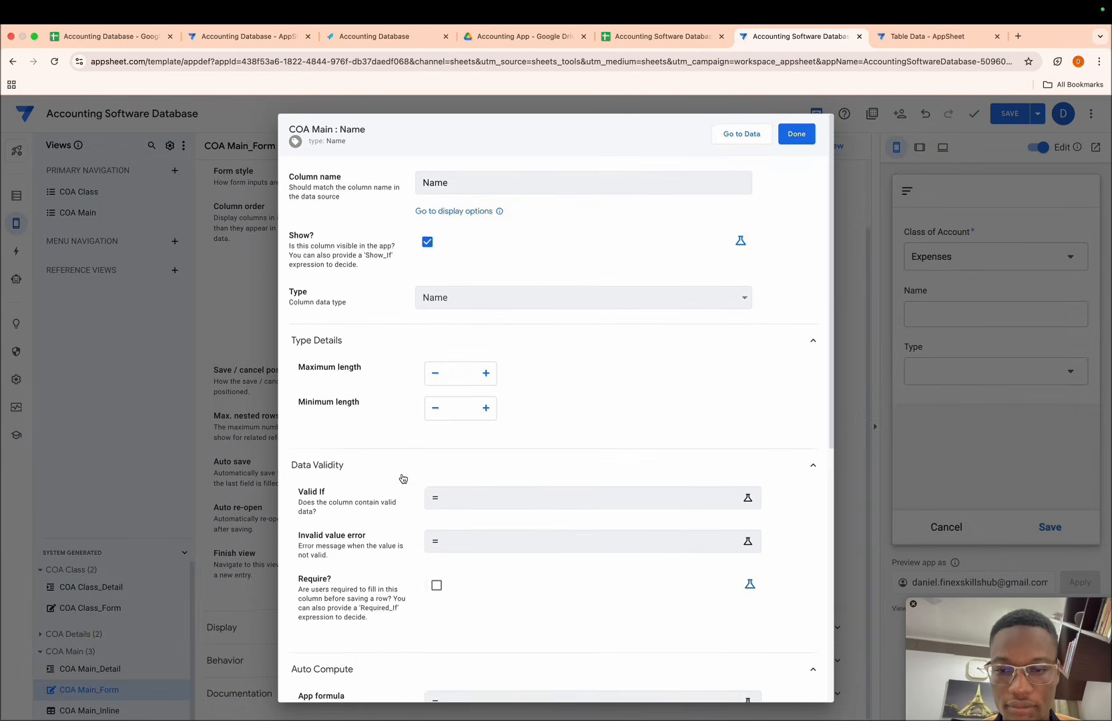
{"action": "left_click", "coordinate": [437, 541]}
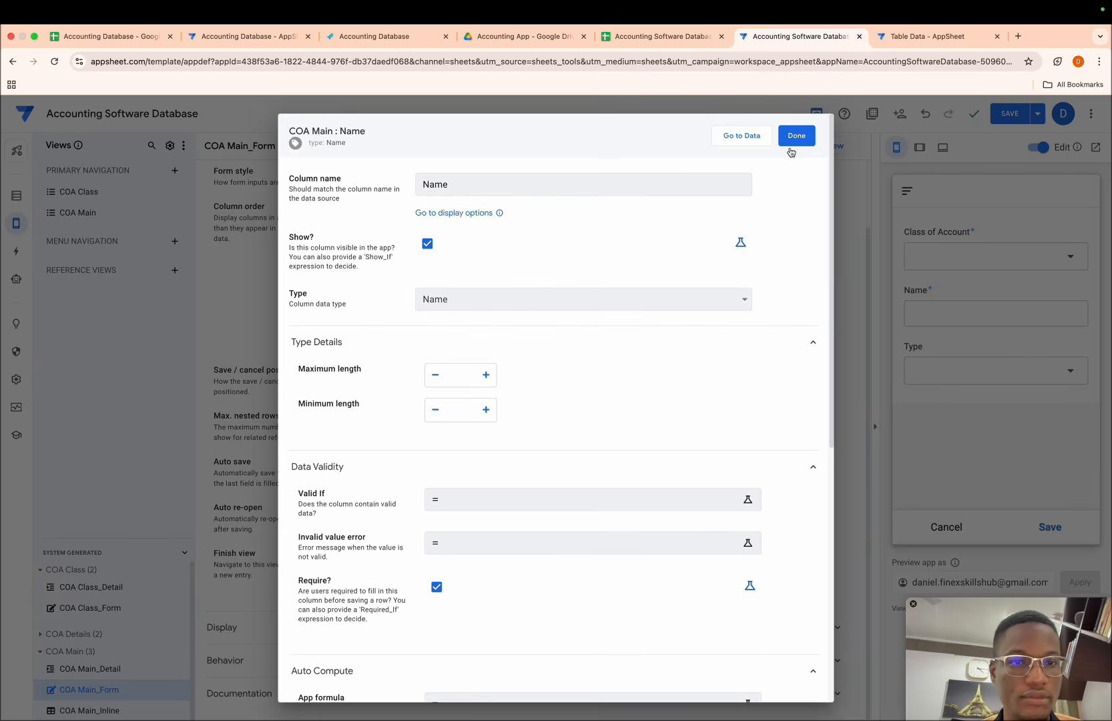
{"action": "left_click", "coordinate": [794, 140]}
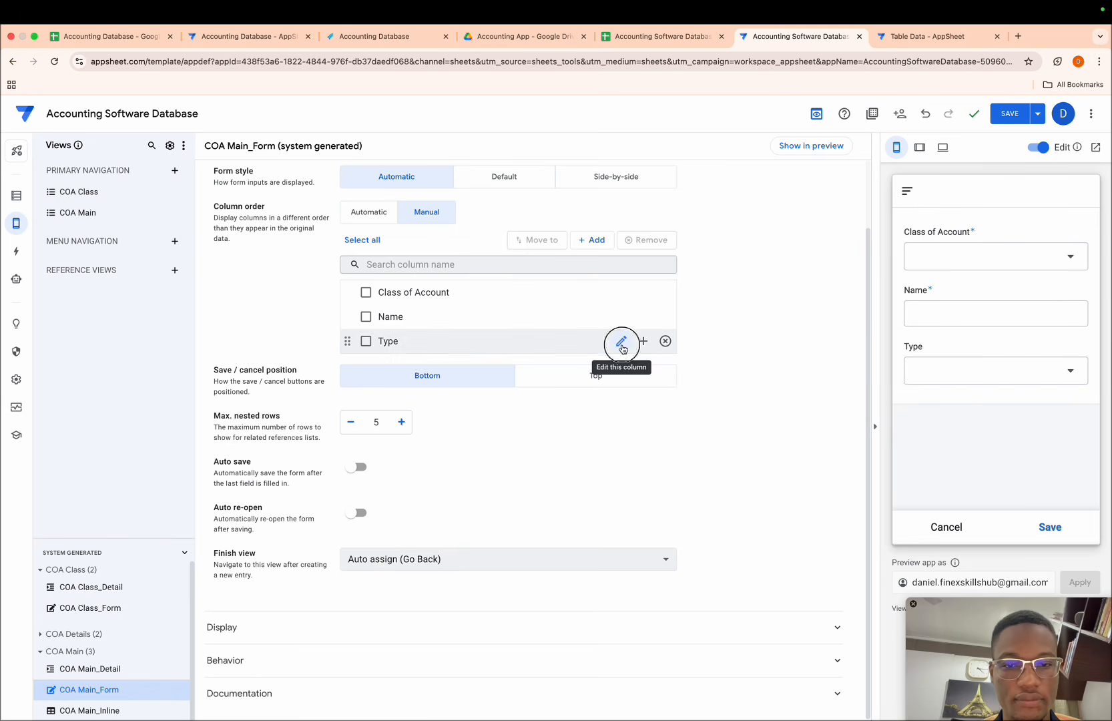
- Make the Type column of COA Main required and save the app
{"action": "left_click", "coordinate": [622, 342]}
{"action": "scroll", "coordinate": [604, 477], "scroll_direction": "down", "scroll_amount": 1}
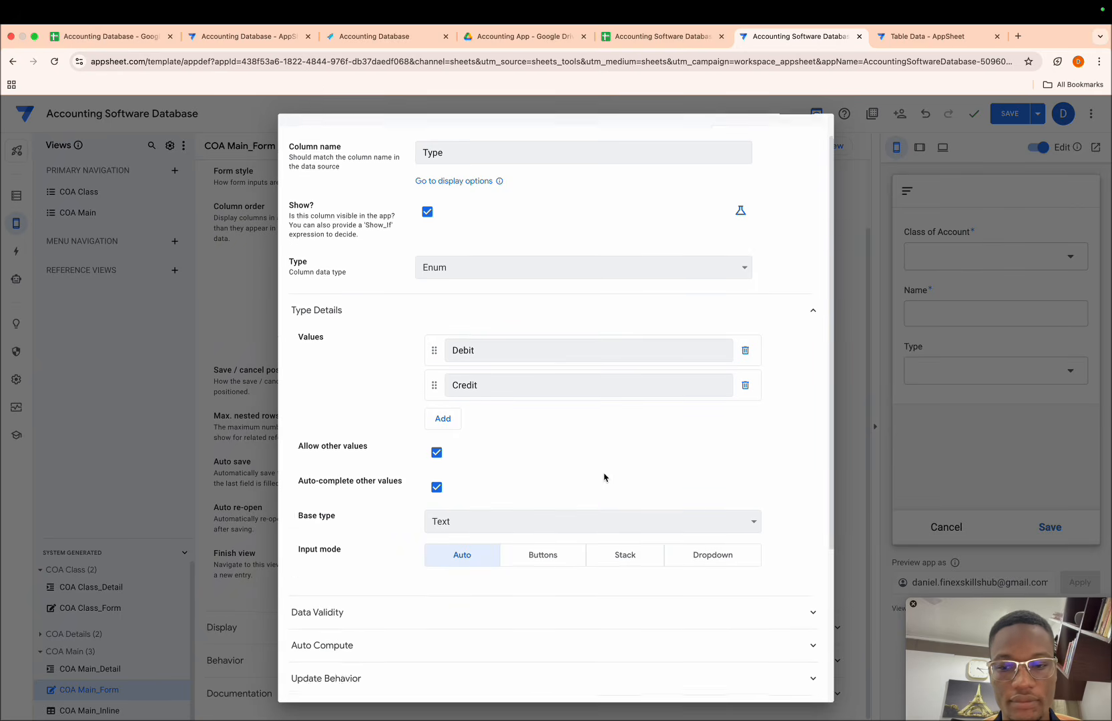
{"action": "scroll", "coordinate": [518, 519], "scroll_direction": "down", "scroll_amount": 3}
{"action": "left_click", "coordinate": [494, 539]}
{"action": "scroll", "coordinate": [494, 541], "scroll_direction": "down", "scroll_amount": 5}
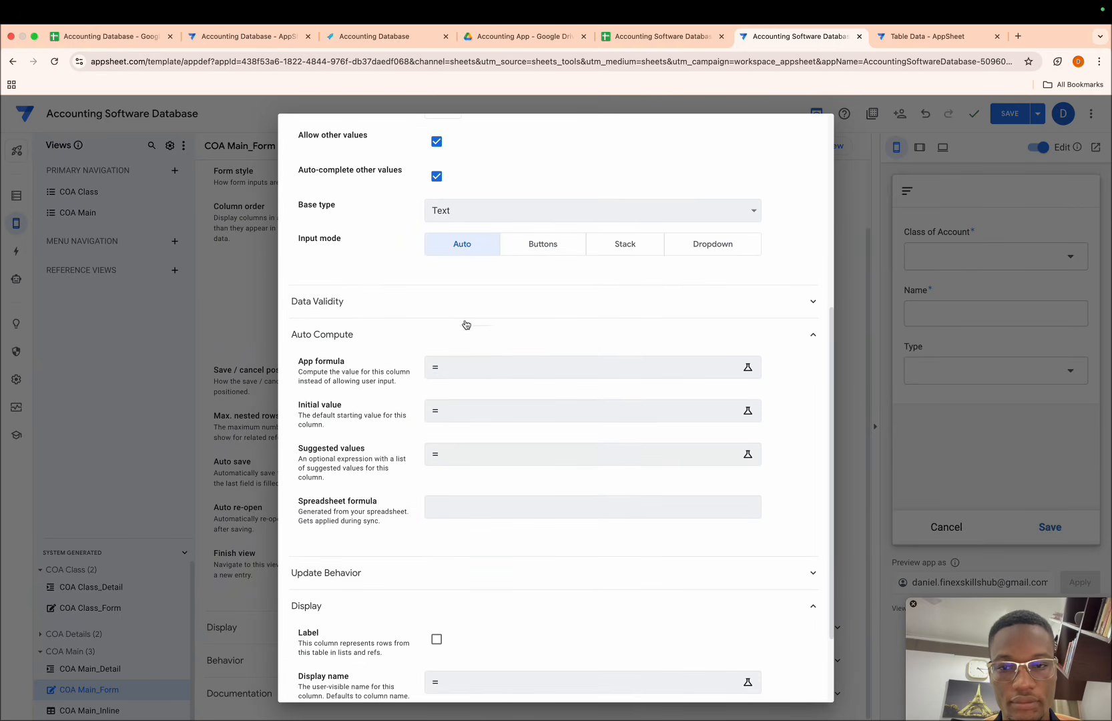
{"action": "left_click", "coordinate": [455, 315]}
{"action": "left_click", "coordinate": [437, 421]}
{"action": "scroll", "coordinate": [509, 390], "scroll_direction": "up", "scroll_amount": 5}
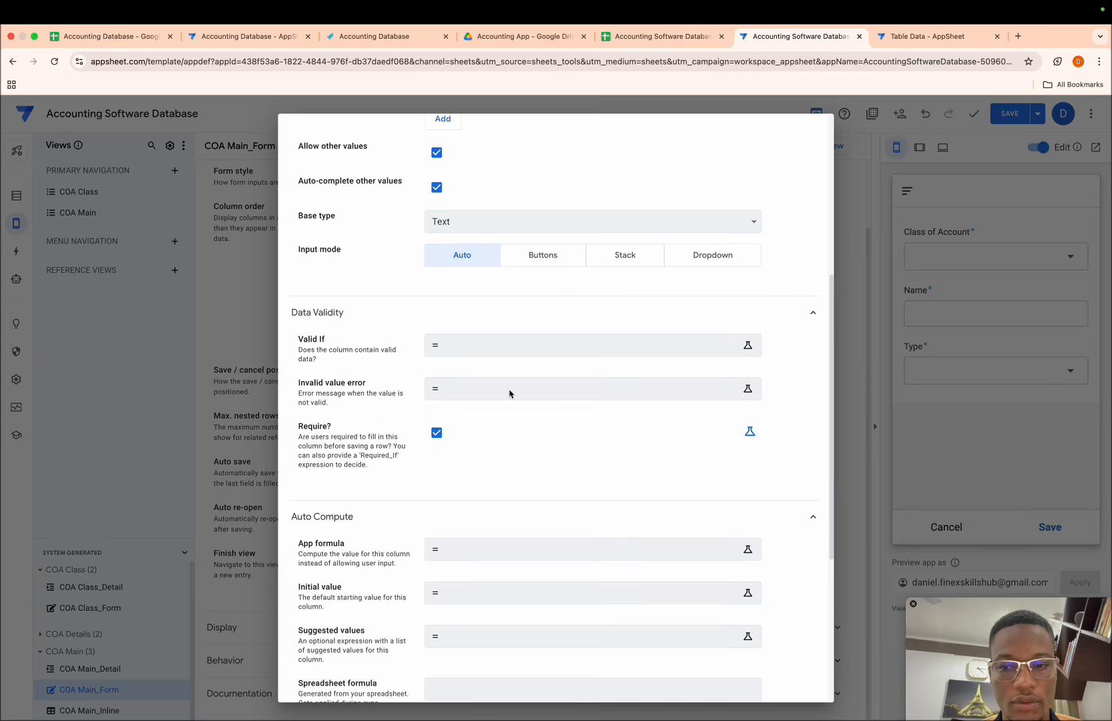
{"action": "left_click", "coordinate": [796, 136]}
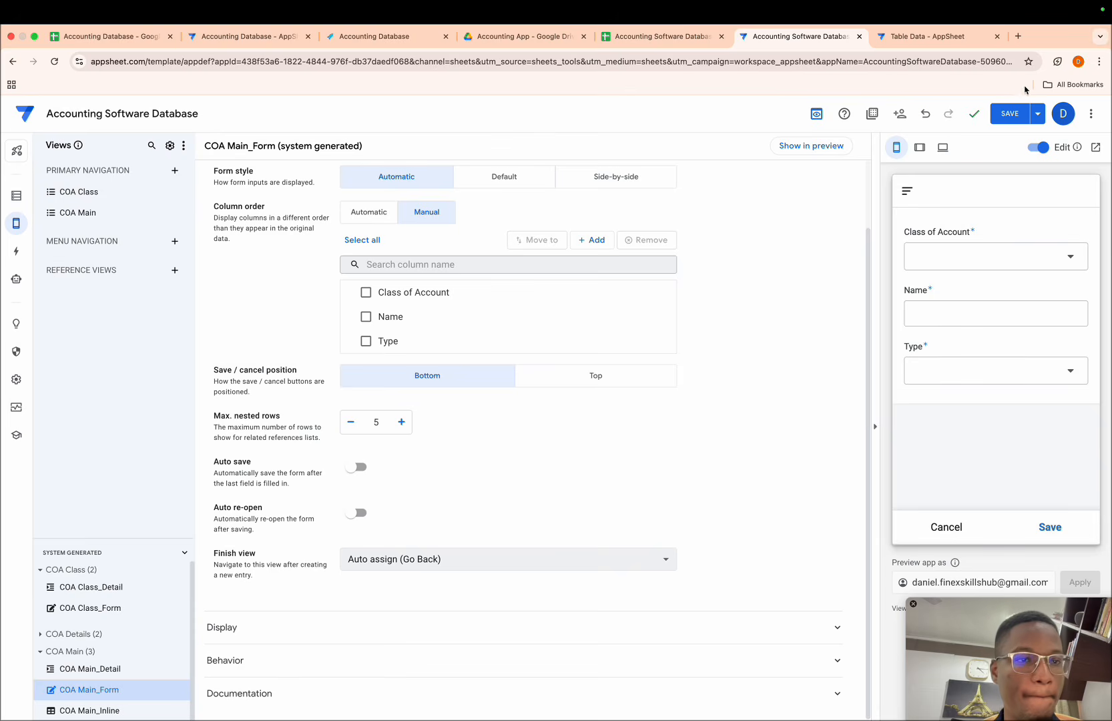
{"action": "left_click", "coordinate": [1010, 113]}
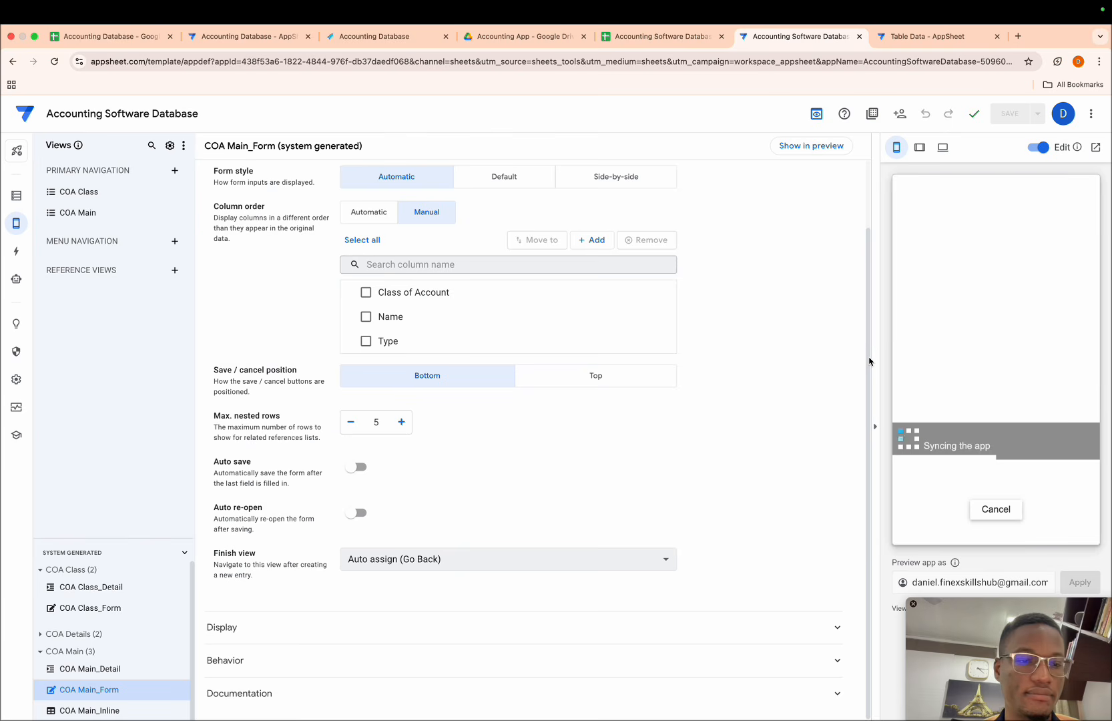
- Open the Add action of the COA Class view from the app preview and set its position to Hide
{"action": "left_click", "coordinate": [946, 526]}
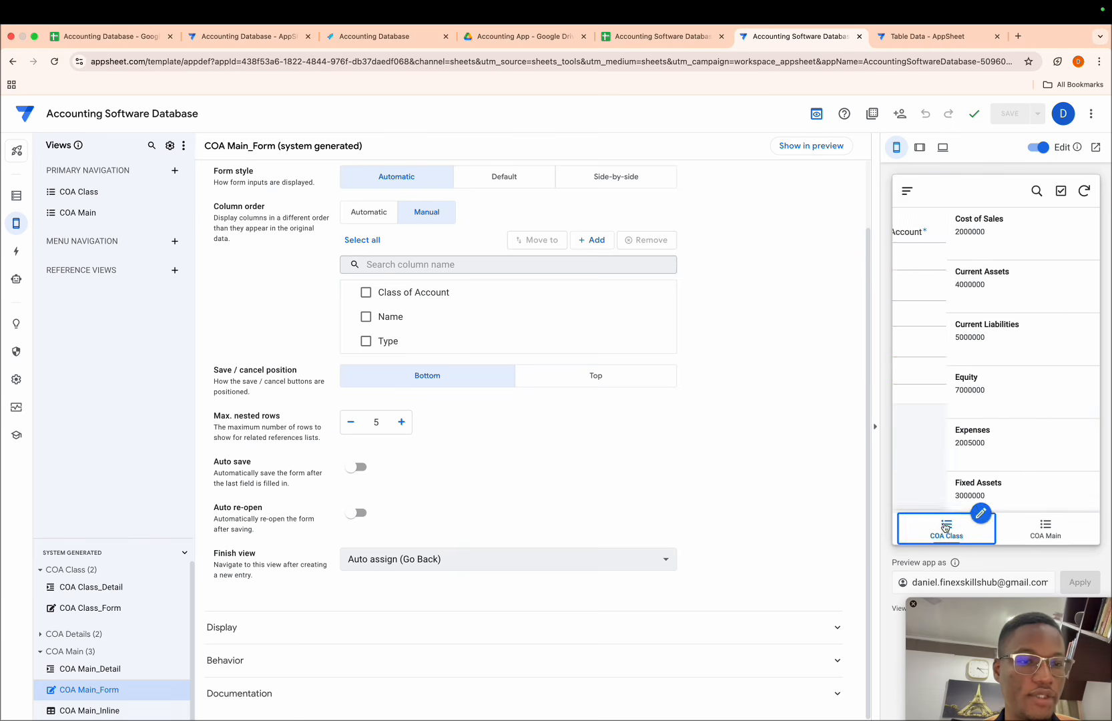
{"action": "left_click", "coordinate": [1067, 487]}
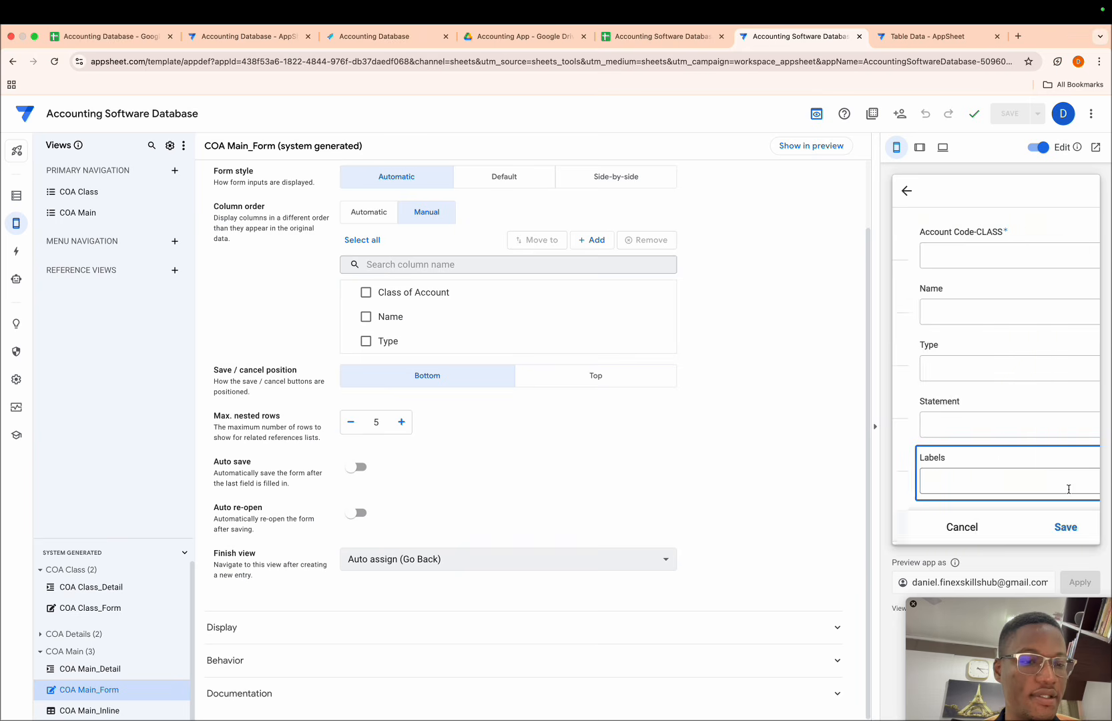
{"action": "left_click", "coordinate": [942, 528]}
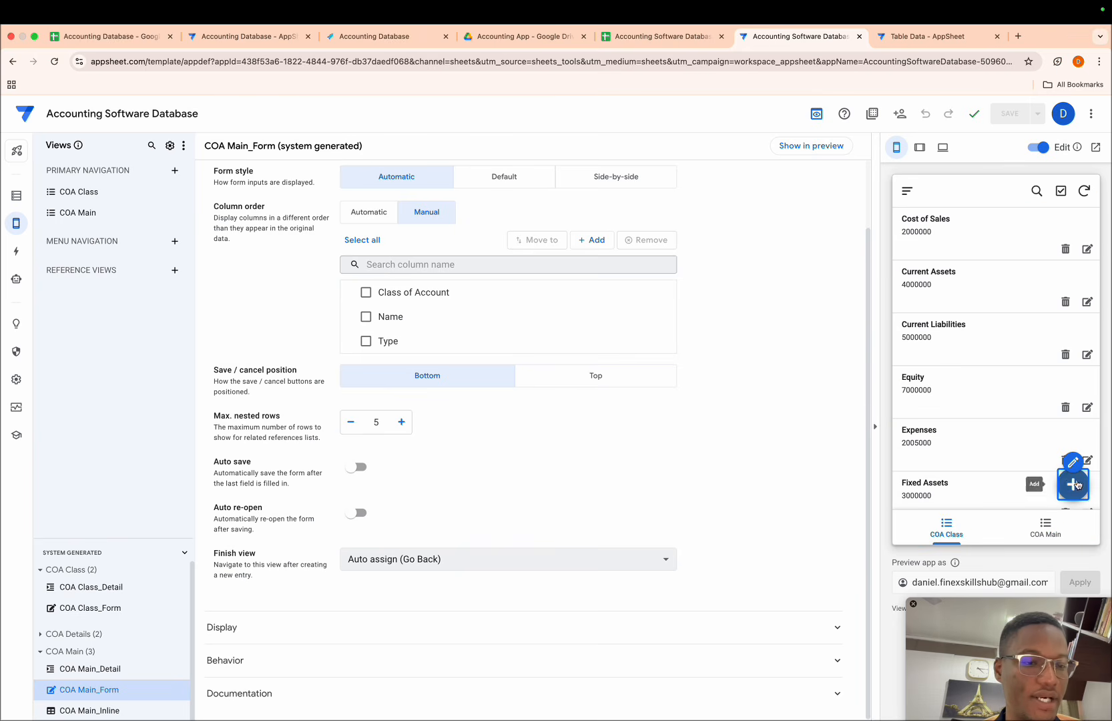
{"action": "left_click", "coordinate": [1073, 462]}
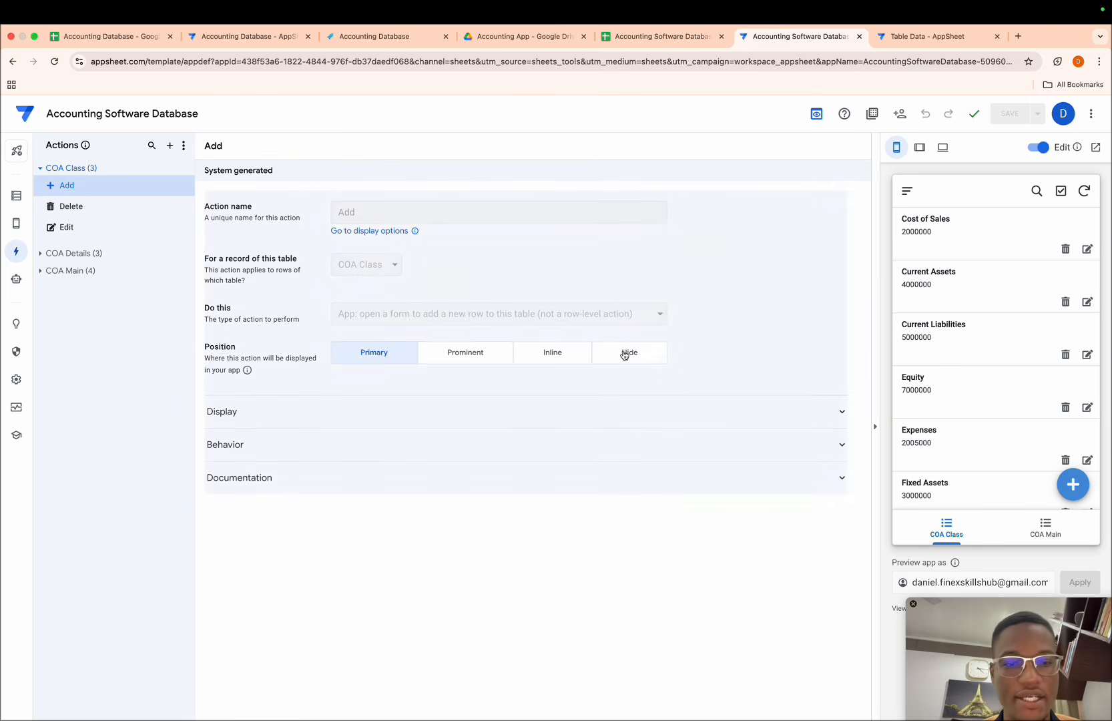
{"action": "left_click", "coordinate": [626, 354]}
- Test the COA Main entry form in the app preview with class Other Income, check the Type choices, and cancel the entry
{"action": "left_click", "coordinate": [1043, 527]}
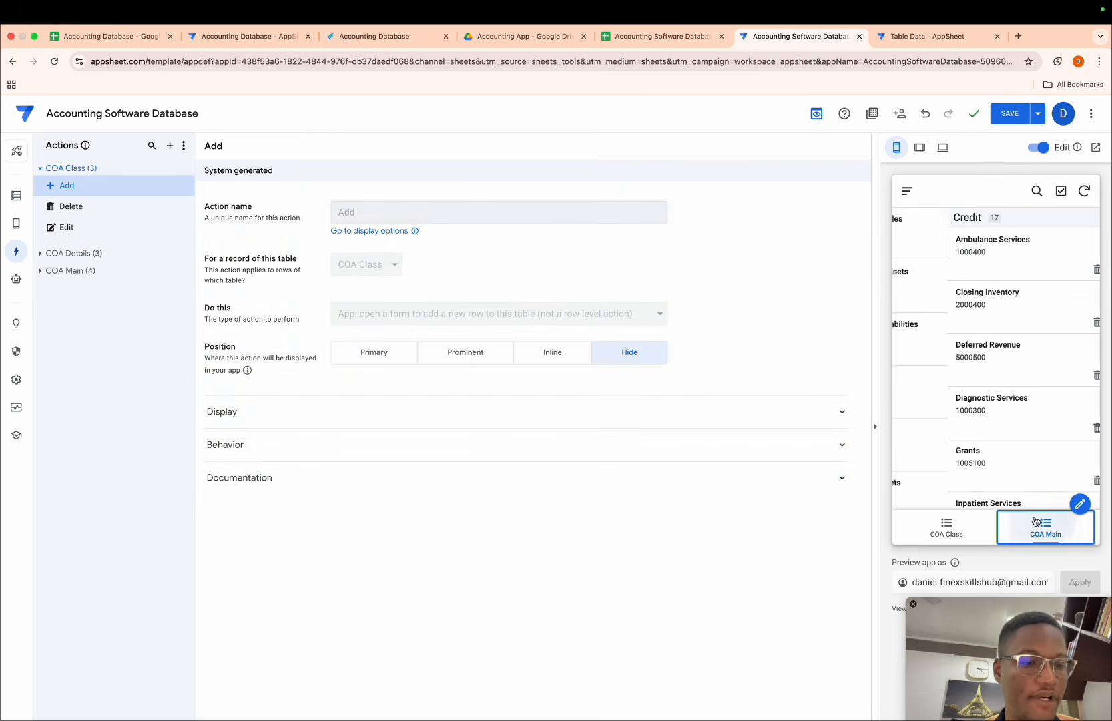
{"action": "left_click", "coordinate": [1073, 484]}
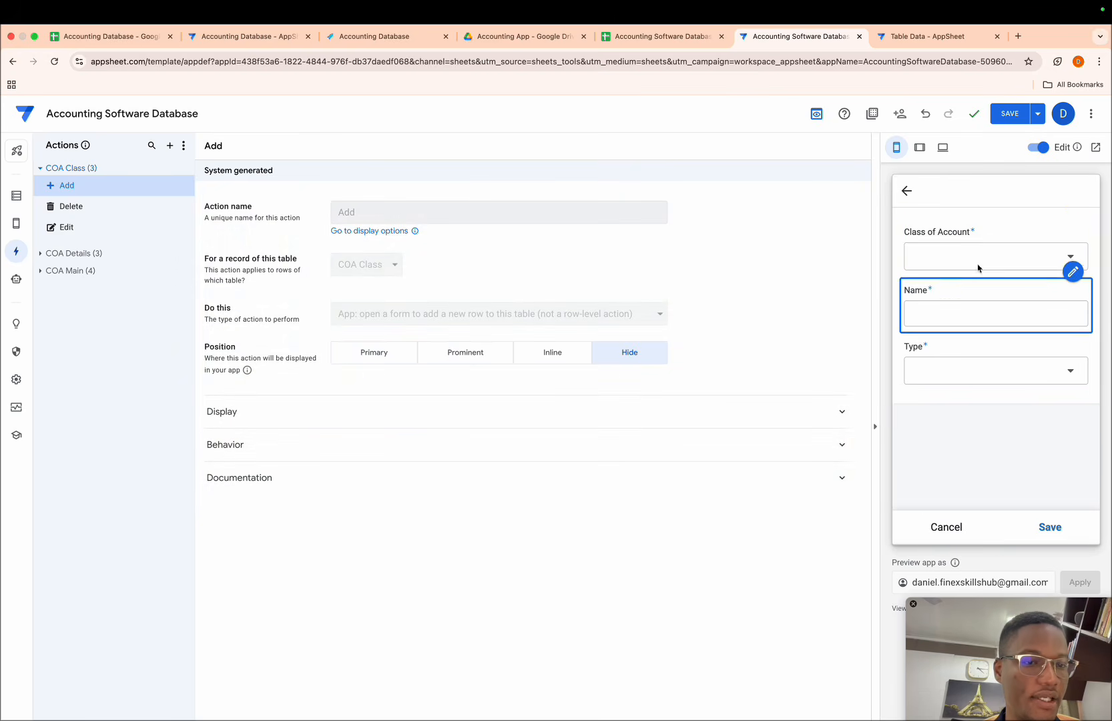
{"action": "left_click", "coordinate": [1033, 266]}
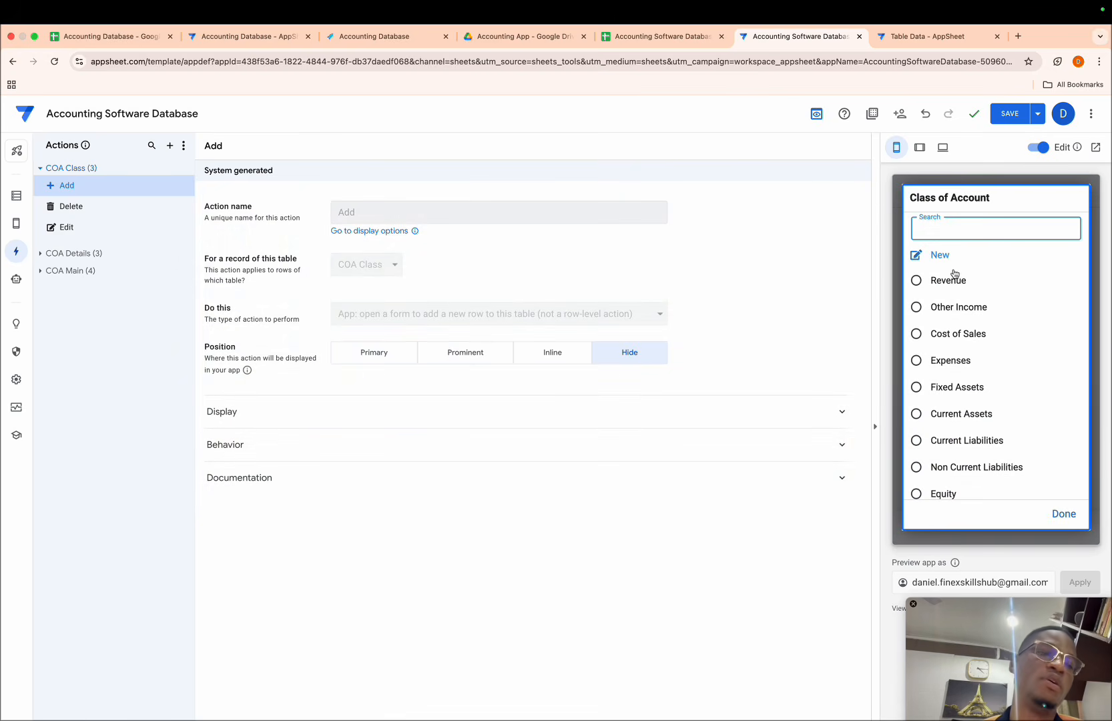
{"action": "left_click", "coordinate": [953, 307]}
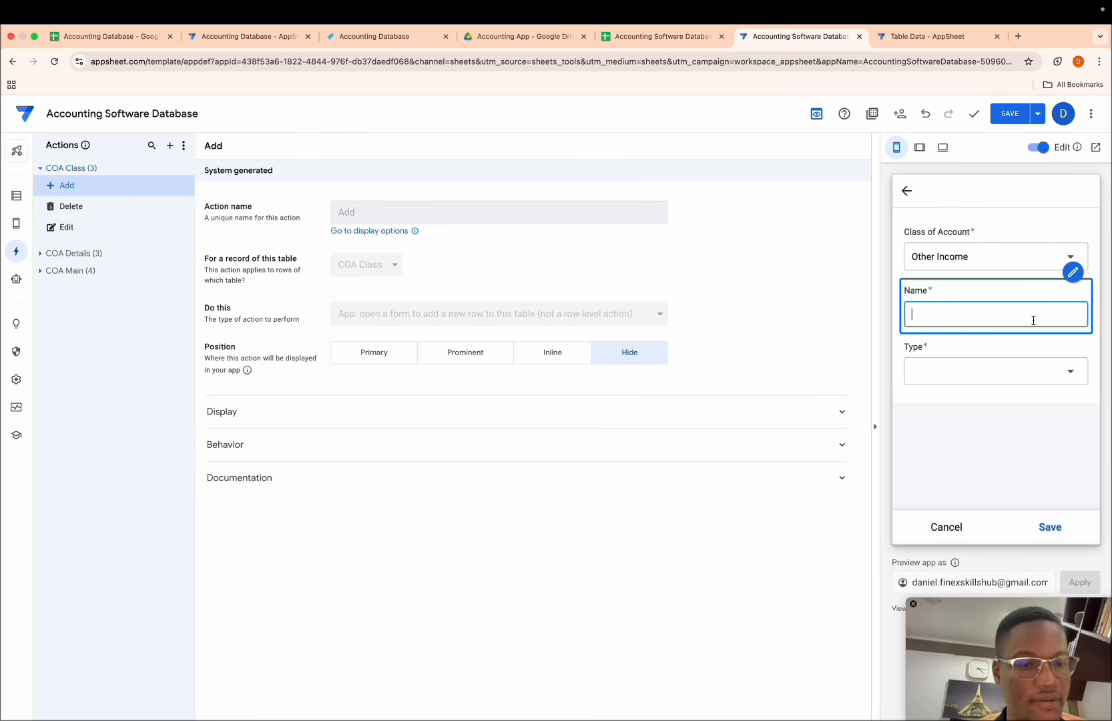
{"action": "left_click", "coordinate": [972, 375]}
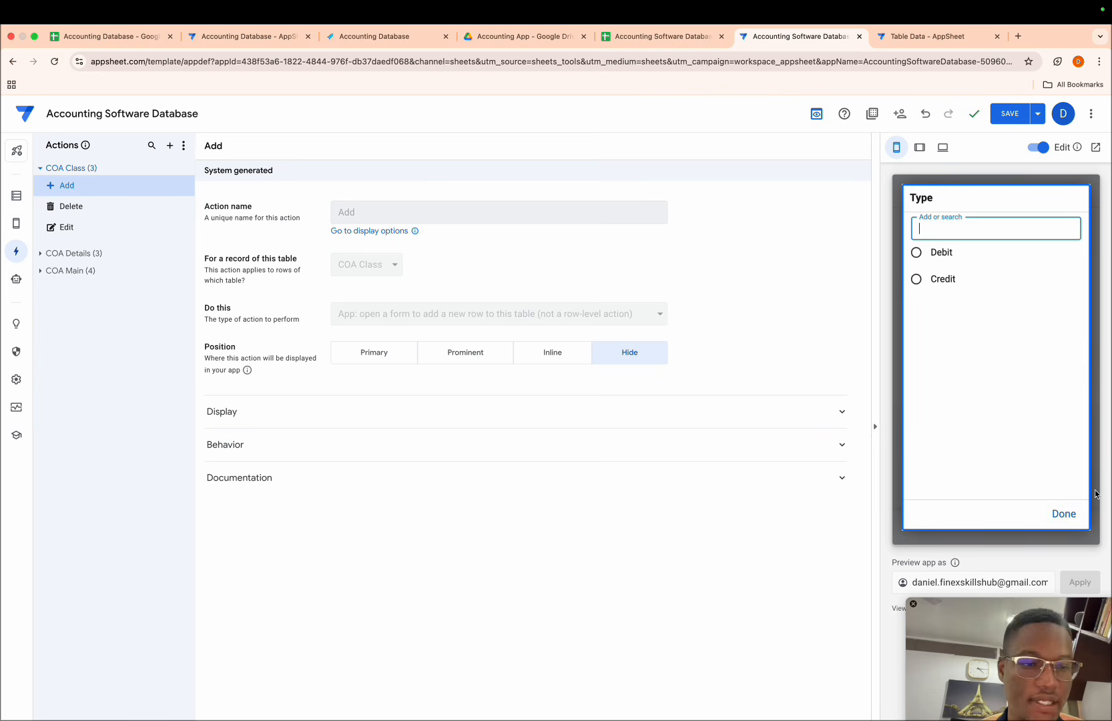
{"action": "left_click", "coordinate": [1064, 515]}
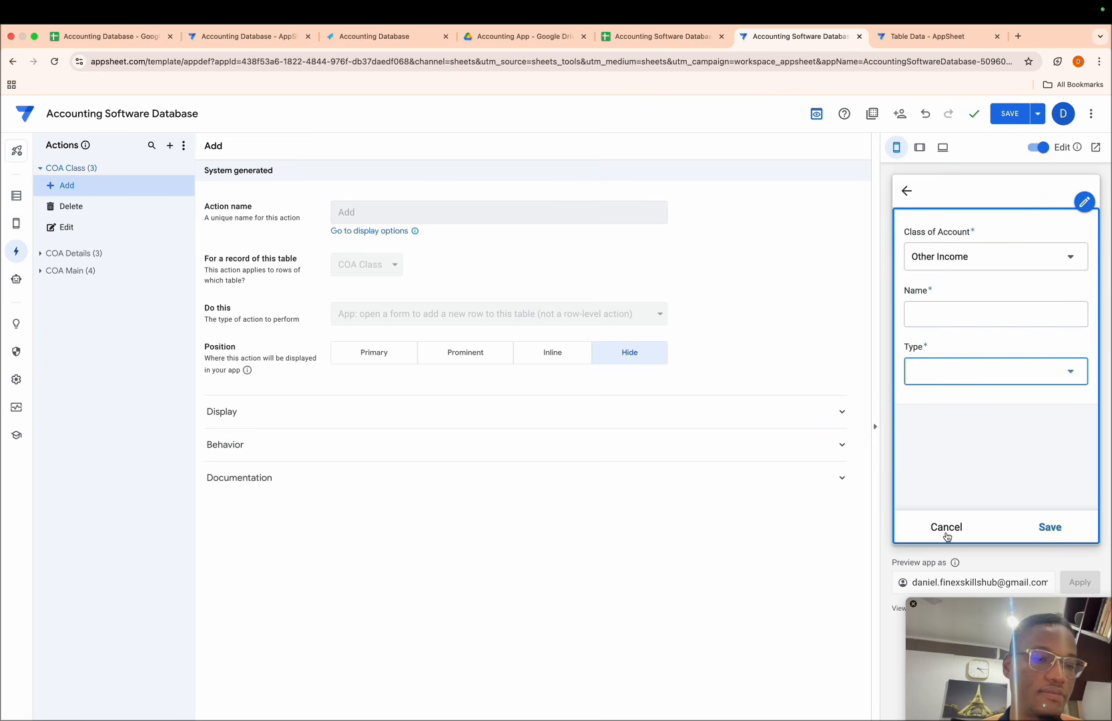
{"action": "left_click", "coordinate": [947, 533]}
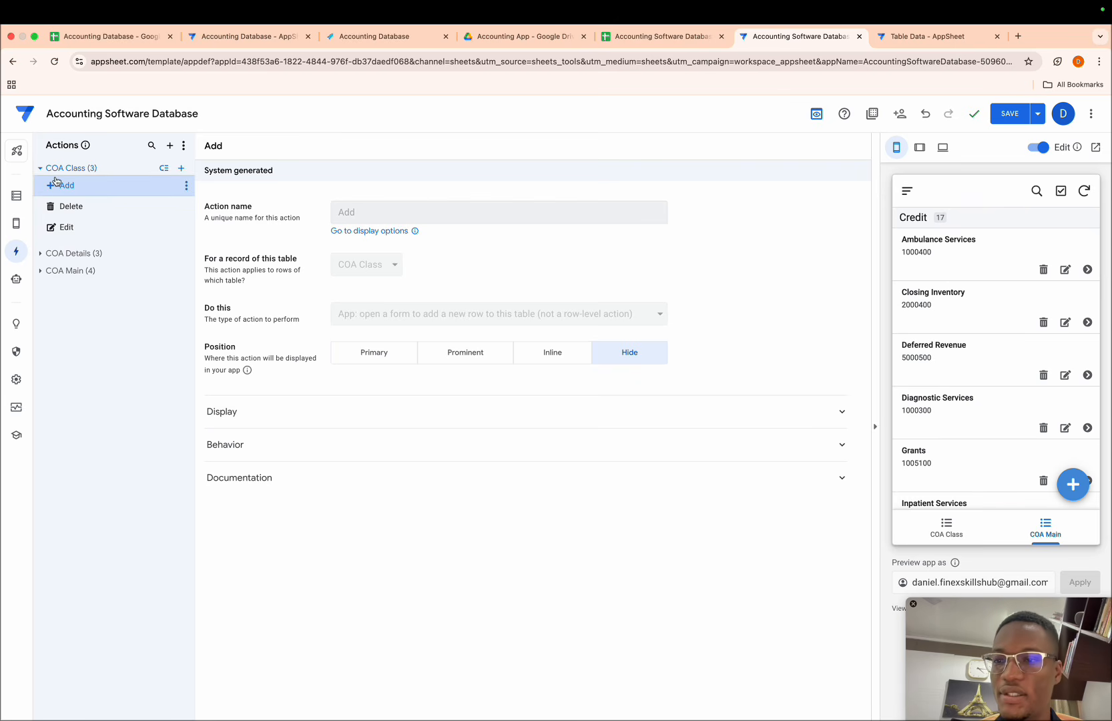
- Set the data type of the Account Code-Details column in the COA Details table to Text
{"action": "left_click", "coordinate": [16, 196]}
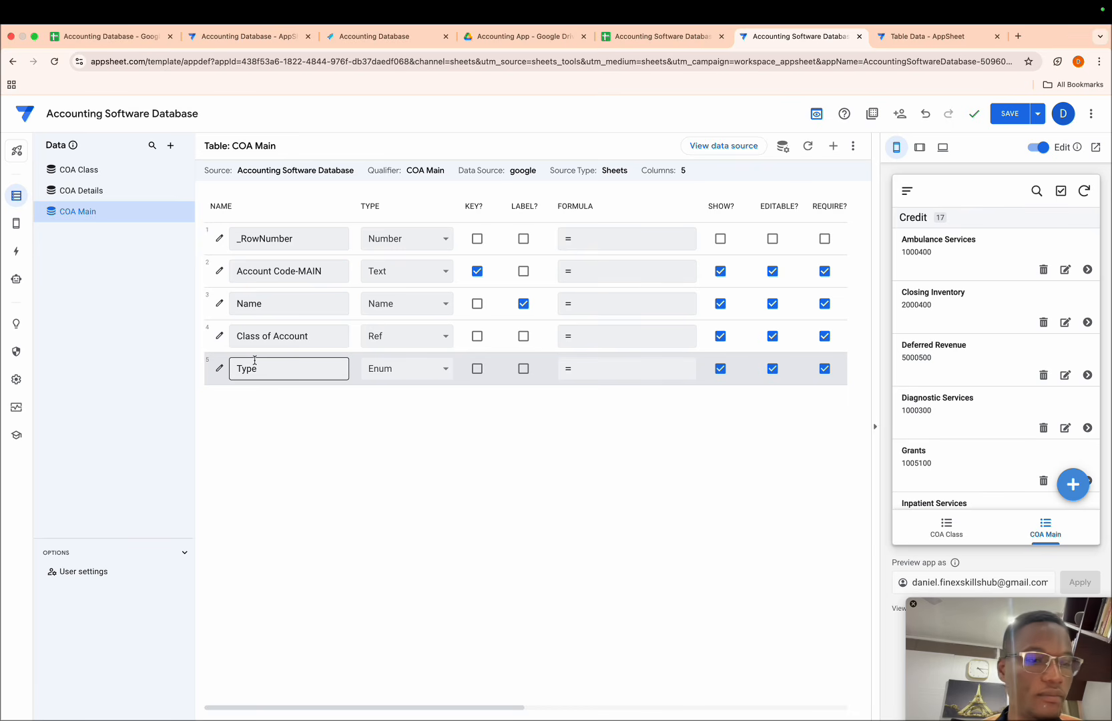
{"action": "left_click", "coordinate": [94, 194]}
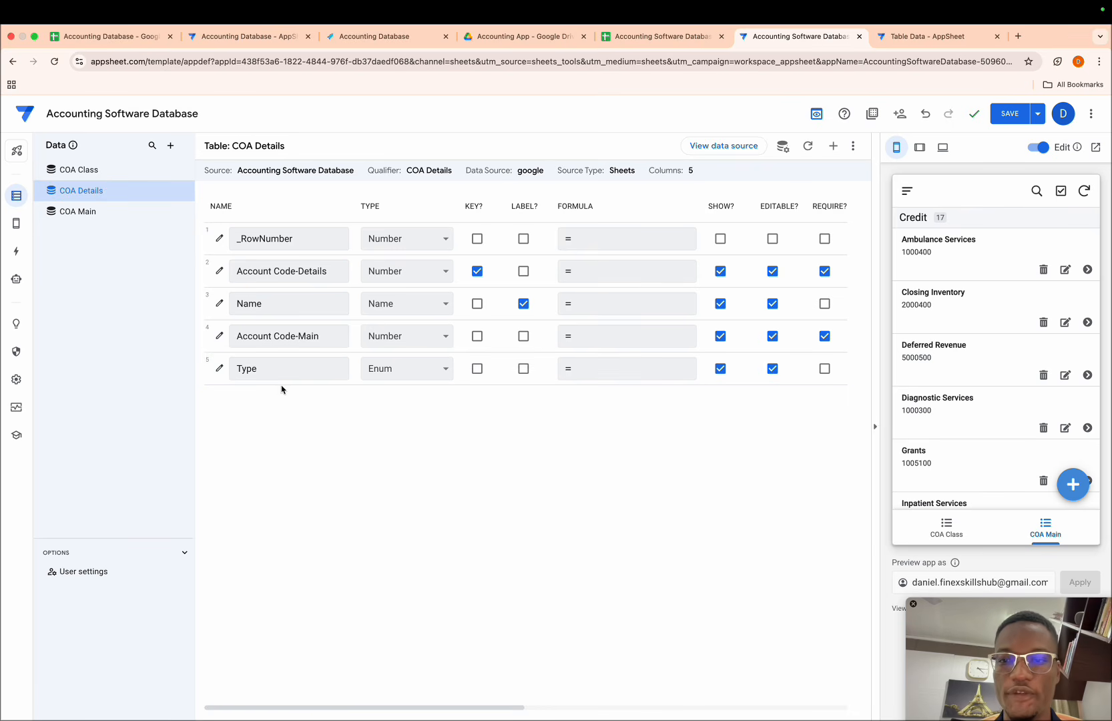
{"action": "left_click", "coordinate": [397, 282]}
{"action": "left_click", "coordinate": [378, 393]}
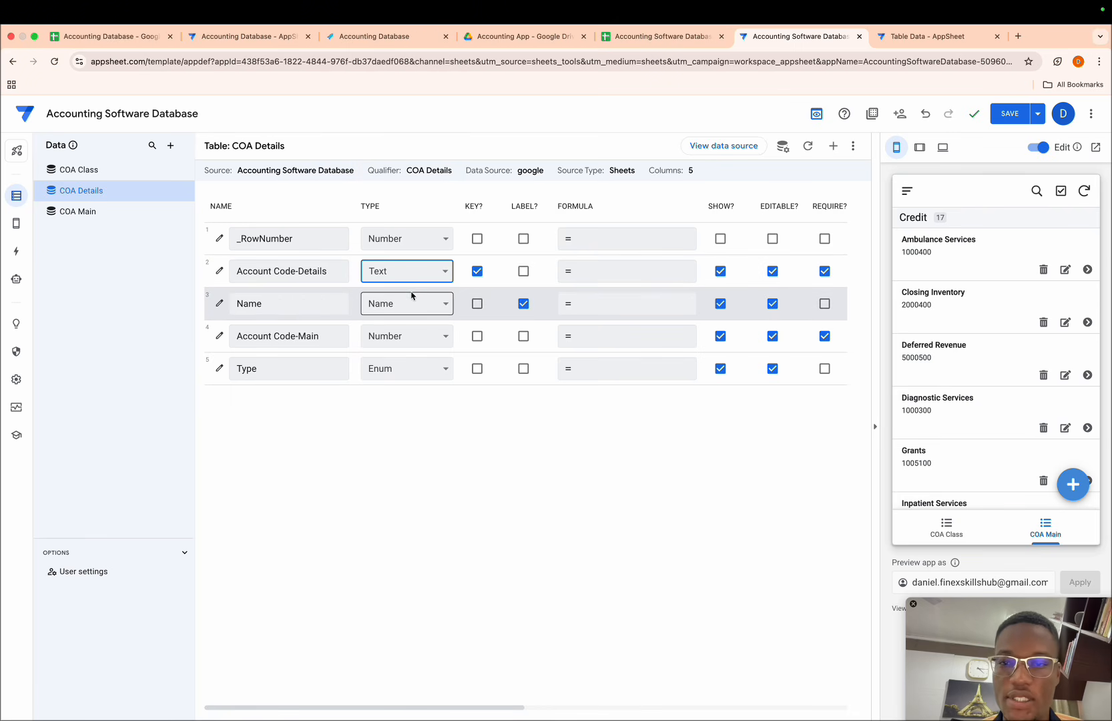
- Change the Account Code-Main column of COA Details to a Ref type with COA Main as its source table
{"action": "left_click", "coordinate": [376, 341]}
{"action": "left_click", "coordinate": [378, 413]}
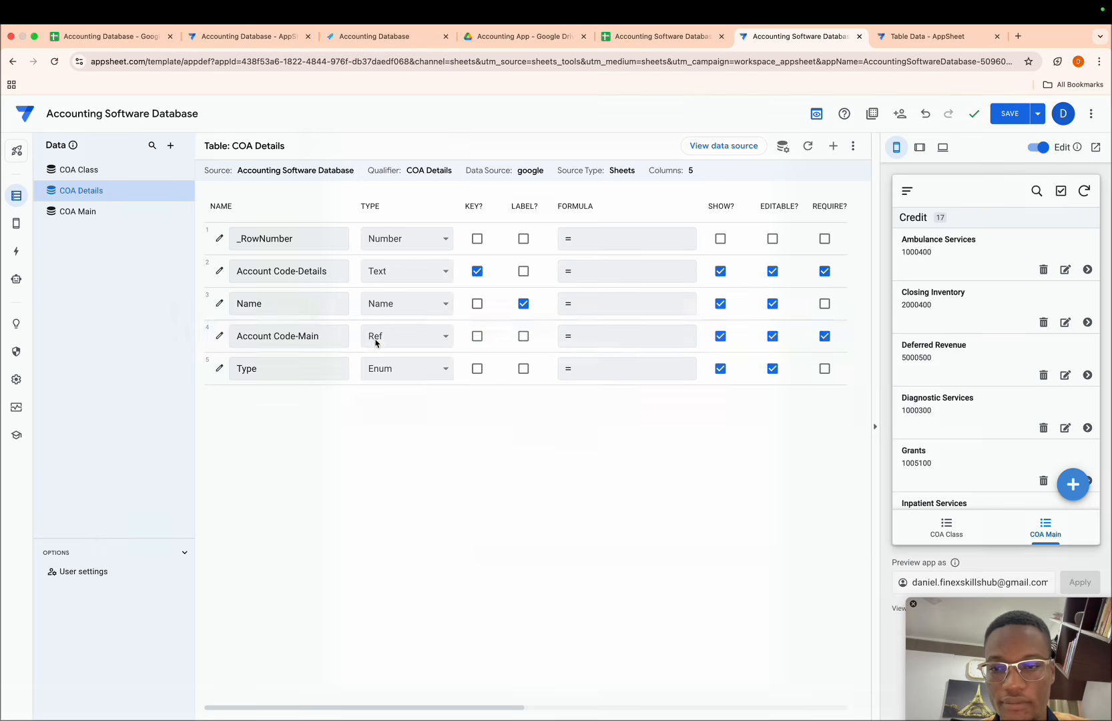
{"action": "left_click", "coordinate": [512, 411]}
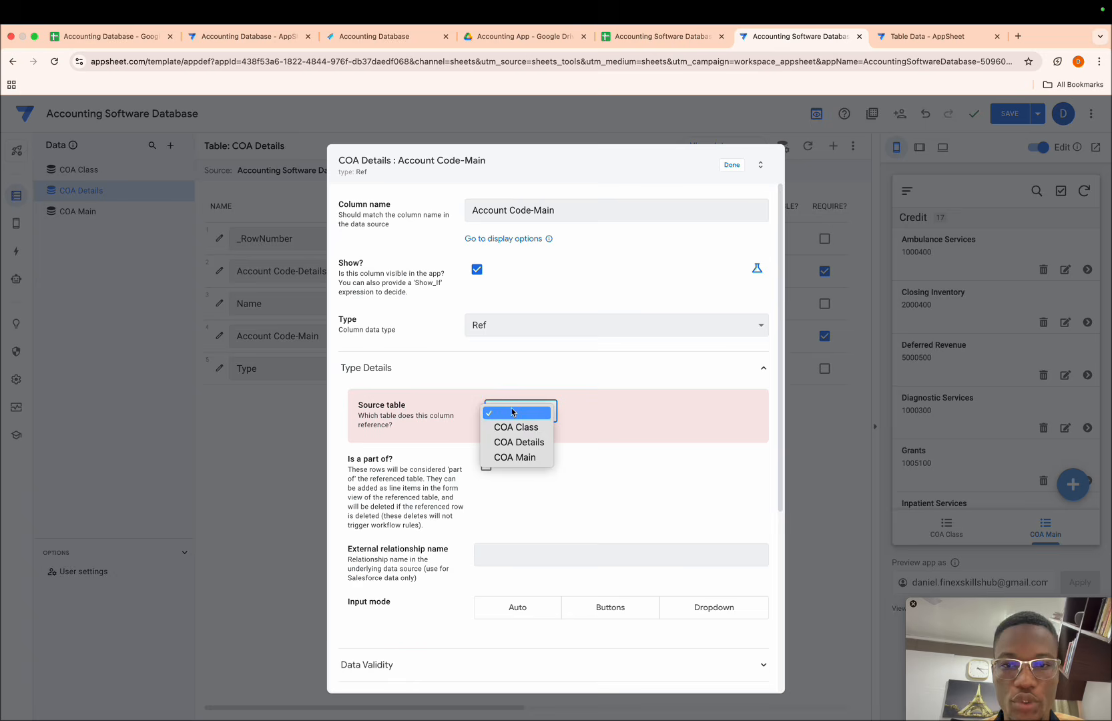
{"action": "left_click", "coordinate": [512, 457]}
{"action": "left_click", "coordinate": [731, 165]}
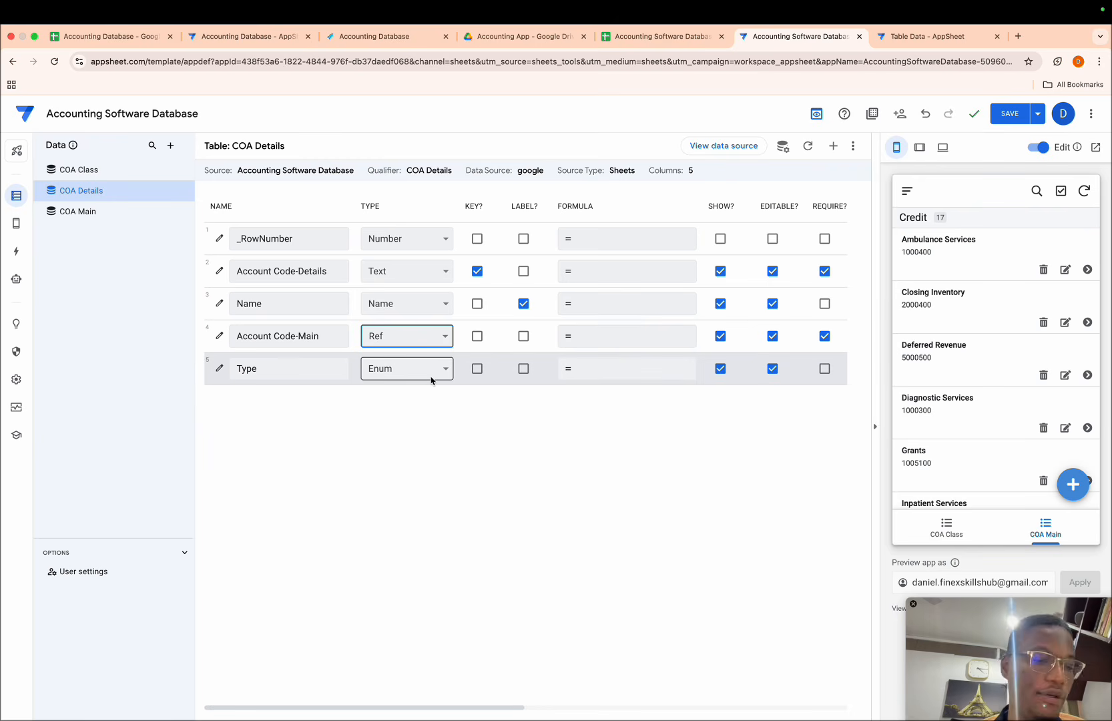
- Create a new primary navigation view and set its data source to COA Details
{"action": "mouse_move", "coordinate": [16, 223]}
{"action": "left_click", "coordinate": [53, 224]}
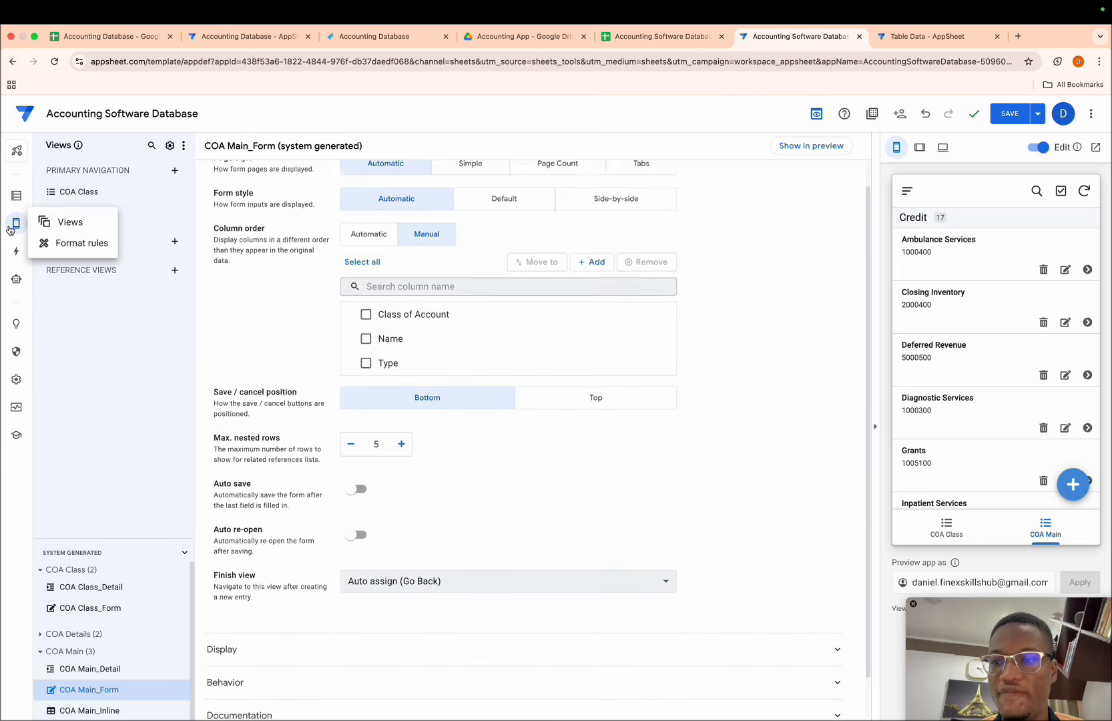
{"action": "left_click", "coordinate": [175, 169]}
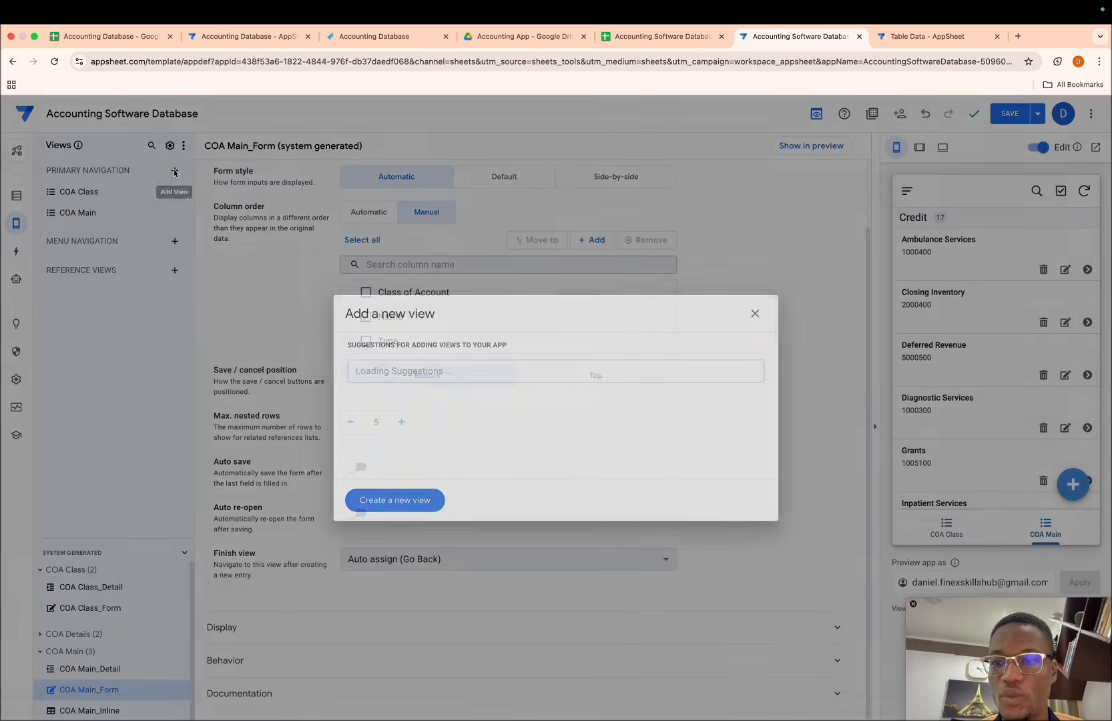
{"action": "left_click", "coordinate": [395, 501]}
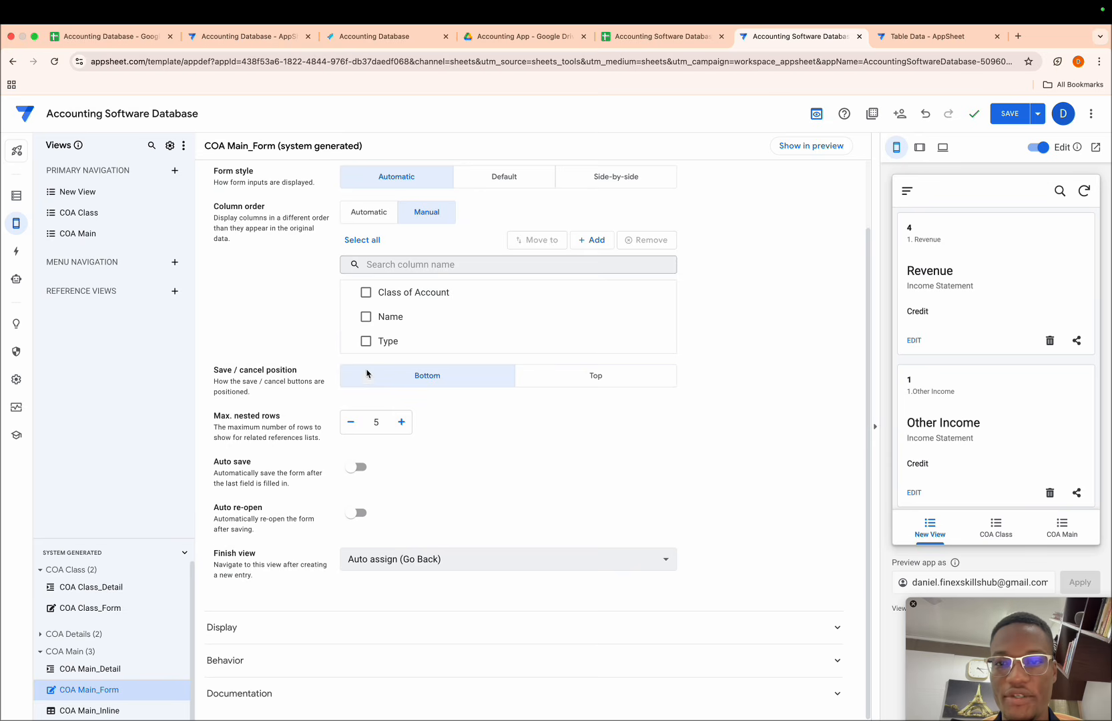
{"action": "left_click", "coordinate": [77, 191]}
{"action": "left_click", "coordinate": [336, 247]}
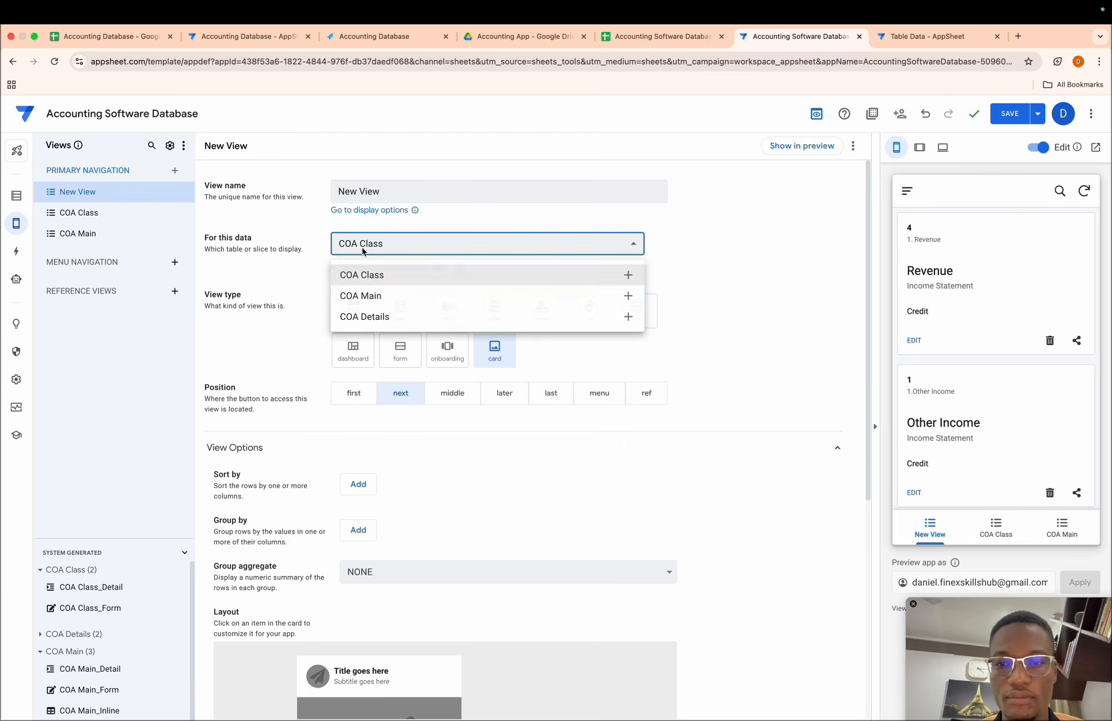
{"action": "left_click", "coordinate": [380, 315]}
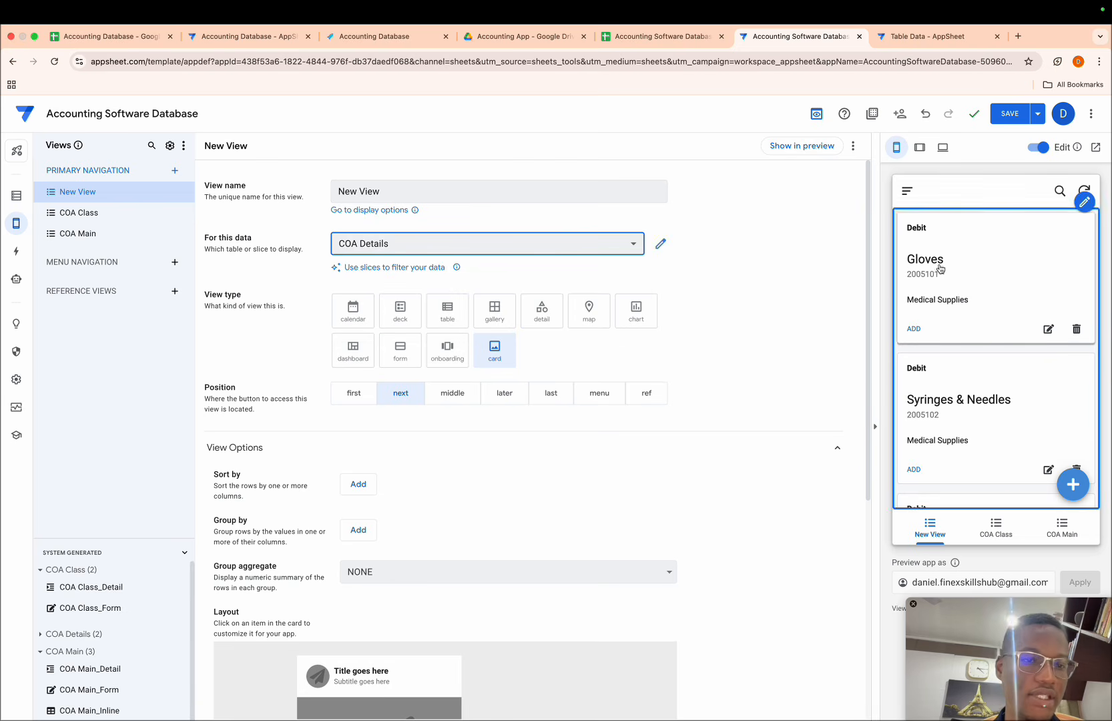
- Set the new COA Details view's type to table and review its columns in the app preview
{"action": "scroll", "coordinate": [940, 269], "scroll_direction": "down", "scroll_amount": 3}
{"action": "scroll", "coordinate": [940, 269], "scroll_direction": "up", "scroll_amount": 3}
{"action": "left_click", "coordinate": [447, 311]}
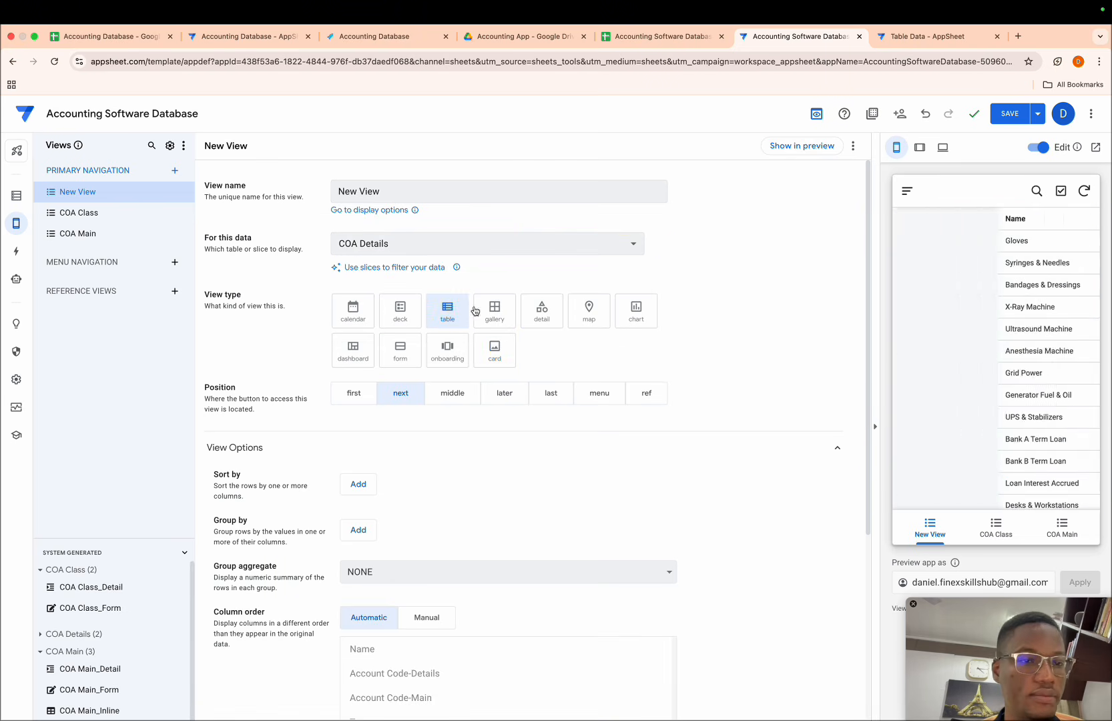
{"action": "scroll", "coordinate": [974, 288], "scroll_direction": "right", "scroll_amount": 3}
{"action": "scroll", "coordinate": [974, 288], "scroll_direction": "right", "scroll_amount": 1}
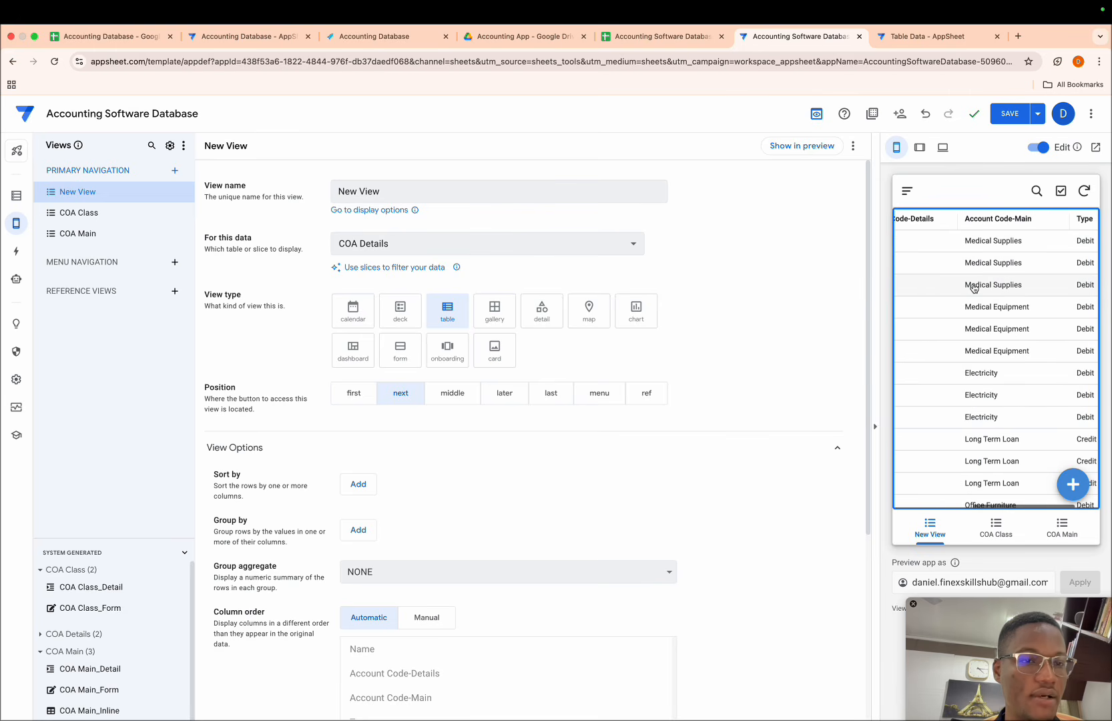
{"action": "scroll", "coordinate": [974, 289], "scroll_direction": "left", "scroll_amount": 2}
{"action": "scroll", "coordinate": [975, 288], "scroll_direction": "right", "scroll_amount": 2}
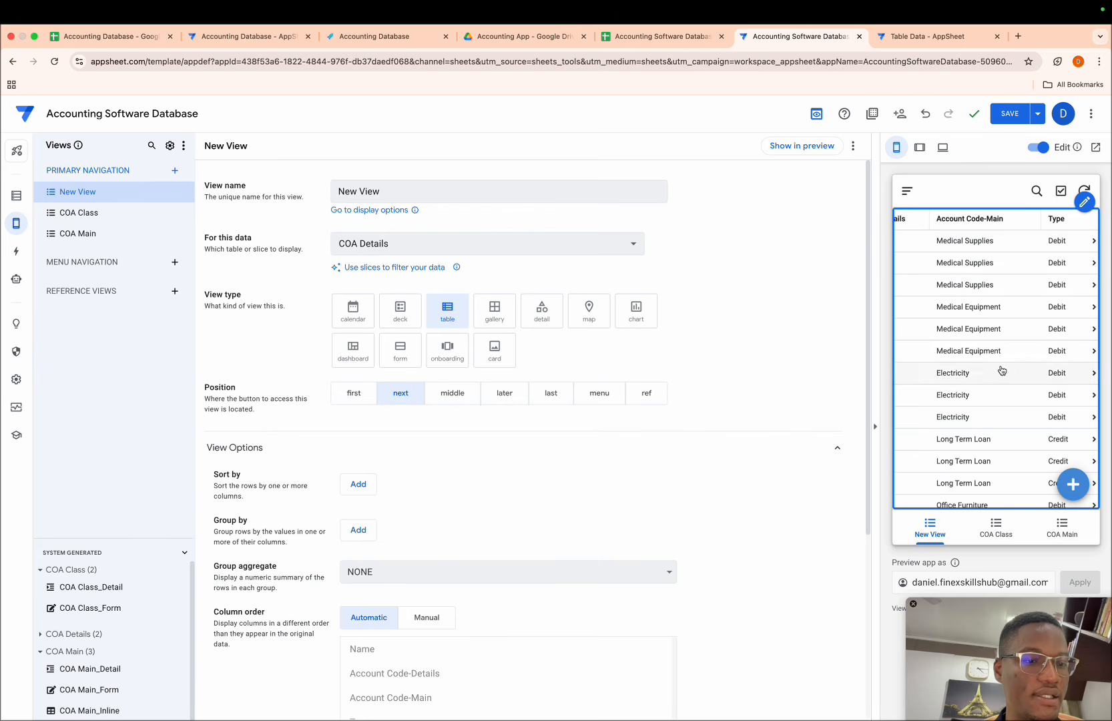
{"action": "scroll", "coordinate": [995, 368], "scroll_direction": "left", "scroll_amount": 2}
- Switch the COA Details_Form column order to Manual and move Account Code-Main above Account Code-Details
{"action": "left_click", "coordinate": [1073, 484]}
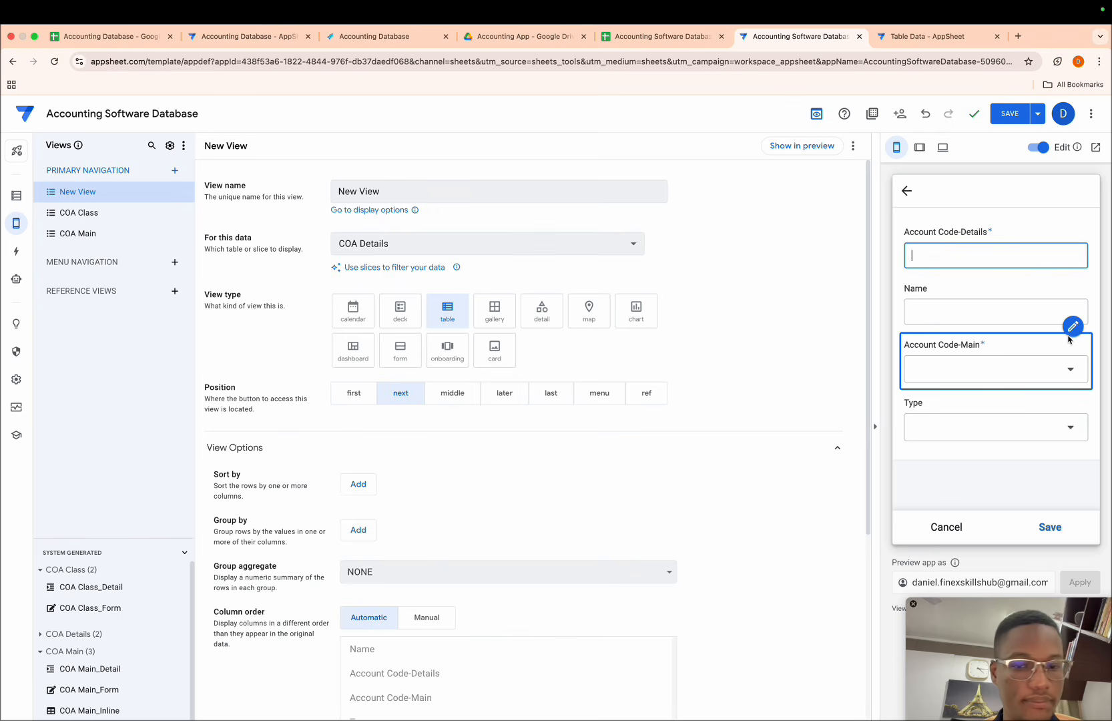
{"action": "left_click", "coordinate": [1070, 336]}
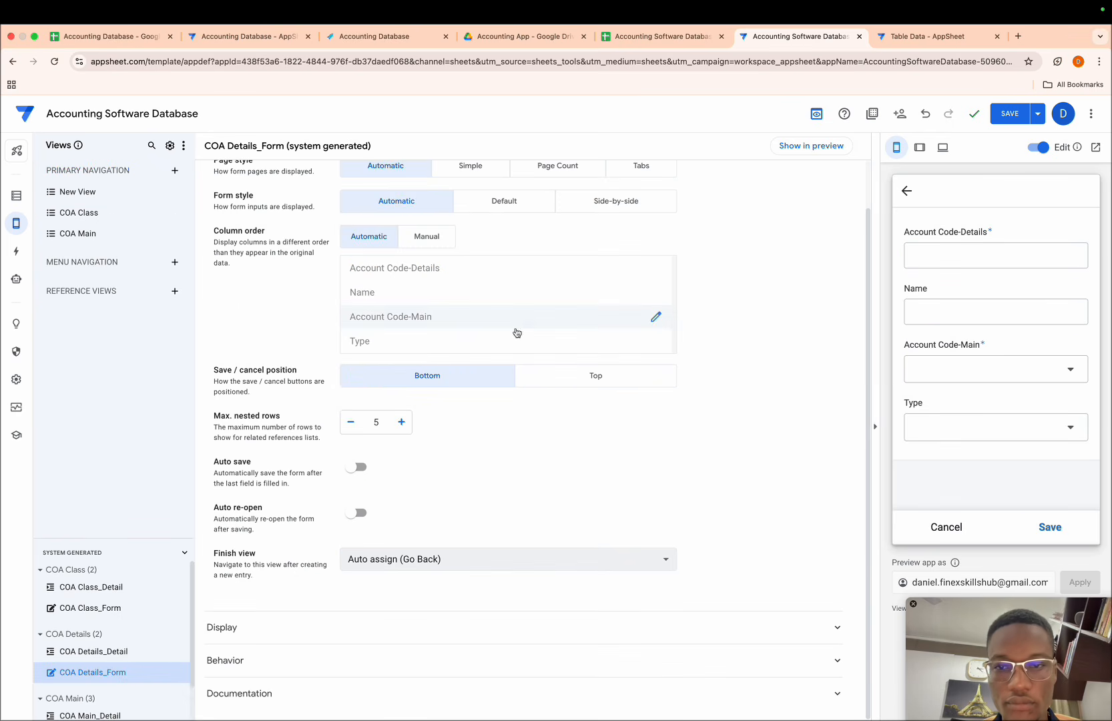
{"action": "left_click", "coordinate": [427, 236]}
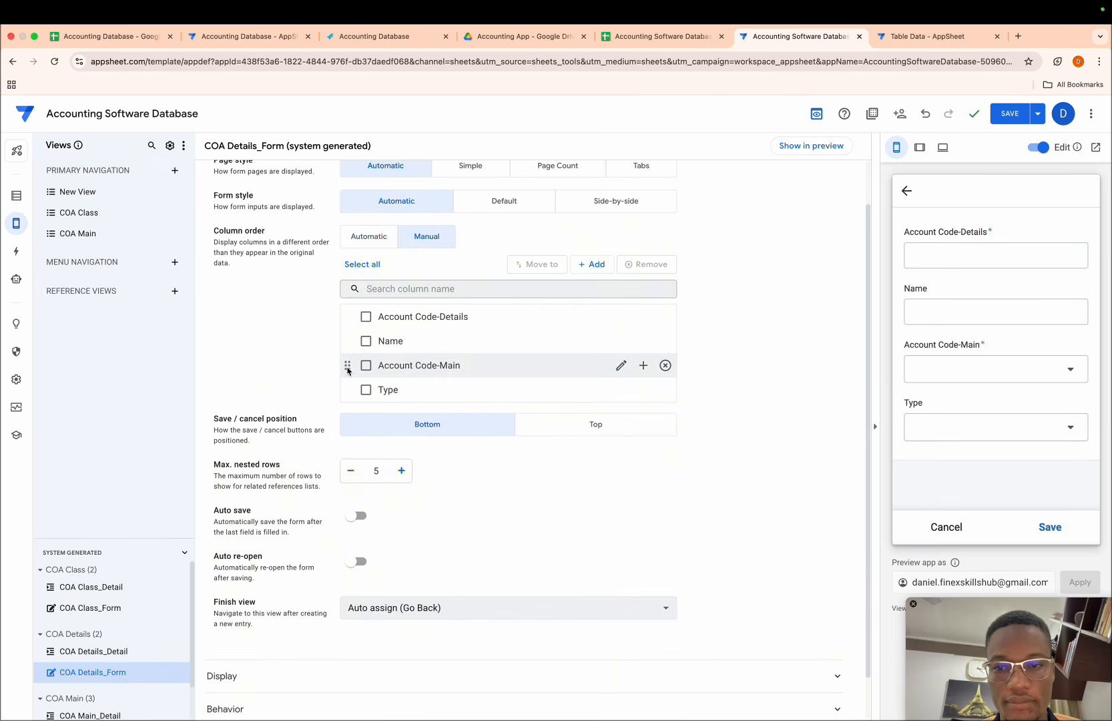
{"action": "left_click_drag", "start_coordinate": [347, 369], "coordinate": [347, 317]}
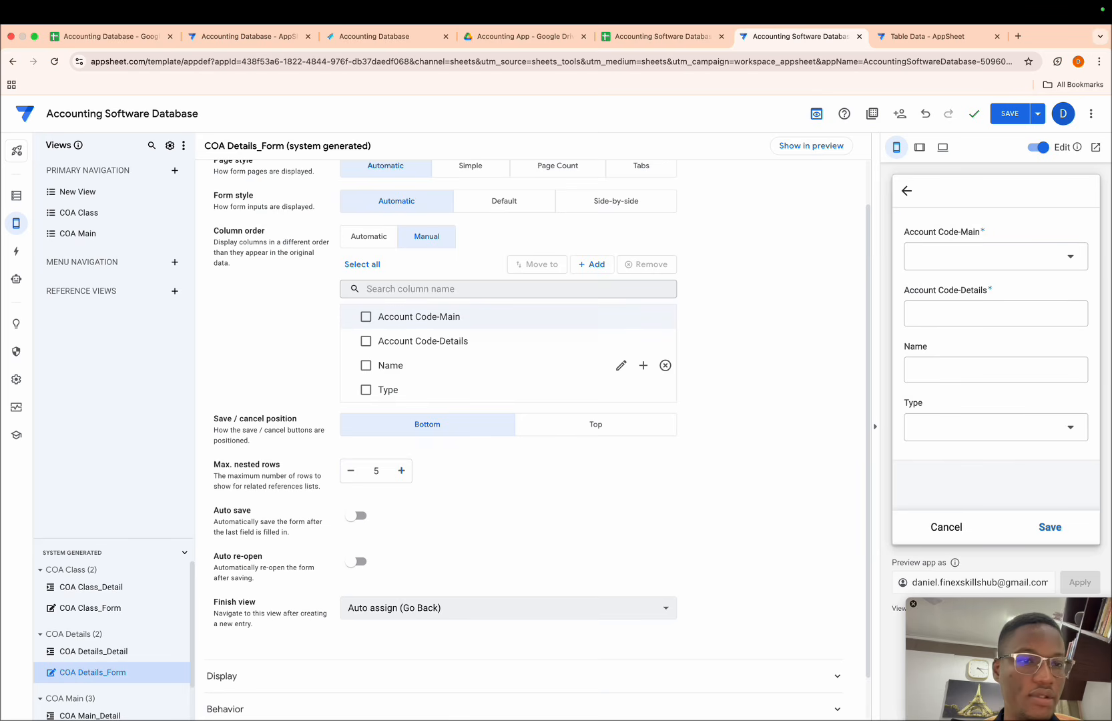
- Test the Account Code-Main selection in the COA Details form preview with Medical Equipment and Electricity
{"action": "left_click", "coordinate": [995, 256]}
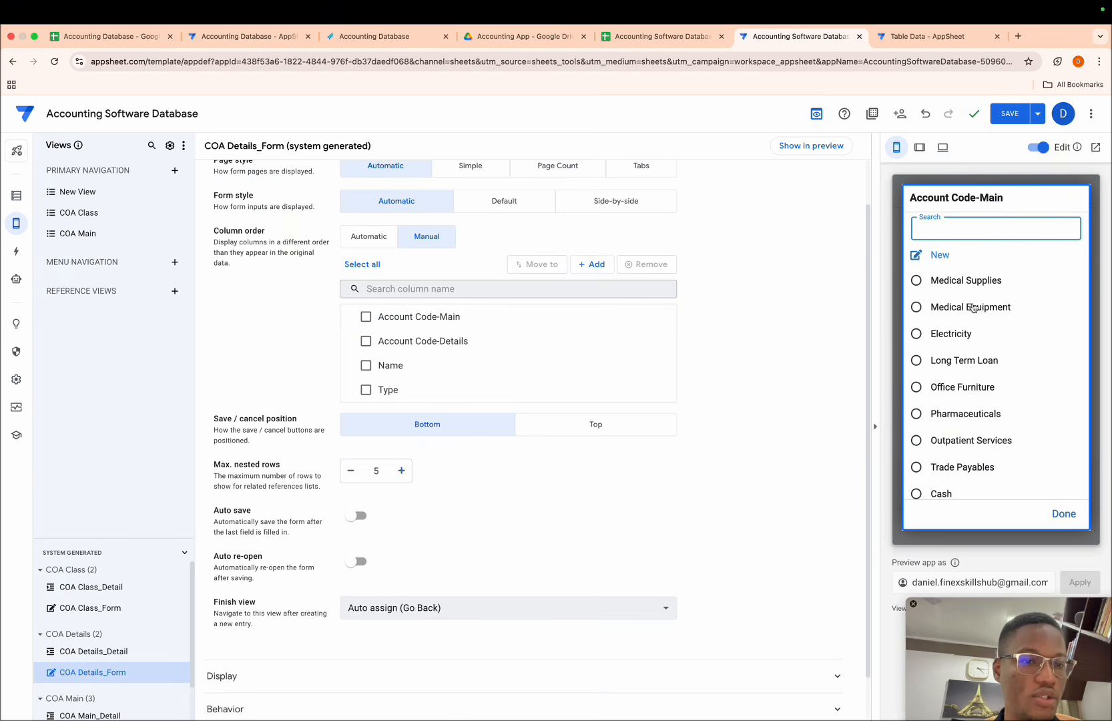
{"action": "left_click", "coordinate": [968, 319]}
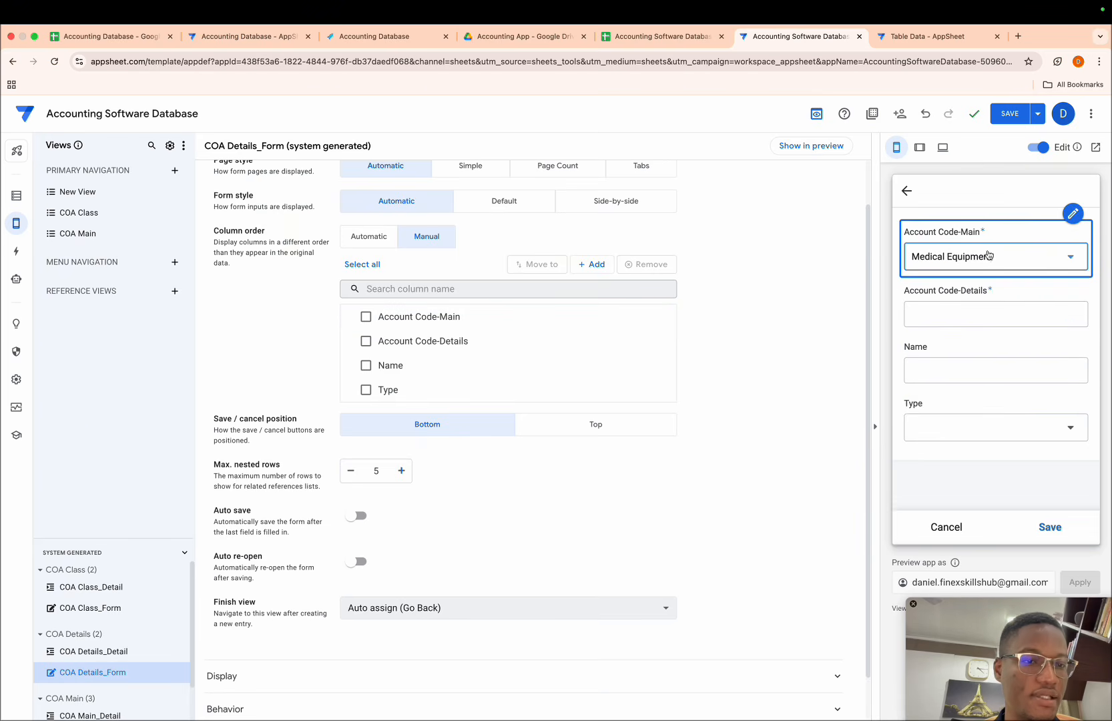
{"action": "left_click", "coordinate": [1080, 261]}
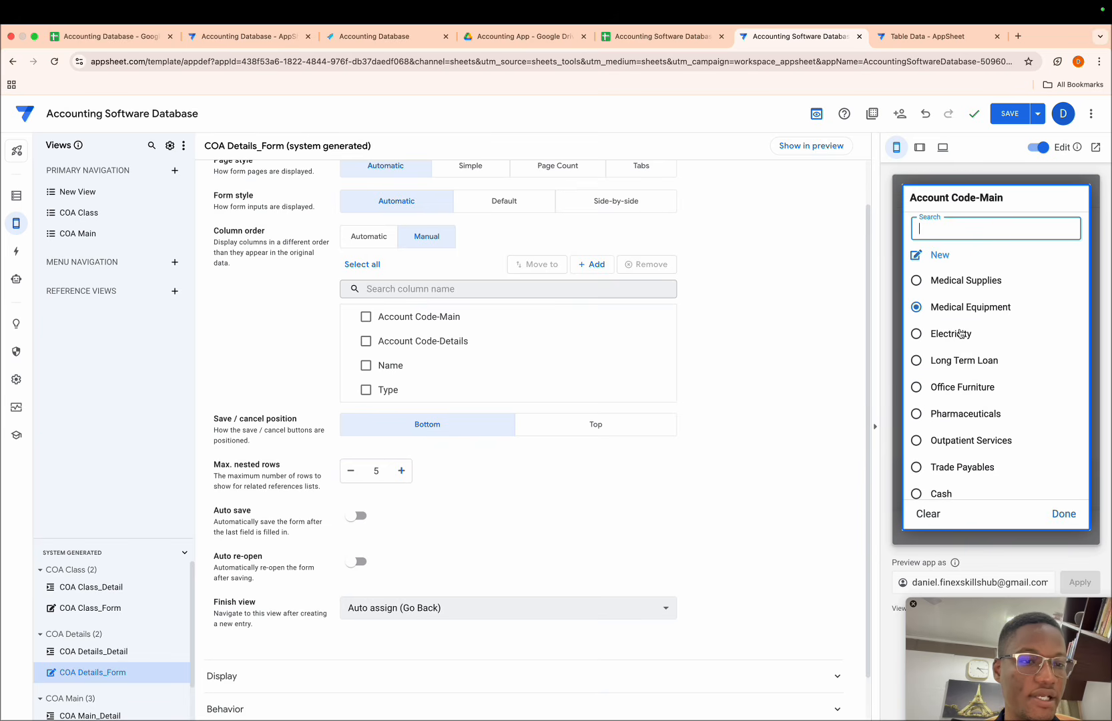
{"action": "left_click", "coordinate": [960, 333]}
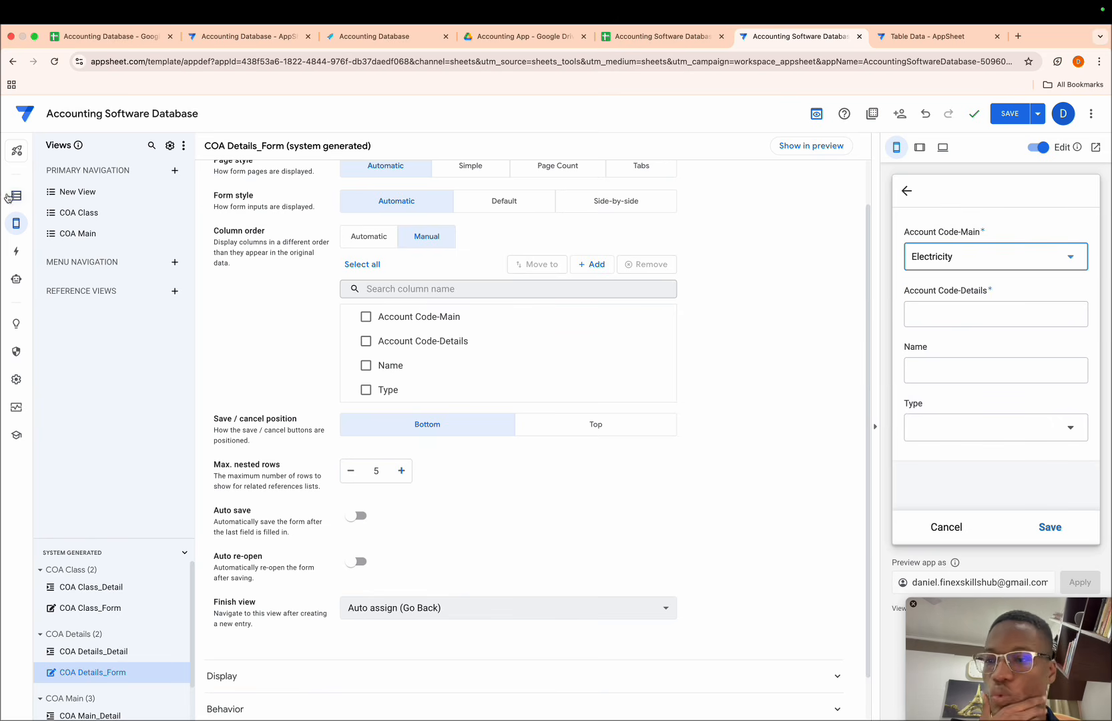
- Add a virtual column named No of Detail Account to the COA Main table
{"action": "left_click", "coordinate": [15, 196]}
{"action": "left_click", "coordinate": [103, 212]}
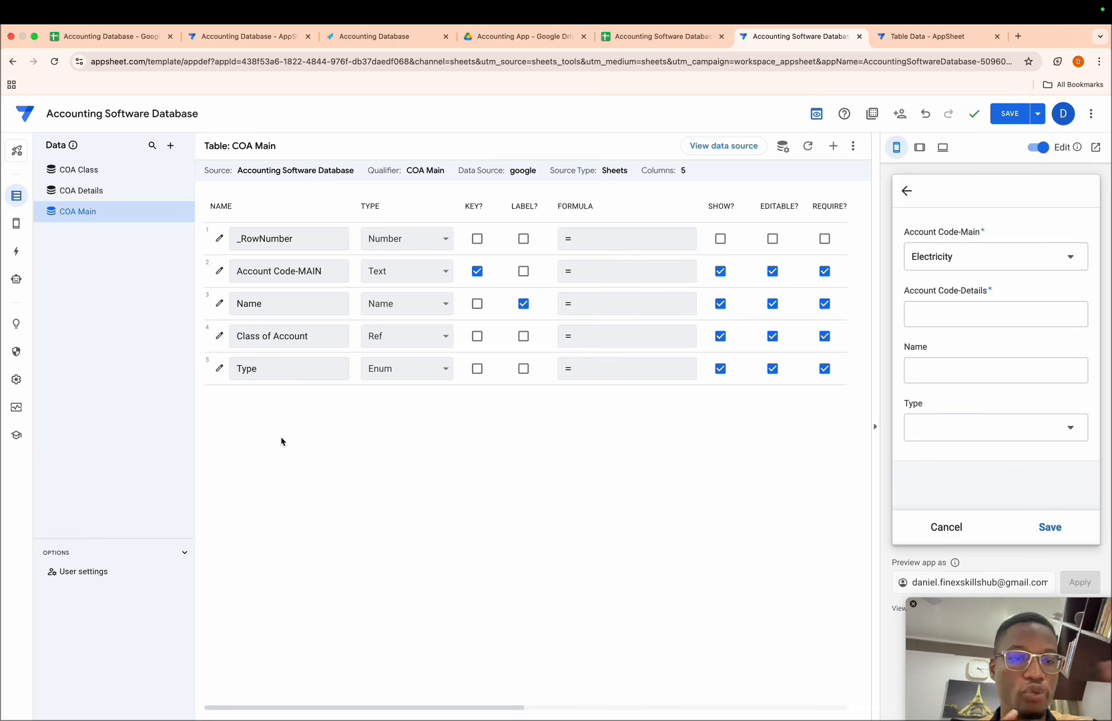
{"action": "left_click", "coordinate": [834, 146]}
{"action": "left_click", "coordinate": [622, 208]}
{"action": "left_click_drag", "start_coordinate": [623, 209], "coordinate": [414, 208]}
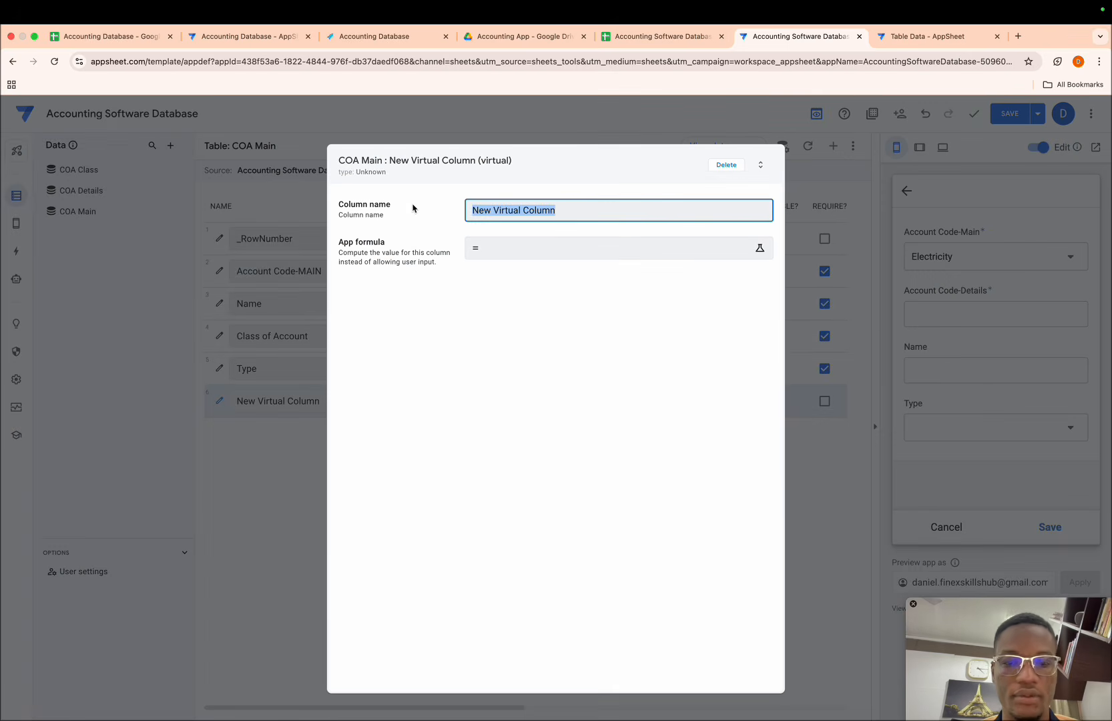
{"action": "key", "text": "BackSpace"}
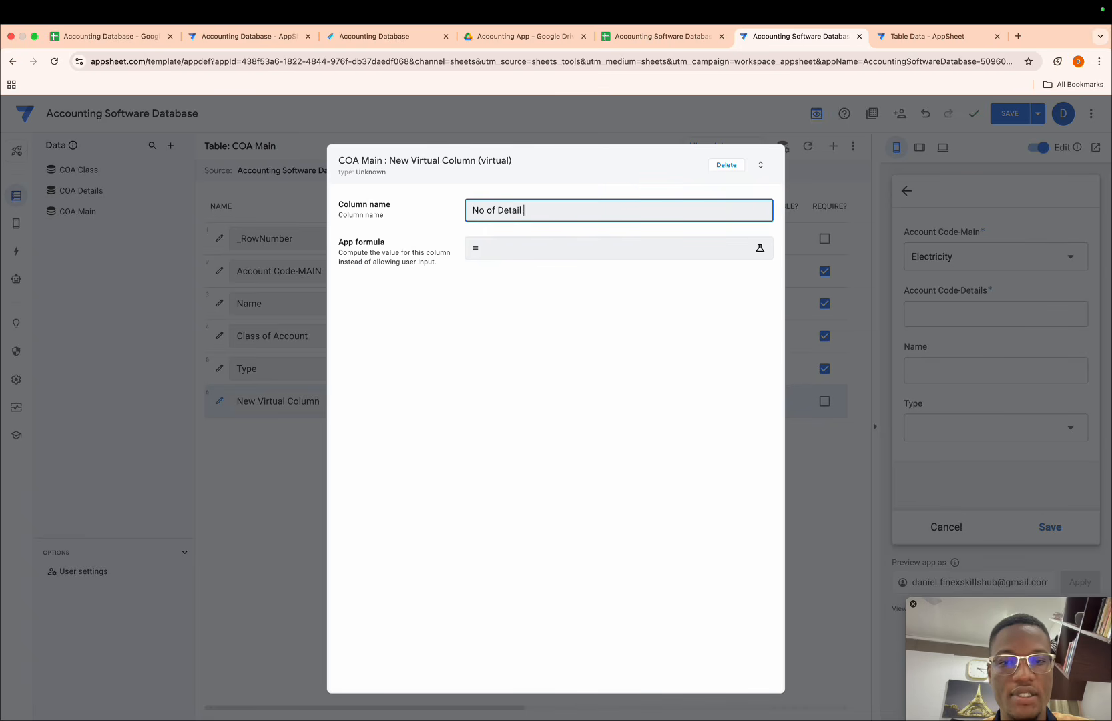
{"action": "type", "text": "No of Detail Accou"}
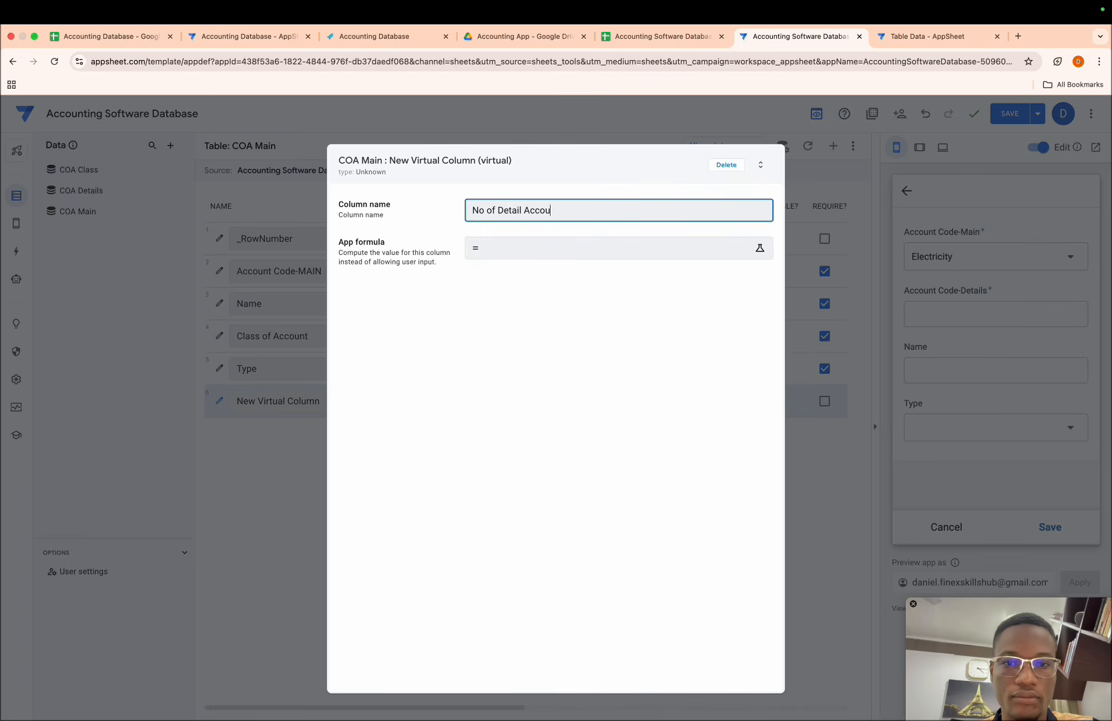
{"action": "type", "text": "nt"}
{"action": "key", "text": "Return"}
{"action": "left_click", "coordinate": [490, 251]}
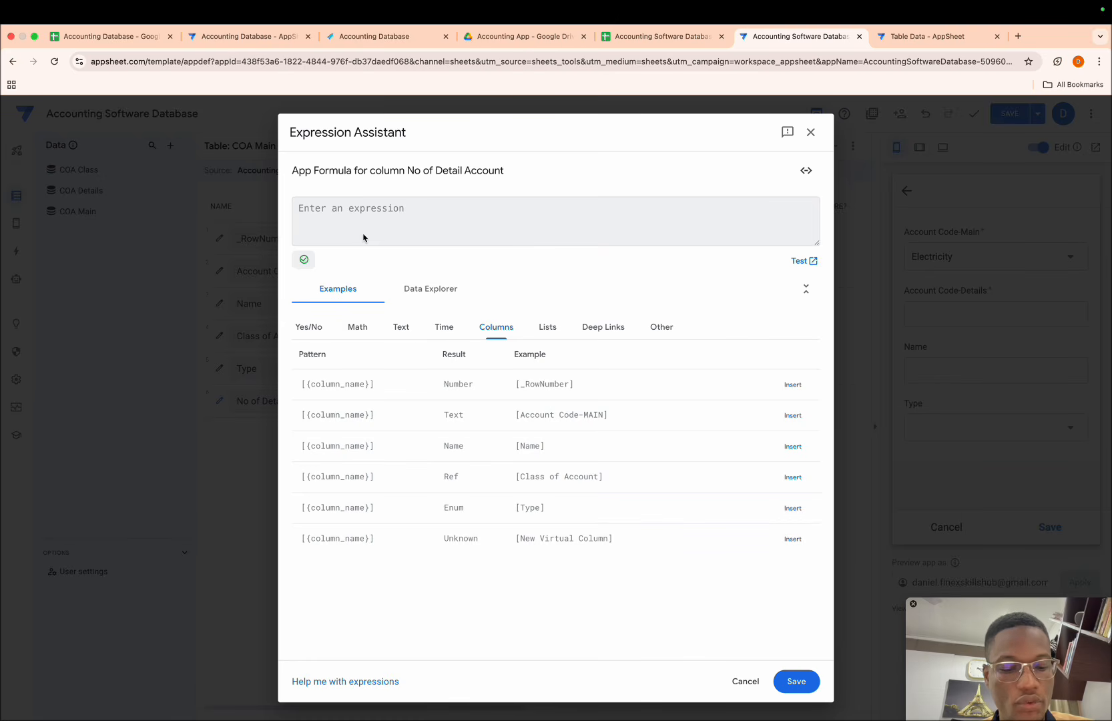
{"action": "type", "text": "coun"}
{"action": "key", "text": "Return"}
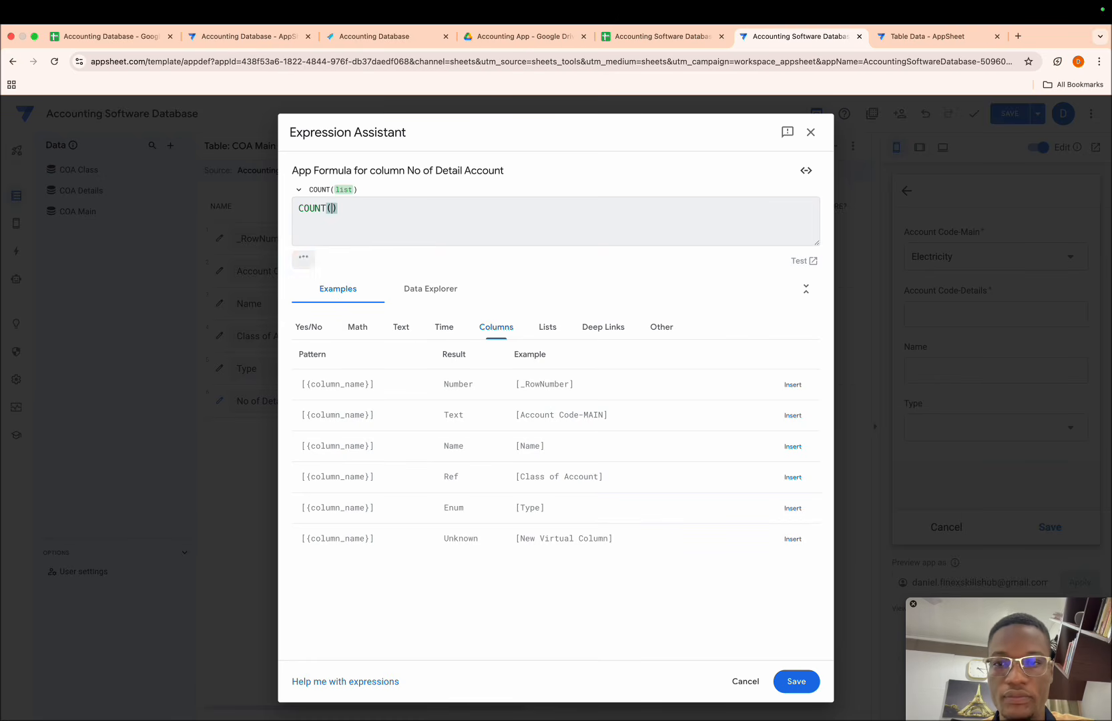
{"action": "type", "text": "[re"}
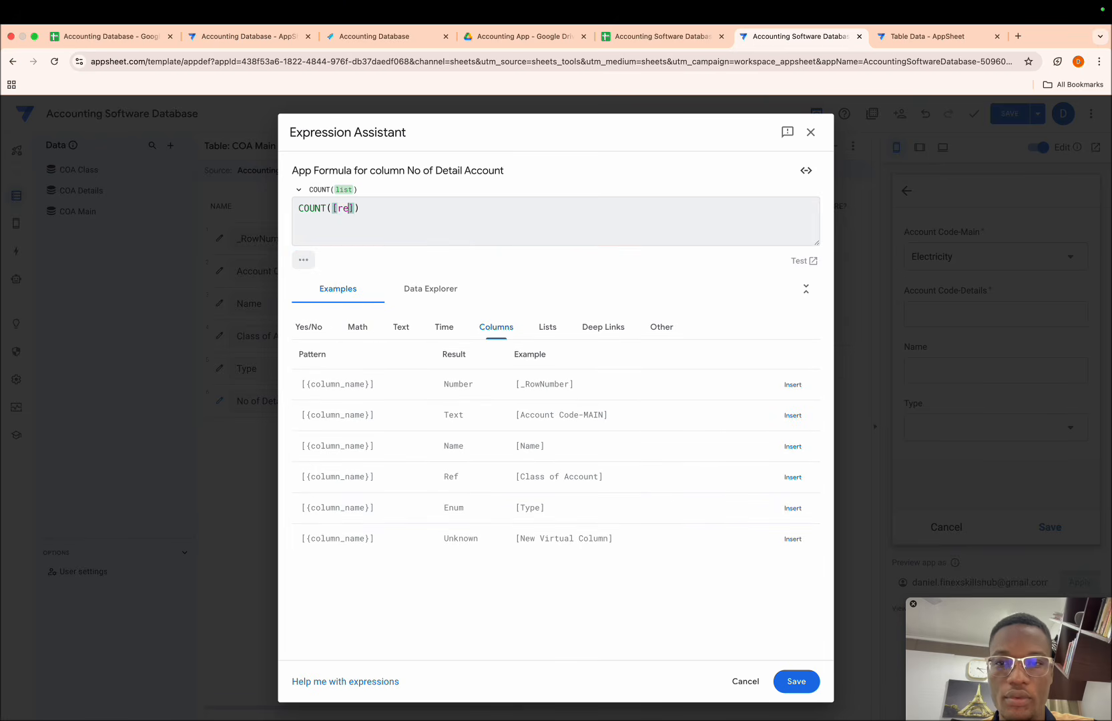
{"action": "type", "text": "la"}
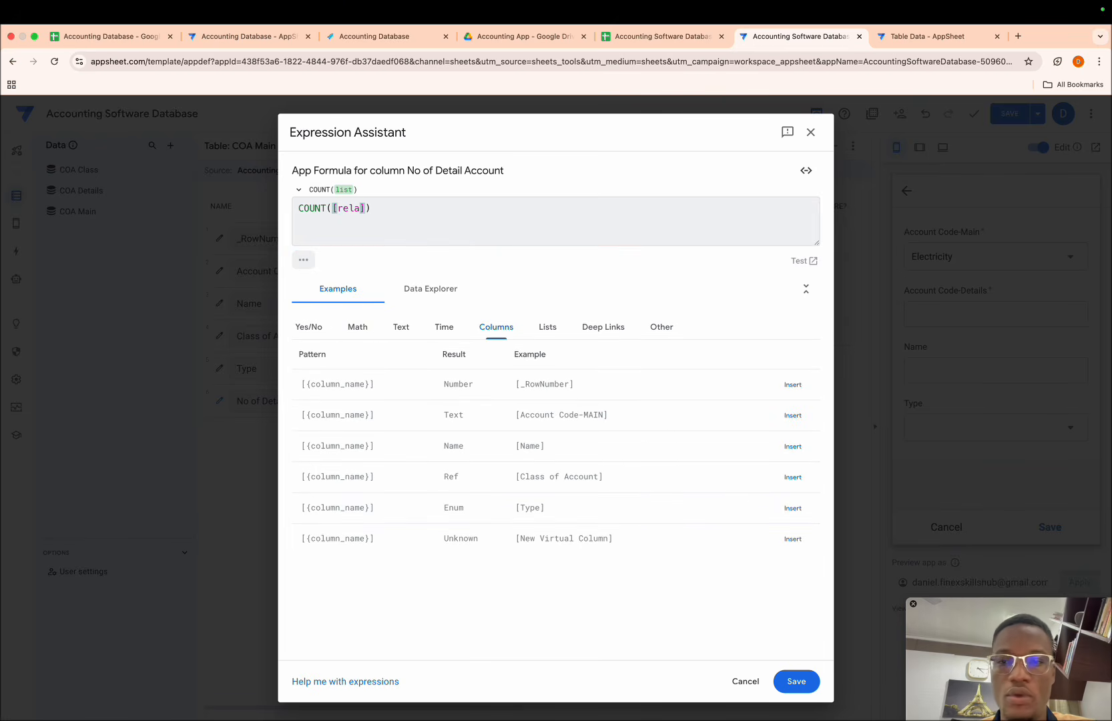
{"action": "left_click", "coordinate": [812, 131]}
{"action": "left_click", "coordinate": [638, 433]}
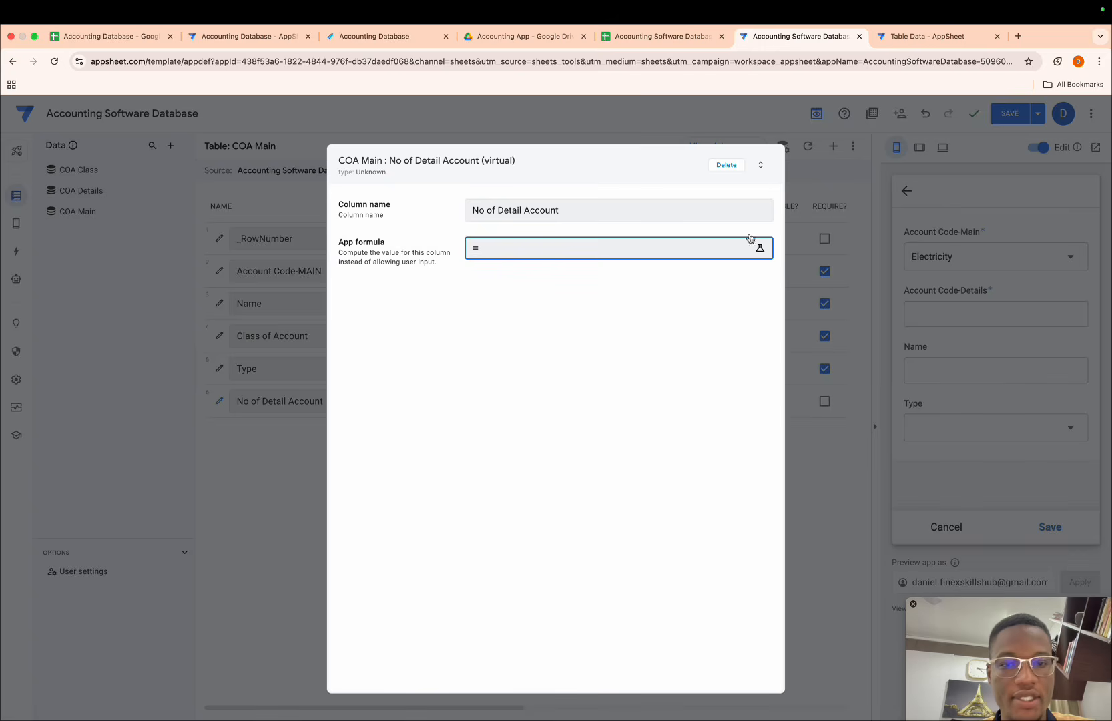
- Delete the No of Detail Account virtual column from COA Main and save the app
{"action": "left_click", "coordinate": [731, 170]}
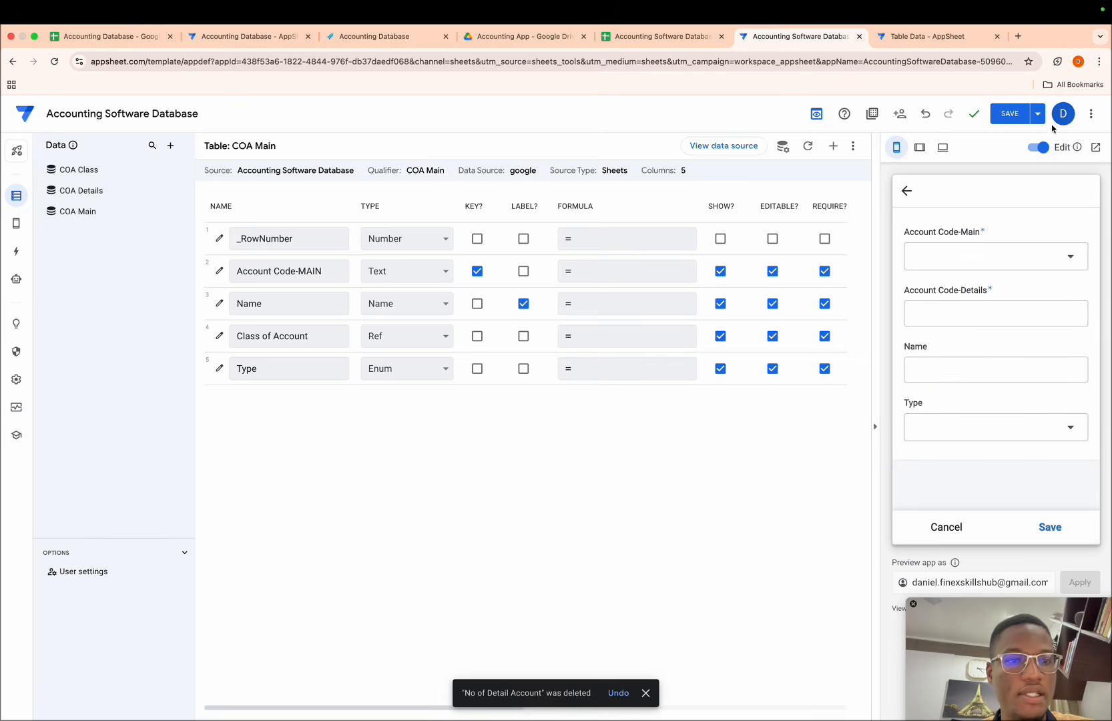
{"action": "left_click", "coordinate": [1011, 111]}
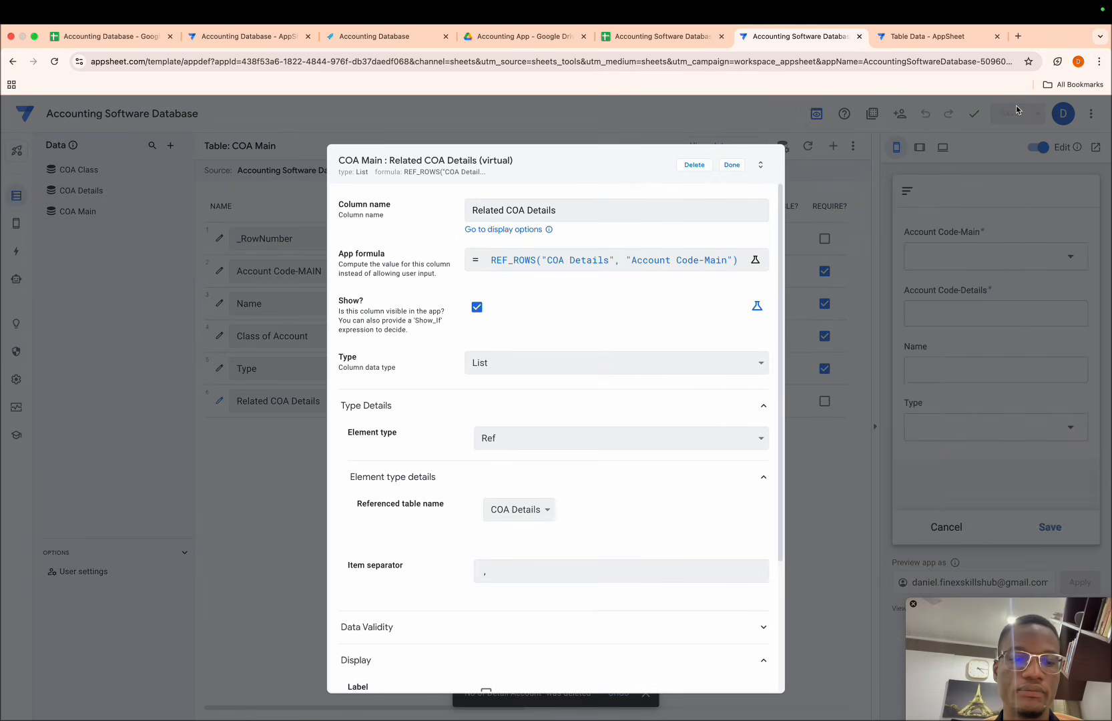
{"action": "left_click", "coordinate": [1017, 106]}
- Add a new virtual column named No of Detailed Accounts to the COA Main table
{"action": "left_click", "coordinate": [831, 147]}
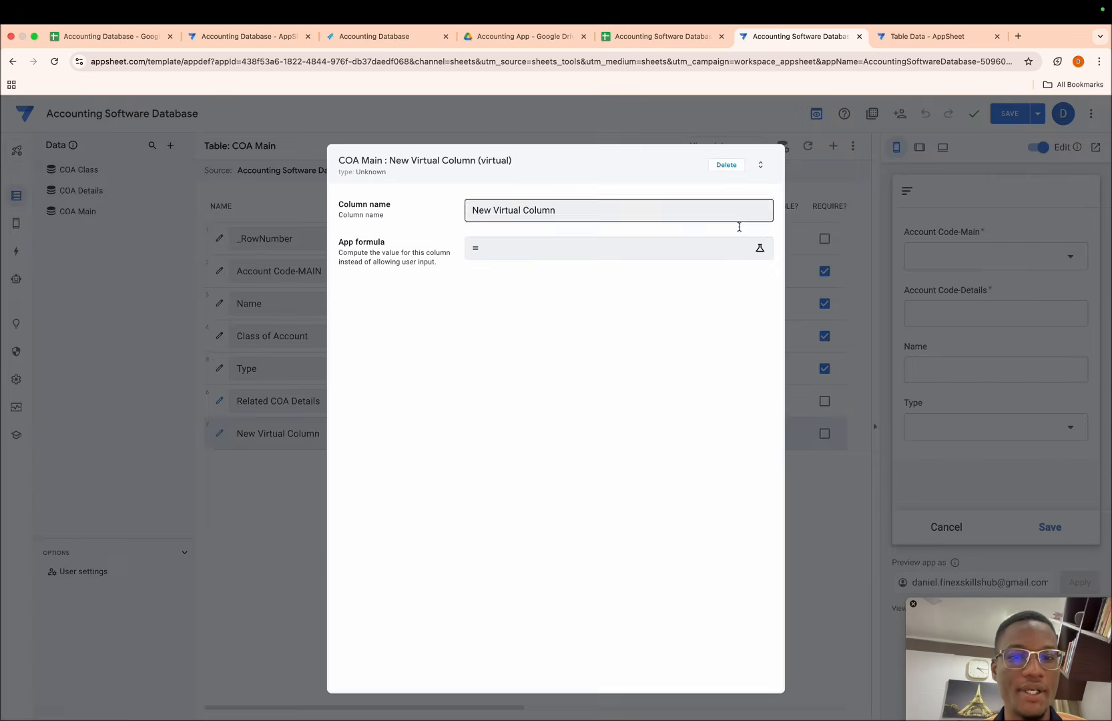
{"action": "left_click_drag", "start_coordinate": [617, 207], "coordinate": [459, 206]}
{"action": "key", "text": "BackSpace"}
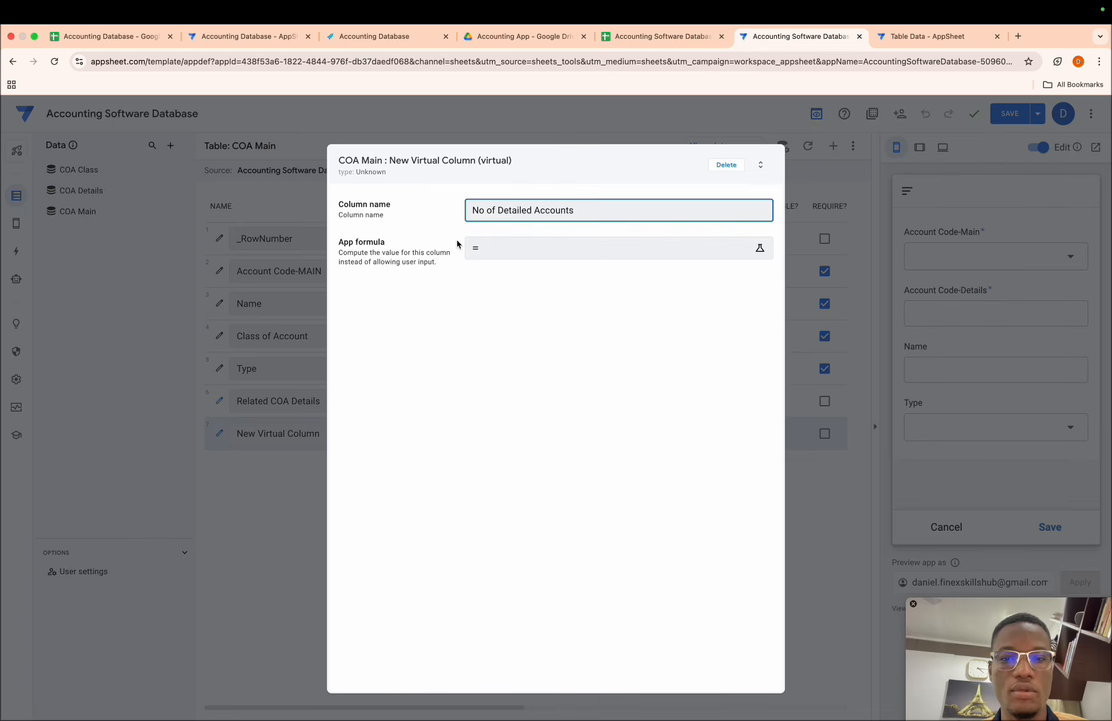
- Set the No of Detailed Accounts app formula to COUNT([Related COA Details][Account Code-Details]) and save the app
{"action": "left_click", "coordinate": [497, 248]}
{"action": "type", "text": "COU"}
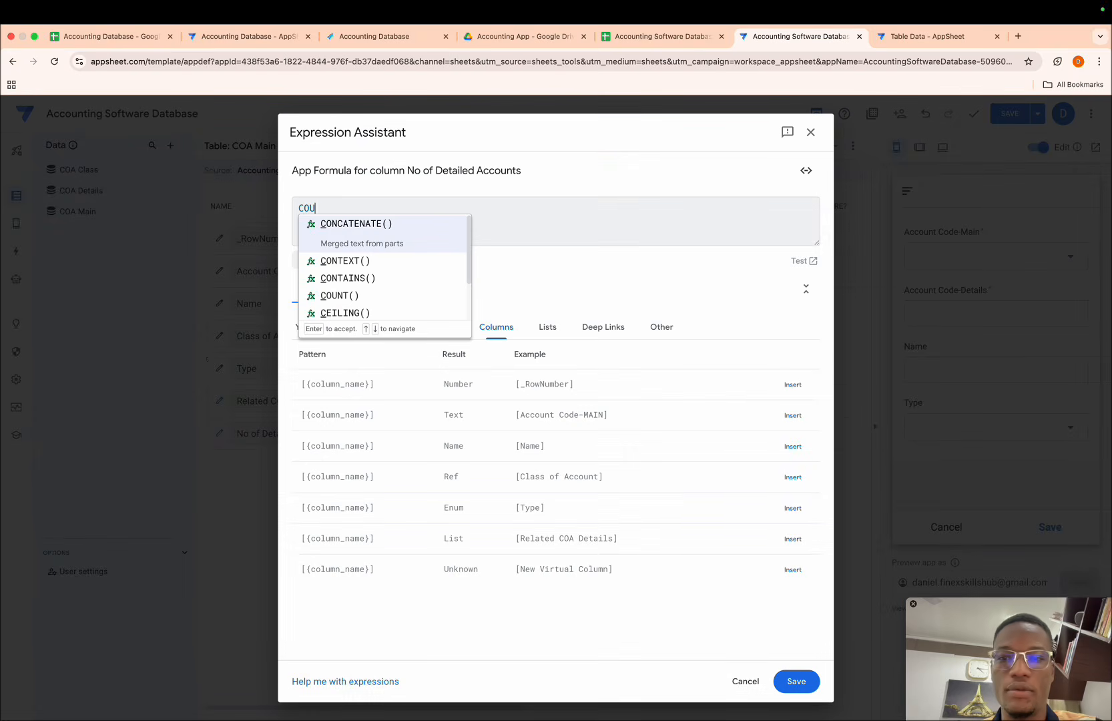
{"action": "type", "text": "NT"}
{"action": "key", "text": "Return"}
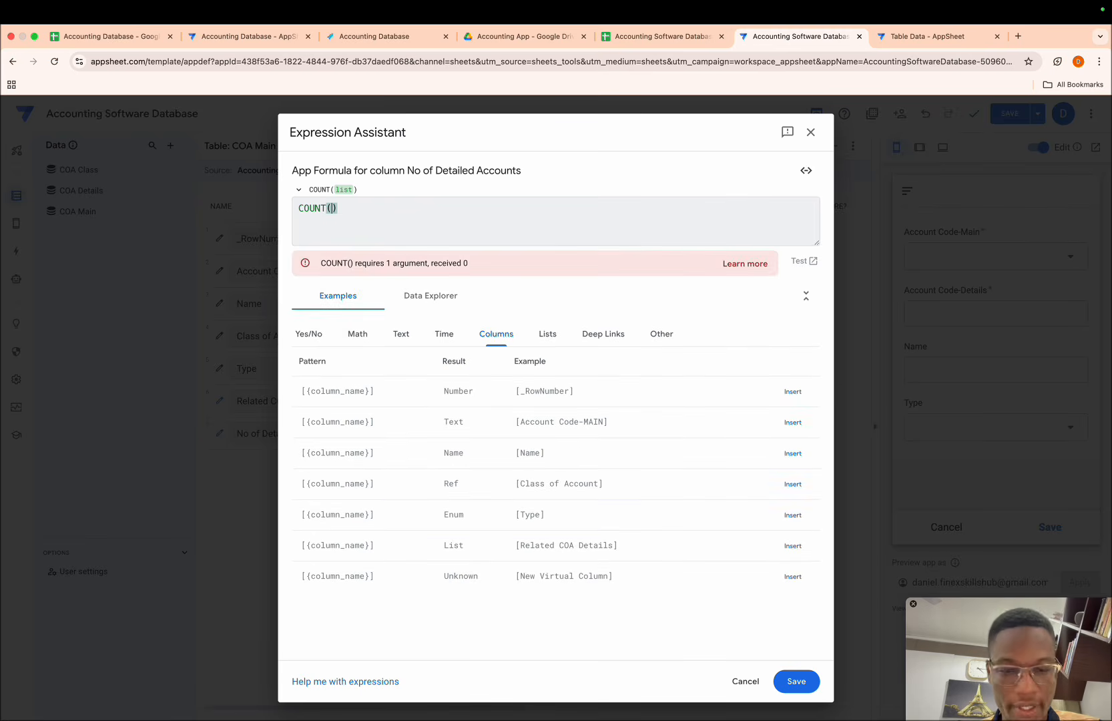
{"action": "type", "text": "[Rel"}
{"action": "key", "text": "Return"}
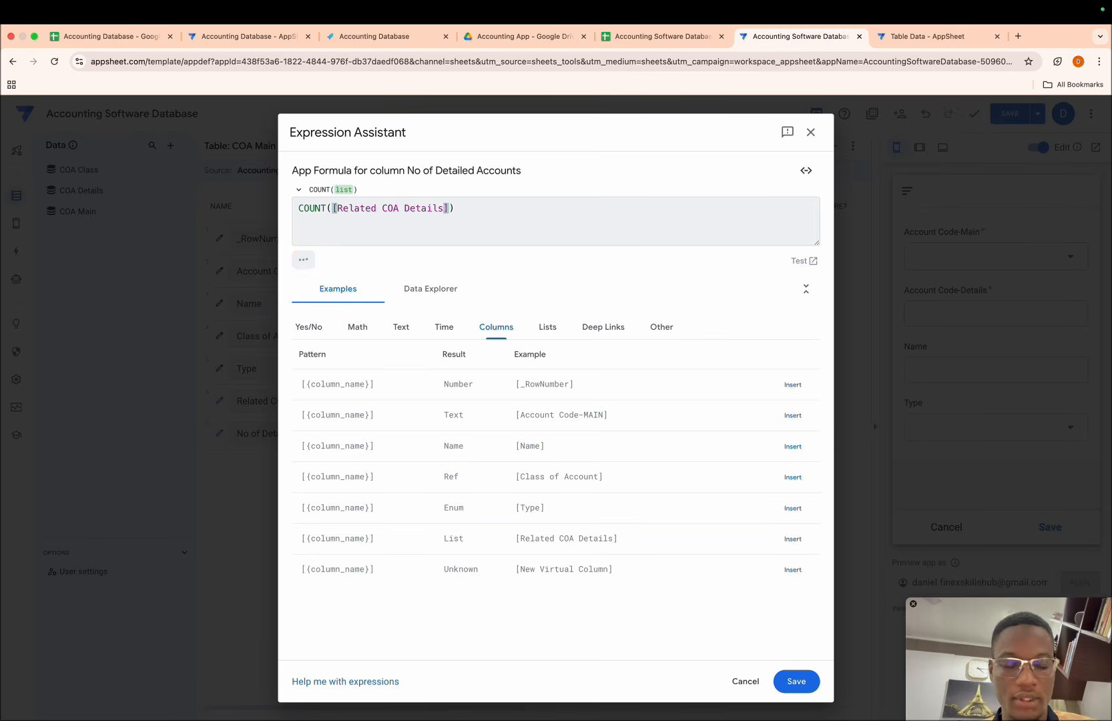
{"action": "type", "text": "["}
{"action": "key", "text": "Down"}
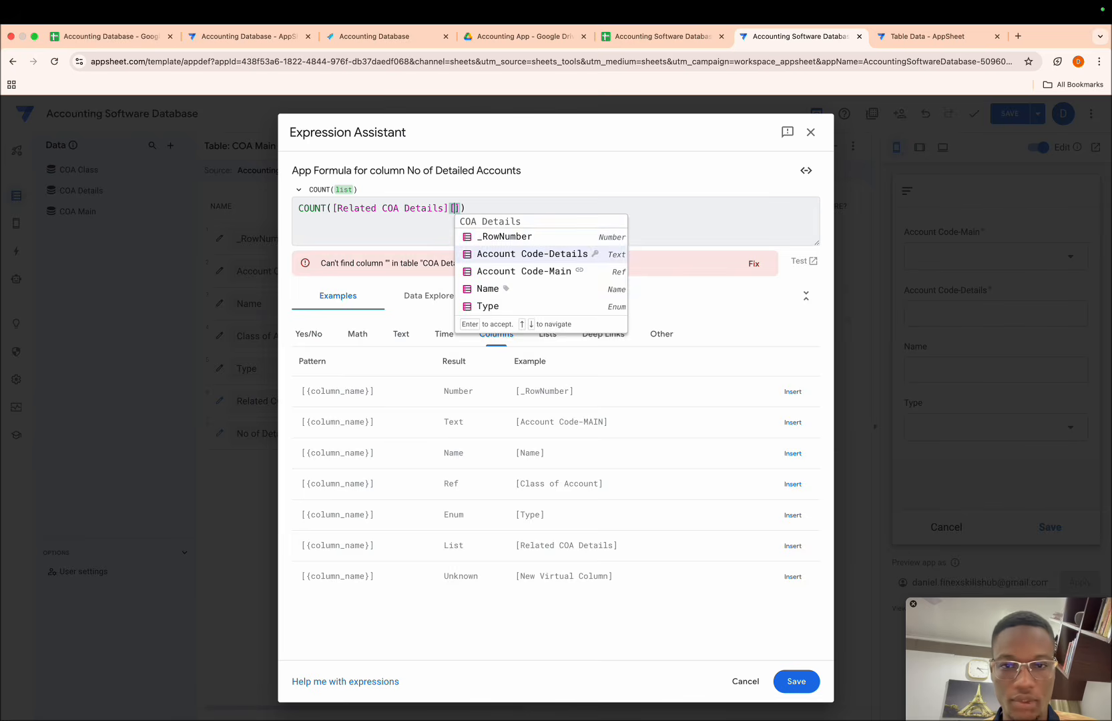
{"action": "key", "text": "Return"}
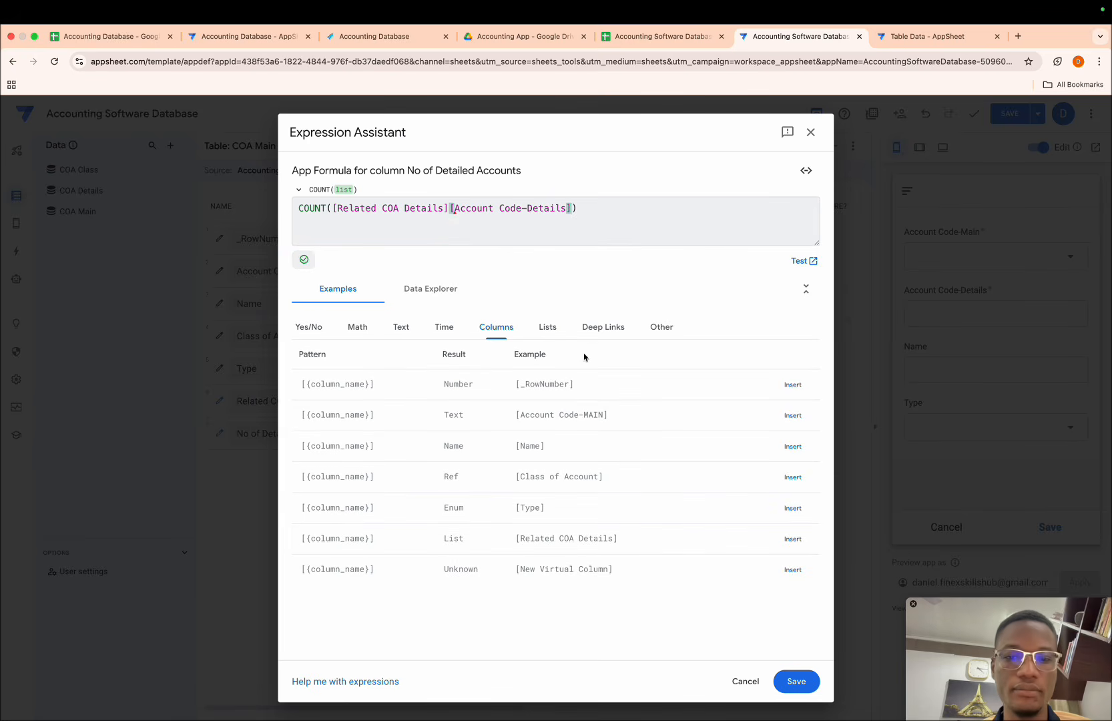
{"action": "left_click", "coordinate": [797, 681]}
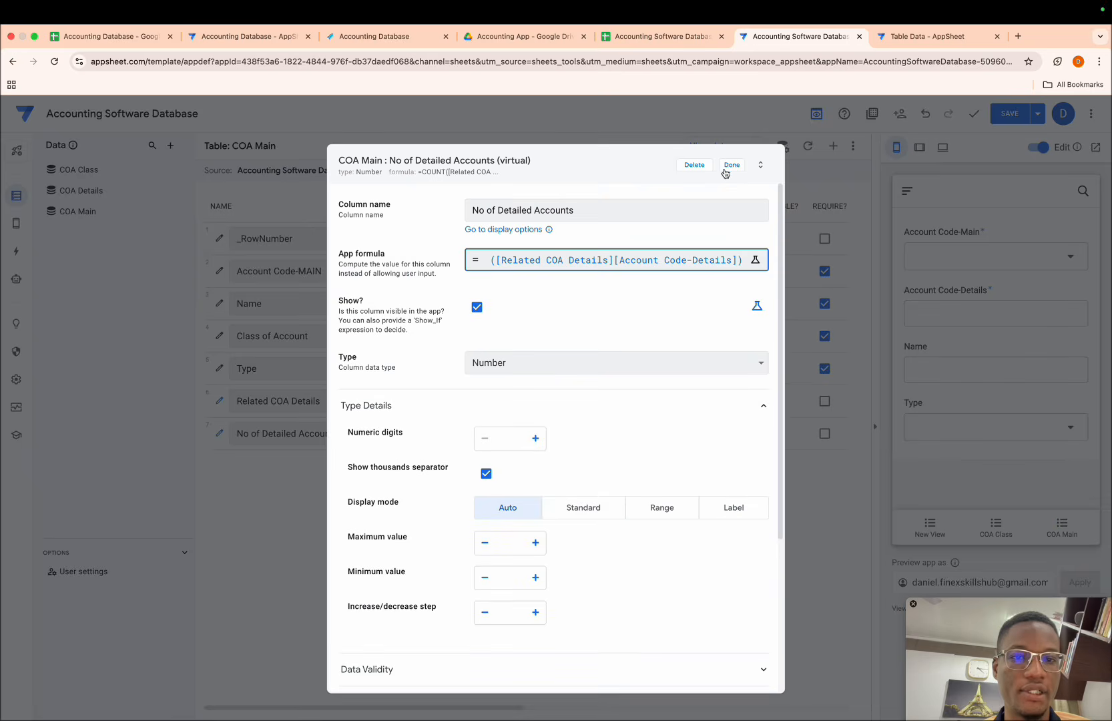
{"action": "left_click", "coordinate": [723, 170]}
{"action": "left_click", "coordinate": [993, 113]}
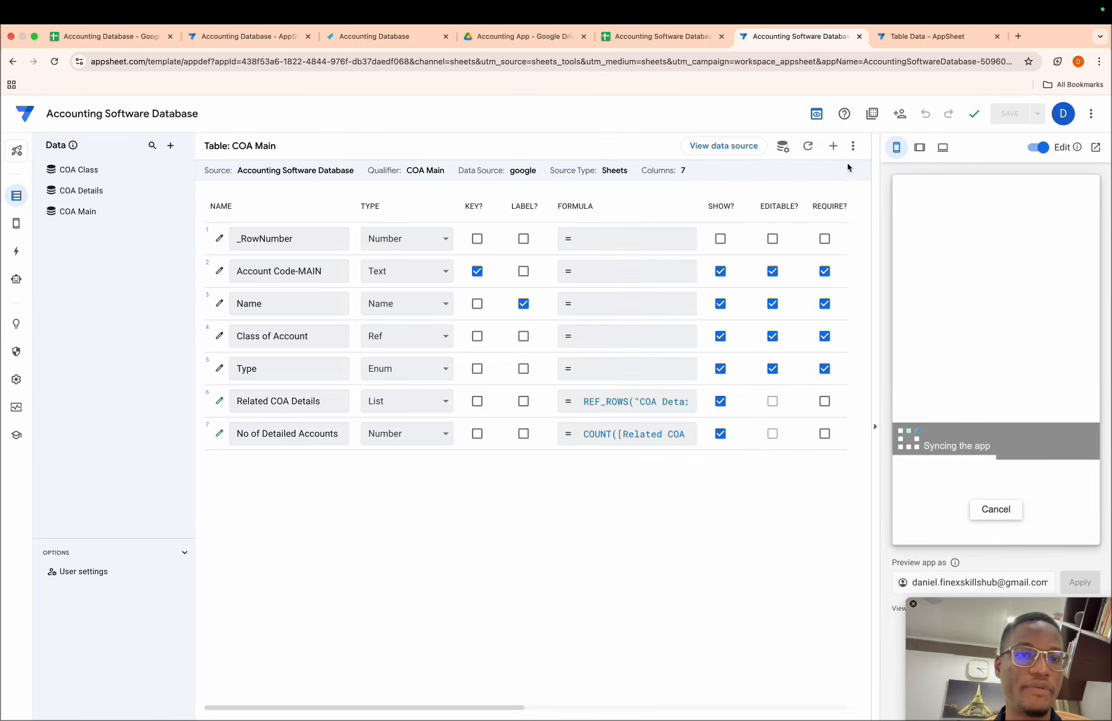
- View the COA Main table's data and examine the Related COA Details and No of Detailed Accounts columns
{"action": "left_click", "coordinate": [853, 148]}
{"action": "left_click", "coordinate": [887, 166]}
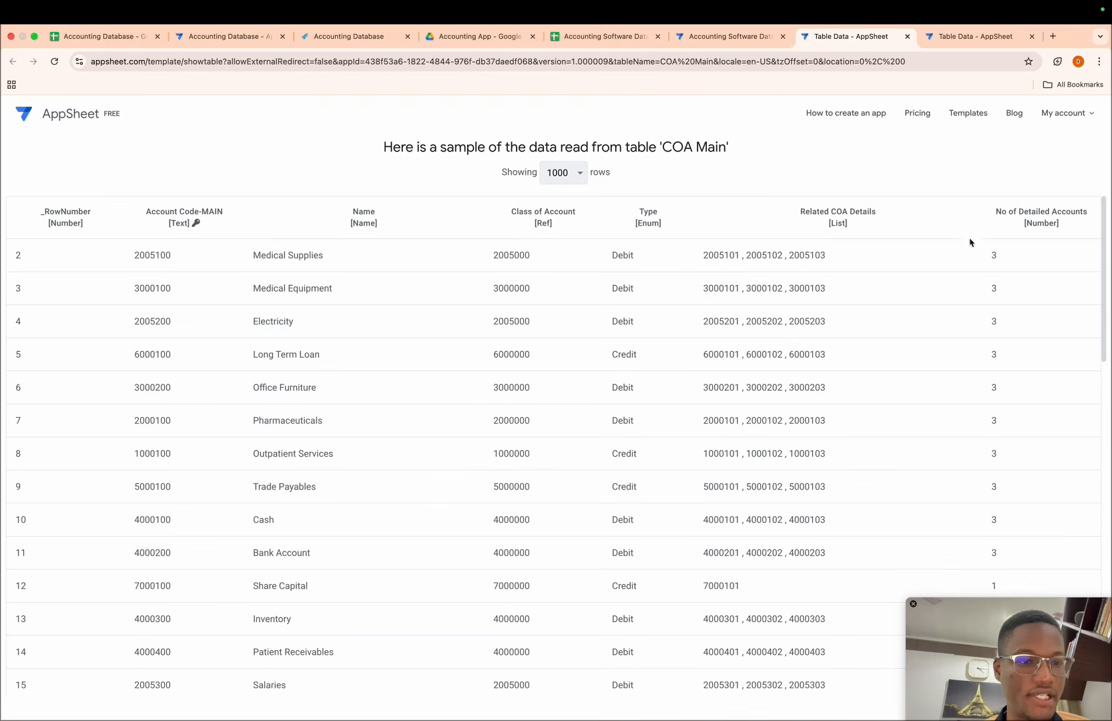
{"action": "scroll", "coordinate": [1009, 366], "scroll_direction": "down", "scroll_amount": 3}
{"action": "scroll", "coordinate": [1009, 366], "scroll_direction": "down", "scroll_amount": 15}
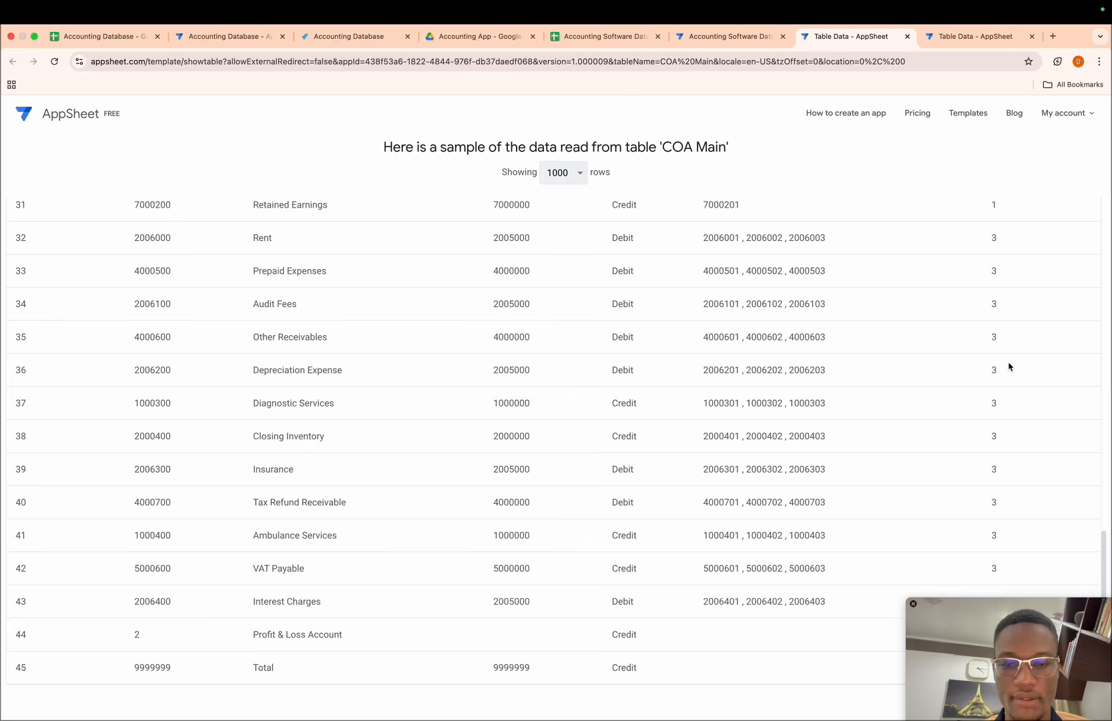
{"action": "scroll", "coordinate": [1008, 366], "scroll_direction": "up", "scroll_amount": 20}
- Begin the initial value expression of Account Code-Details in the COA Details table with [Account Code-Main].[No of Detailed Accounts]
{"action": "left_click", "coordinate": [742, 47]}
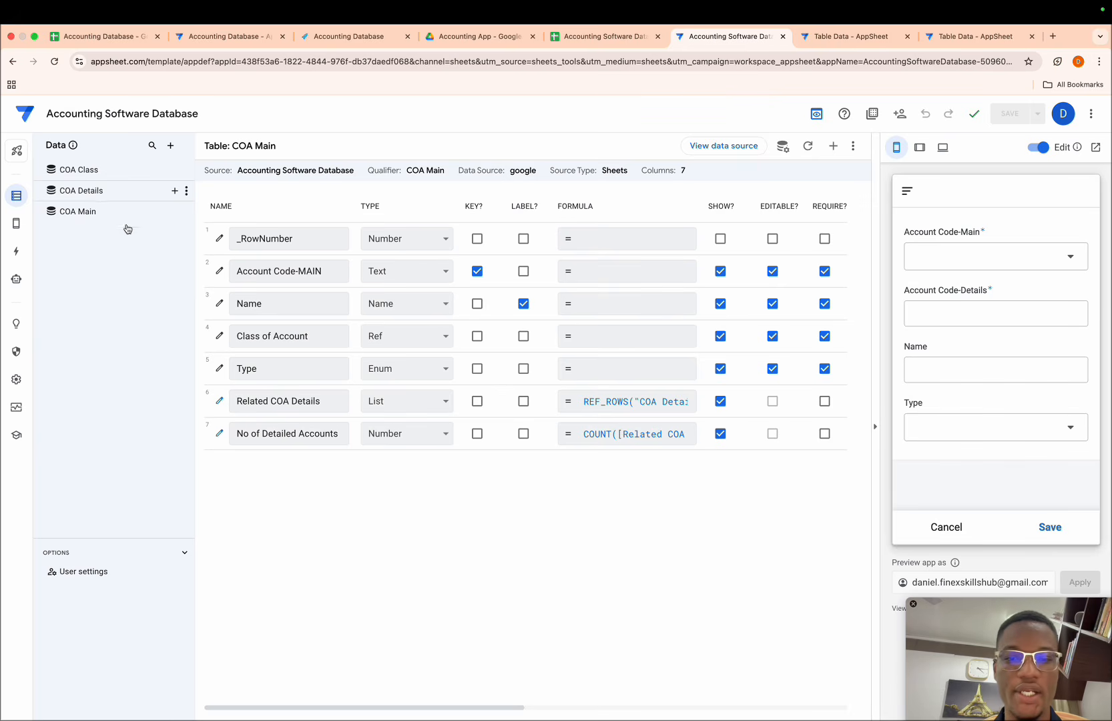
{"action": "left_click", "coordinate": [100, 191]}
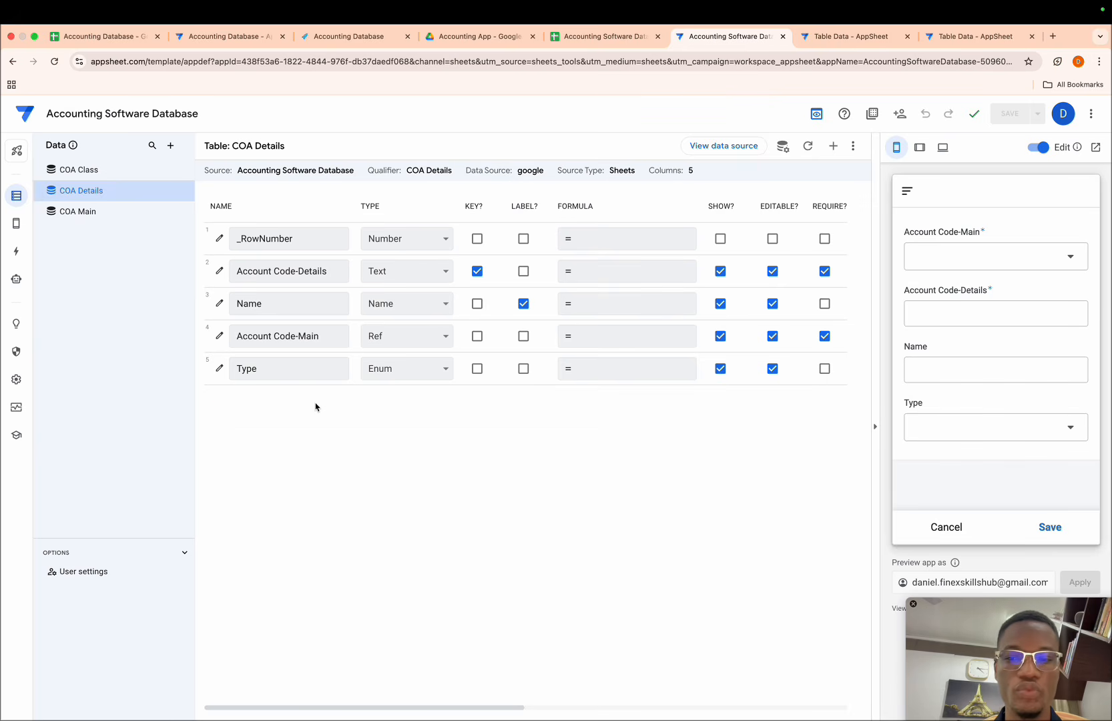
{"action": "left_click", "coordinate": [219, 271]}
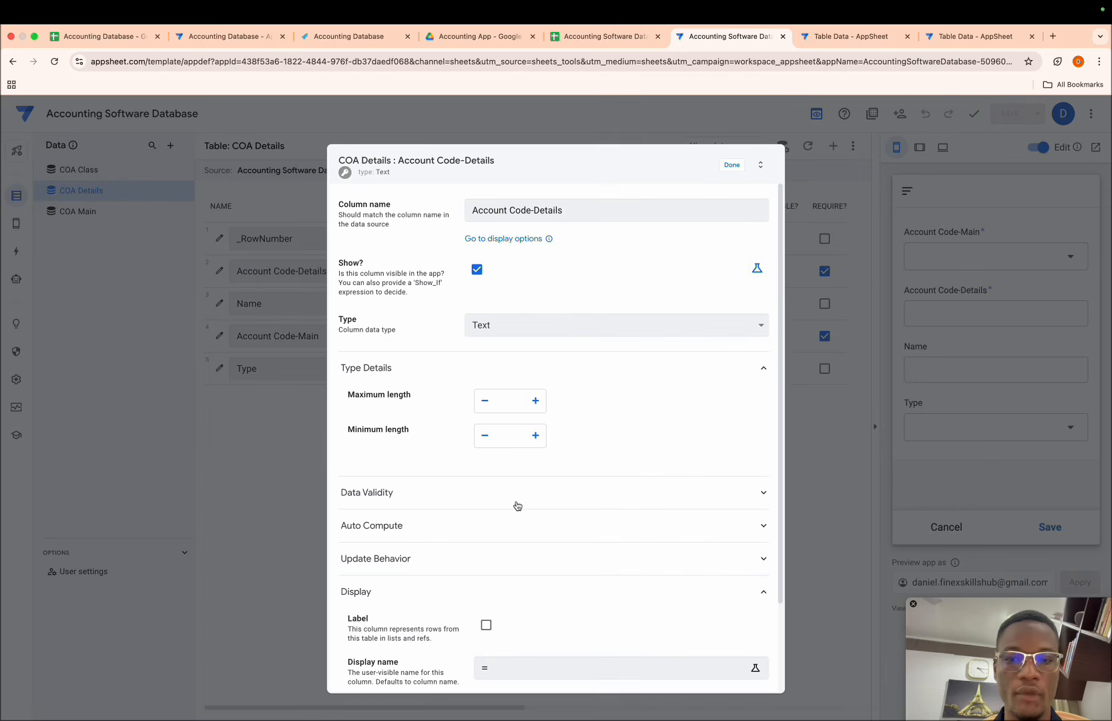
{"action": "scroll", "coordinate": [517, 506], "scroll_direction": "down", "scroll_amount": 2}
{"action": "left_click", "coordinate": [540, 478]}
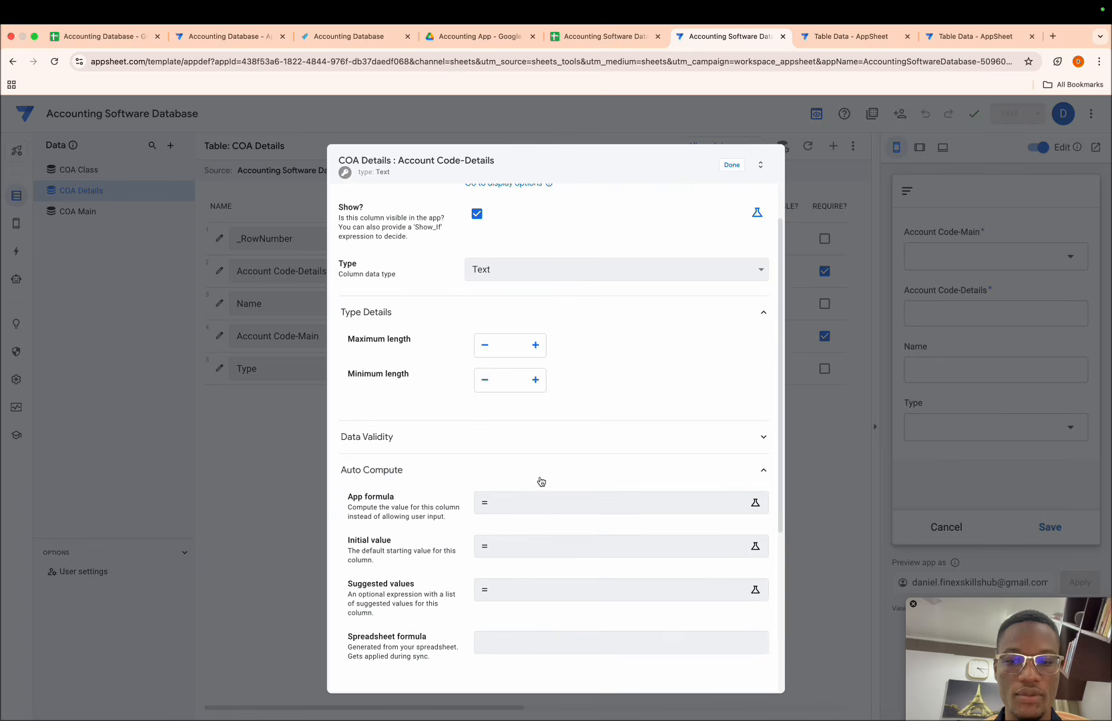
{"action": "left_click", "coordinate": [538, 546]}
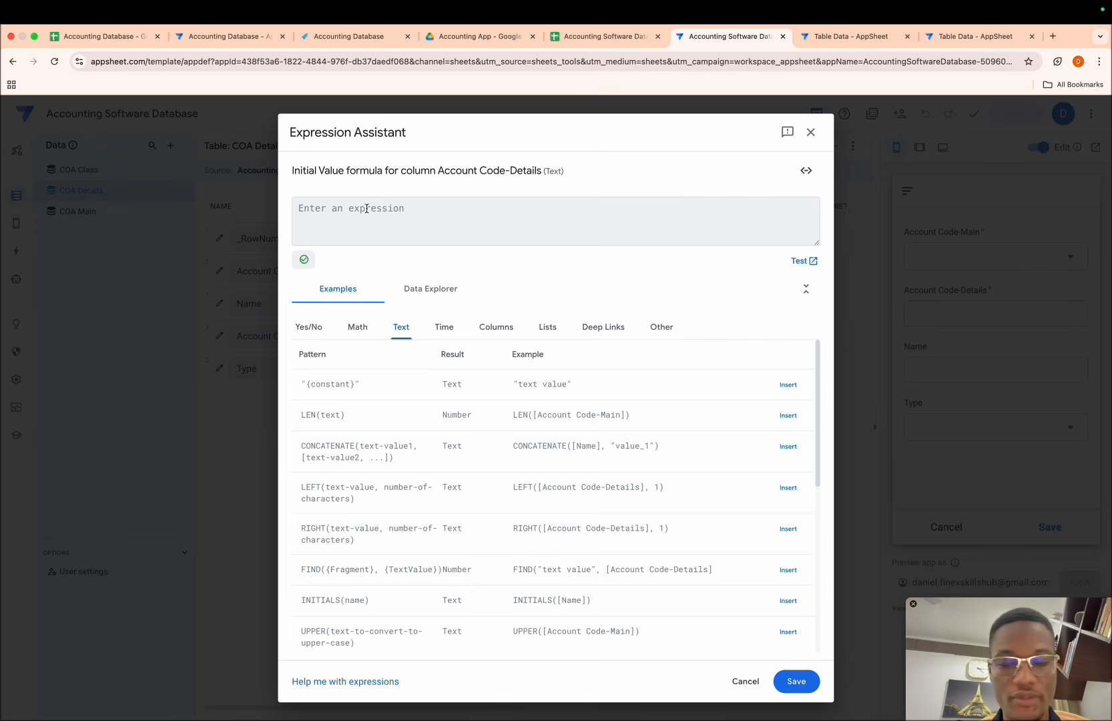
{"action": "type", "text": "["}
{"action": "key", "text": "Down"}
{"action": "key", "text": "Down"}
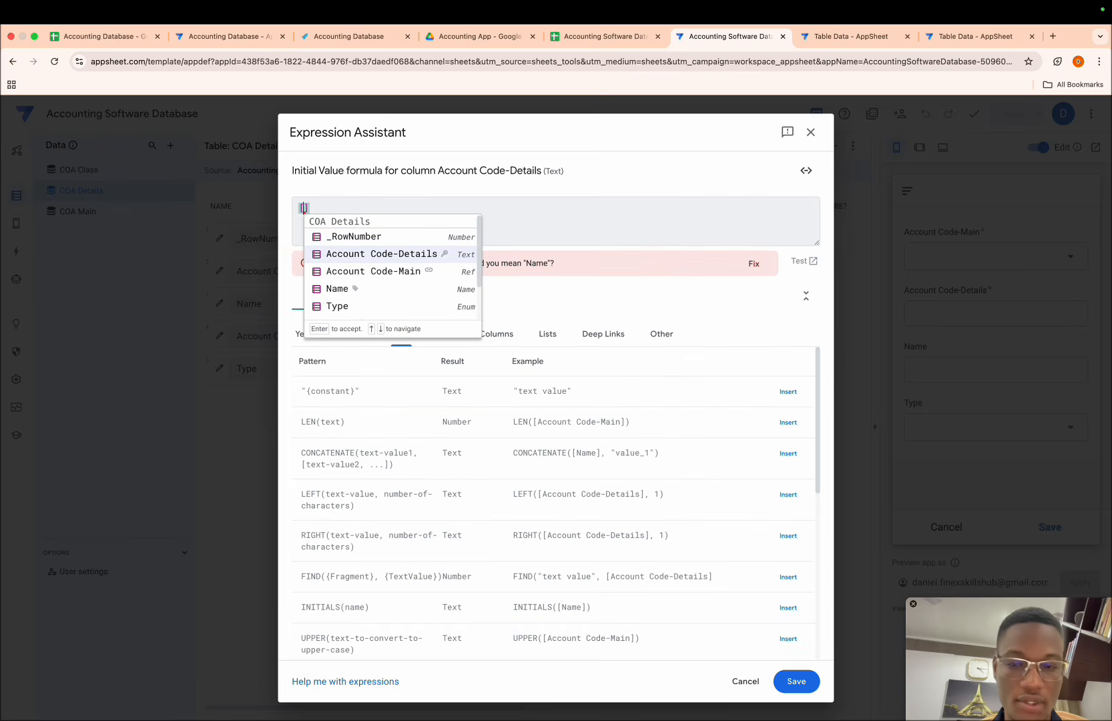
{"action": "key", "text": "Return"}
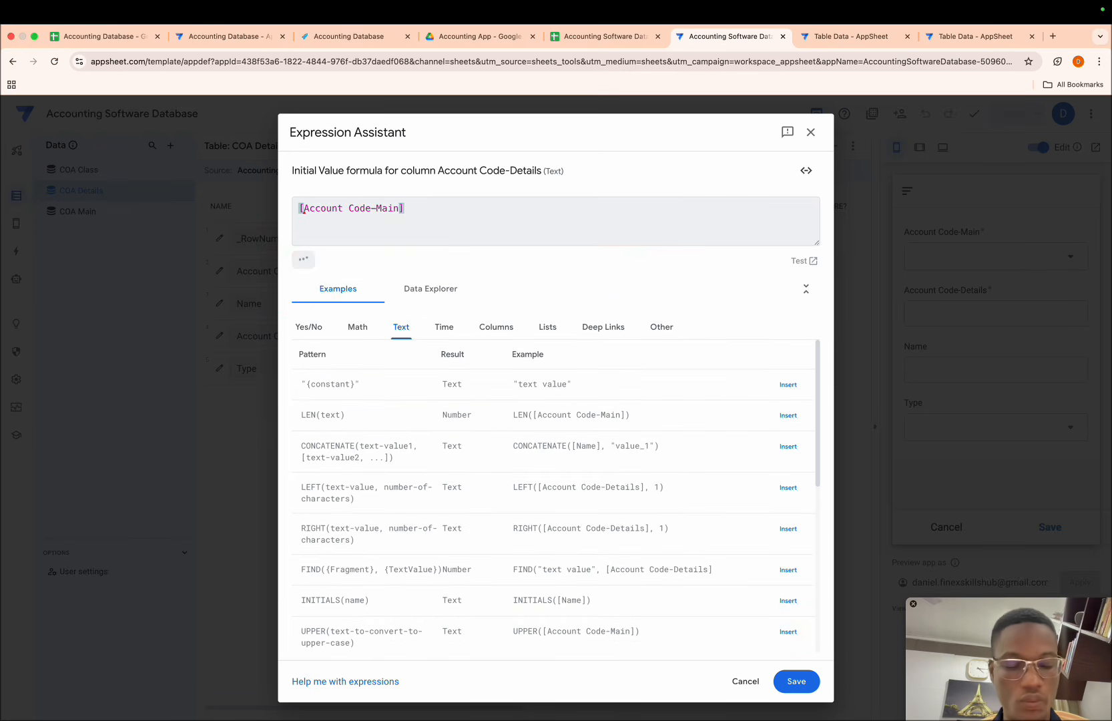
{"action": "type", "text": ".[no"}
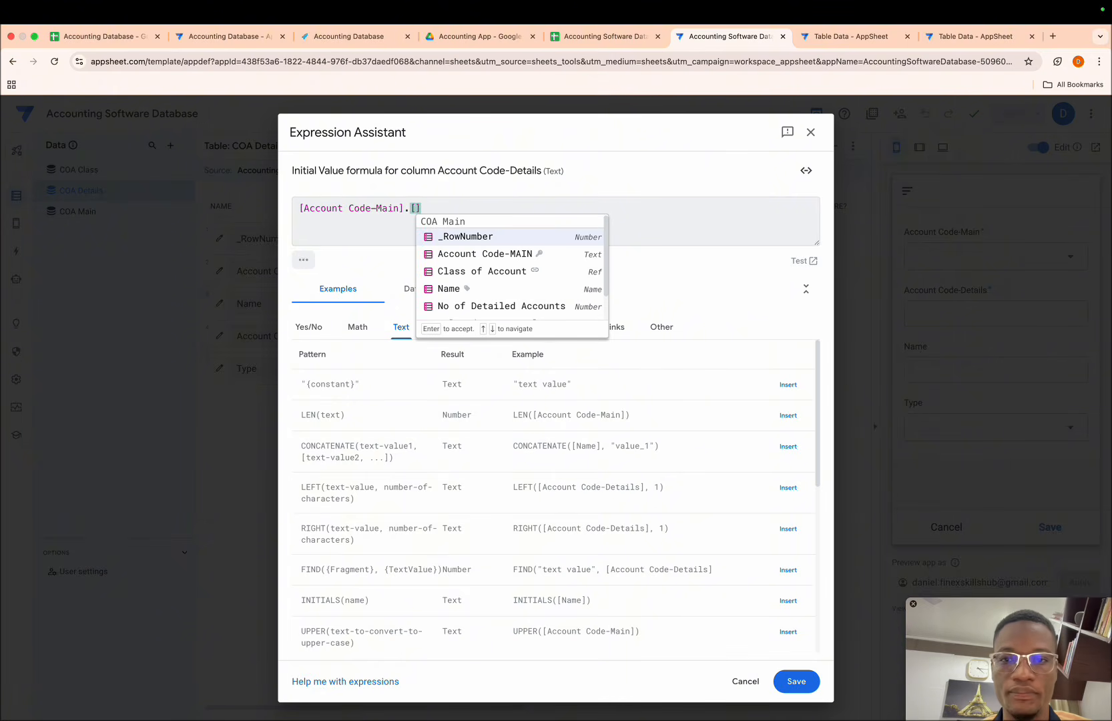
{"action": "key", "text": "Return"}
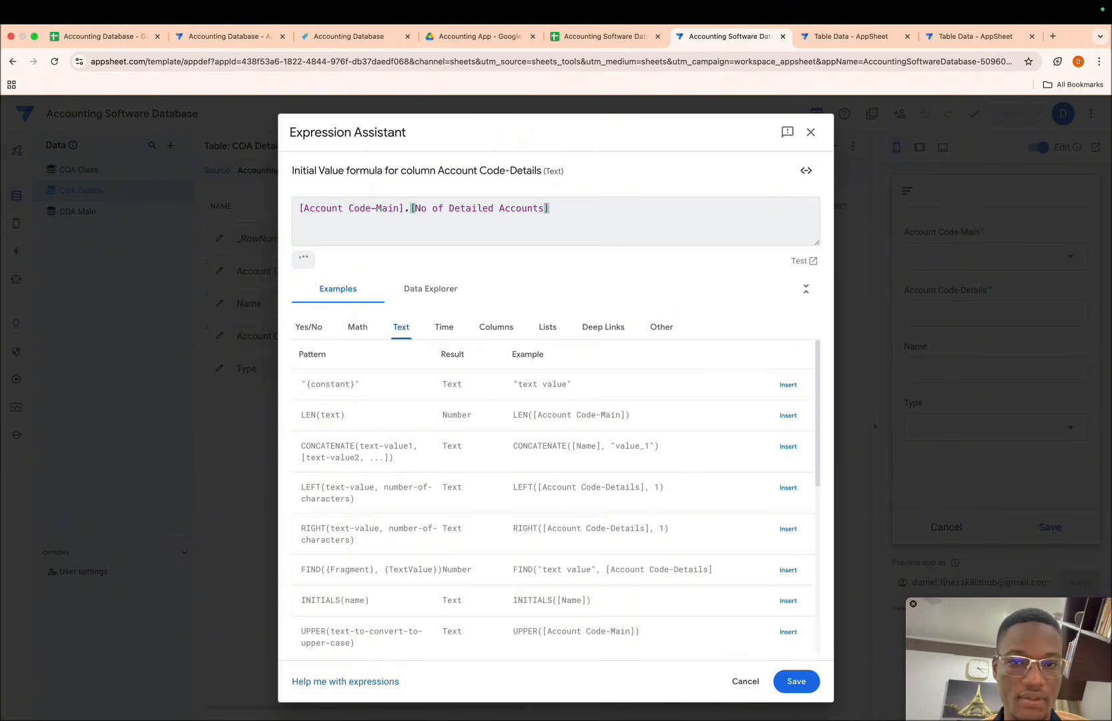
- Extend the Account Code-Details initial value expression with +[Account Code-Main]+1
{"action": "type", "text": "+"}
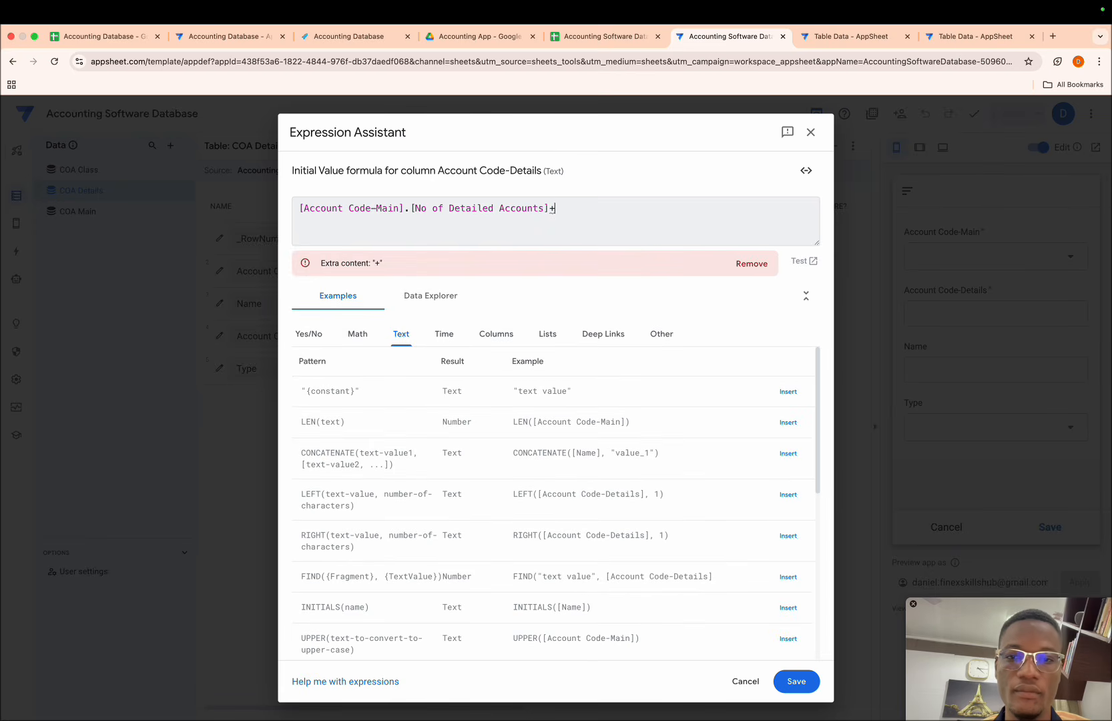
{"action": "type", "text": "["}
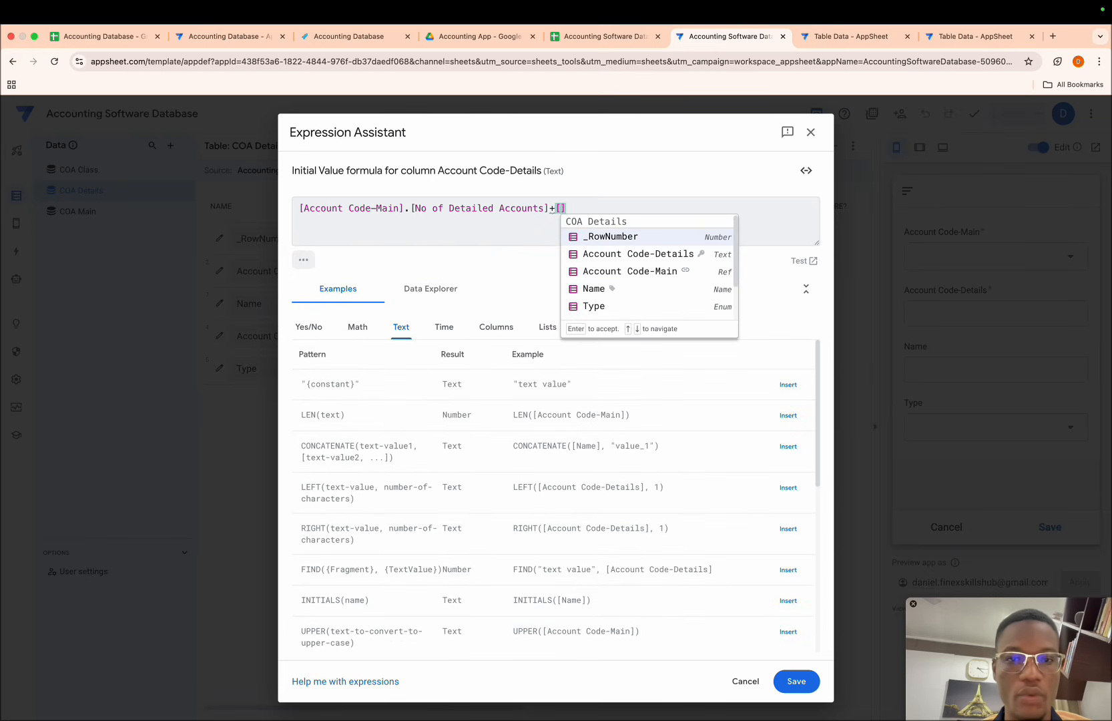
{"action": "key", "text": "Down"}
{"action": "key", "text": "Down"}
{"action": "key", "text": "Return"}
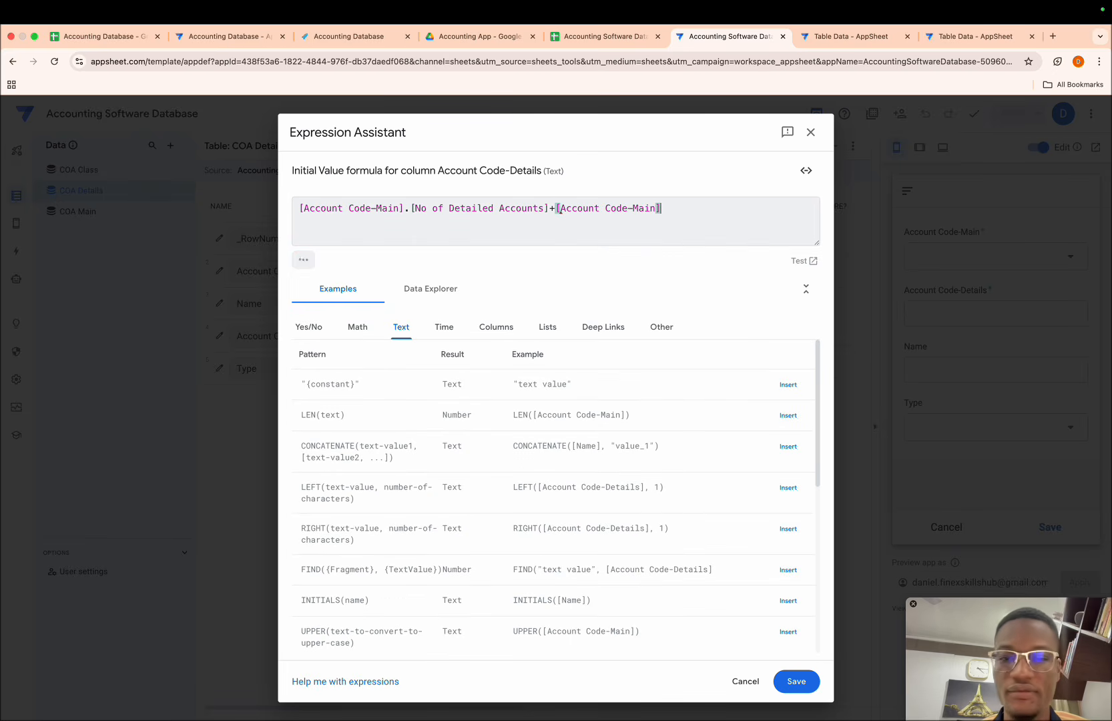
{"action": "type", "text": "+"}
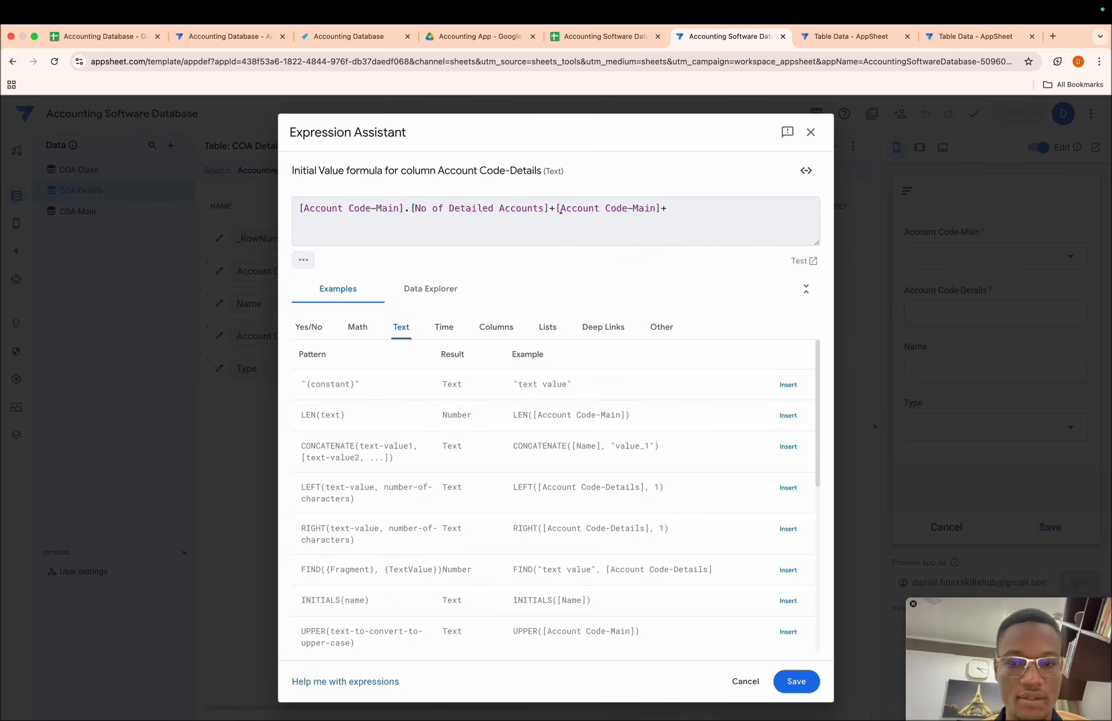
{"action": "type", "text": "1"}
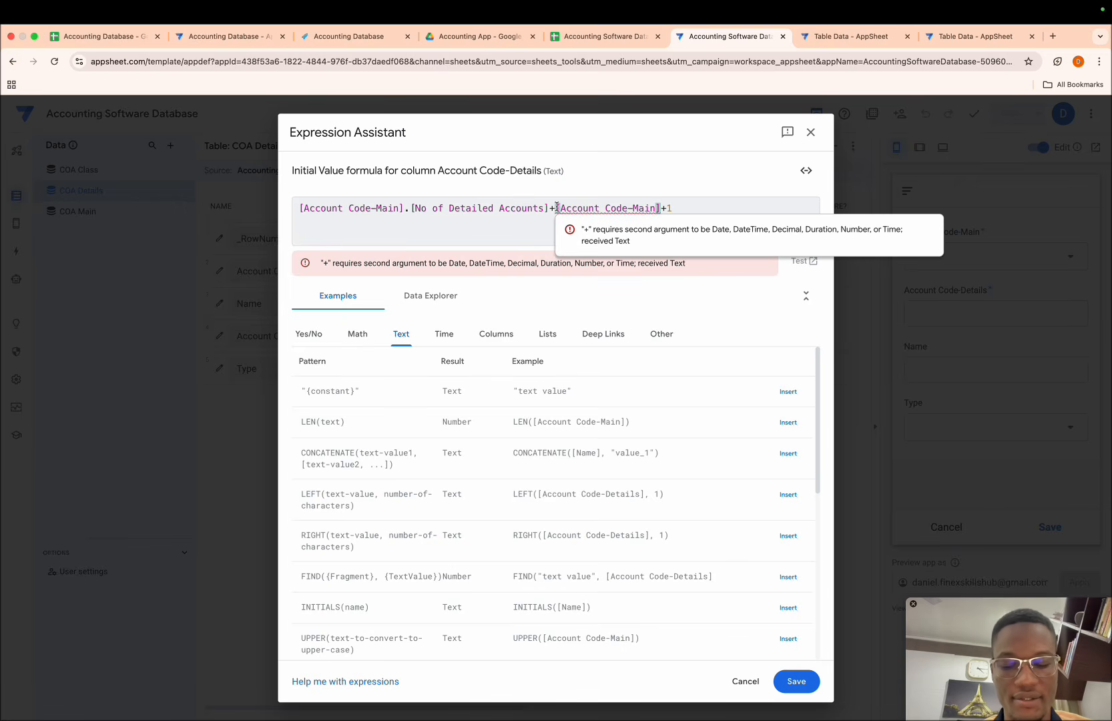
- Wrap the second [Account Code-Main] reference in Number() and save the expression and the column settings
{"action": "left_click", "coordinate": [557, 208]}
{"action": "type", "text": "Number("}
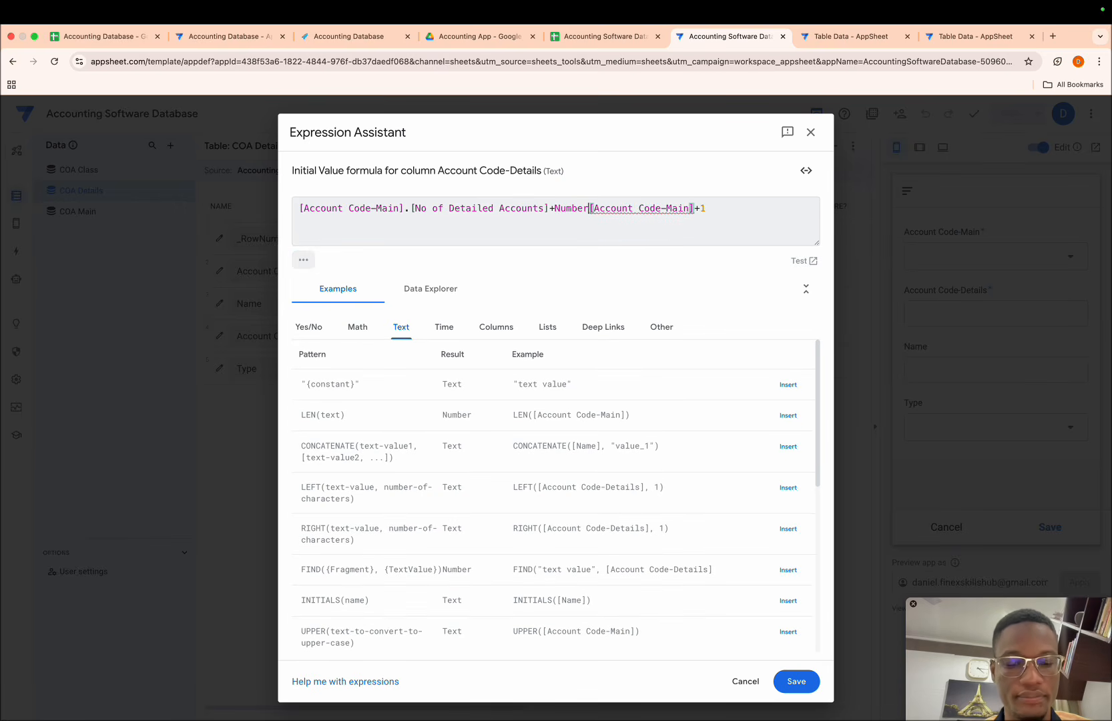
{"action": "left_click", "coordinate": [698, 209]}
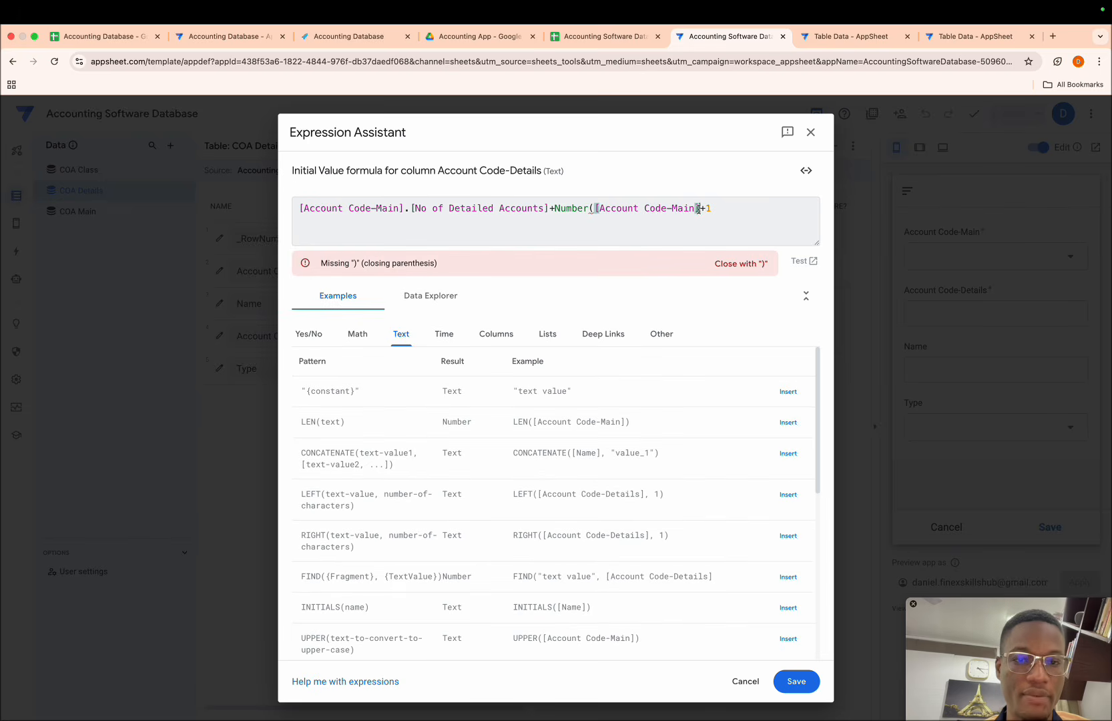
{"action": "type", "text": ")"}
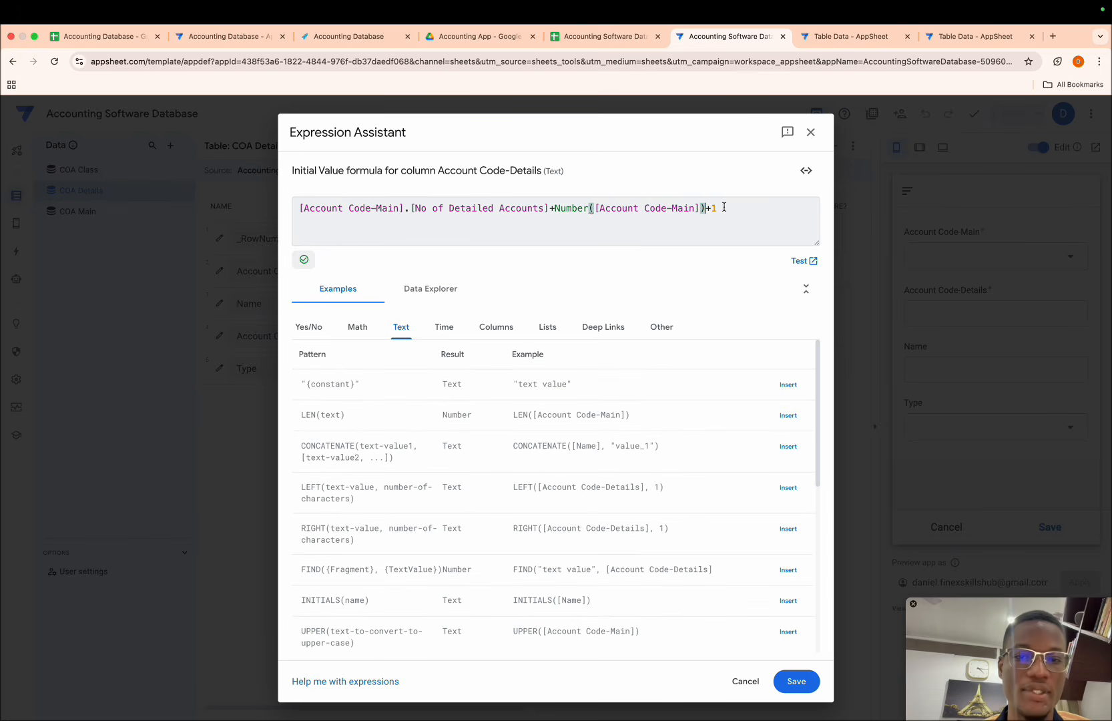
{"action": "left_click", "coordinate": [789, 681]}
{"action": "left_click", "coordinate": [731, 164]}
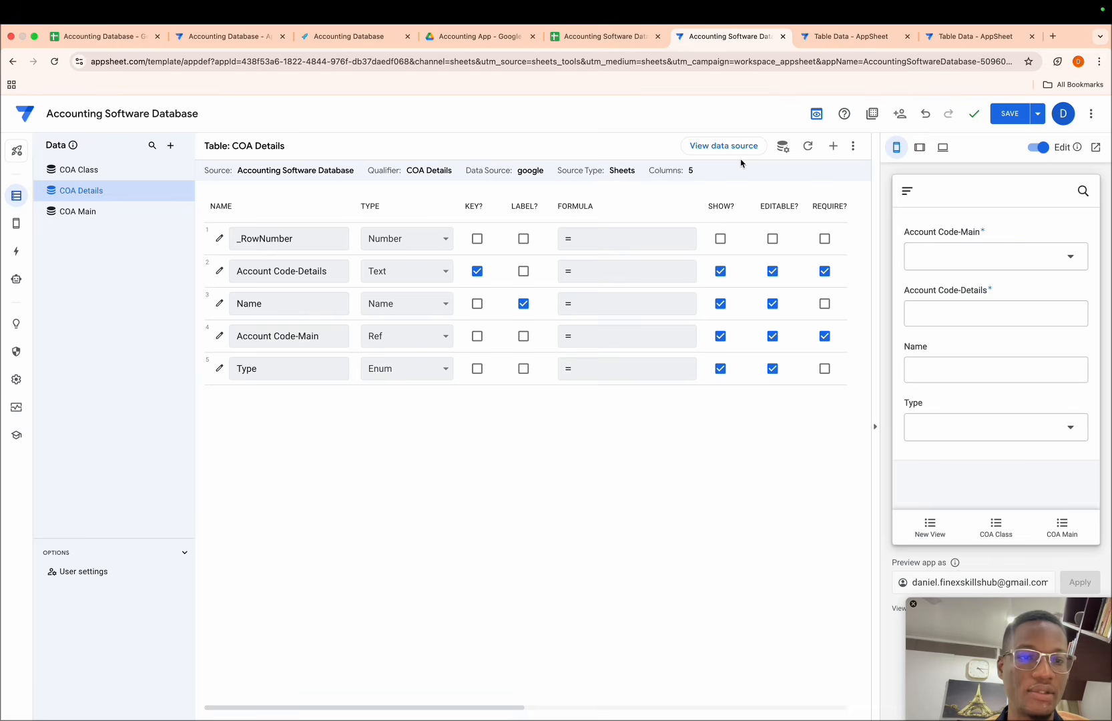
- Save the app and choose Medical Supplies as the Account Code-Main in the preview form
{"action": "left_click", "coordinate": [1007, 115]}
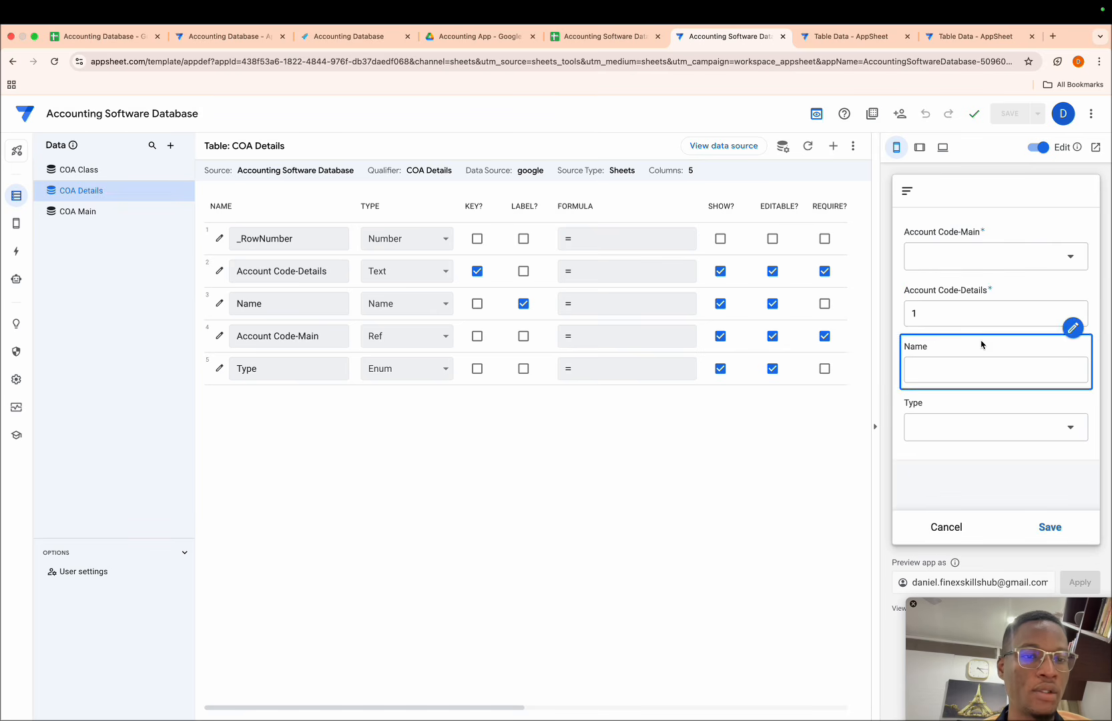
{"action": "left_click", "coordinate": [1030, 255]}
{"action": "left_click", "coordinate": [980, 282]}
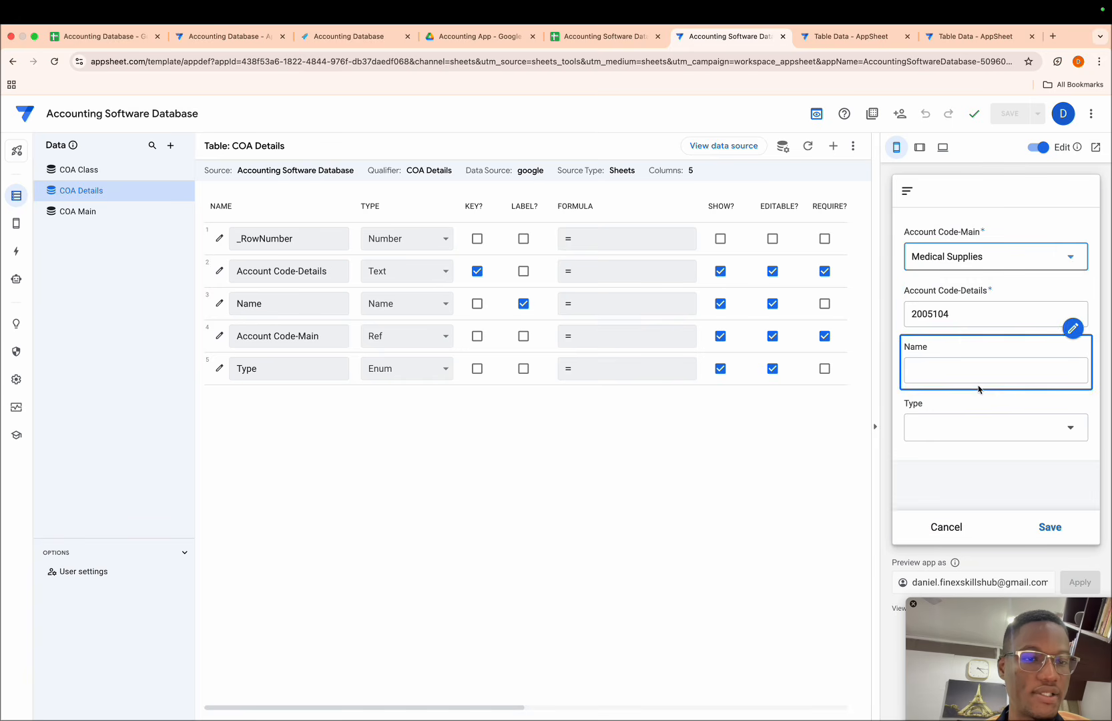
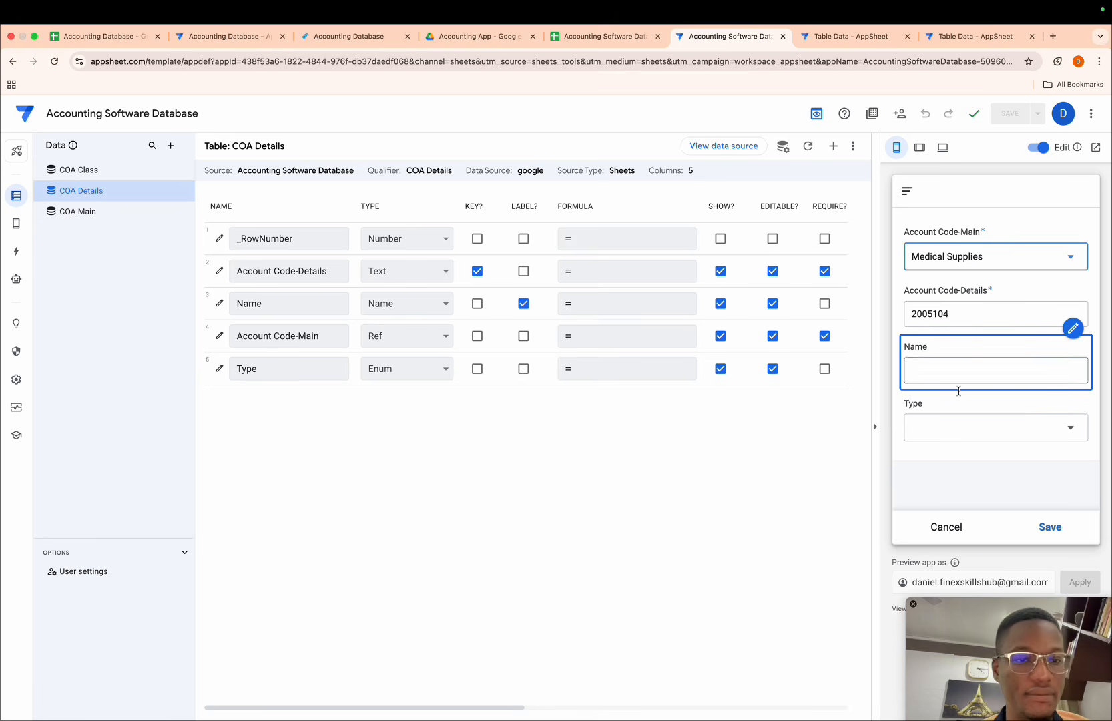
- Make the Name column of COA Details required through its data validity settings in the form view
{"action": "left_click", "coordinate": [1072, 332]}
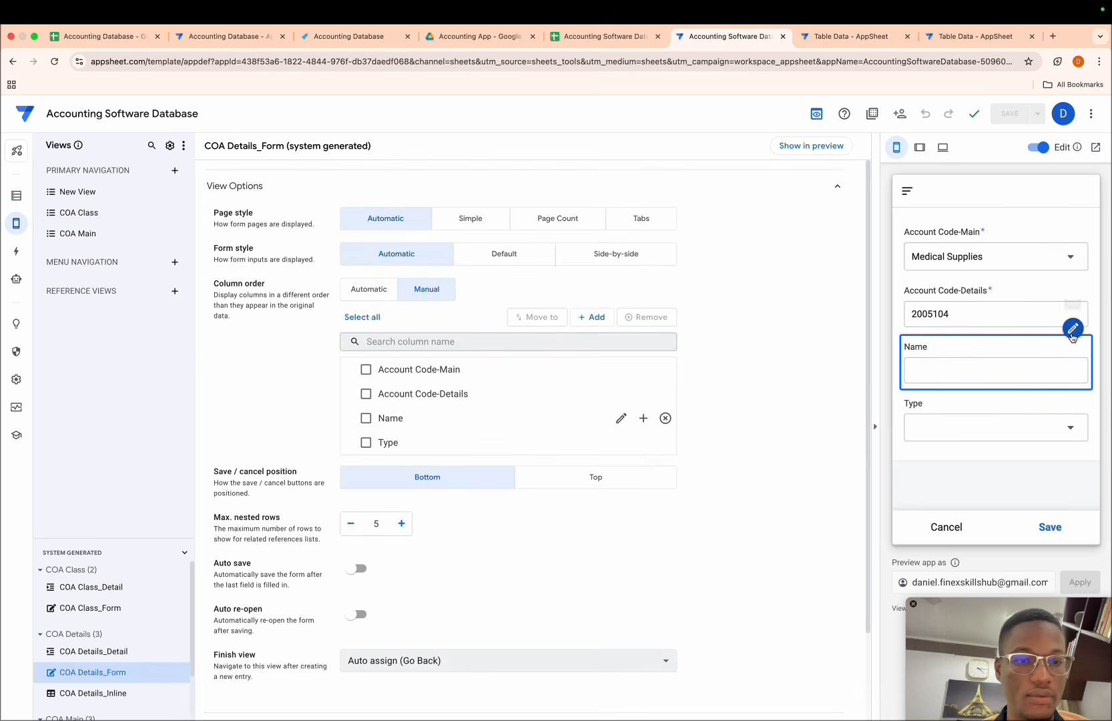
{"action": "left_click", "coordinate": [621, 418]}
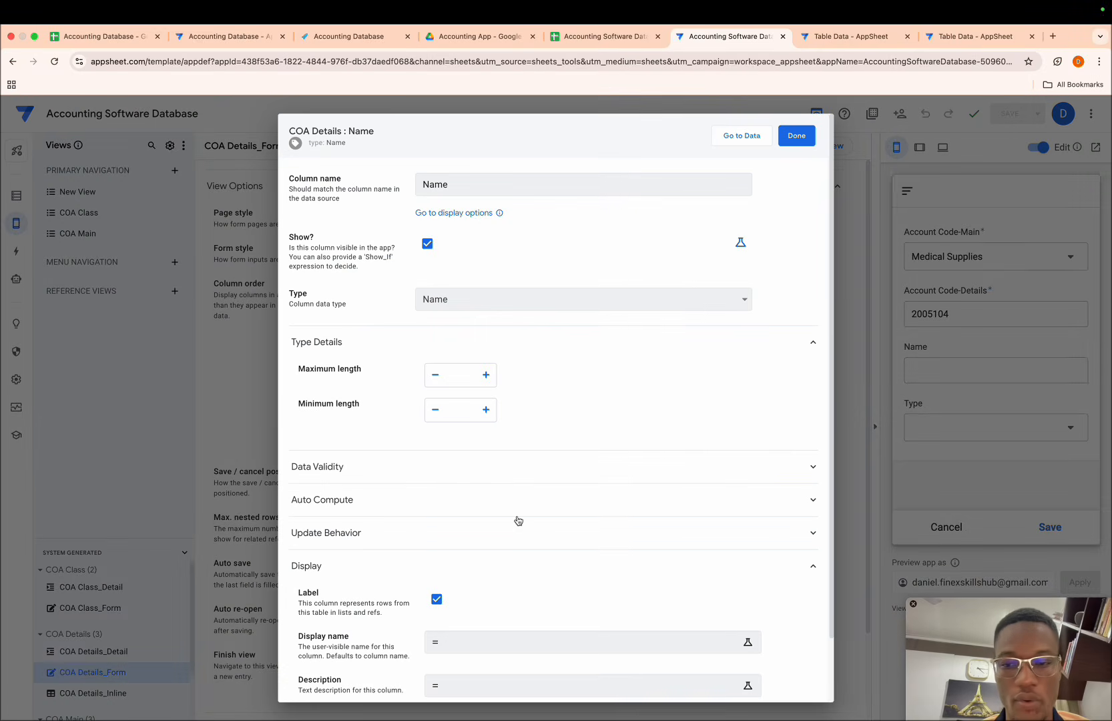
{"action": "scroll", "coordinate": [421, 532], "scroll_direction": "down", "scroll_amount": 2}
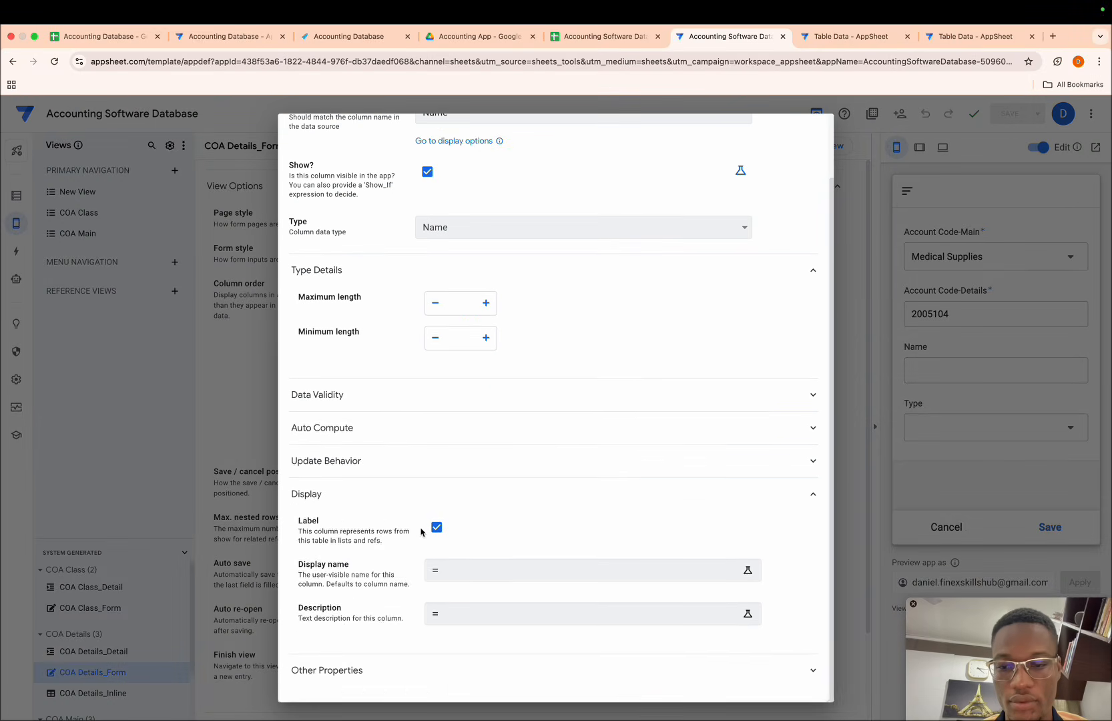
{"action": "left_click", "coordinate": [422, 394]}
{"action": "left_click", "coordinate": [436, 515]}
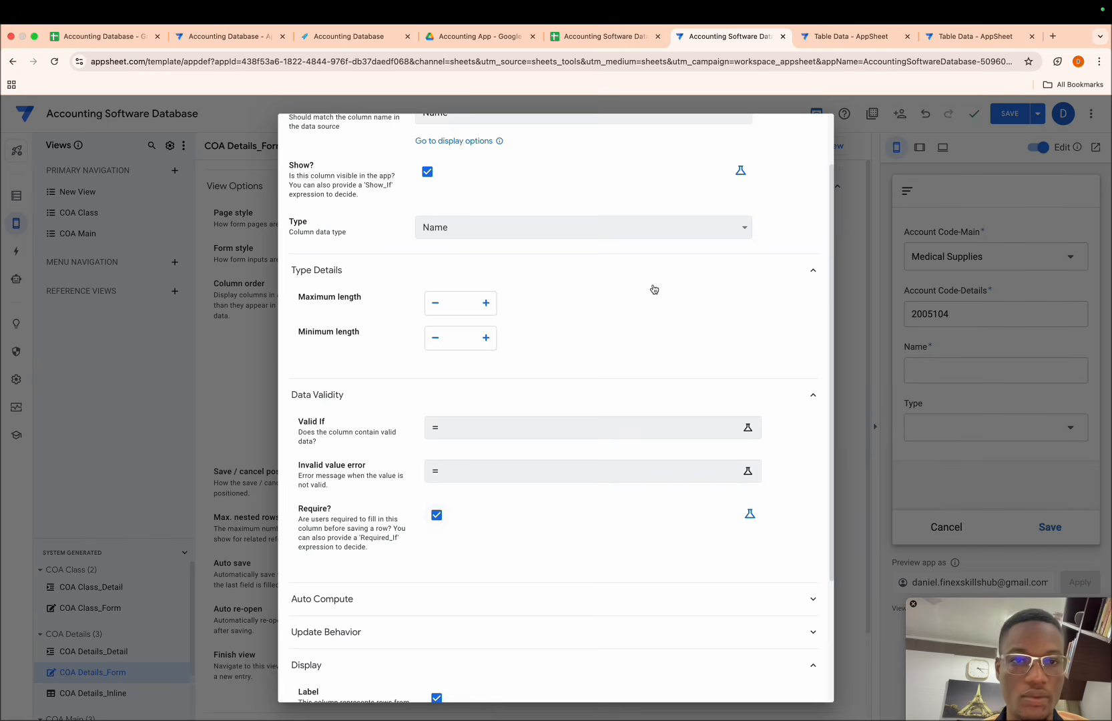
{"action": "scroll", "coordinate": [655, 288], "scroll_direction": "up", "scroll_amount": 3}
{"action": "left_click", "coordinate": [793, 136]}
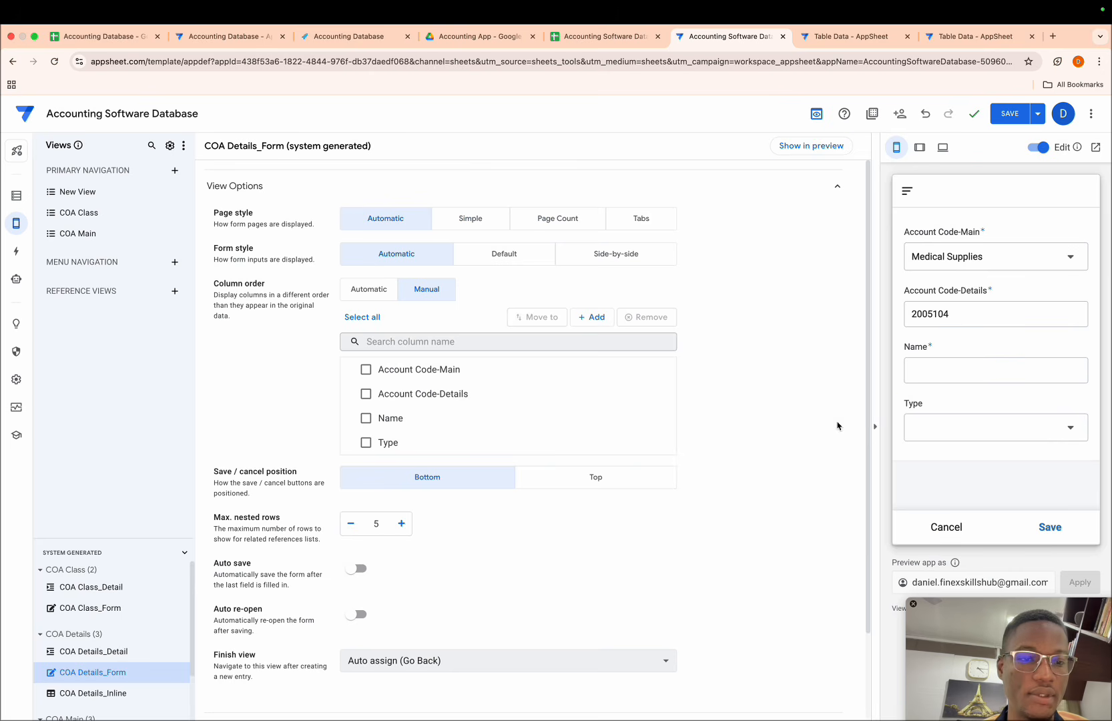
- Make the Type column of COA Details required and remove Account Code-Details from the form's column order
{"action": "mouse_move", "coordinate": [599, 425]}
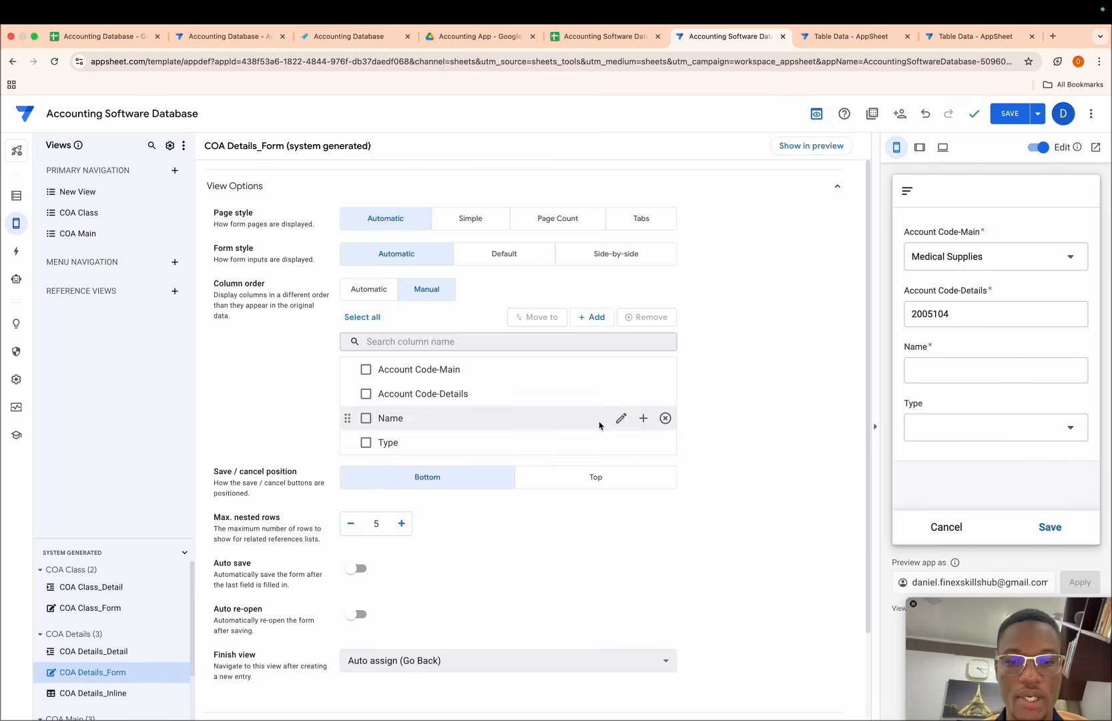
{"action": "left_click", "coordinate": [621, 443]}
{"action": "scroll", "coordinate": [534, 492], "scroll_direction": "down", "scroll_amount": 5}
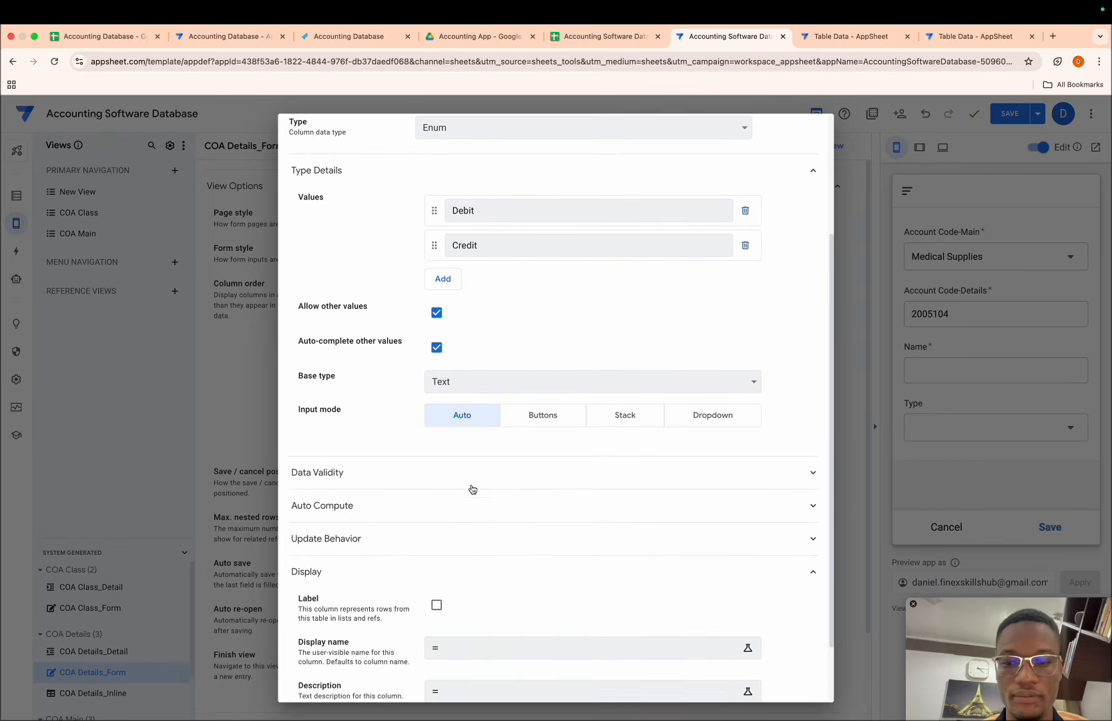
{"action": "left_click", "coordinate": [467, 474]}
{"action": "left_click", "coordinate": [437, 593]}
{"action": "scroll", "coordinate": [670, 352], "scroll_direction": "up", "scroll_amount": 3}
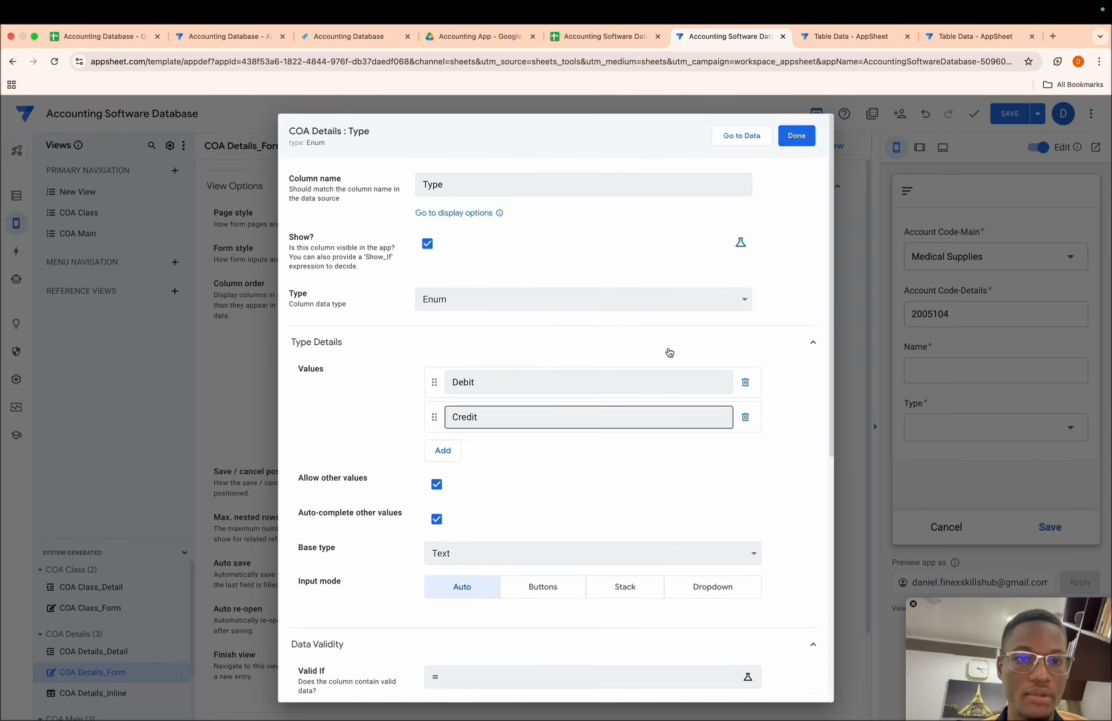
{"action": "left_click", "coordinate": [798, 139]}
{"action": "mouse_move", "coordinate": [1062, 273]}
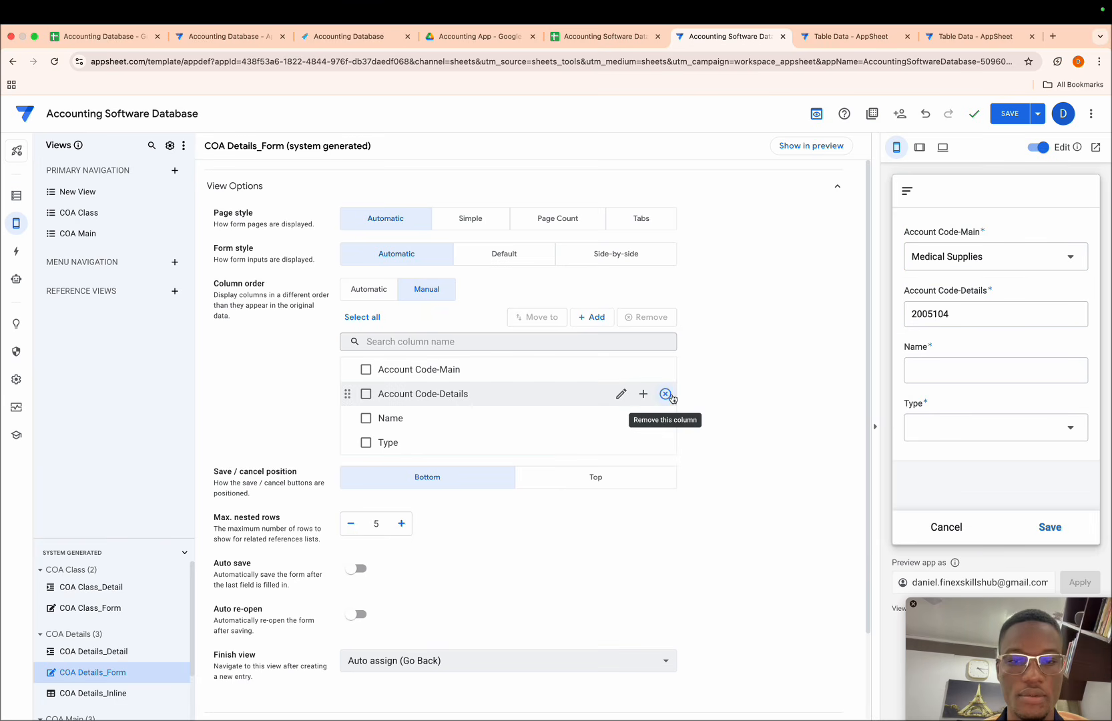
{"action": "left_click", "coordinate": [666, 394]}
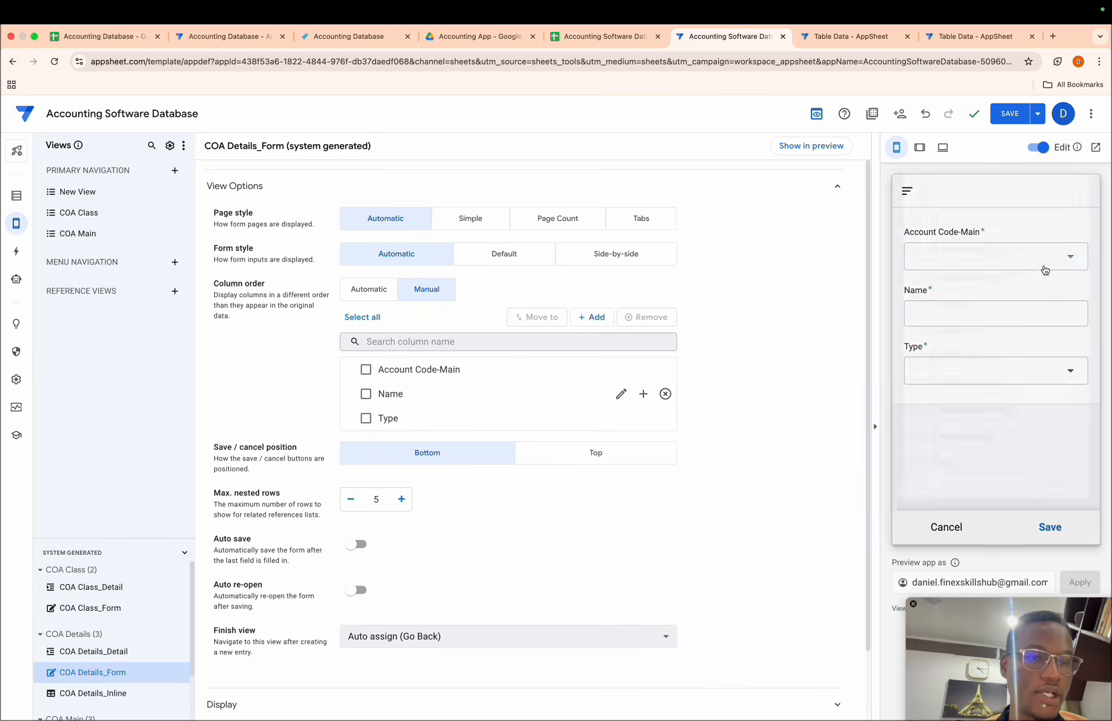
- Add a record in the preview form with Account Code-Main Electricity, Name "Prepaid Card" and Type Debit, and save it
{"action": "left_click", "coordinate": [1044, 270]}
{"action": "left_click", "coordinate": [956, 331]}
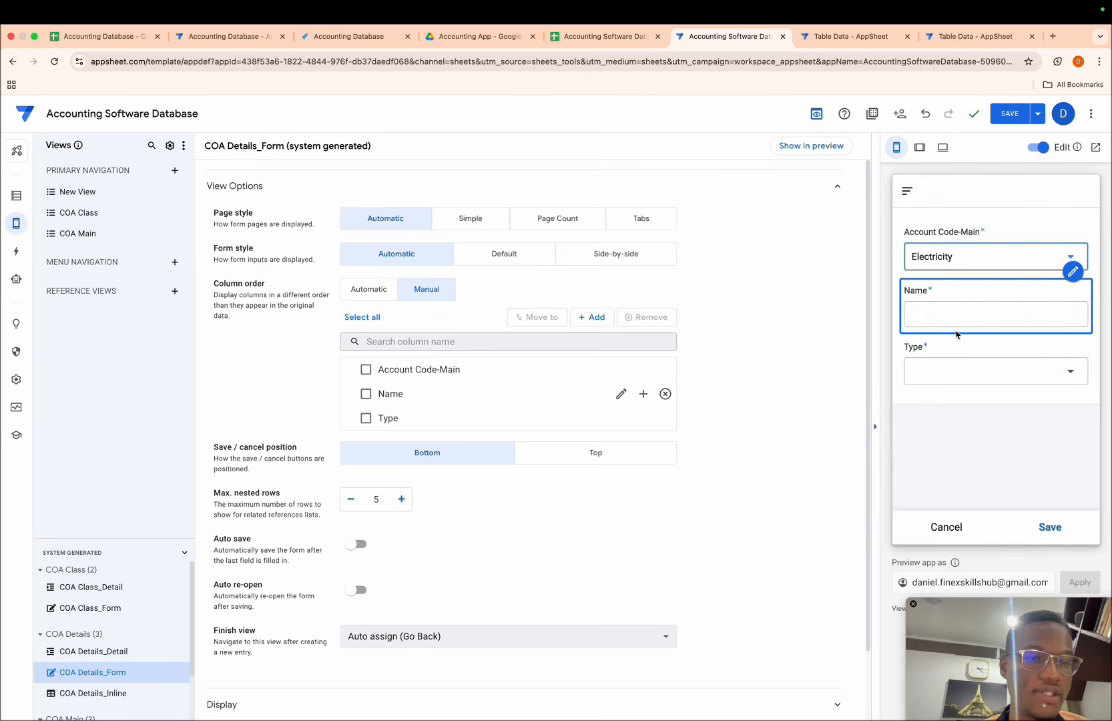
{"action": "left_click", "coordinate": [958, 321]}
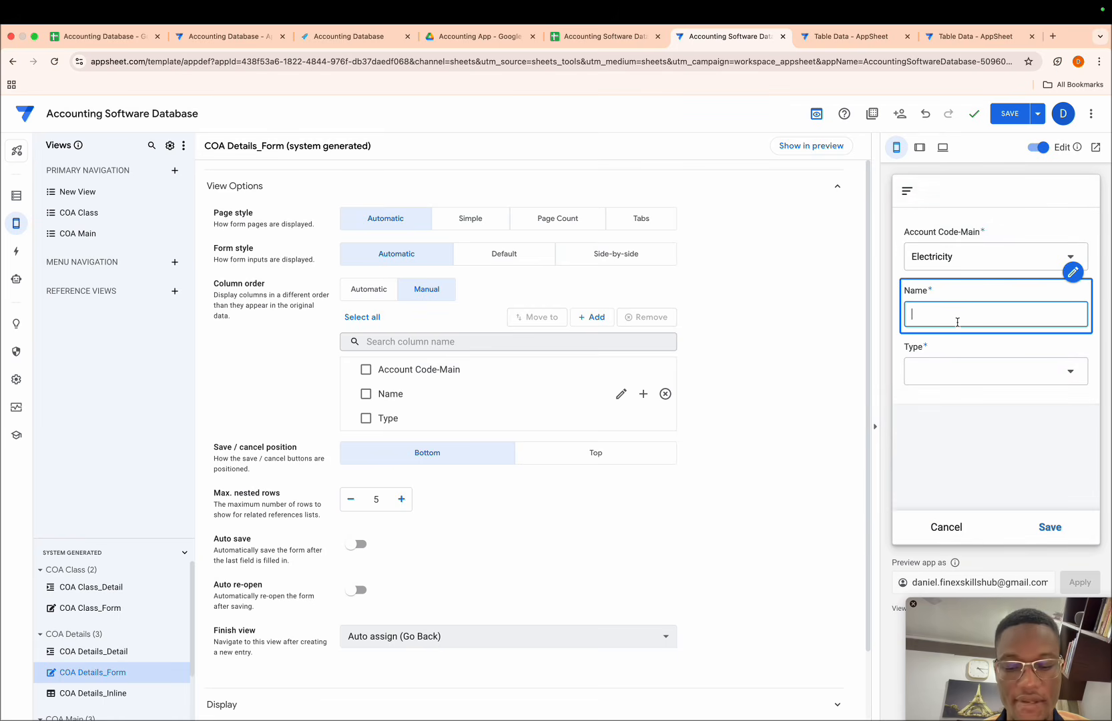
{"action": "type", "text": "Pre"}
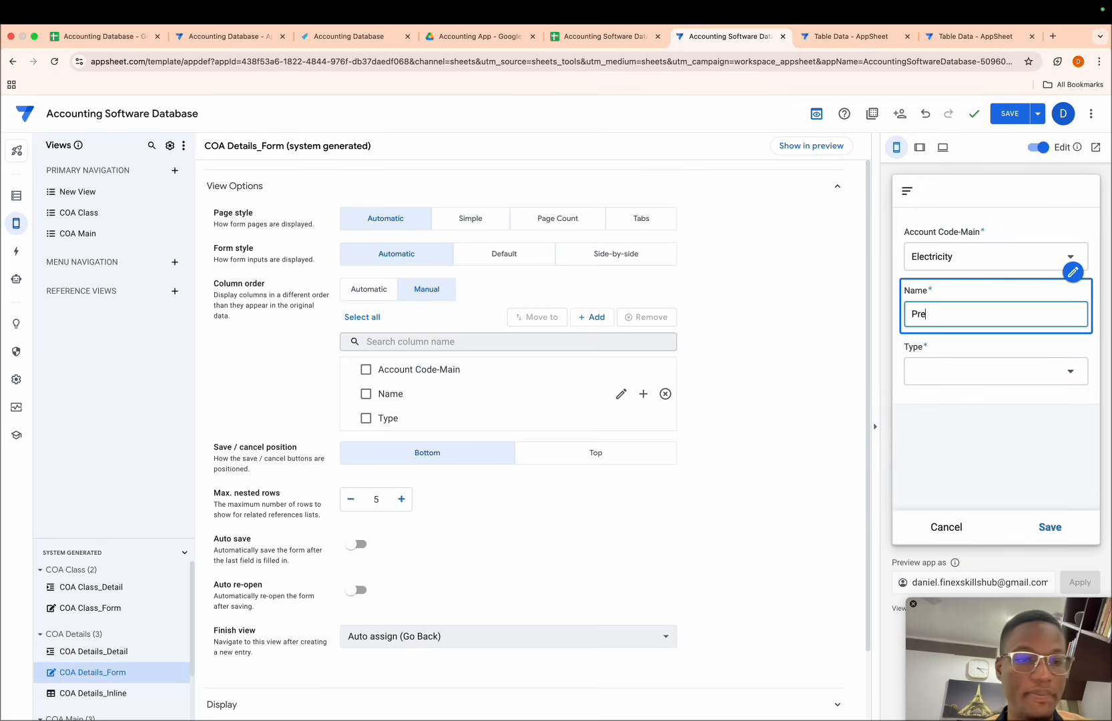
{"action": "type", "text": "paid Card"}
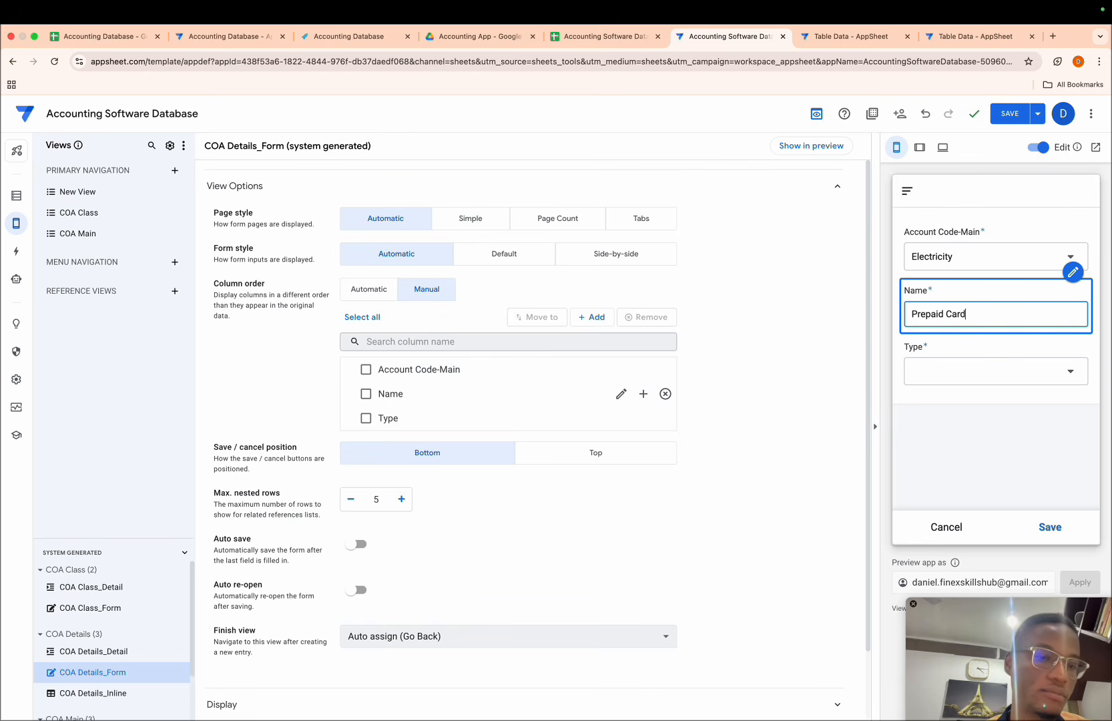
{"action": "left_click", "coordinate": [1003, 384]}
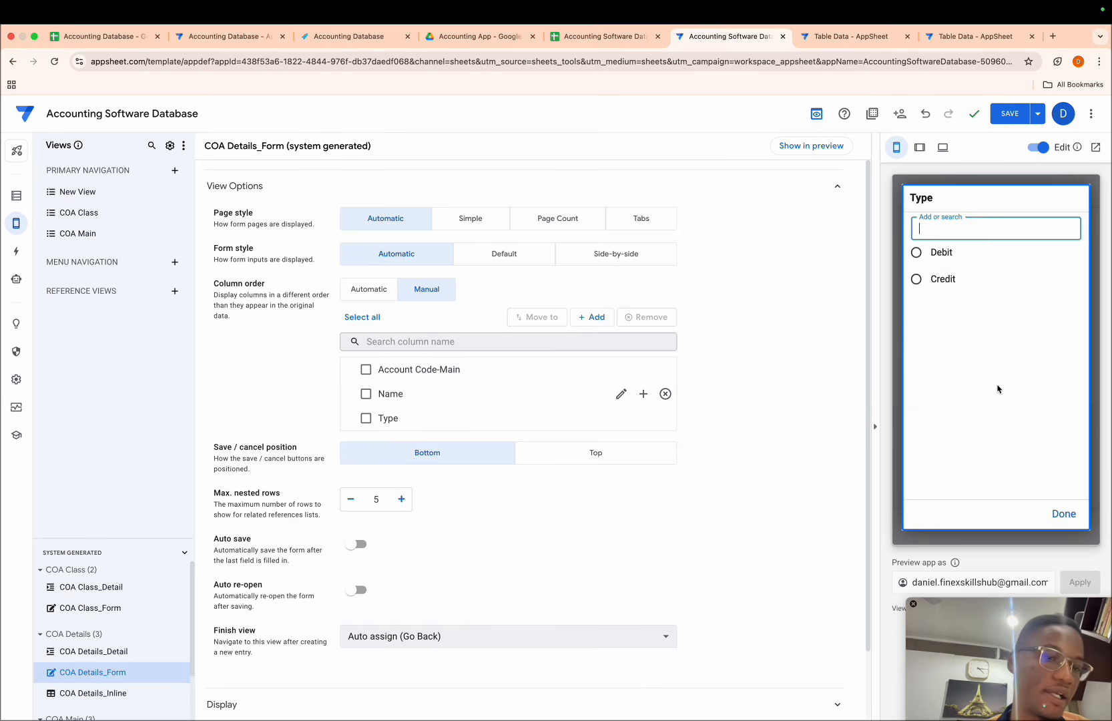
{"action": "left_click", "coordinate": [915, 261]}
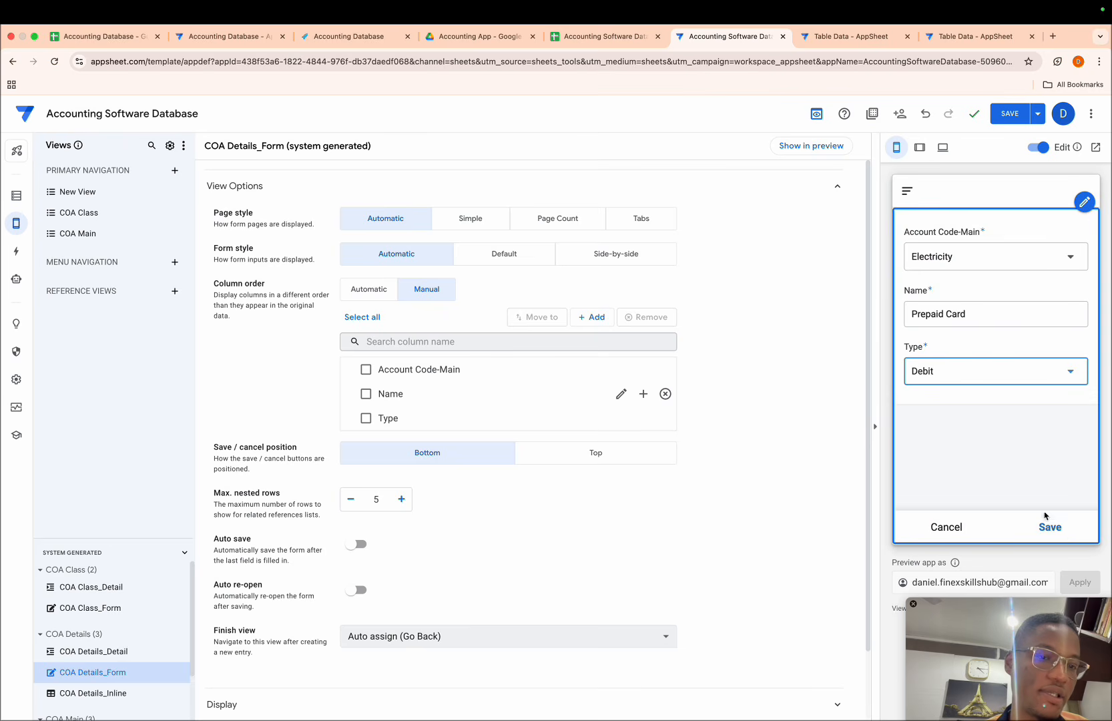
{"action": "left_click", "coordinate": [1064, 538]}
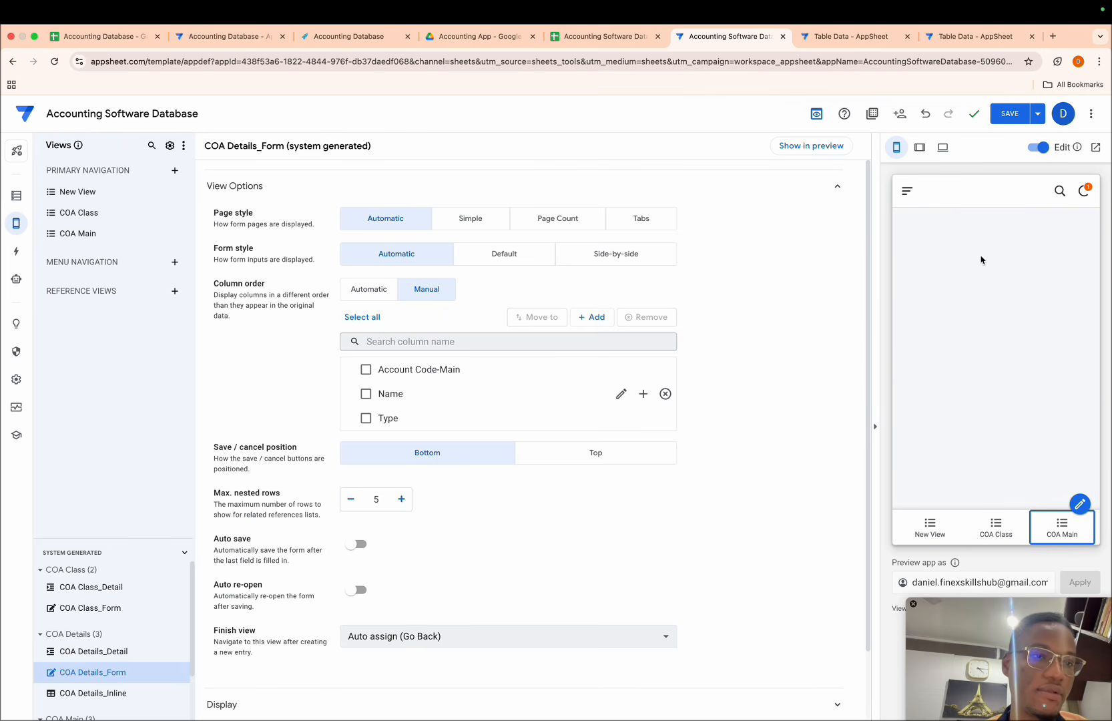
- Look through the New View and COA Class lists in the app preview
{"action": "left_click", "coordinate": [930, 525]}
{"action": "left_click", "coordinate": [995, 528]}
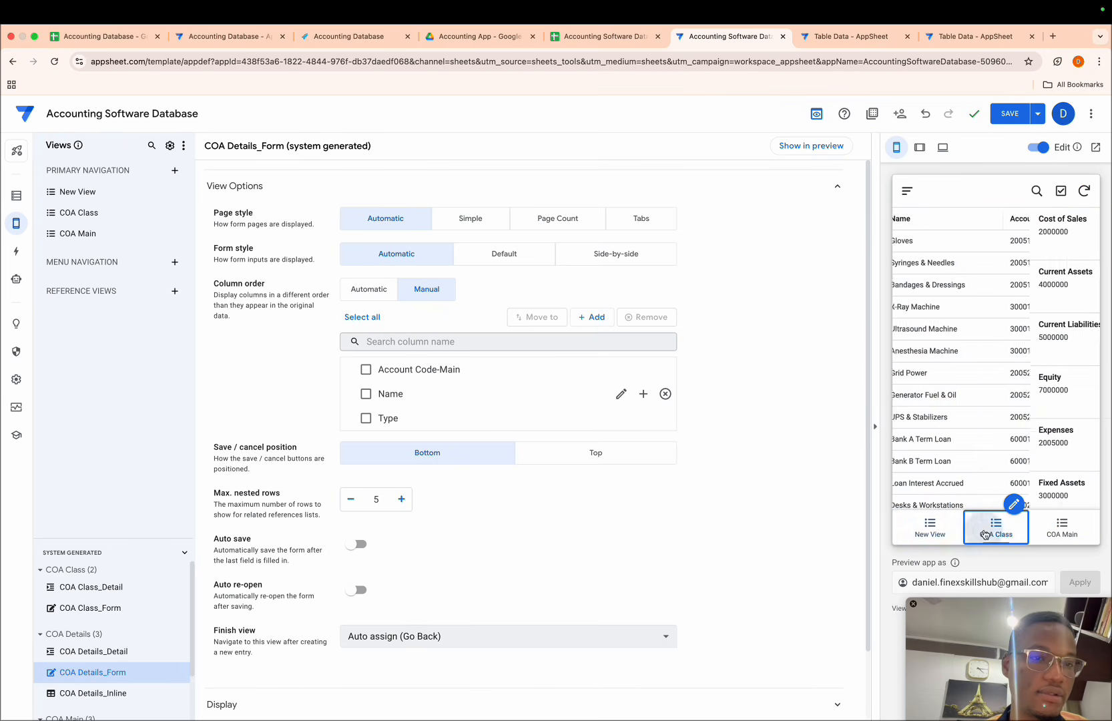
{"action": "left_click", "coordinate": [935, 527]}
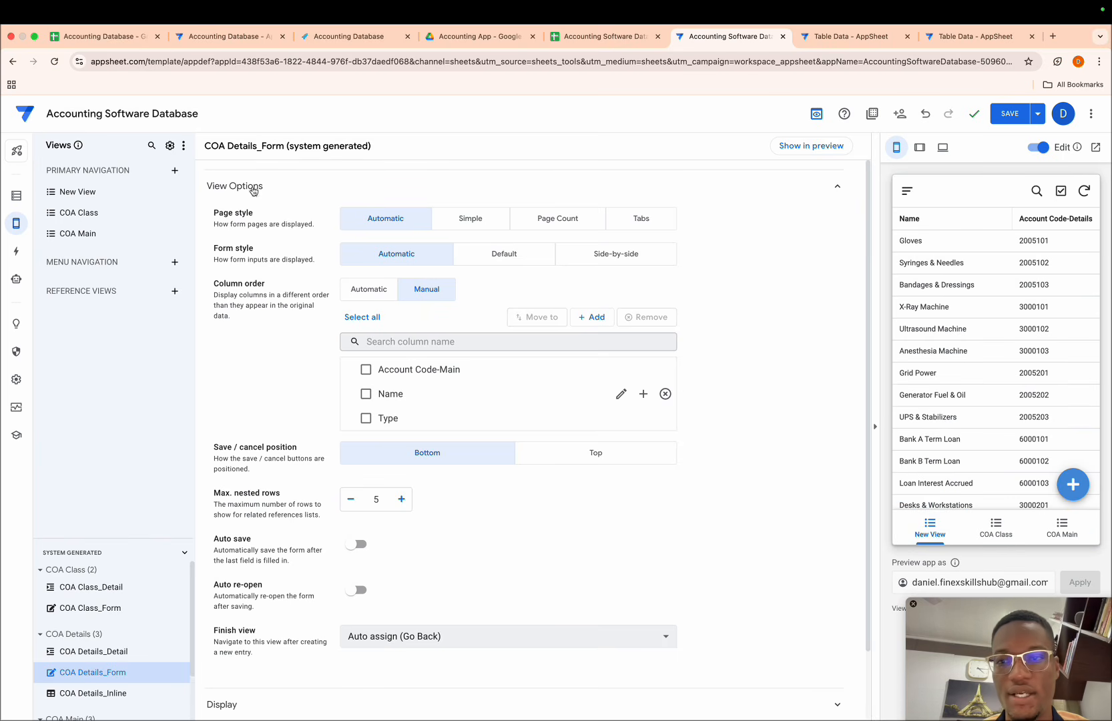
- Rename the view called New View to "COA Details"
{"action": "left_click", "coordinate": [125, 192]}
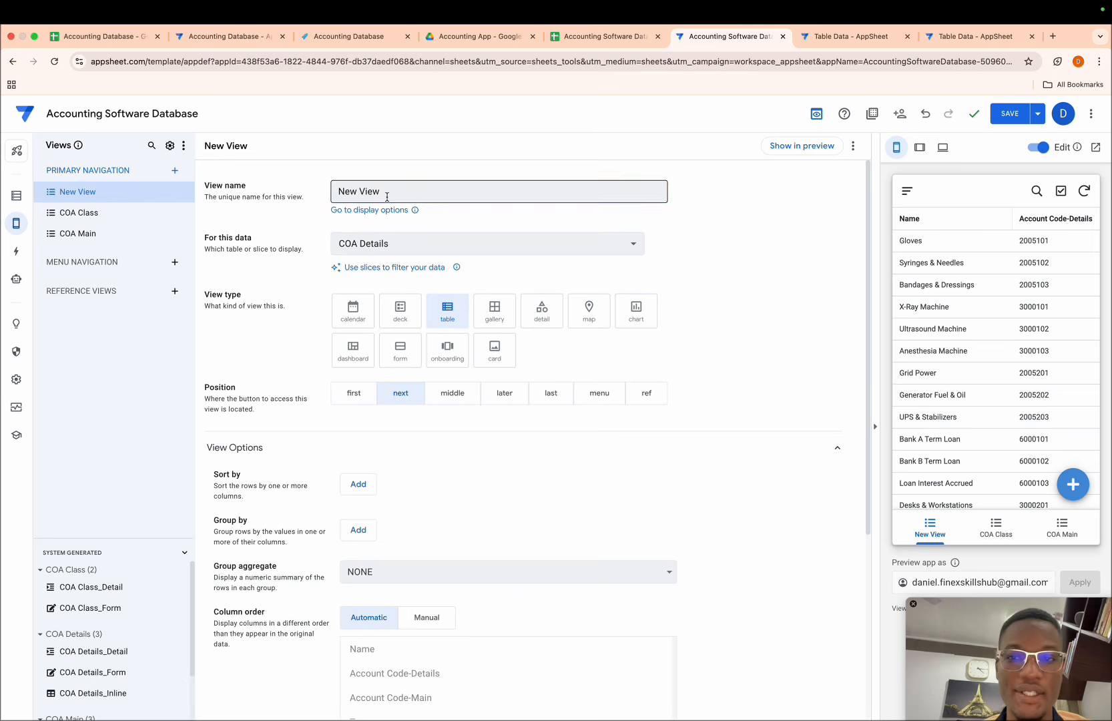
{"action": "left_click_drag", "start_coordinate": [381, 191], "coordinate": [323, 192]}
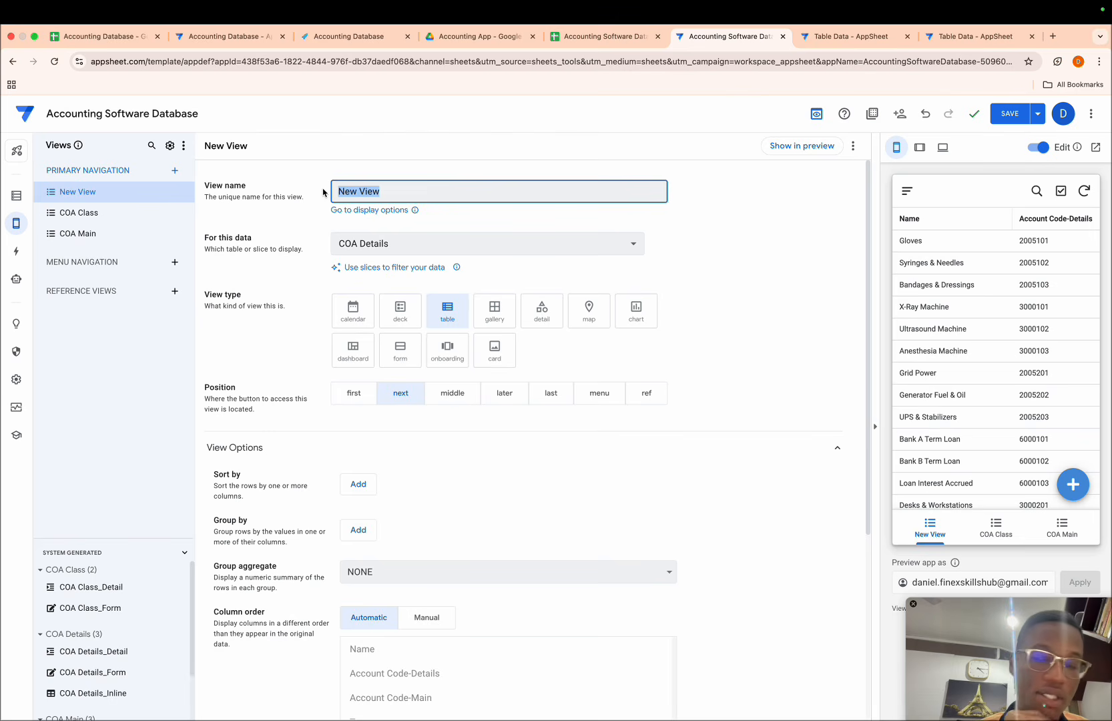
{"action": "type", "text": "Details"}
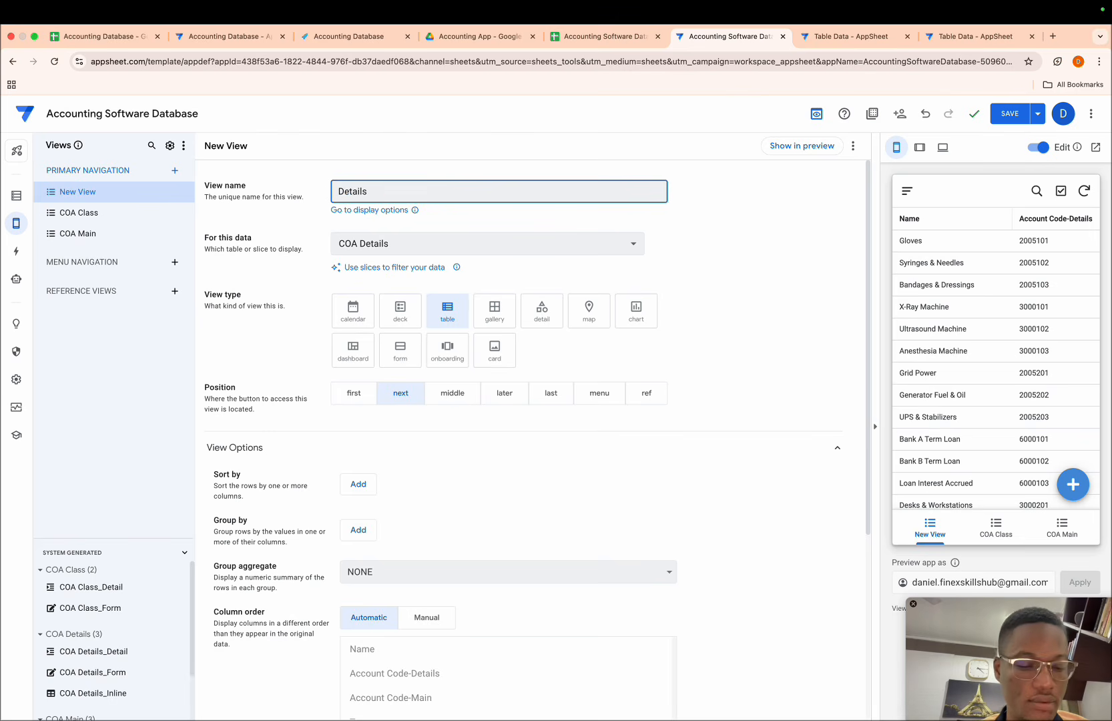
{"action": "key", "text": "Return"}
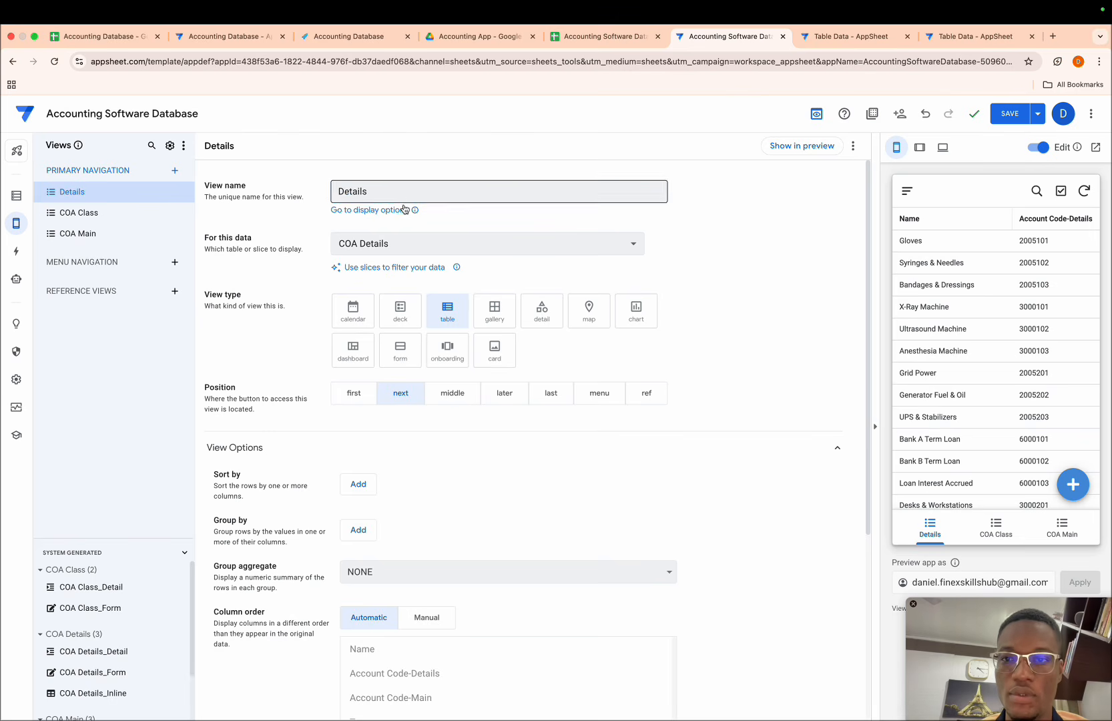
{"action": "left_click", "coordinate": [339, 193]}
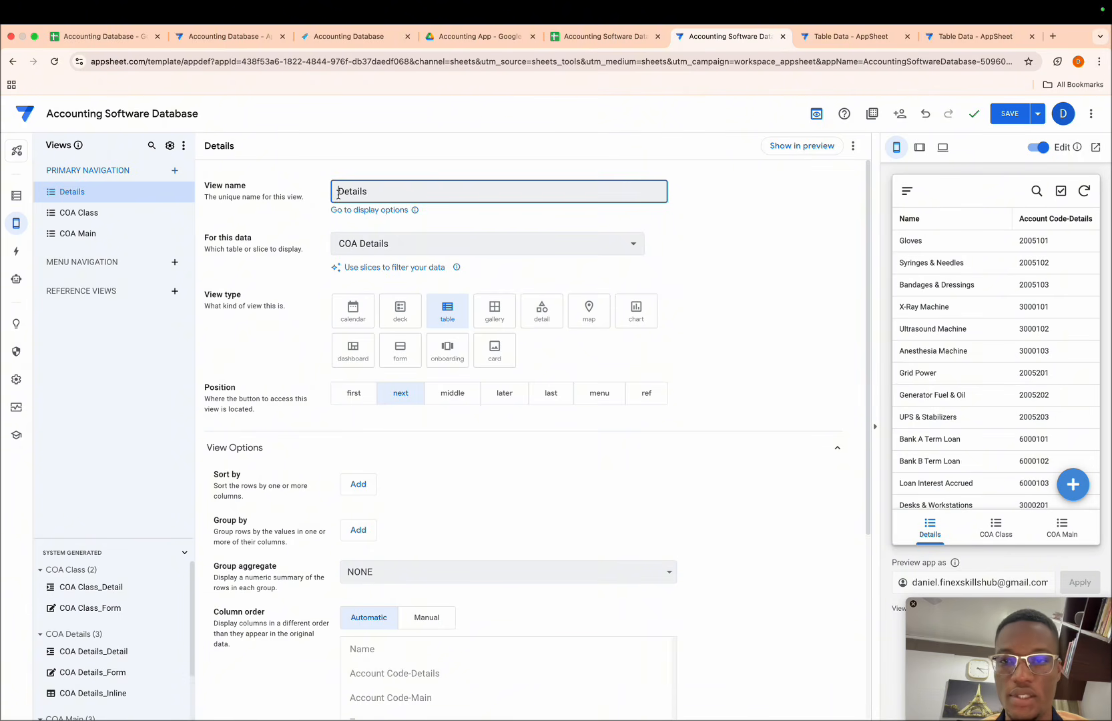
{"action": "type", "text": "Coa"}
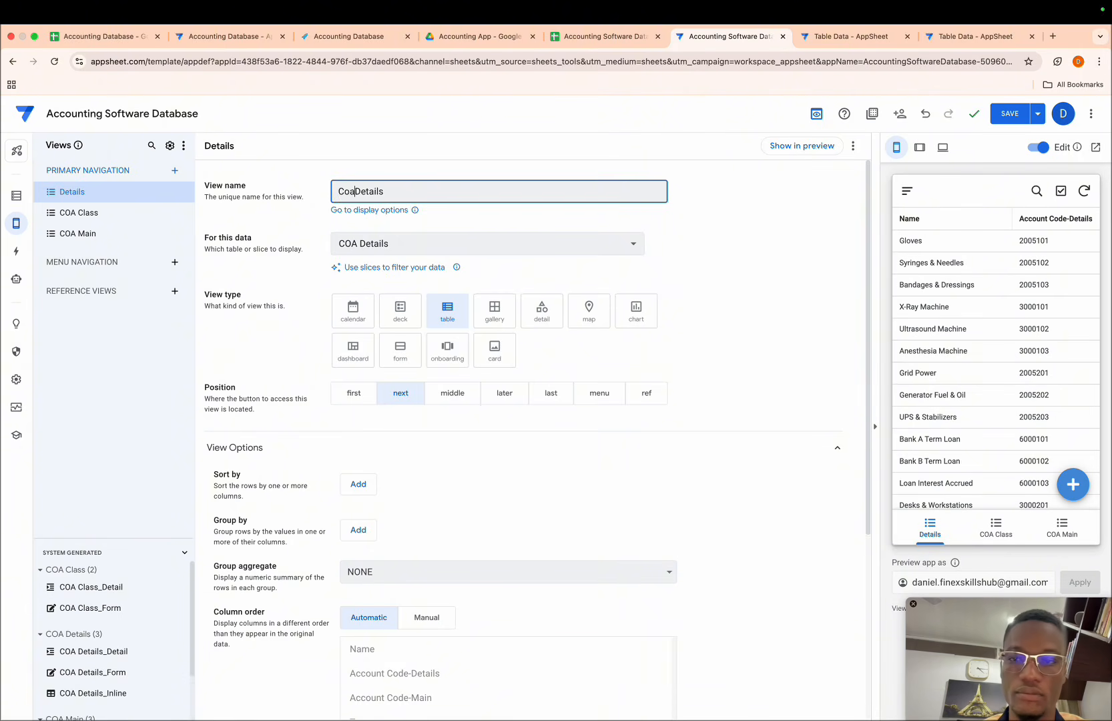
{"action": "key", "text": "BackSpace"}
{"action": "key", "text": "BackSpace"}
{"action": "type", "text": "COA"}
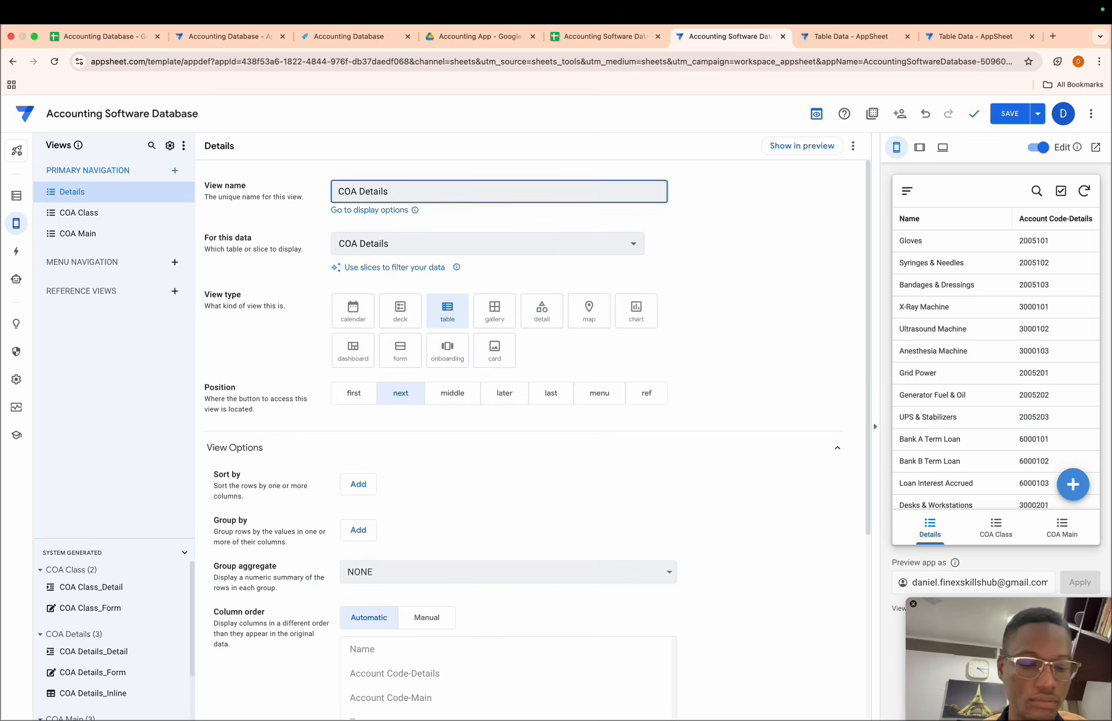
{"action": "key", "text": "Return"}
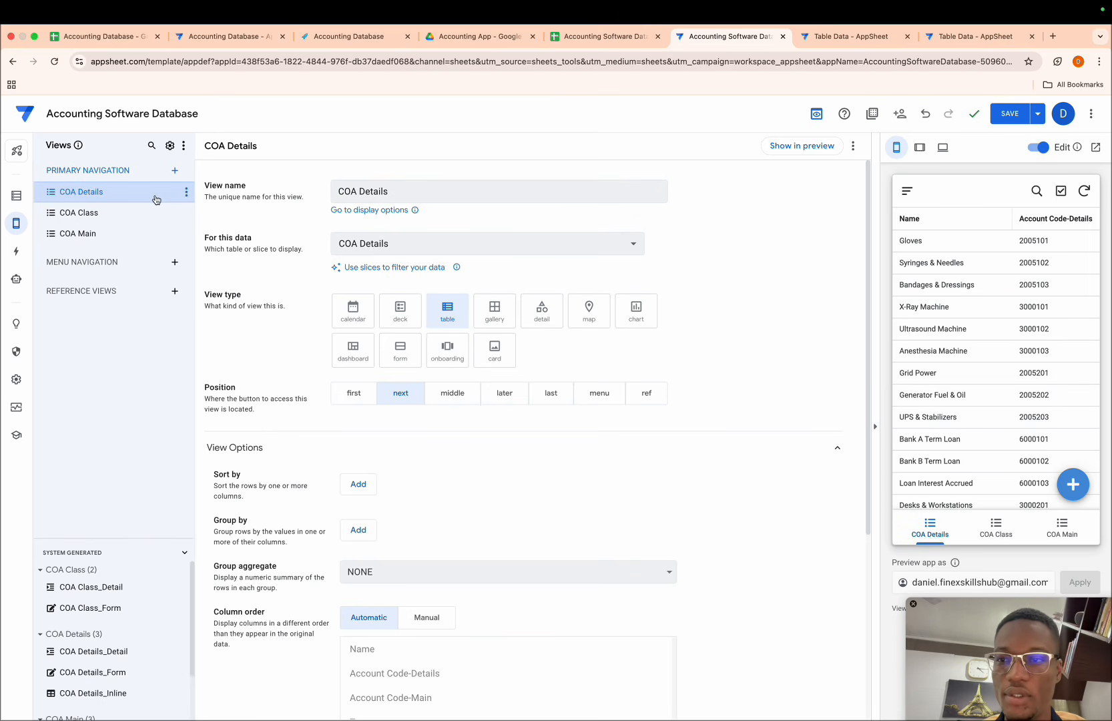
- Move the COA Details, COA Class and COA Main views from primary navigation to reference views
{"action": "left_click", "coordinate": [186, 191]}
{"action": "mouse_move", "coordinate": [234, 259]}
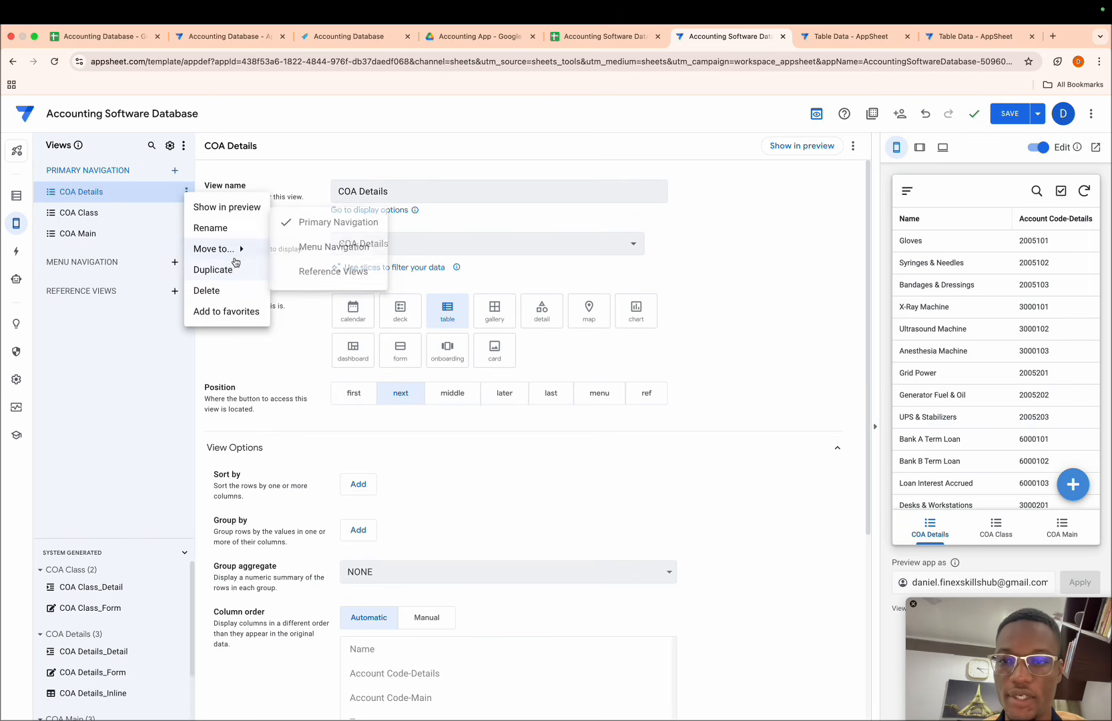
{"action": "left_click", "coordinate": [314, 271]}
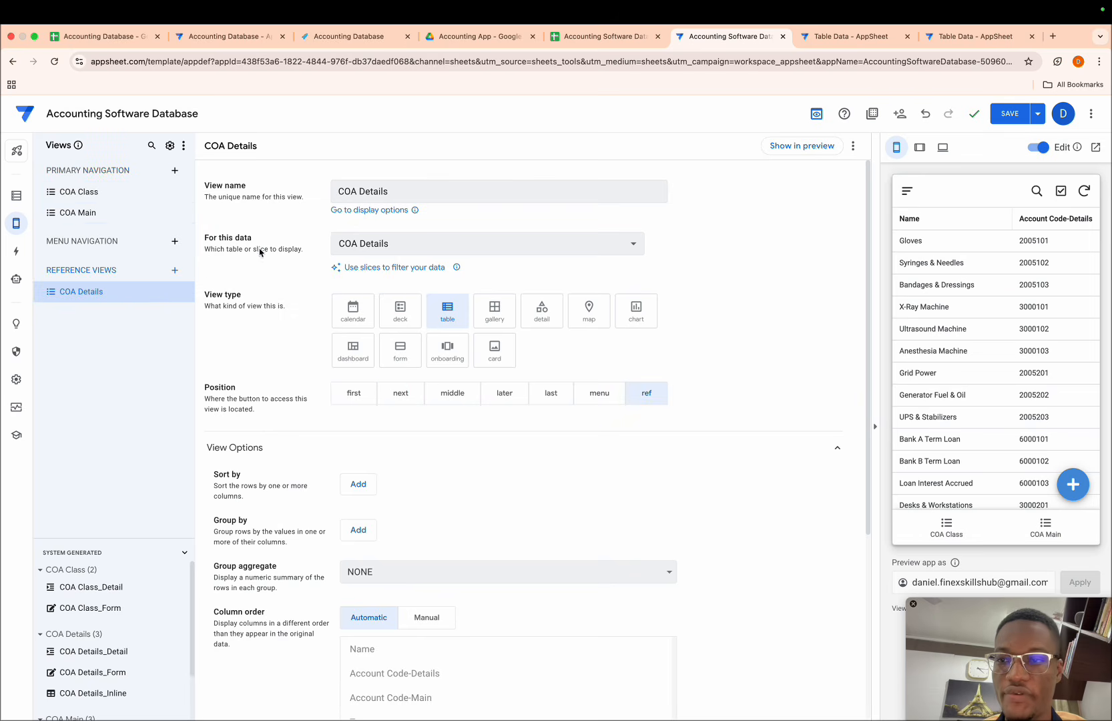
{"action": "left_click", "coordinate": [152, 196]}
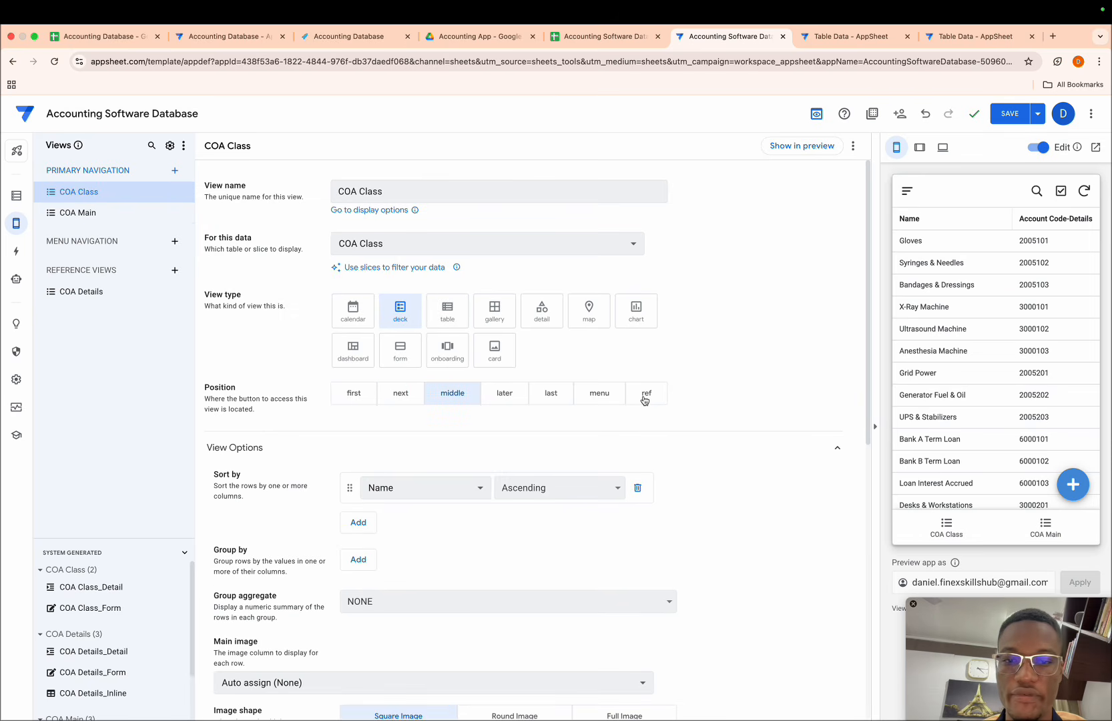
{"action": "left_click", "coordinate": [645, 398]}
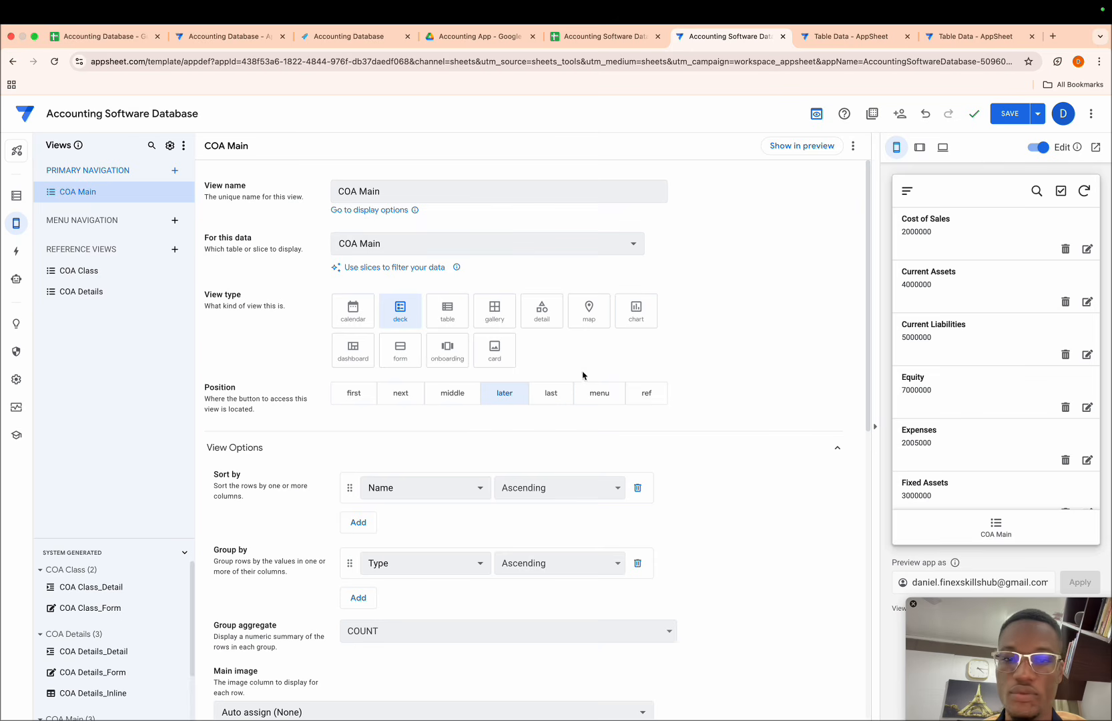
{"action": "left_click", "coordinate": [645, 394]}
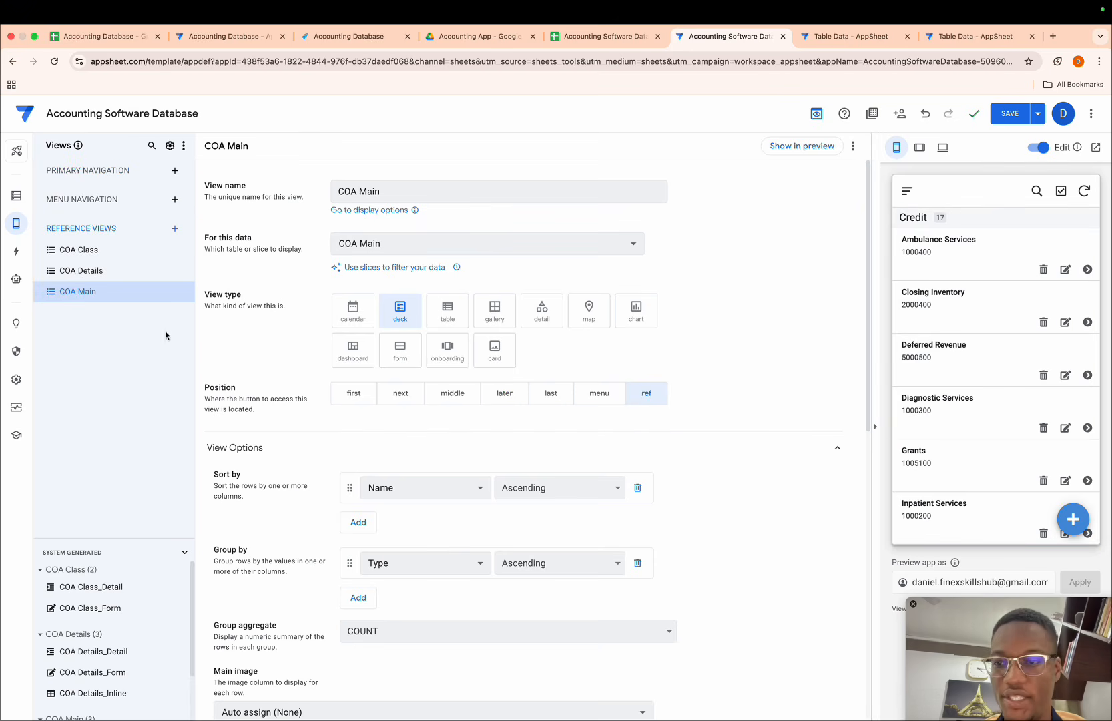
- Place the COA Main view in the first position of primary navigation and rename it "COA"
{"action": "left_click", "coordinate": [347, 389]}
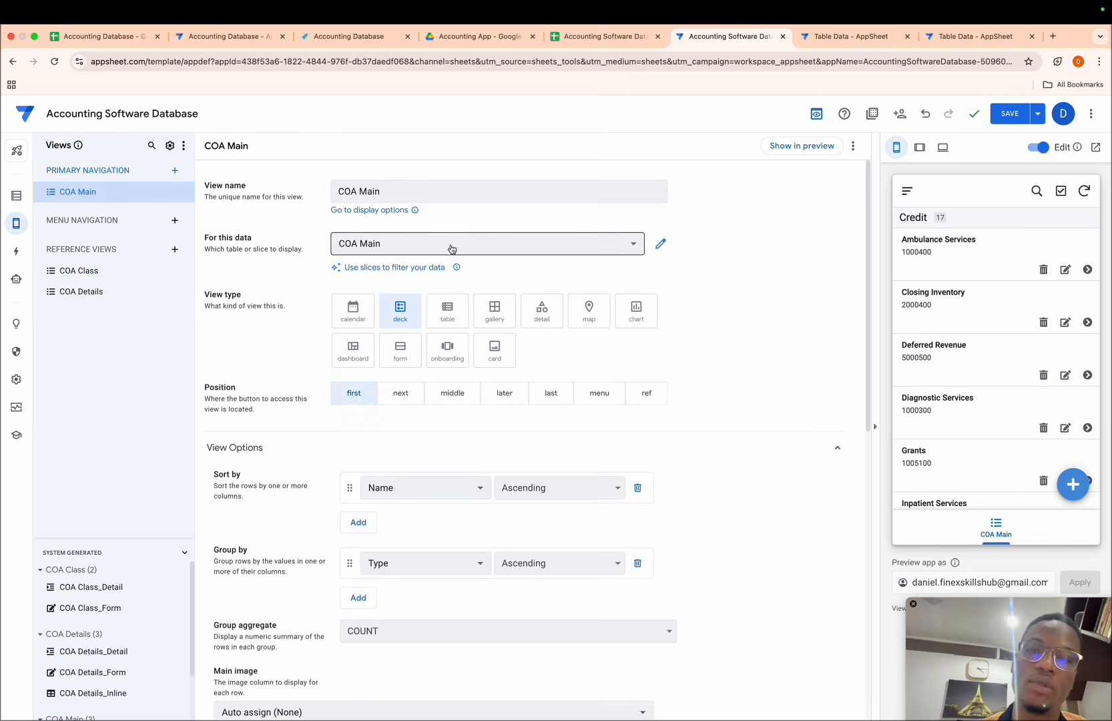
{"action": "triple_click", "coordinate": [354, 188]}
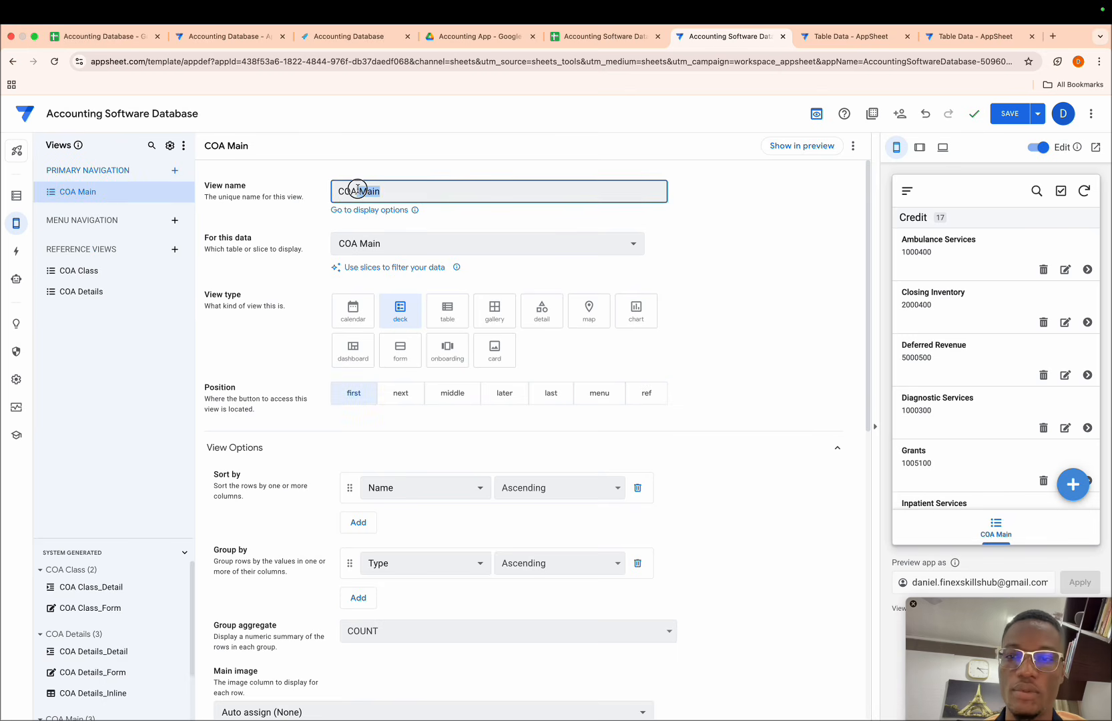
{"action": "left_click", "coordinate": [779, 253]}
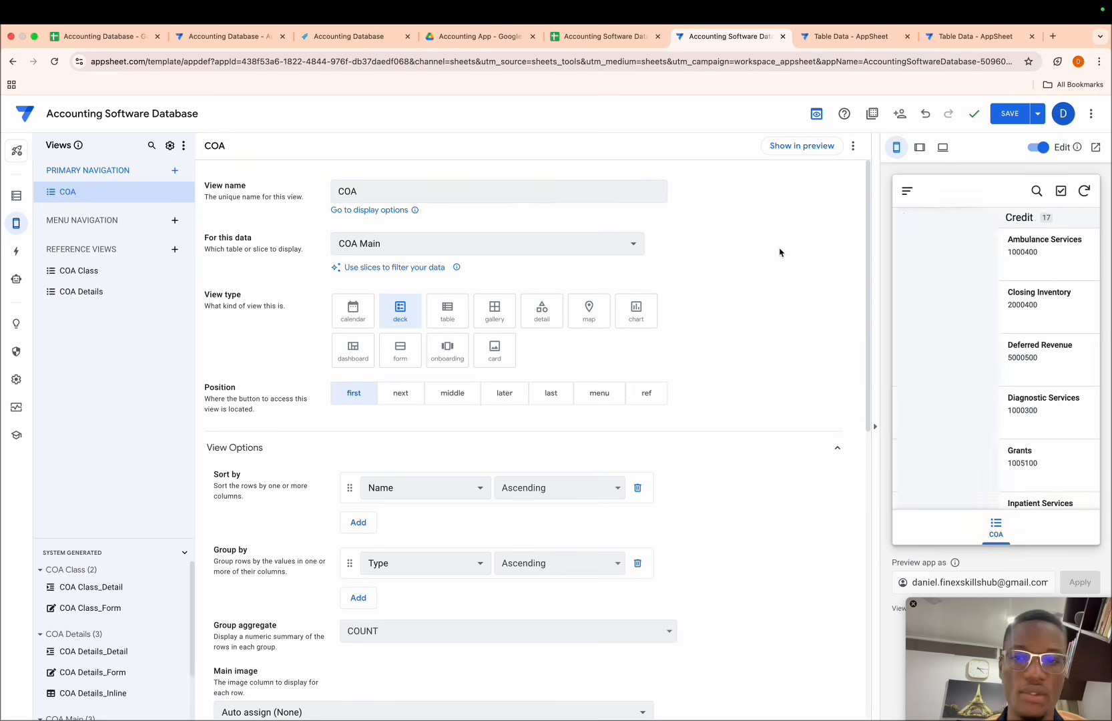
- Change the COA view's type to table and look through its rows and columns in the app preview
{"action": "left_click", "coordinate": [442, 319]}
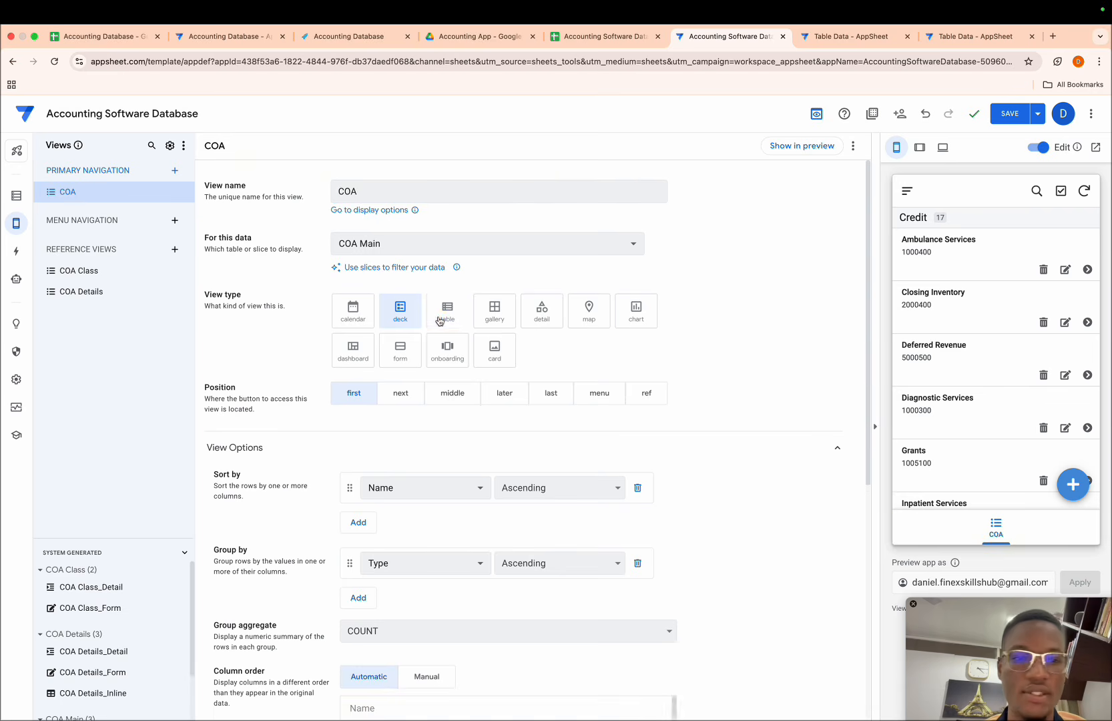
{"action": "scroll", "coordinate": [991, 382], "scroll_direction": "down", "scroll_amount": 10}
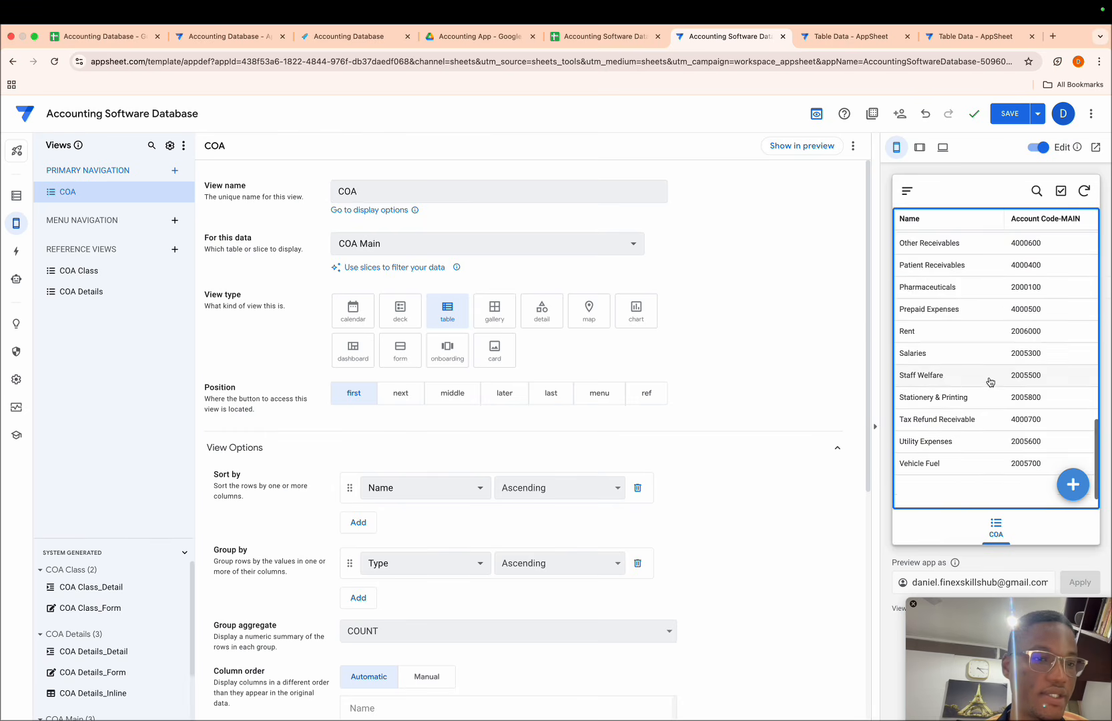
{"action": "scroll", "coordinate": [990, 383], "scroll_direction": "up", "scroll_amount": 10}
{"action": "scroll", "coordinate": [991, 383], "scroll_direction": "right", "scroll_amount": 6}
{"action": "scroll", "coordinate": [990, 382], "scroll_direction": "left", "scroll_amount": 2}
{"action": "scroll", "coordinate": [991, 383], "scroll_direction": "left", "scroll_amount": 3}
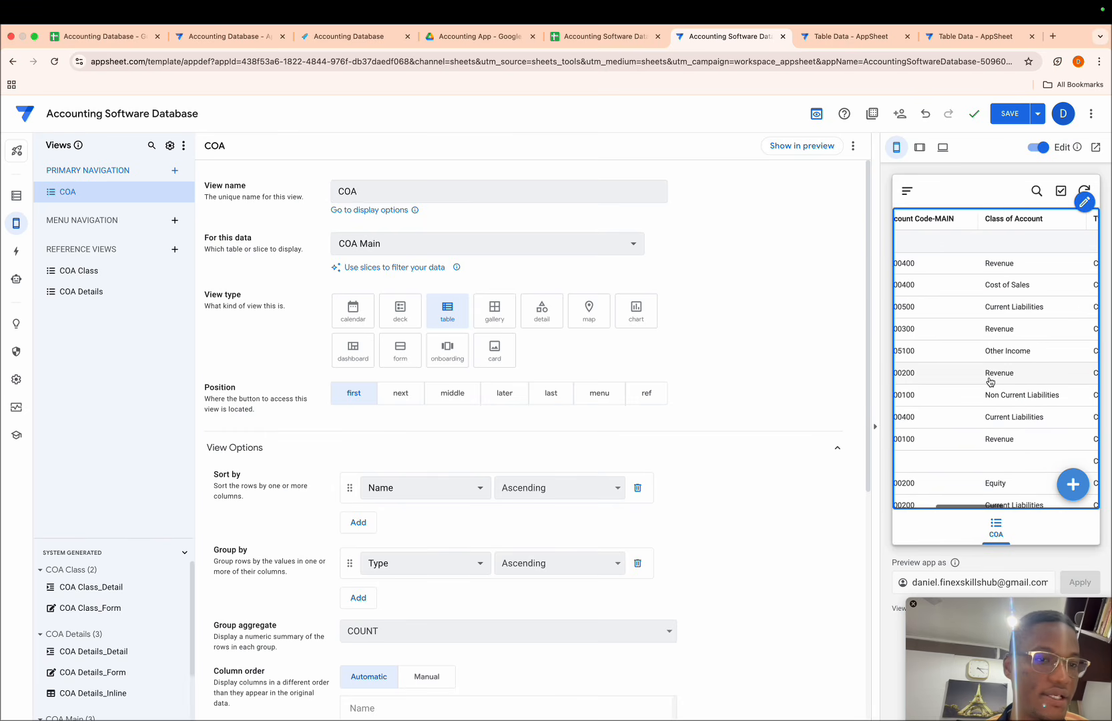
{"action": "scroll", "coordinate": [1013, 367], "scroll_direction": "right", "scroll_amount": 4}
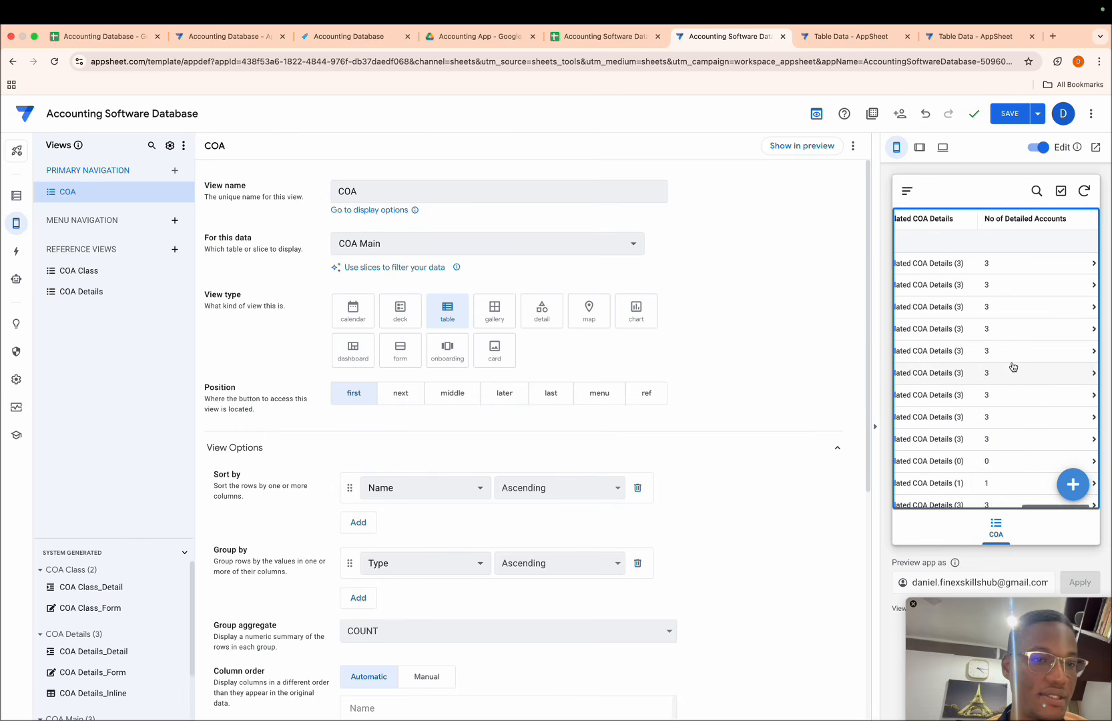
{"action": "scroll", "coordinate": [1018, 368], "scroll_direction": "left", "scroll_amount": 7}
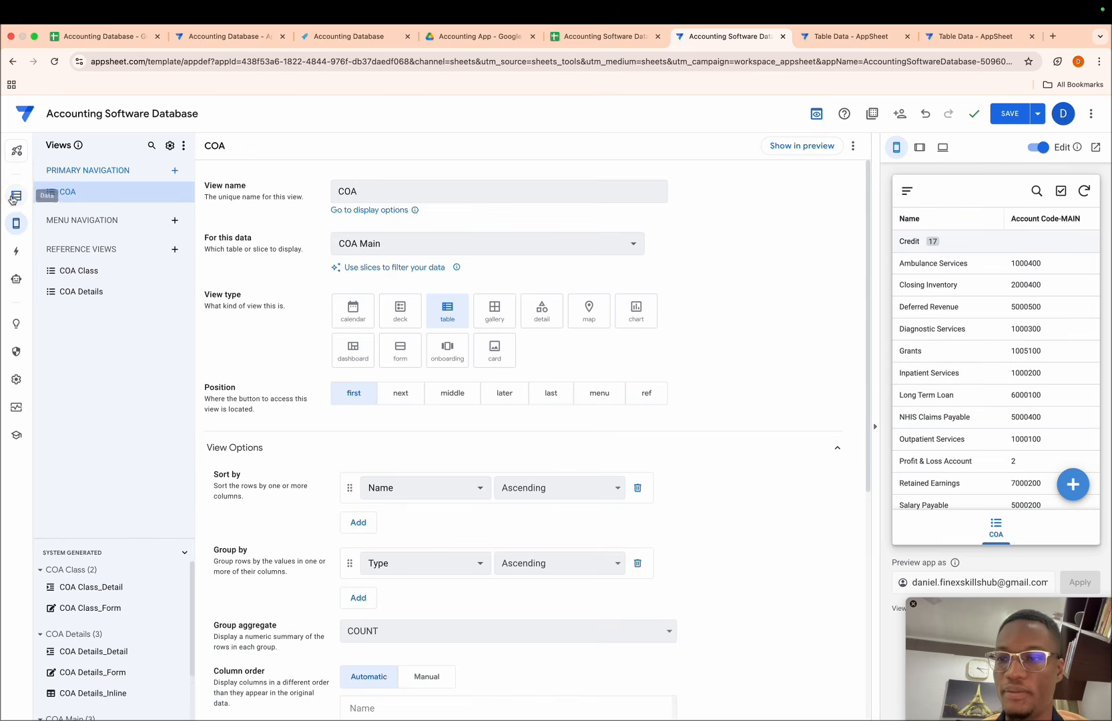
- Try the COA Class table without Labels as its label column, and make Labels the label again
{"action": "left_click", "coordinate": [16, 195]}
{"action": "left_click", "coordinate": [81, 171]}
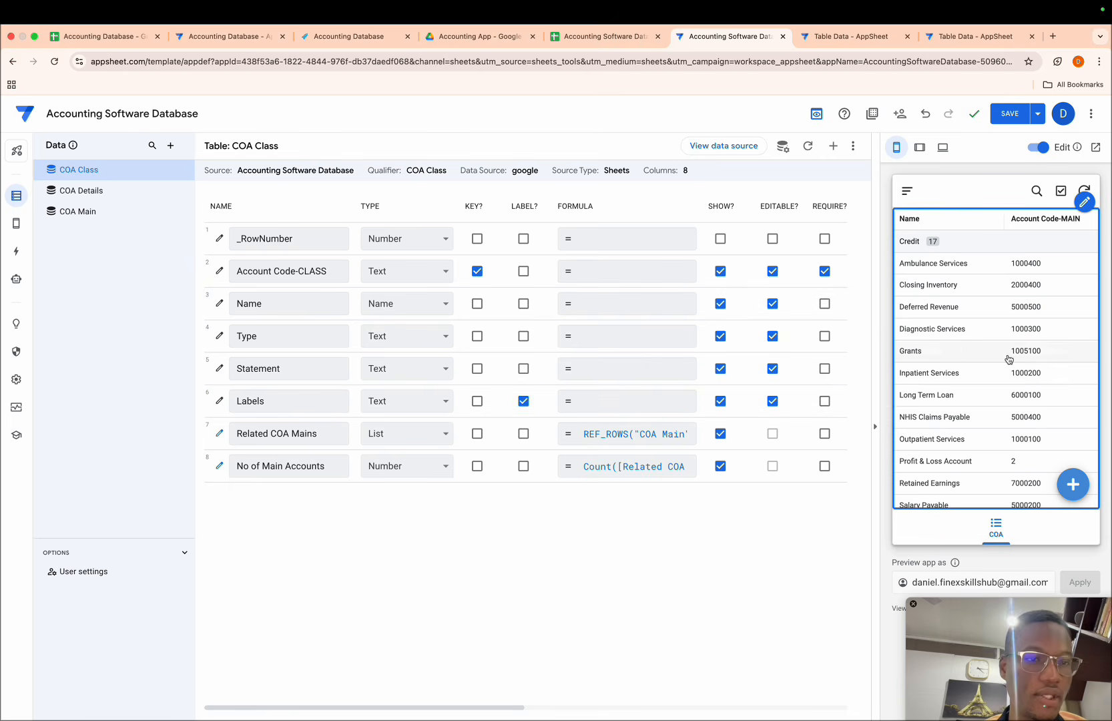
{"action": "scroll", "coordinate": [1007, 361], "scroll_direction": "right", "scroll_amount": 5}
{"action": "scroll", "coordinate": [1006, 357], "scroll_direction": "left", "scroll_amount": 5}
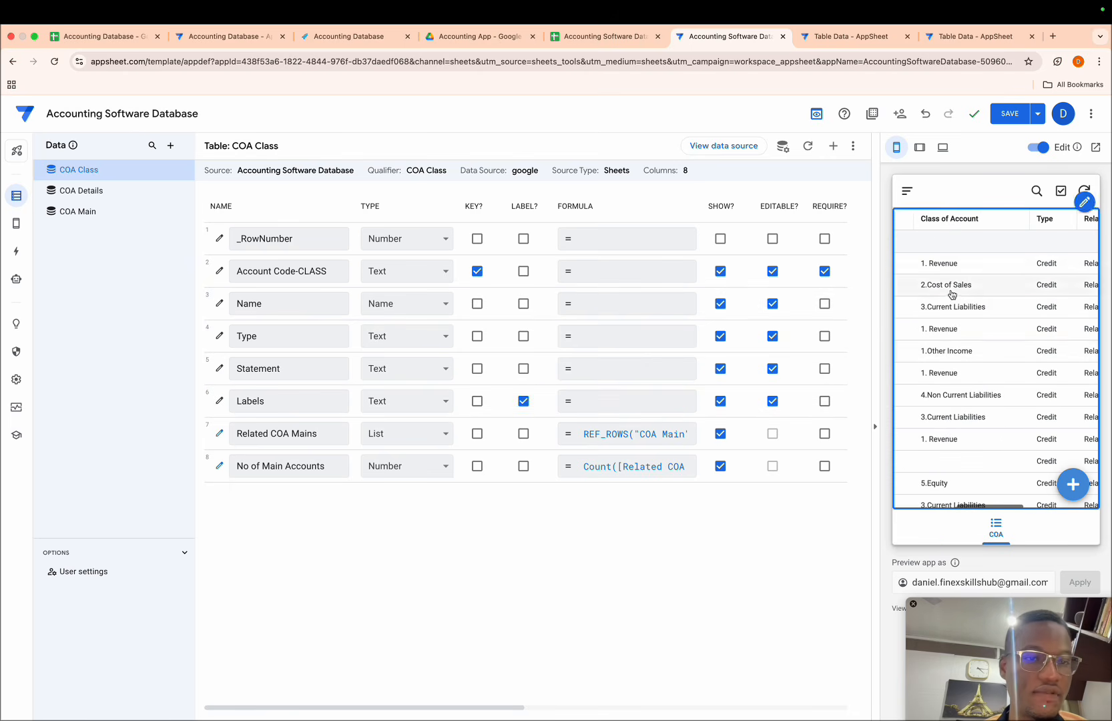
{"action": "left_click", "coordinate": [524, 401]}
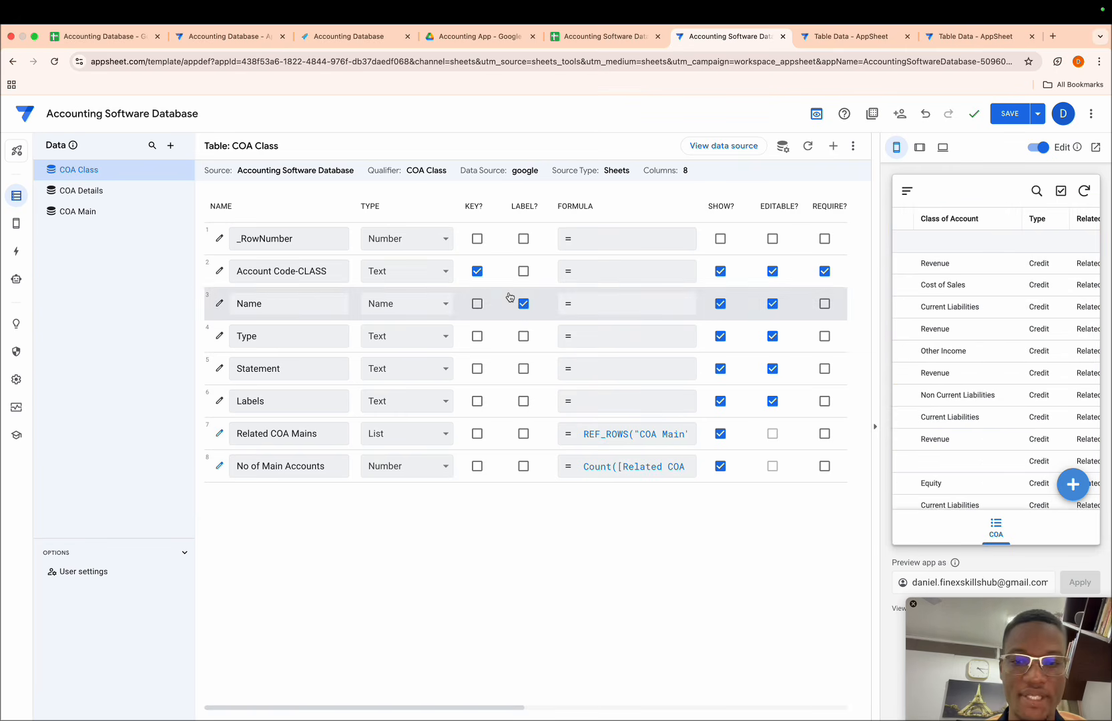
{"action": "left_click", "coordinate": [525, 401]}
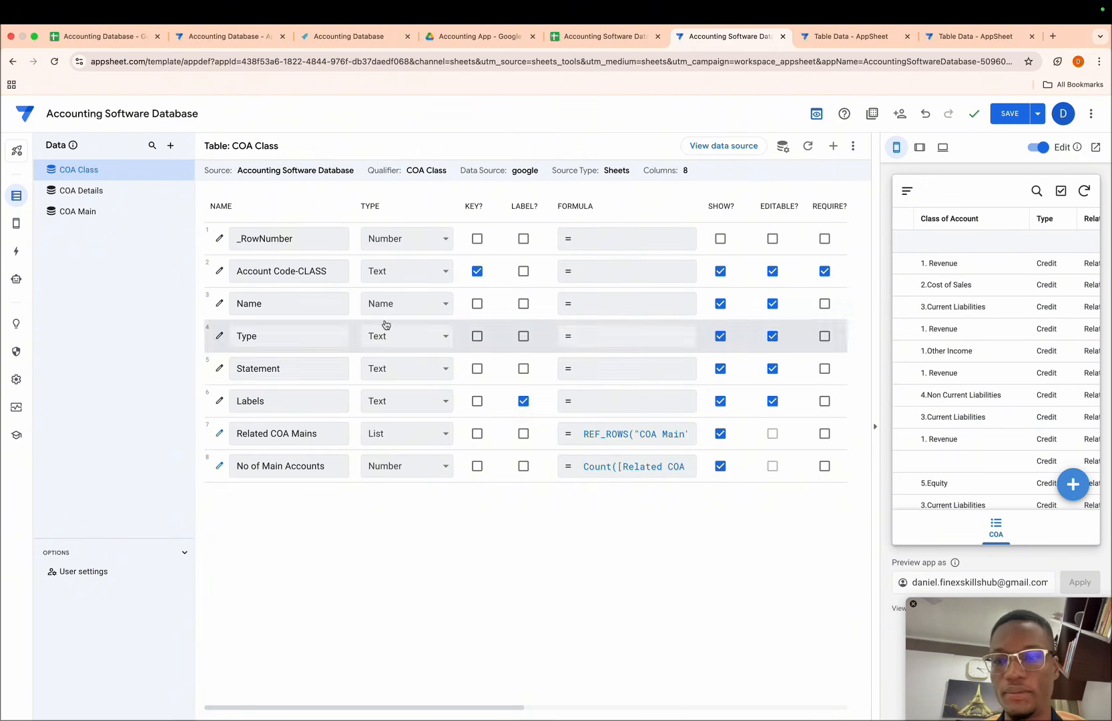
- Add a virtual column named "Statement" to the COA Main table
{"action": "left_click", "coordinate": [79, 218]}
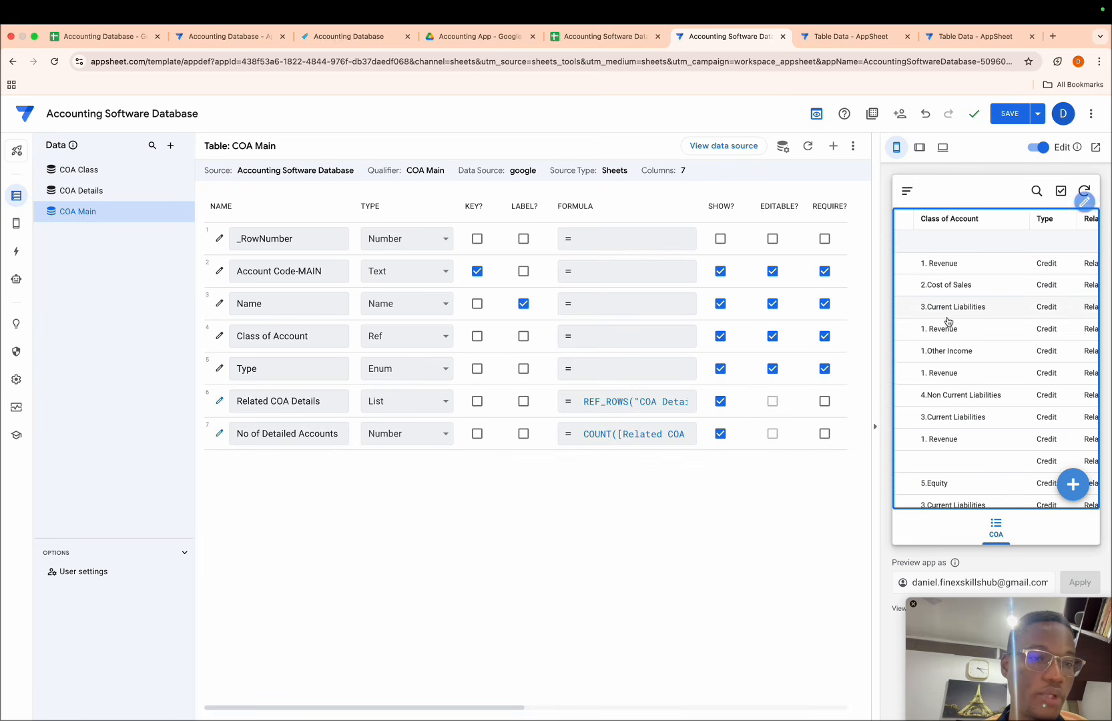
{"action": "scroll", "coordinate": [957, 322], "scroll_direction": "left", "scroll_amount": 3}
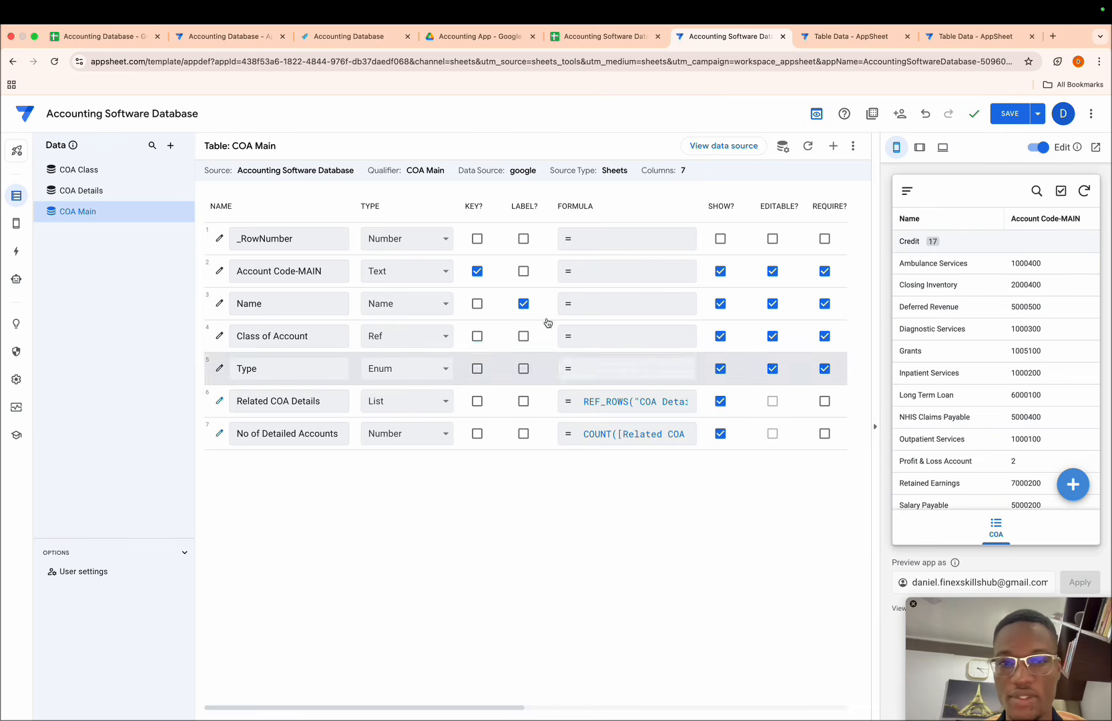
{"action": "left_click", "coordinate": [836, 146]}
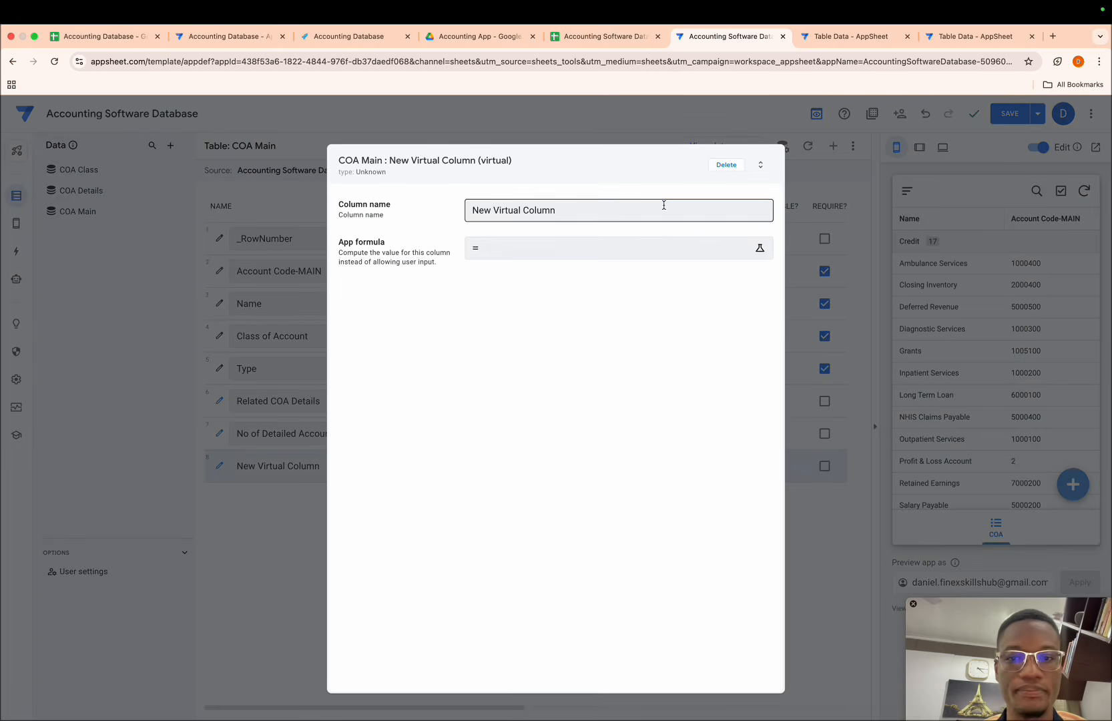
{"action": "left_click", "coordinate": [664, 205]}
{"action": "key", "text": "ctrl+a"}
{"action": "key", "text": "BackSpace"}
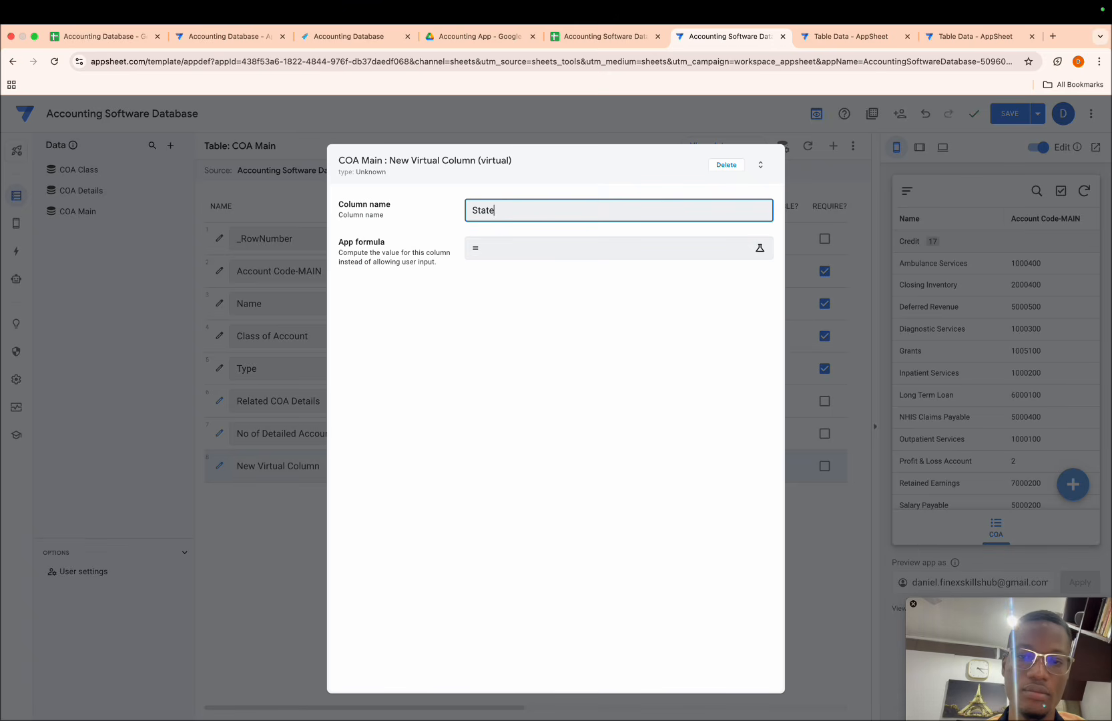
- Set the Statement column's app formula to [Class of Account].[Statement] and save the column
{"action": "left_click", "coordinate": [613, 255]}
{"action": "type", "text": "["}
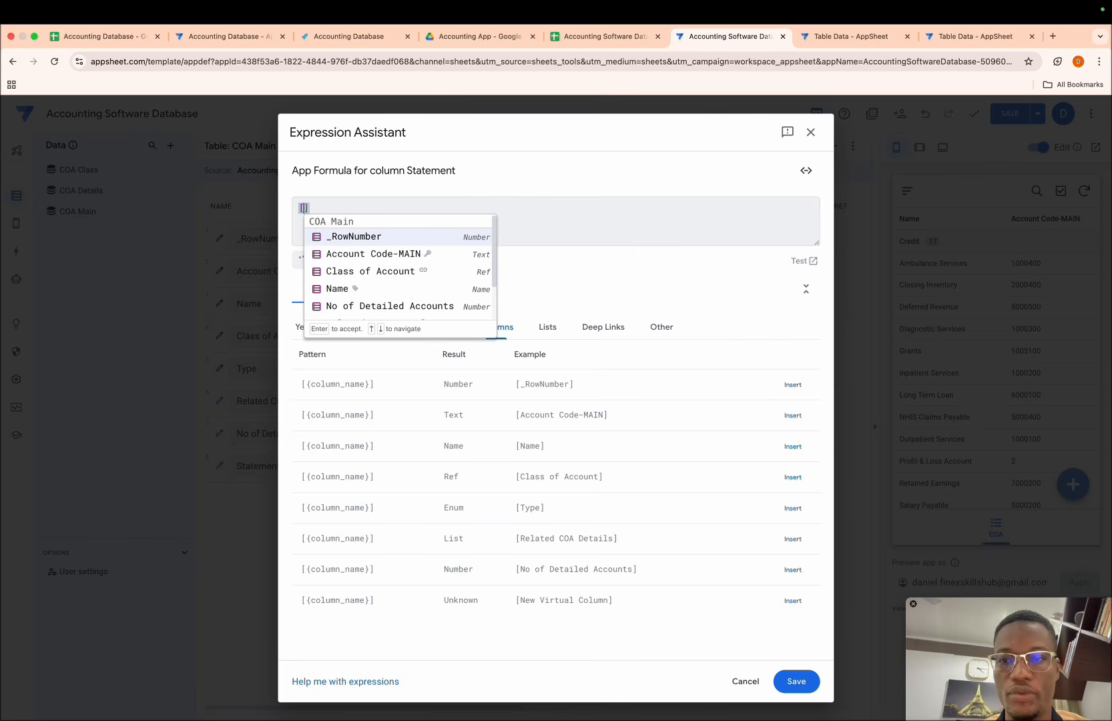
{"action": "key", "text": "Down"}
{"action": "key", "text": "Down"}
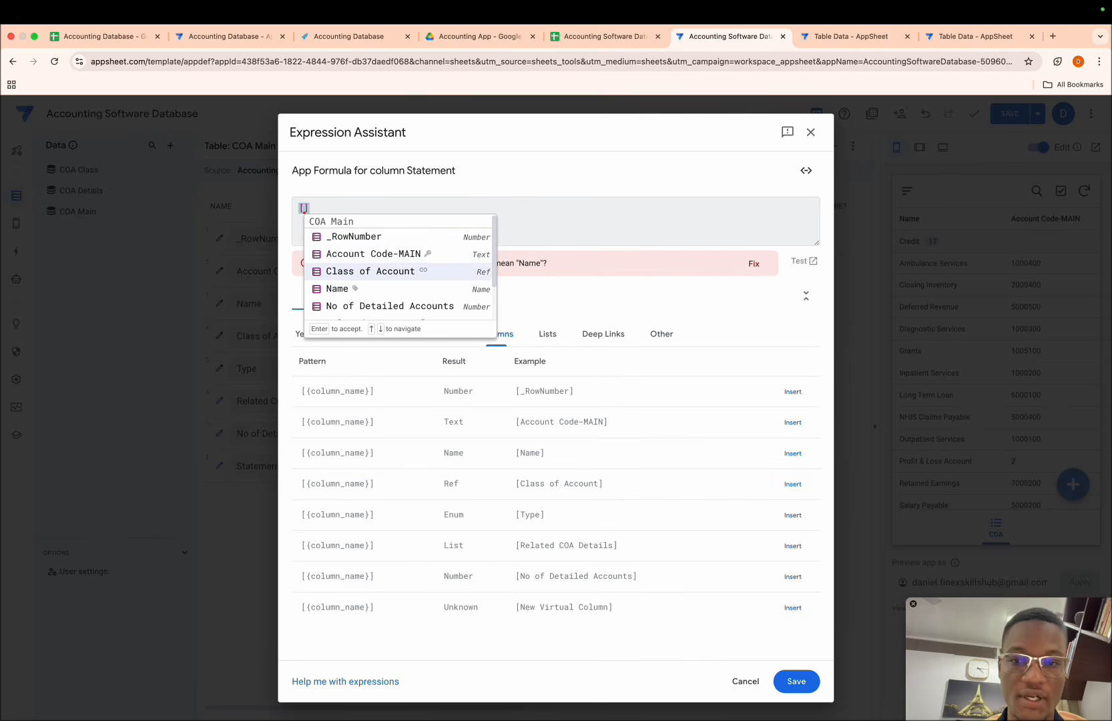
{"action": "key", "text": "Return"}
{"action": "type", "text": ".[S"}
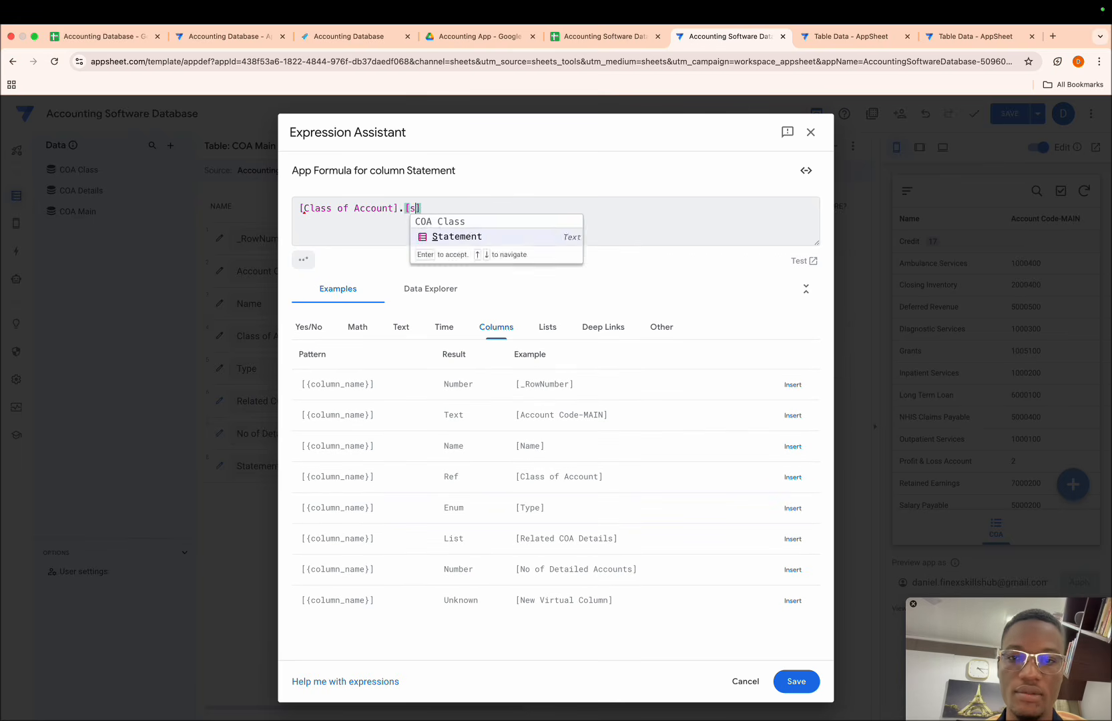
{"action": "key", "text": "Return"}
{"action": "left_click", "coordinate": [778, 689]}
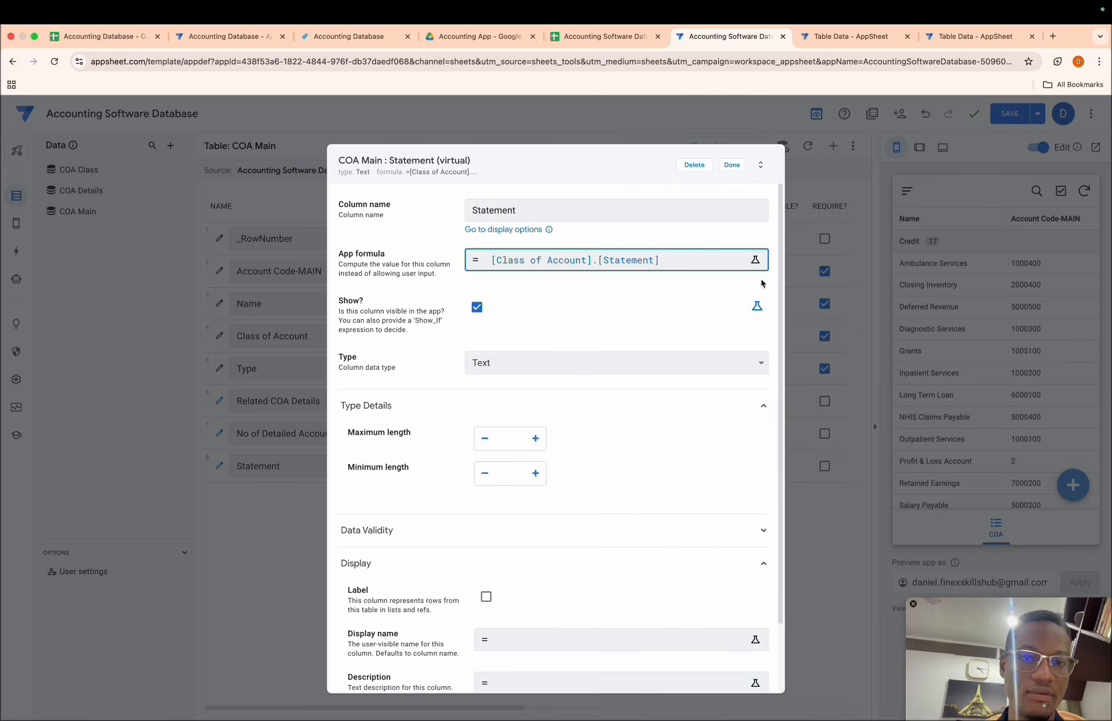
{"action": "left_click", "coordinate": [737, 172]}
- Look through the COA table's columns in the app preview and switch the preview to the tablet layout
{"action": "scroll", "coordinate": [995, 257], "scroll_direction": "right", "scroll_amount": 5}
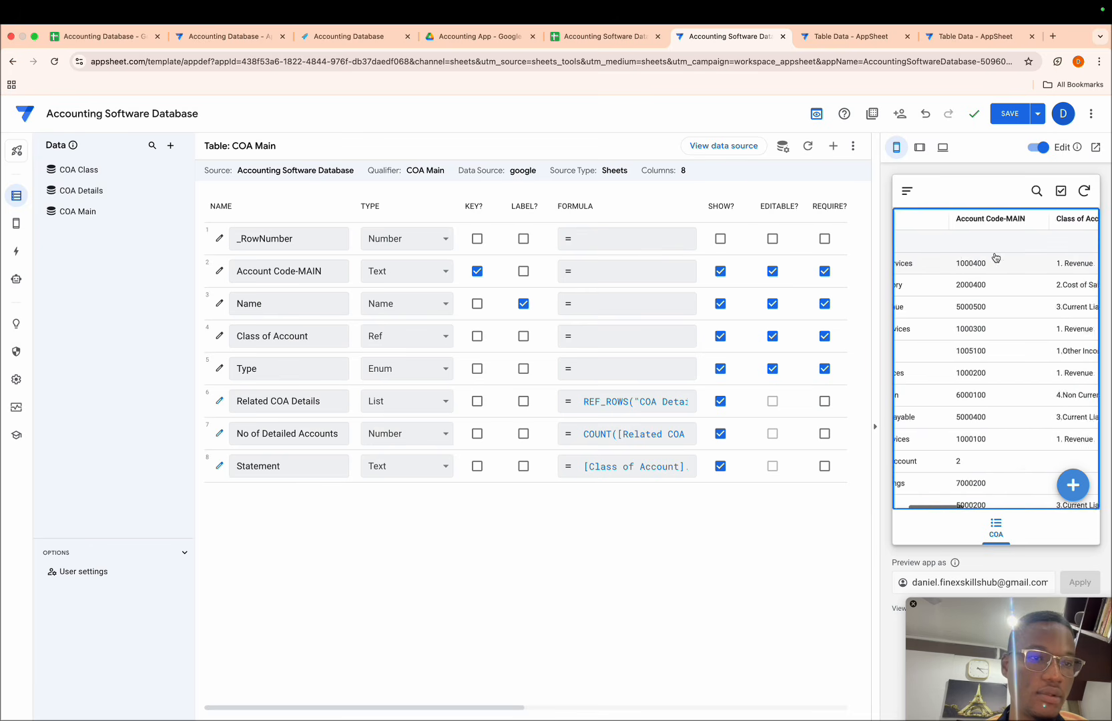
{"action": "scroll", "coordinate": [995, 257], "scroll_direction": "right", "scroll_amount": 2}
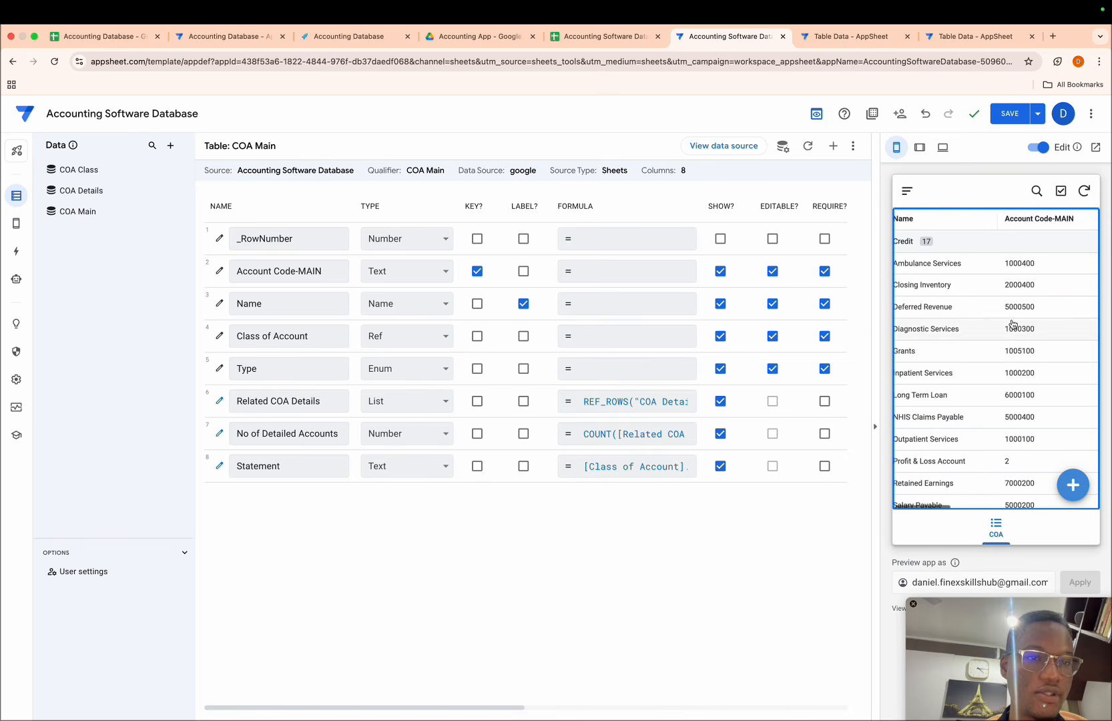
{"action": "left_click", "coordinate": [920, 147]}
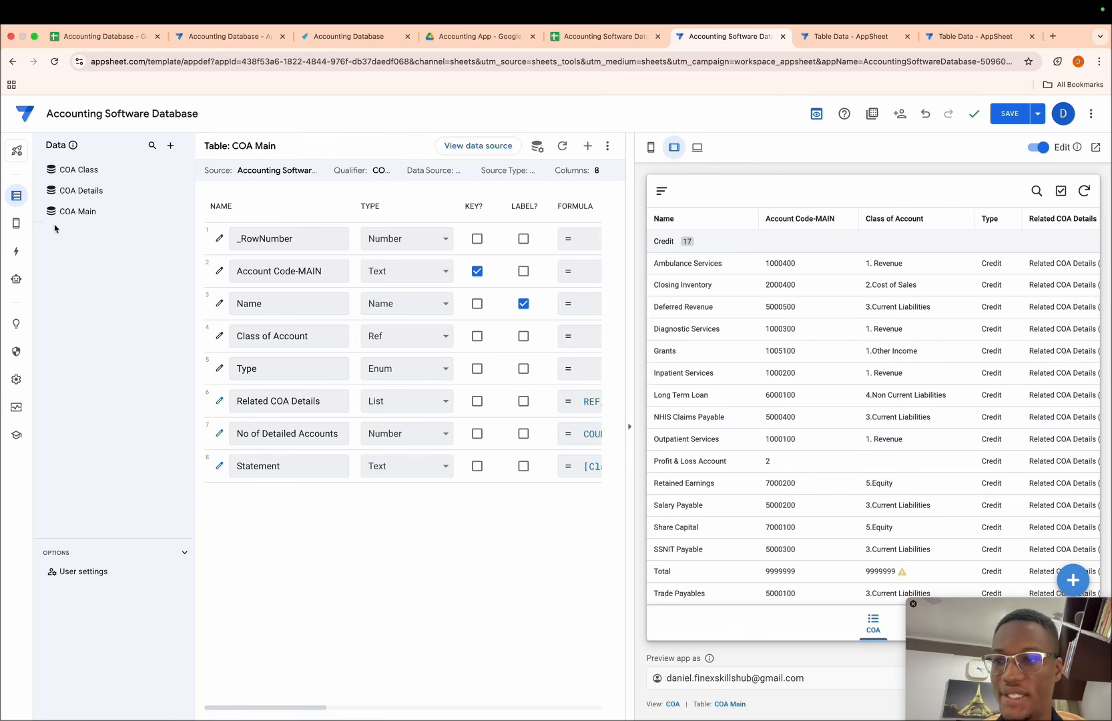
- Sort the COA view's rows by Class of Account in ascending order
{"action": "left_click", "coordinate": [16, 227]}
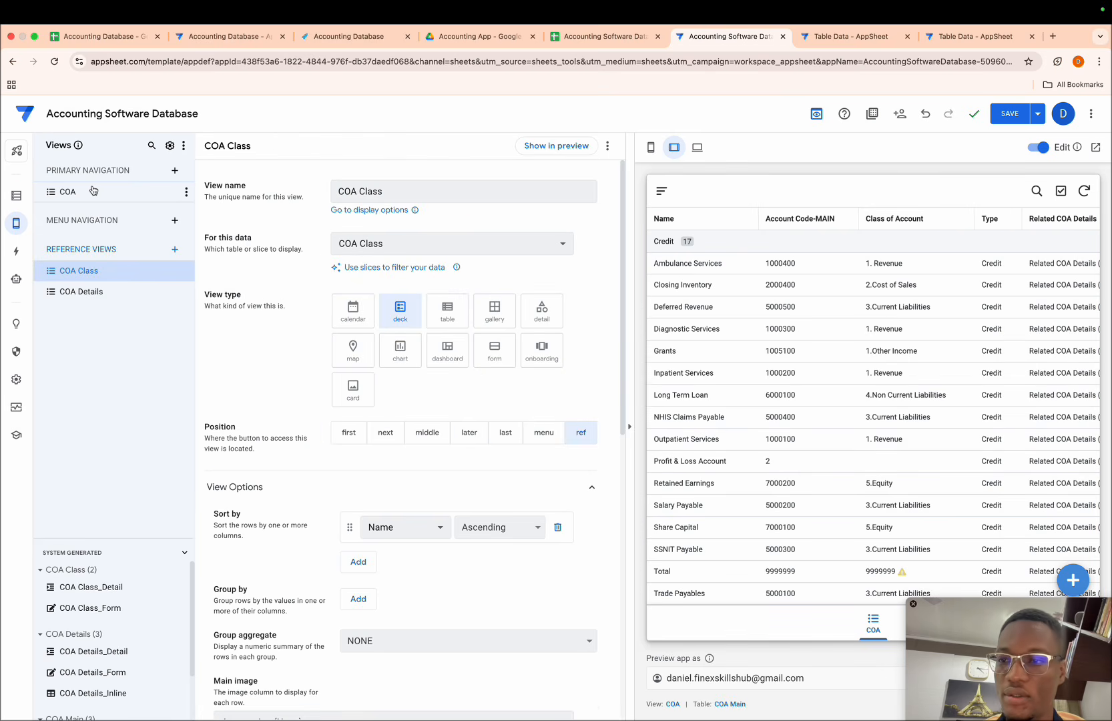
{"action": "left_click", "coordinate": [67, 192]}
{"action": "scroll", "coordinate": [291, 383], "scroll_direction": "down", "scroll_amount": 2}
{"action": "left_click", "coordinate": [386, 400]}
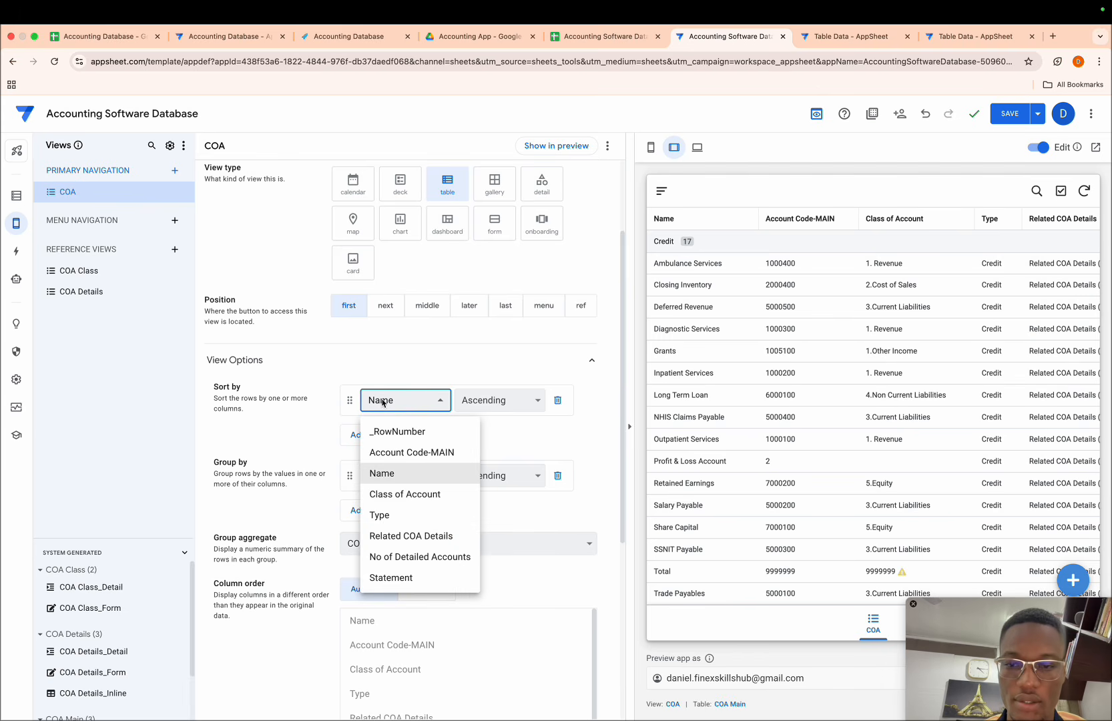
{"action": "left_click", "coordinate": [407, 499]}
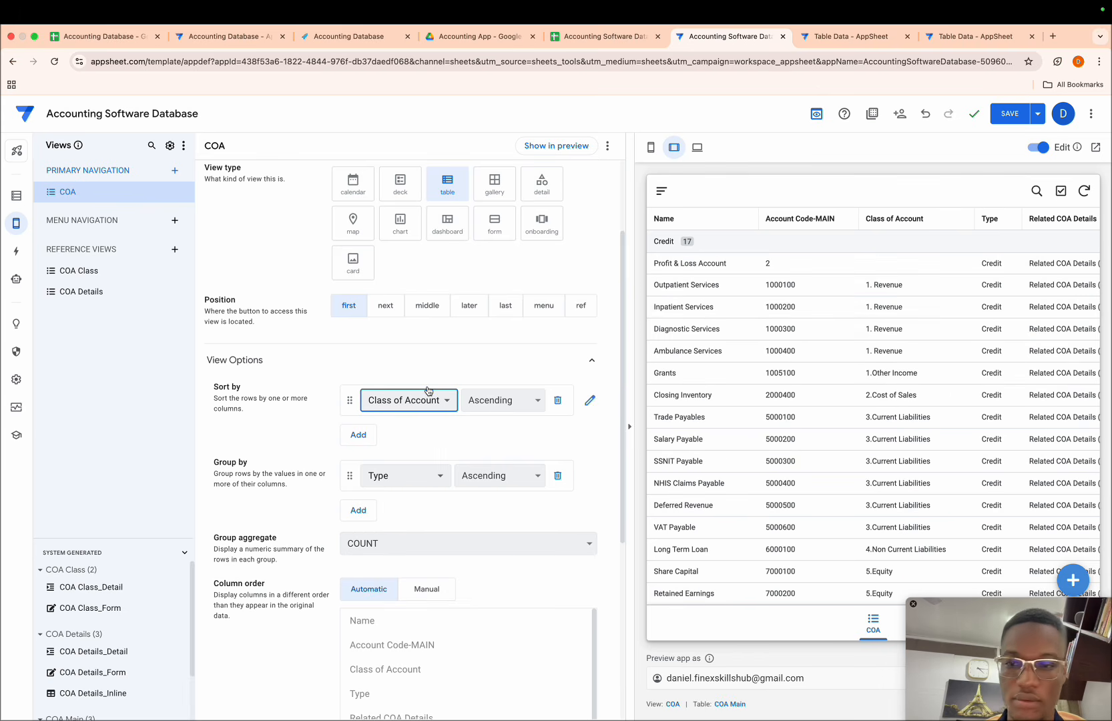
{"action": "left_click", "coordinate": [447, 401]}
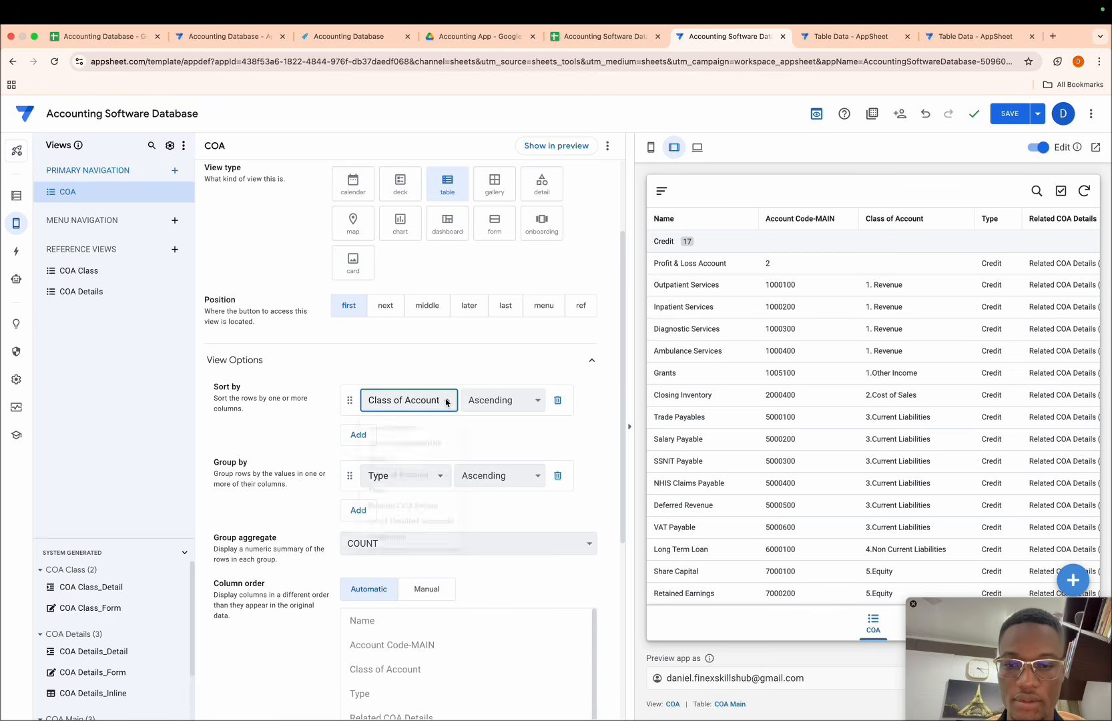
{"action": "left_click", "coordinate": [484, 449]}
- Group the COA view by Class of Account instead of Type and look through the grouped rows in the preview
{"action": "left_click", "coordinate": [440, 475]}
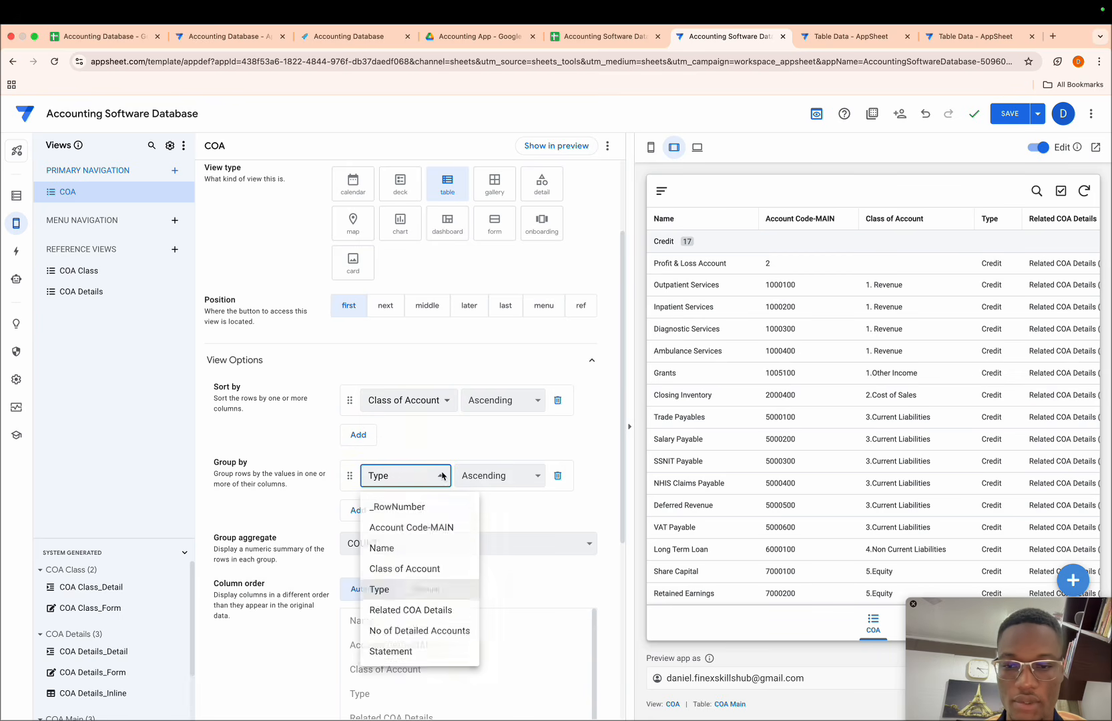
{"action": "left_click", "coordinate": [407, 569]}
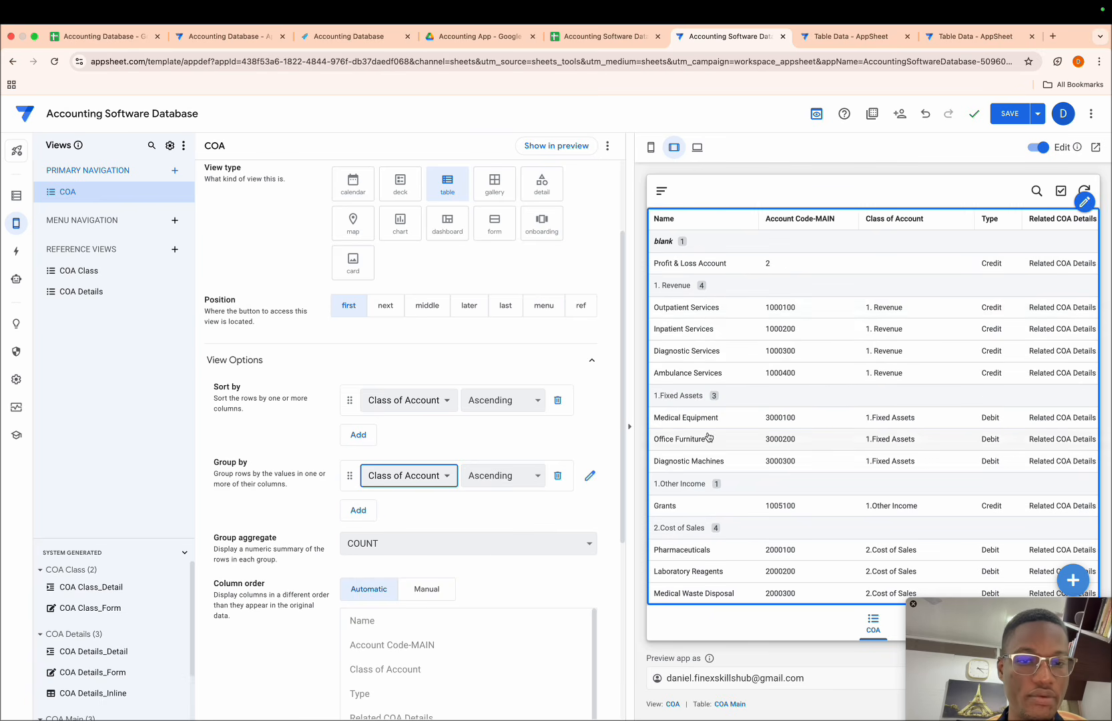
{"action": "scroll", "coordinate": [709, 438], "scroll_direction": "down", "scroll_amount": 1}
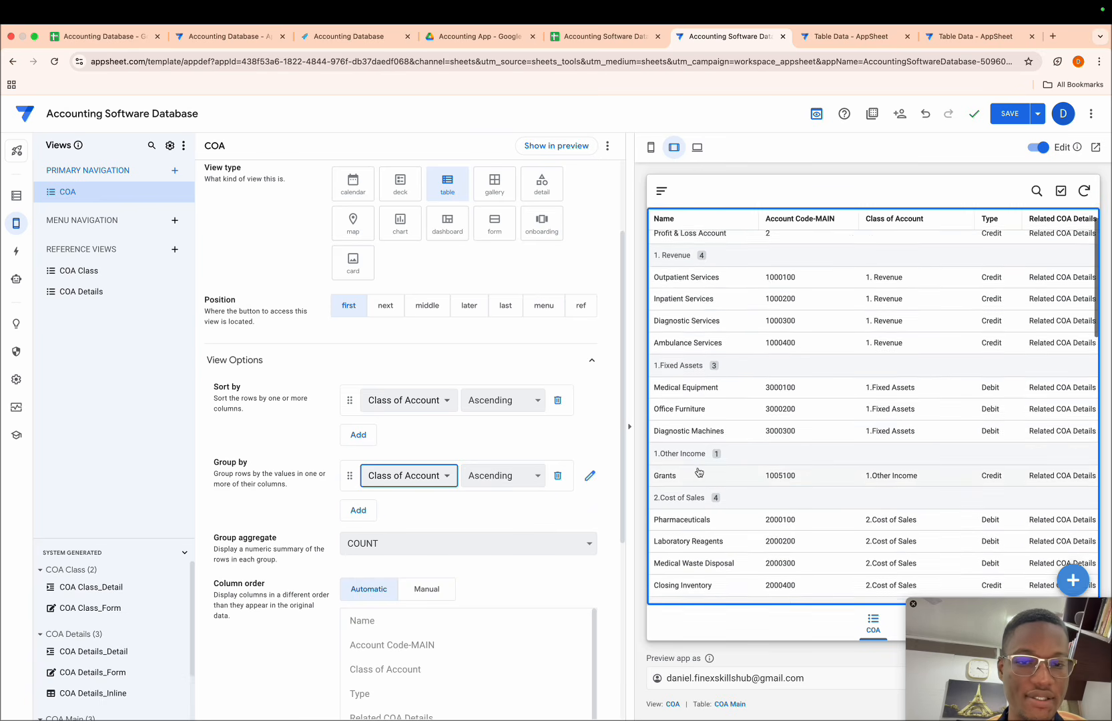
{"action": "scroll", "coordinate": [699, 473], "scroll_direction": "down", "scroll_amount": 3}
{"action": "scroll", "coordinate": [688, 472], "scroll_direction": "up", "scroll_amount": 4}
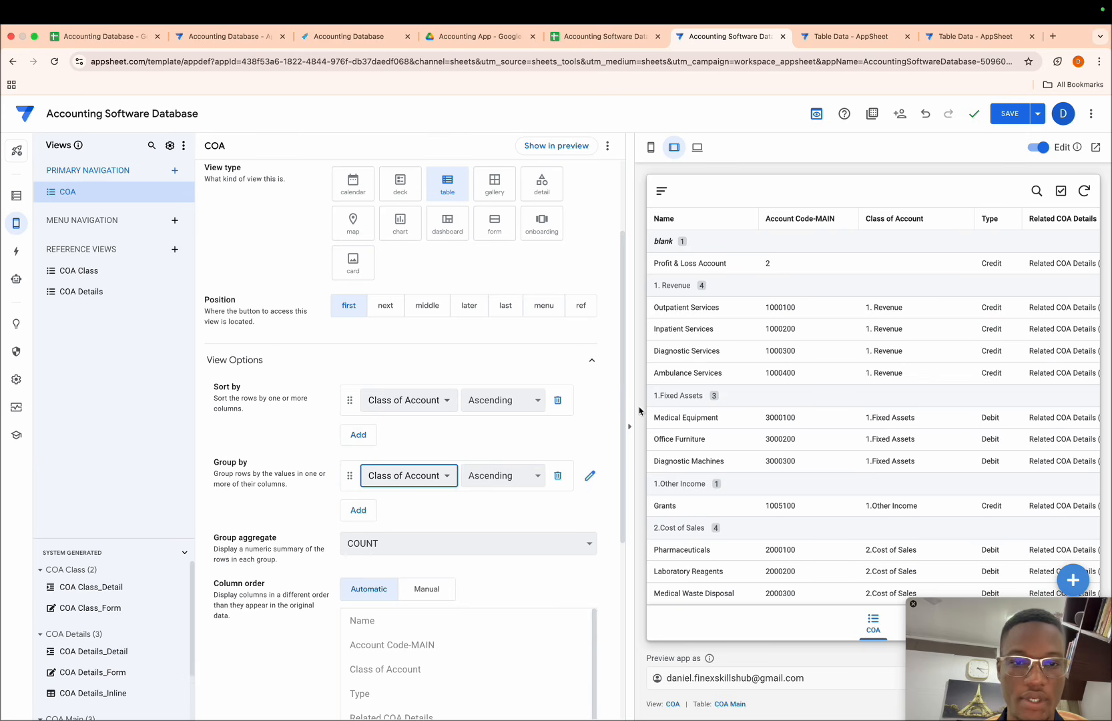
{"action": "scroll", "coordinate": [711, 441], "scroll_direction": "down", "scroll_amount": 4}
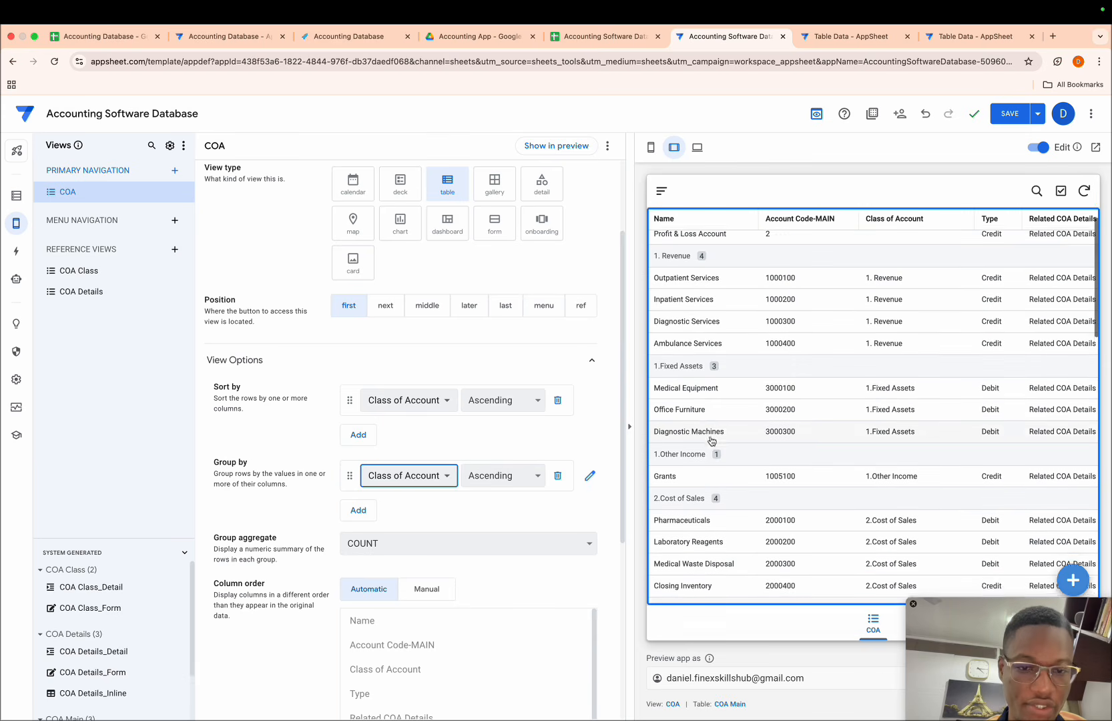
{"action": "scroll", "coordinate": [712, 393], "scroll_direction": "up", "scroll_amount": 2}
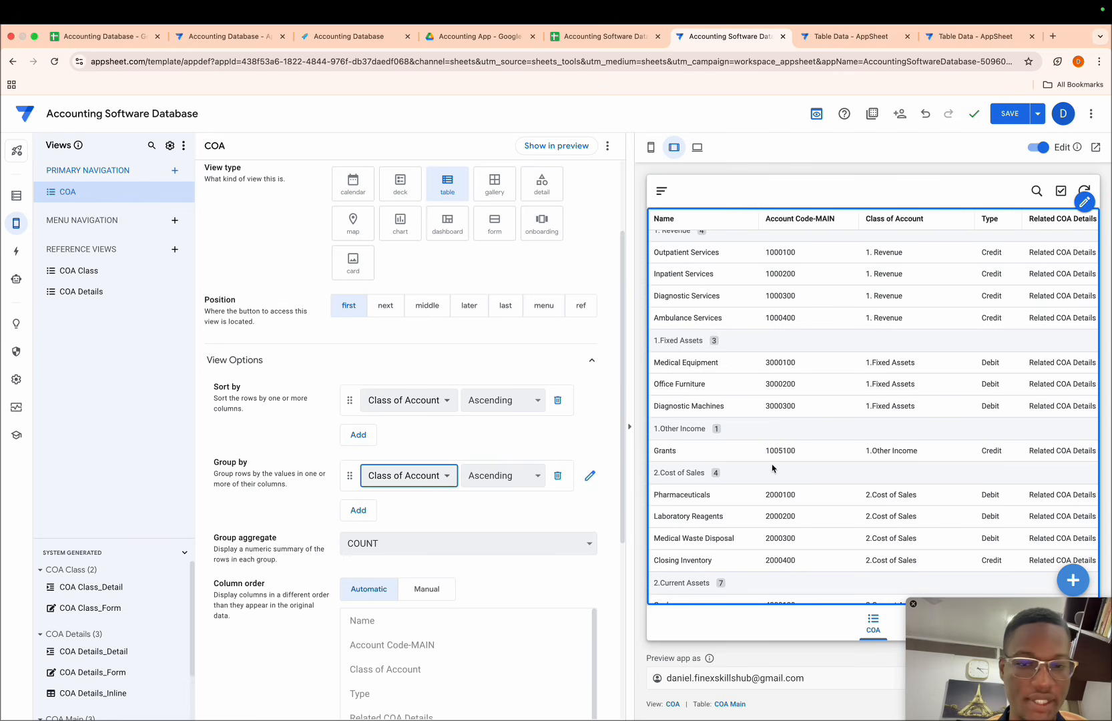
- Add Statement as a second grouping column of the COA view and move it above Class of Account
{"action": "left_click", "coordinate": [359, 510]}
{"action": "left_click", "coordinate": [381, 514]}
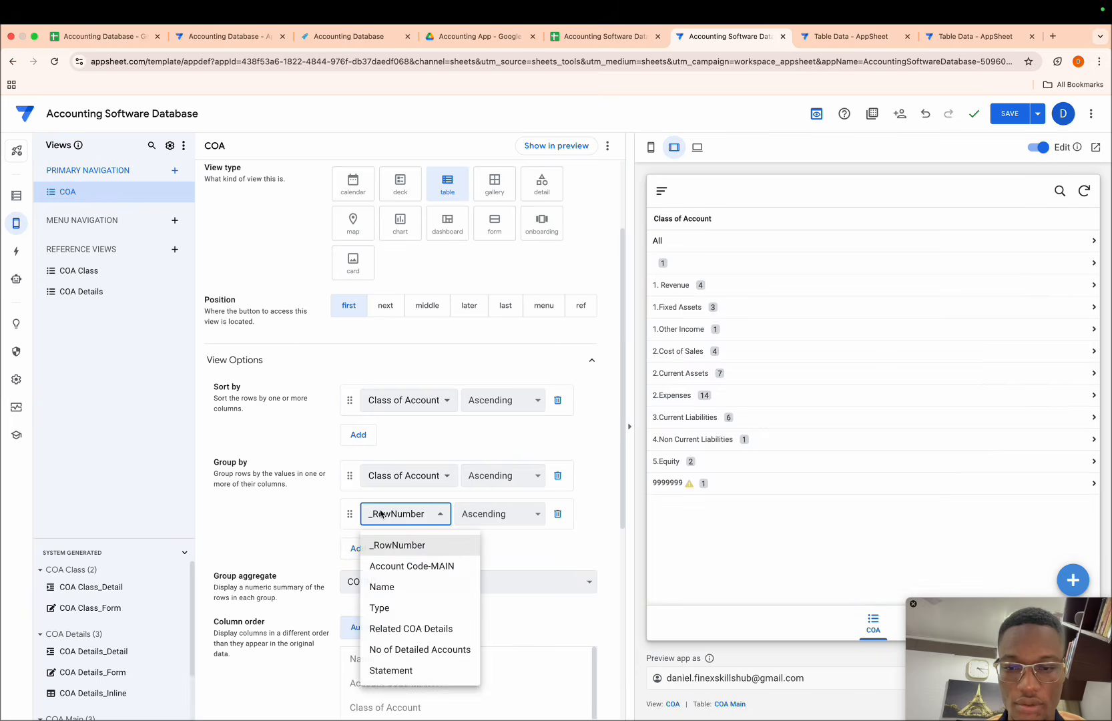
{"action": "left_click", "coordinate": [391, 670]}
{"action": "left_click_drag", "start_coordinate": [349, 513], "coordinate": [353, 475]}
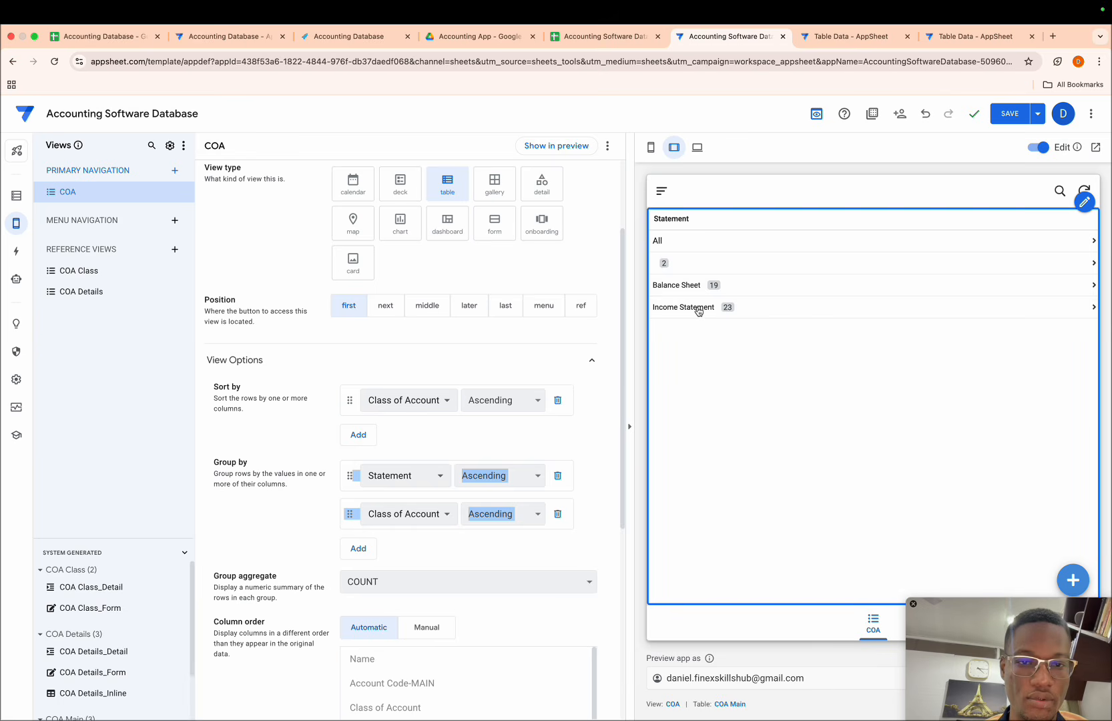
- Look through the Balance Sheet group of the COA view in the preview and return to the statement list
{"action": "left_click", "coordinate": [685, 287]}
{"action": "scroll", "coordinate": [733, 464], "scroll_direction": "down", "scroll_amount": 5}
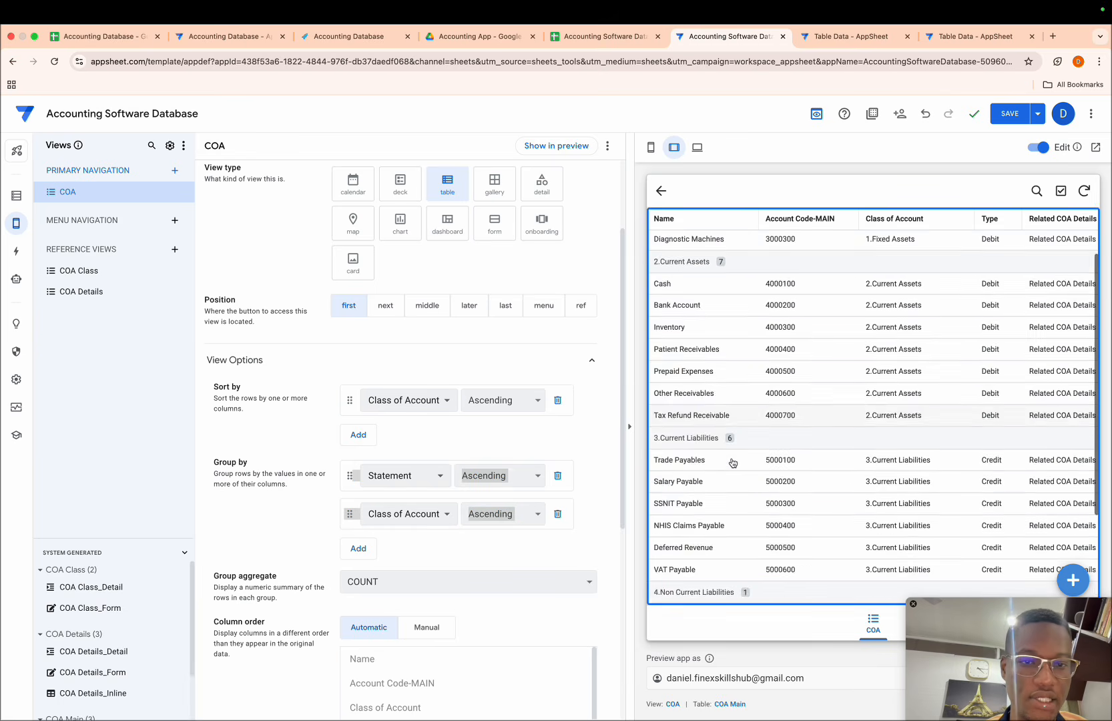
{"action": "scroll", "coordinate": [668, 260], "scroll_direction": "up", "scroll_amount": 5}
{"action": "left_click", "coordinate": [661, 192]}
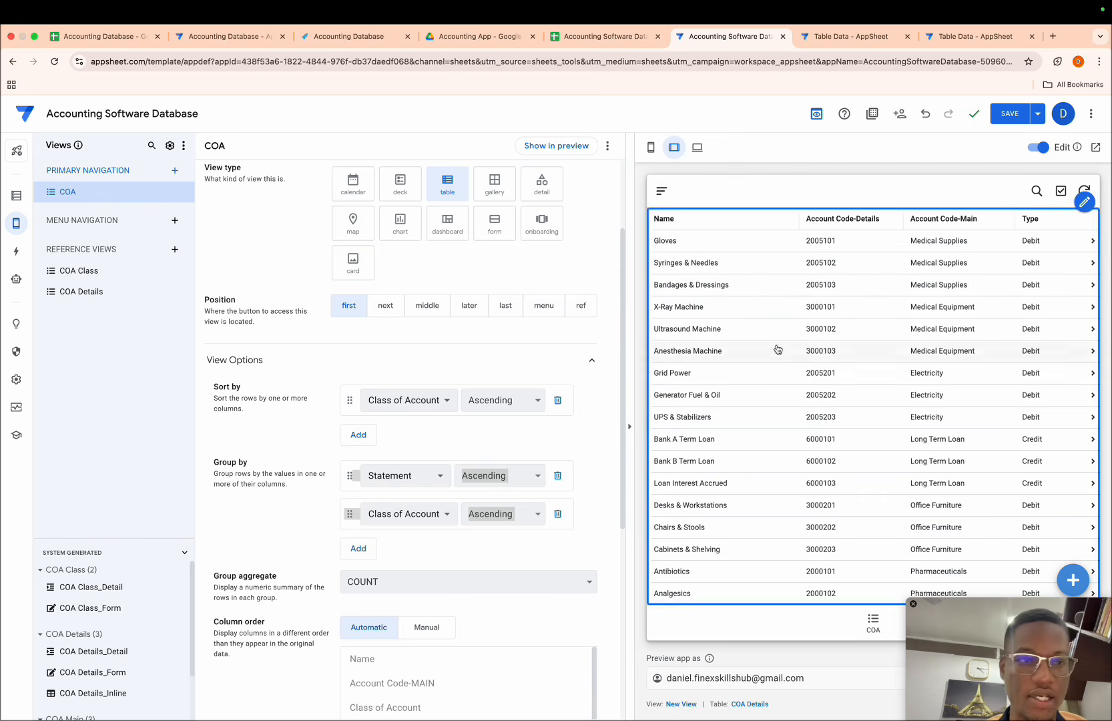
- Save the app, reopen the COA view in the preview and launch the desktop version of the app
{"action": "left_click", "coordinate": [1010, 114]}
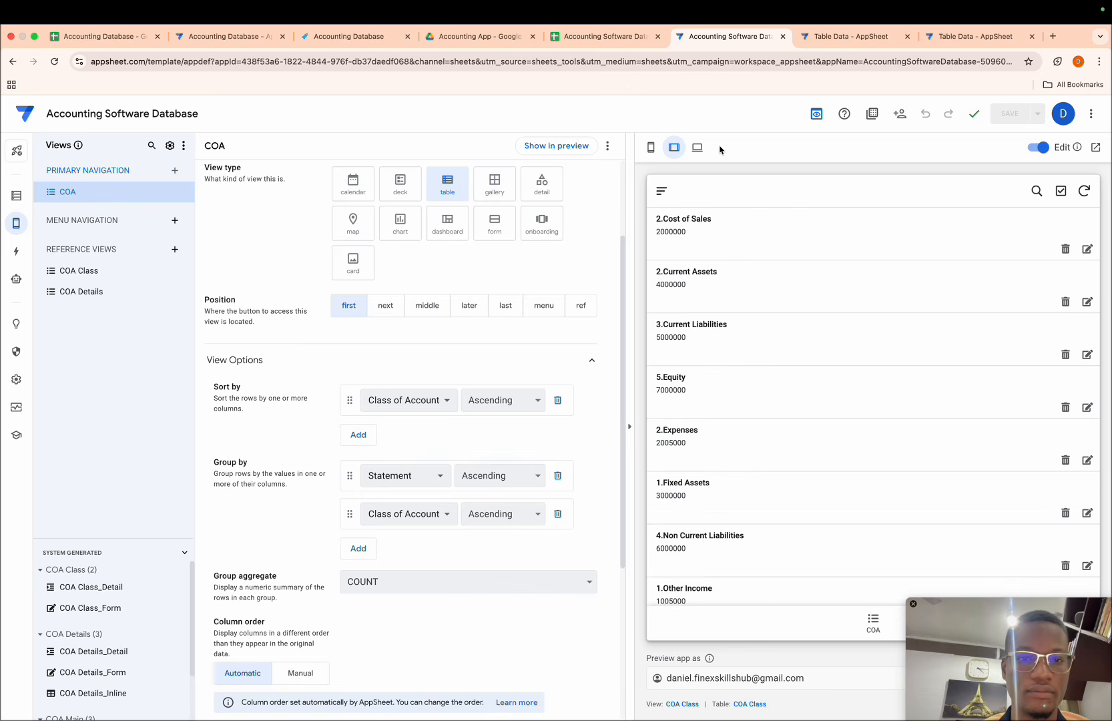
{"action": "left_click", "coordinate": [872, 627]}
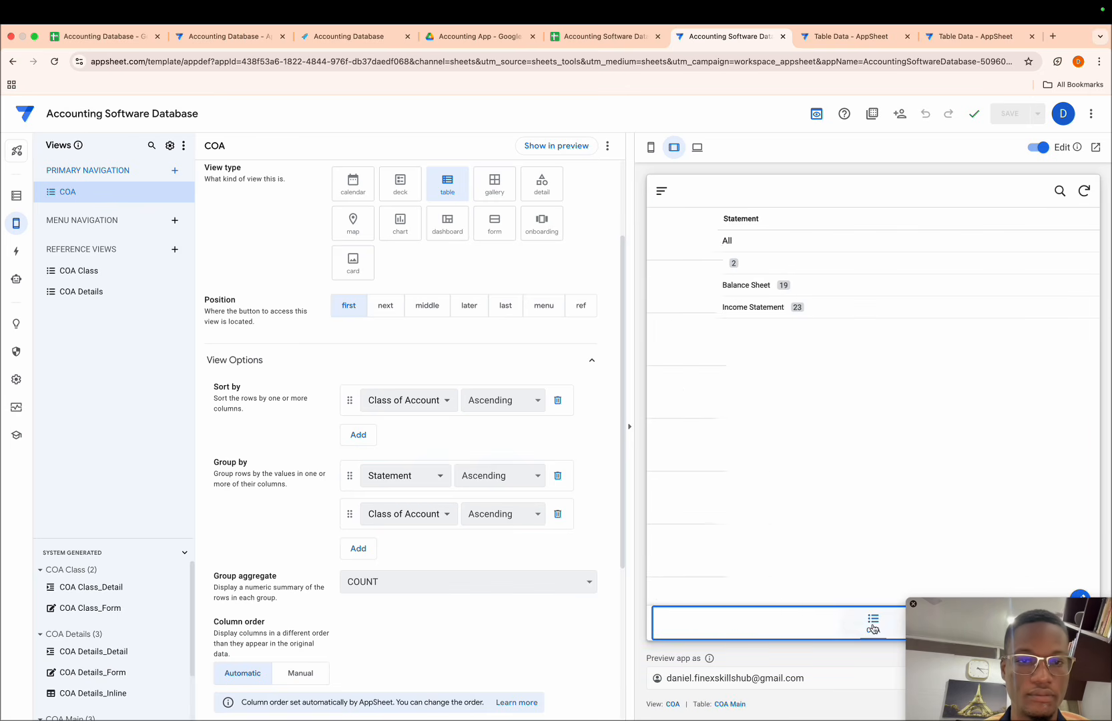
{"action": "left_click", "coordinate": [698, 149]}
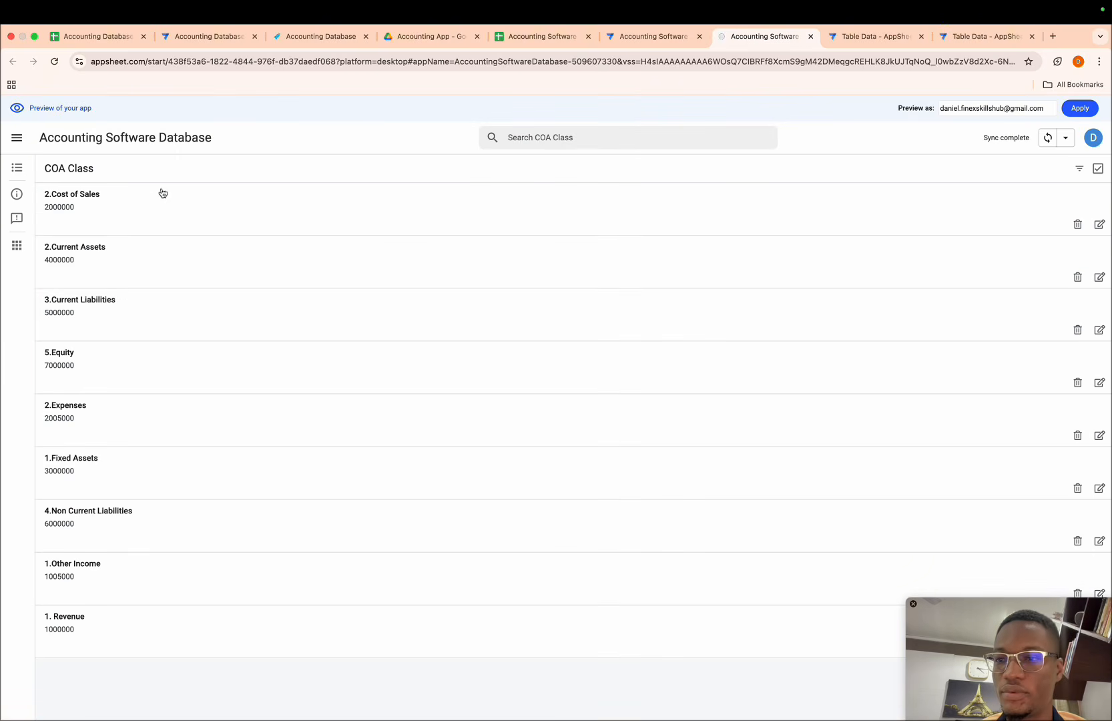
- Examine the COA view in the desktop app for the empty, Balance Sheet, Income Statement and All groups
{"action": "left_click", "coordinate": [18, 166]}
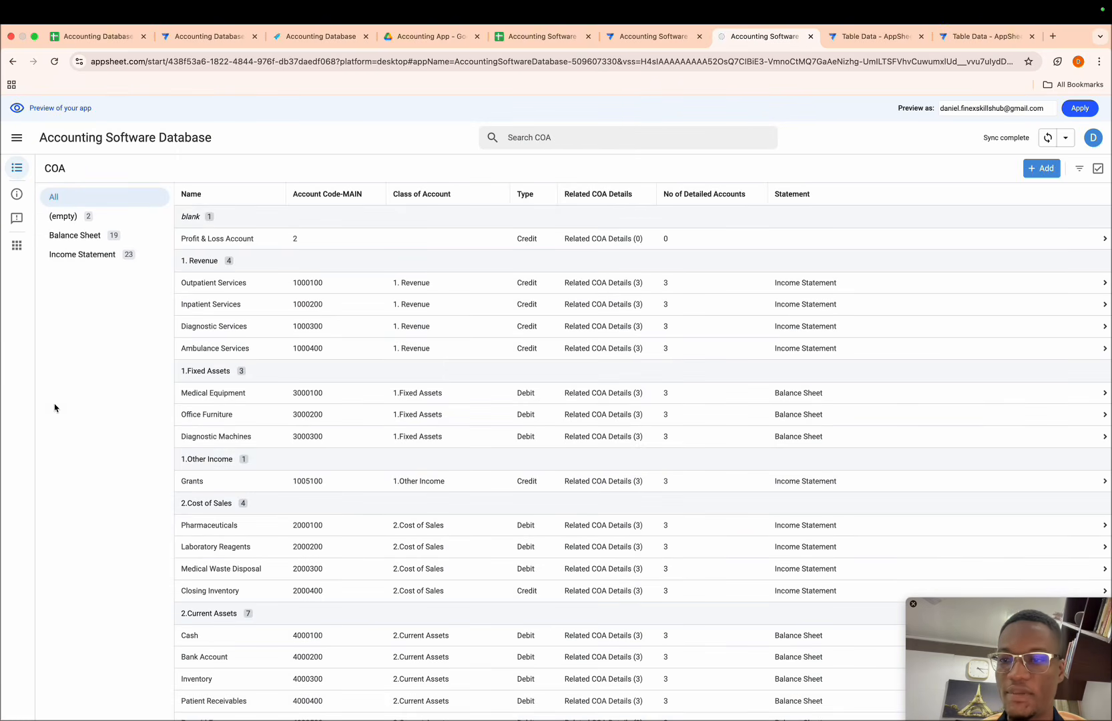
{"action": "left_click", "coordinate": [92, 224]}
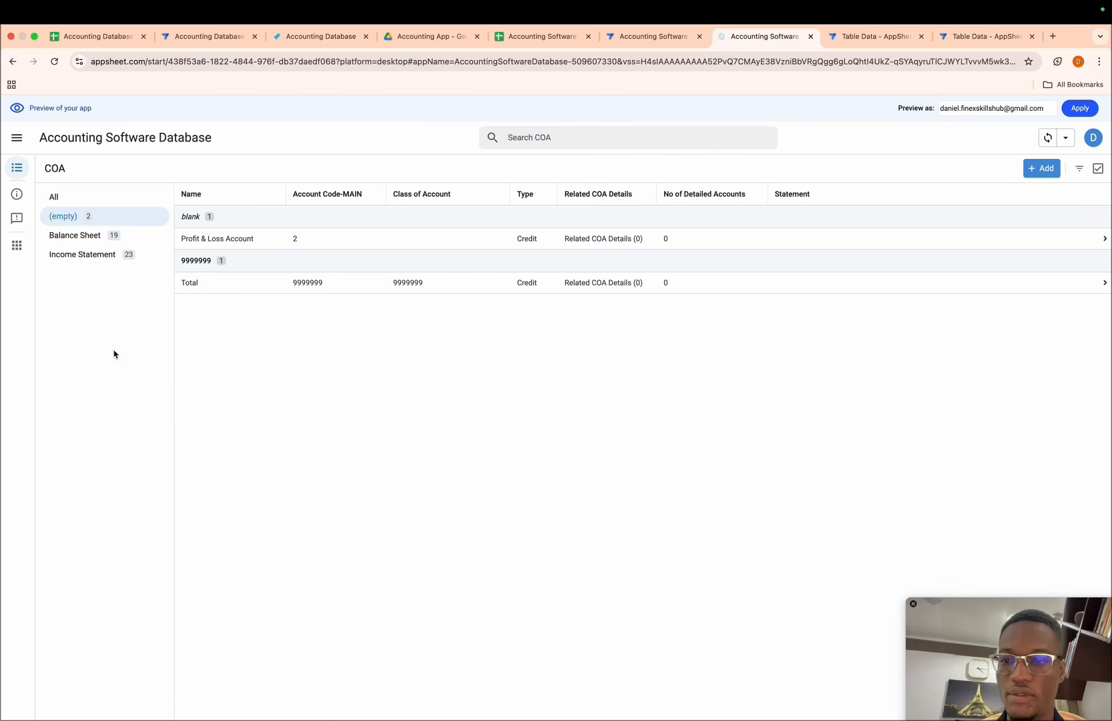
{"action": "left_click", "coordinate": [101, 238]}
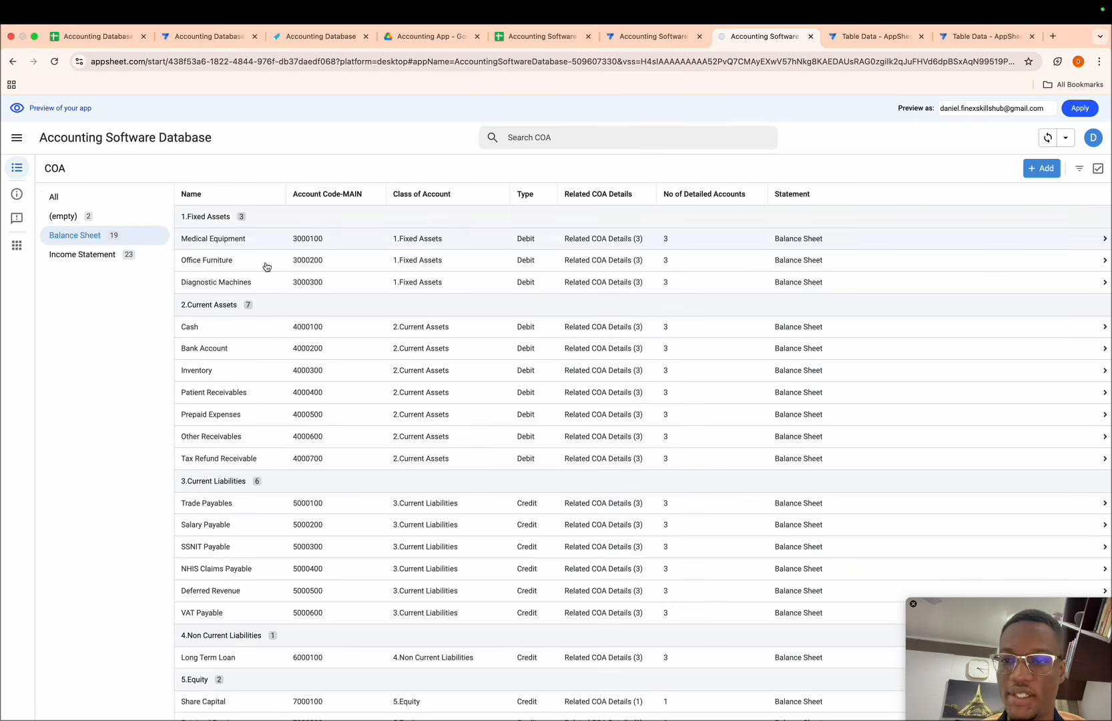
{"action": "scroll", "coordinate": [277, 417], "scroll_direction": "down", "scroll_amount": 1}
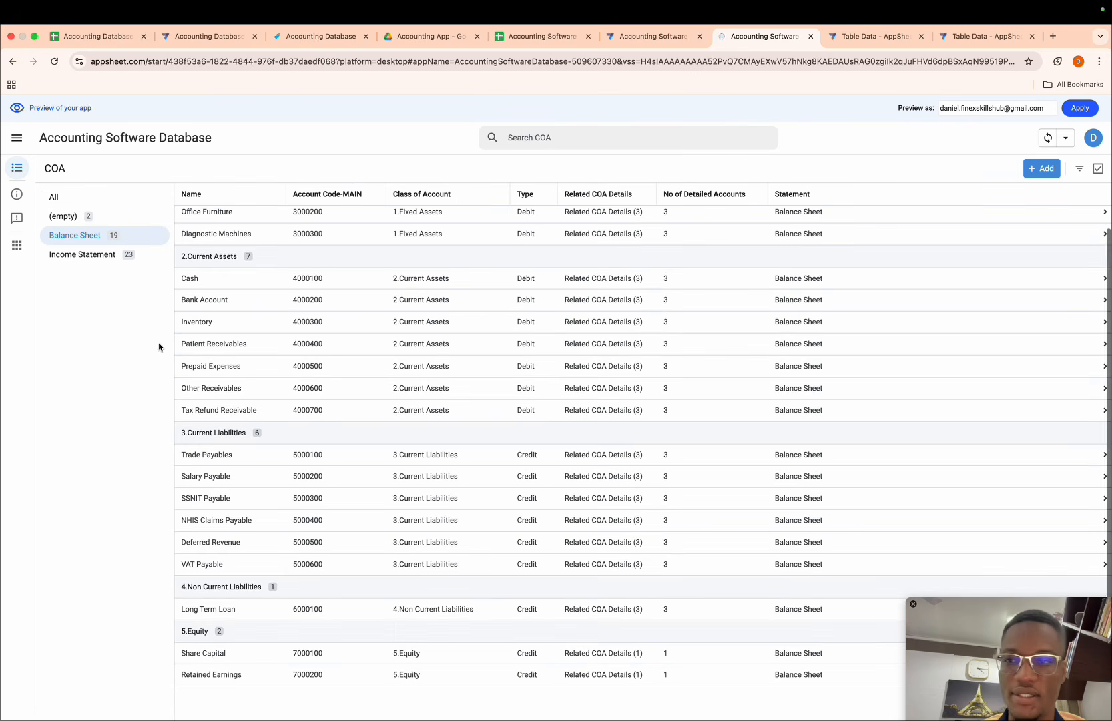
{"action": "left_click", "coordinate": [111, 257]}
{"action": "scroll", "coordinate": [268, 427], "scroll_direction": "up", "scroll_amount": 1}
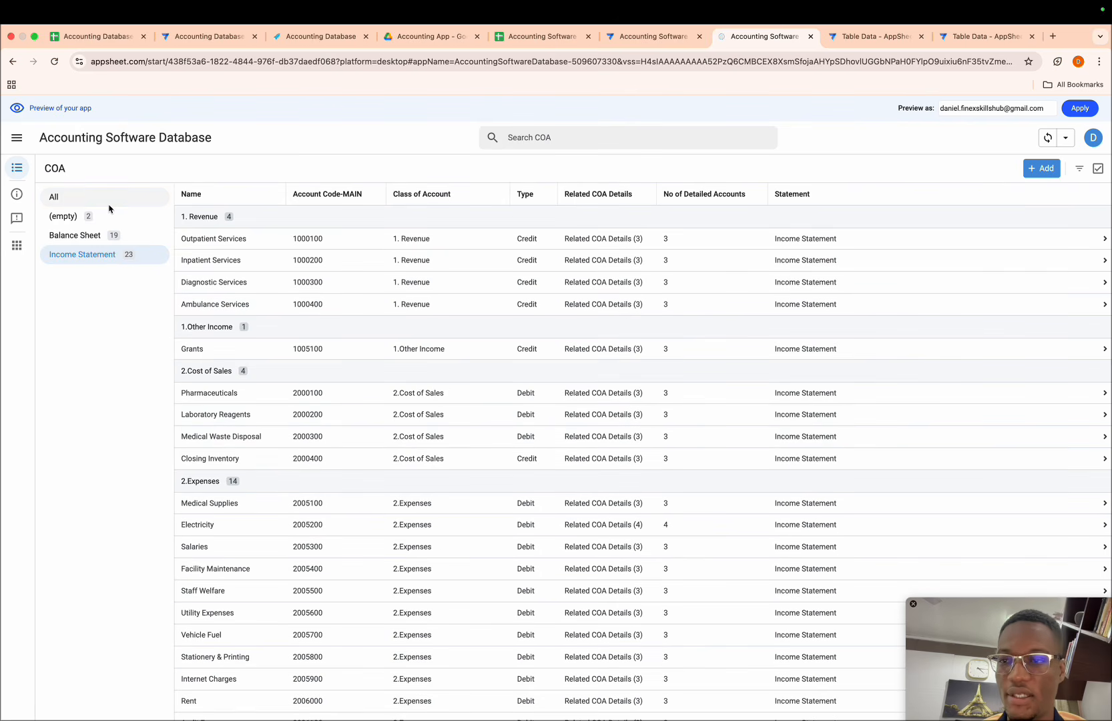
{"action": "left_click", "coordinate": [111, 209]}
{"action": "scroll", "coordinate": [374, 482], "scroll_direction": "down", "scroll_amount": 10}
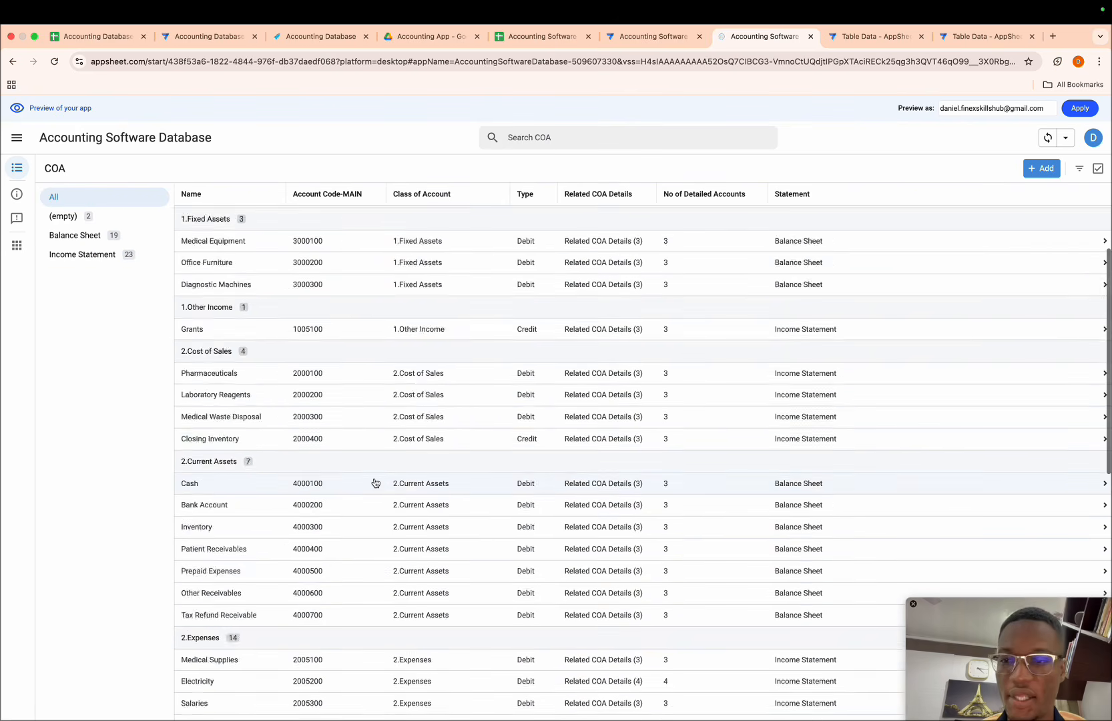
{"action": "scroll", "coordinate": [375, 482], "scroll_direction": "up", "scroll_amount": 10}
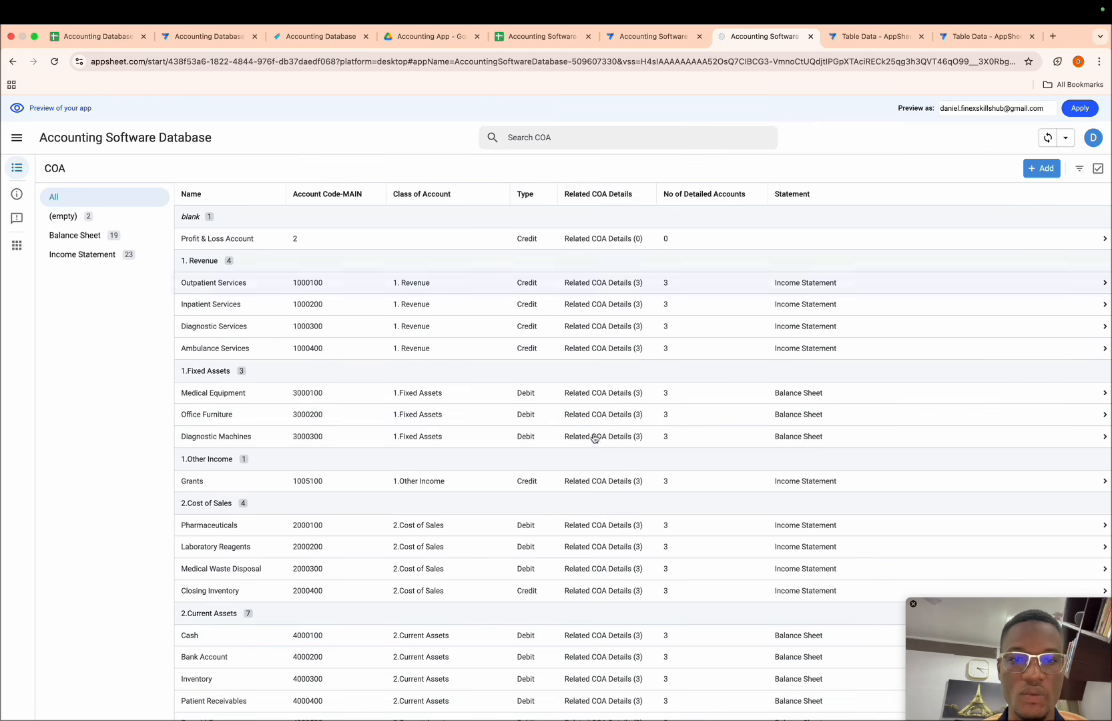
- Return to the app editor and switch the COA view's column order to Manual
{"action": "left_click", "coordinate": [607, 37]}
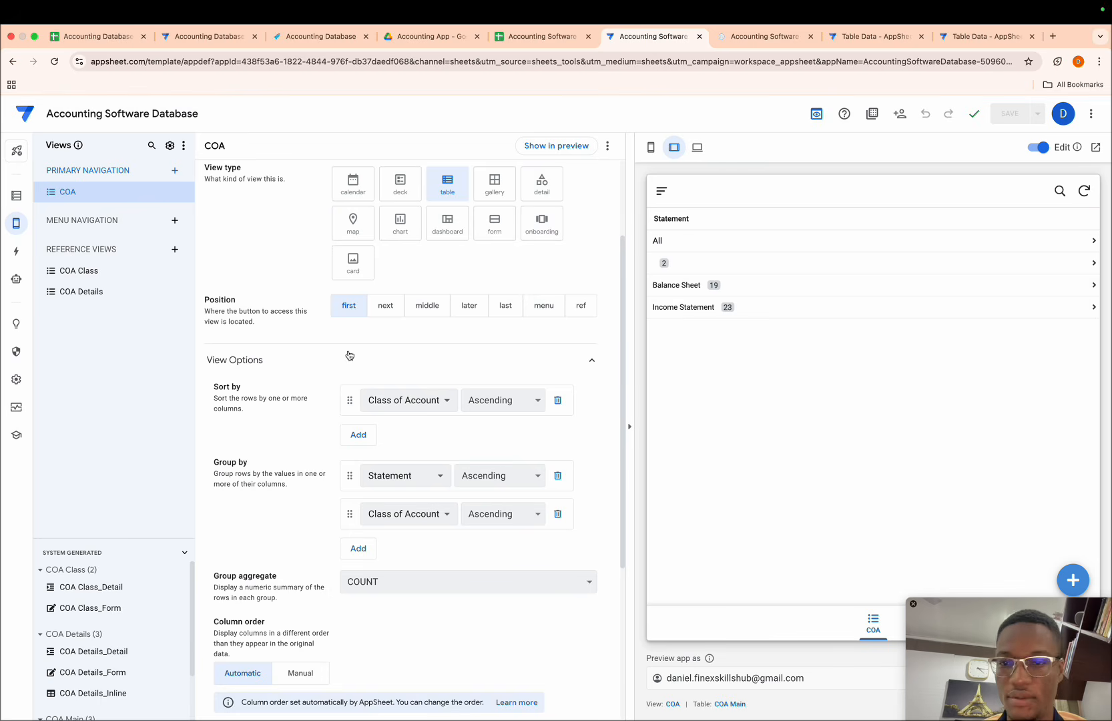
{"action": "scroll", "coordinate": [328, 528], "scroll_direction": "down", "scroll_amount": 4}
{"action": "scroll", "coordinate": [328, 524], "scroll_direction": "up", "scroll_amount": 2}
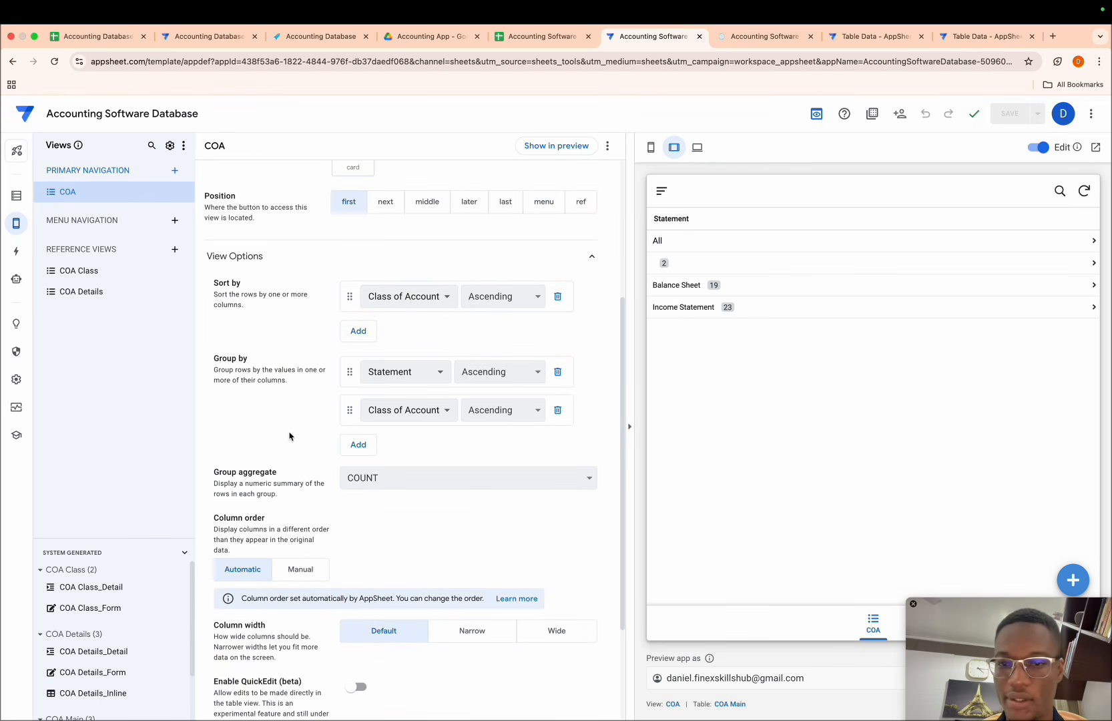
{"action": "scroll", "coordinate": [289, 436], "scroll_direction": "down", "scroll_amount": 3}
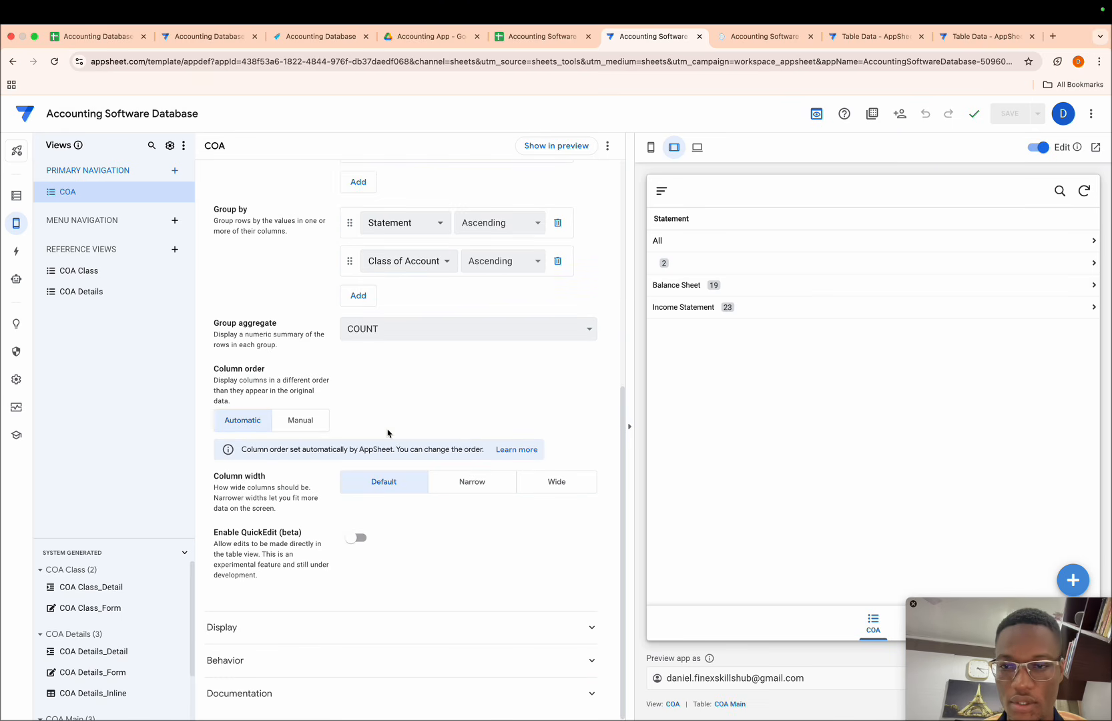
{"action": "scroll", "coordinate": [388, 433], "scroll_direction": "up", "scroll_amount": 6}
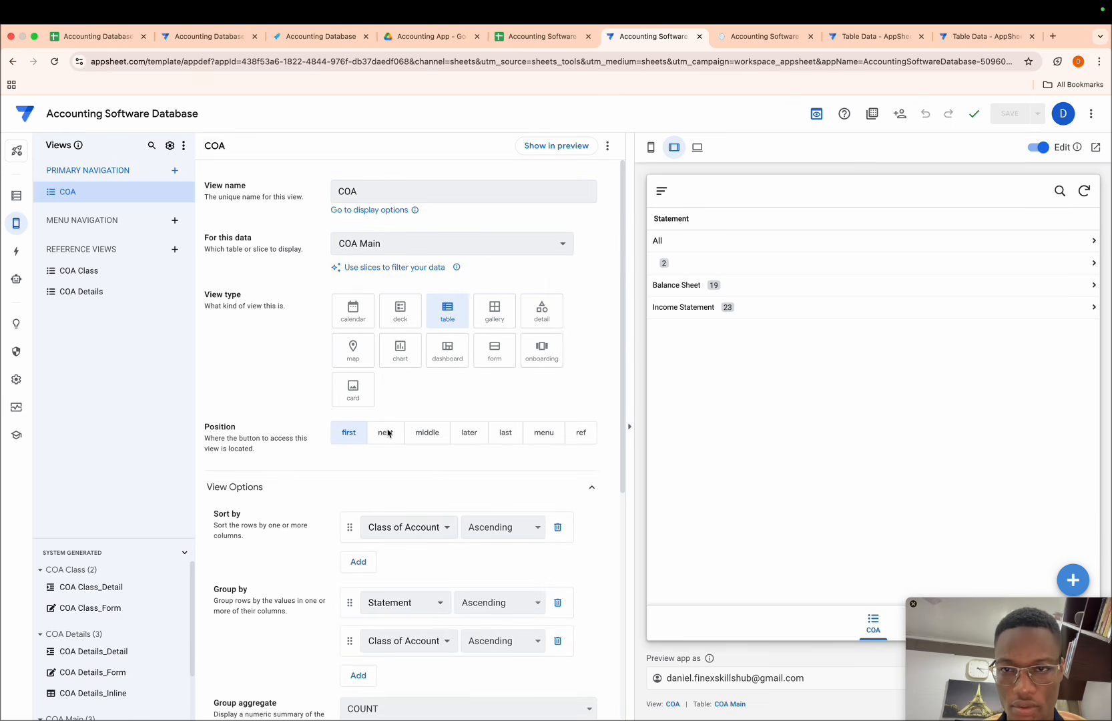
{"action": "scroll", "coordinate": [382, 457], "scroll_direction": "down", "scroll_amount": 5}
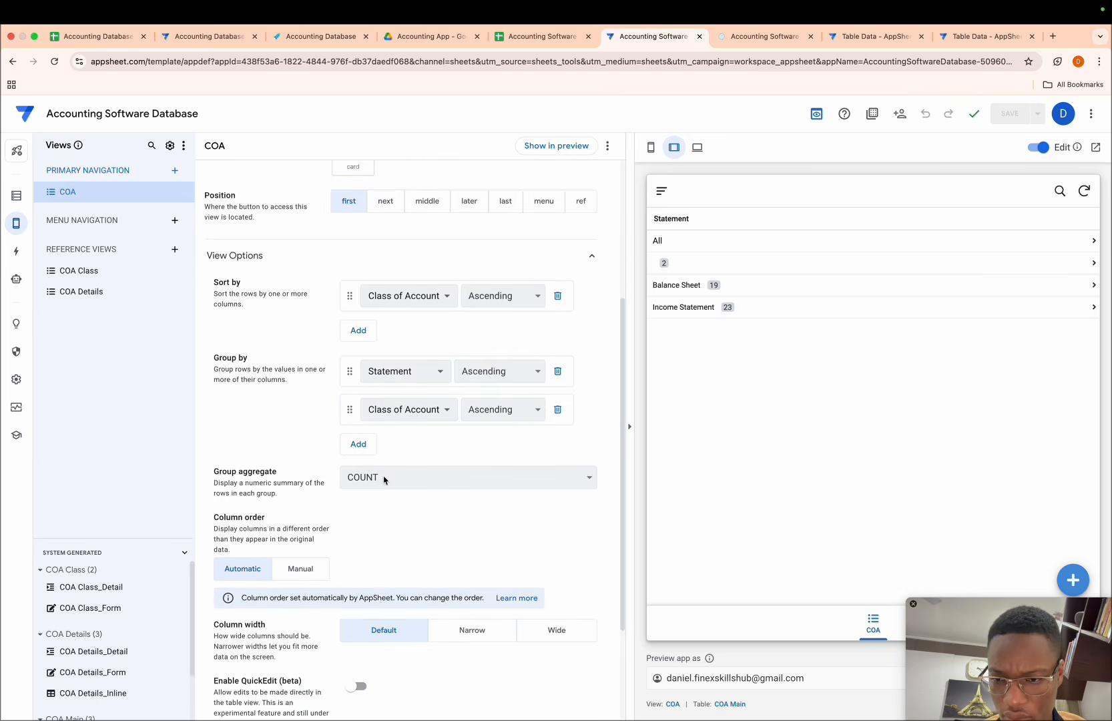
{"action": "left_click", "coordinate": [301, 507]}
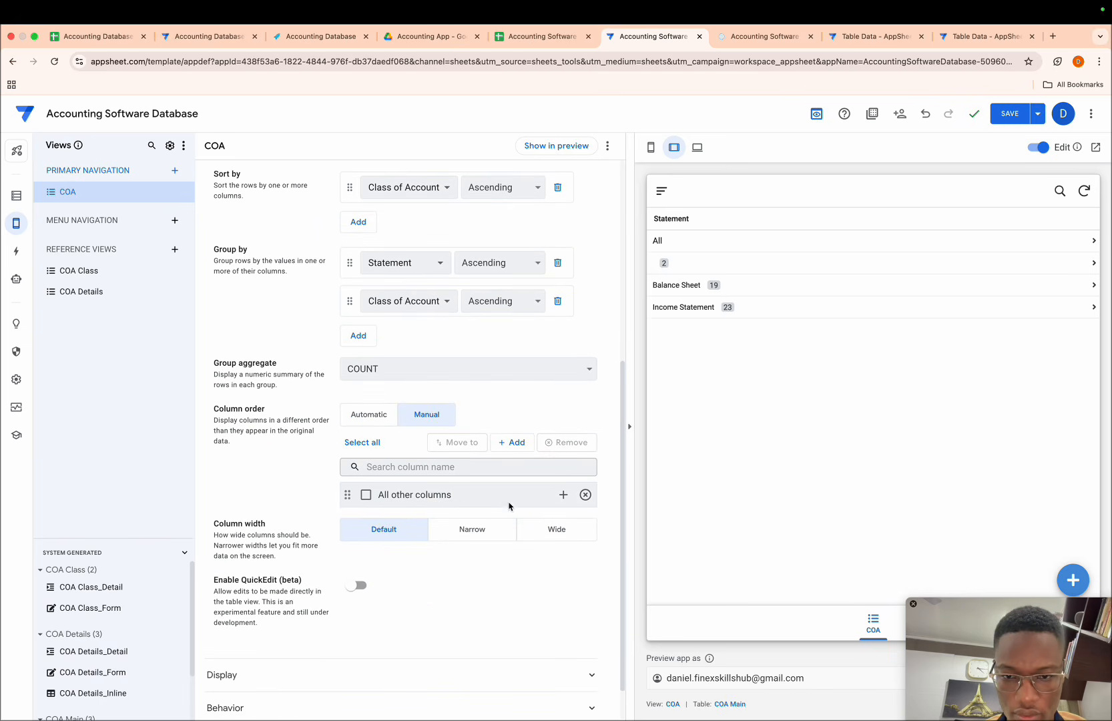
- Add Account Code-MAIN, Name, Class of Account, Type, No of Detailed Accounts and Statement before All other columns in the column order
{"action": "left_click", "coordinate": [568, 499]}
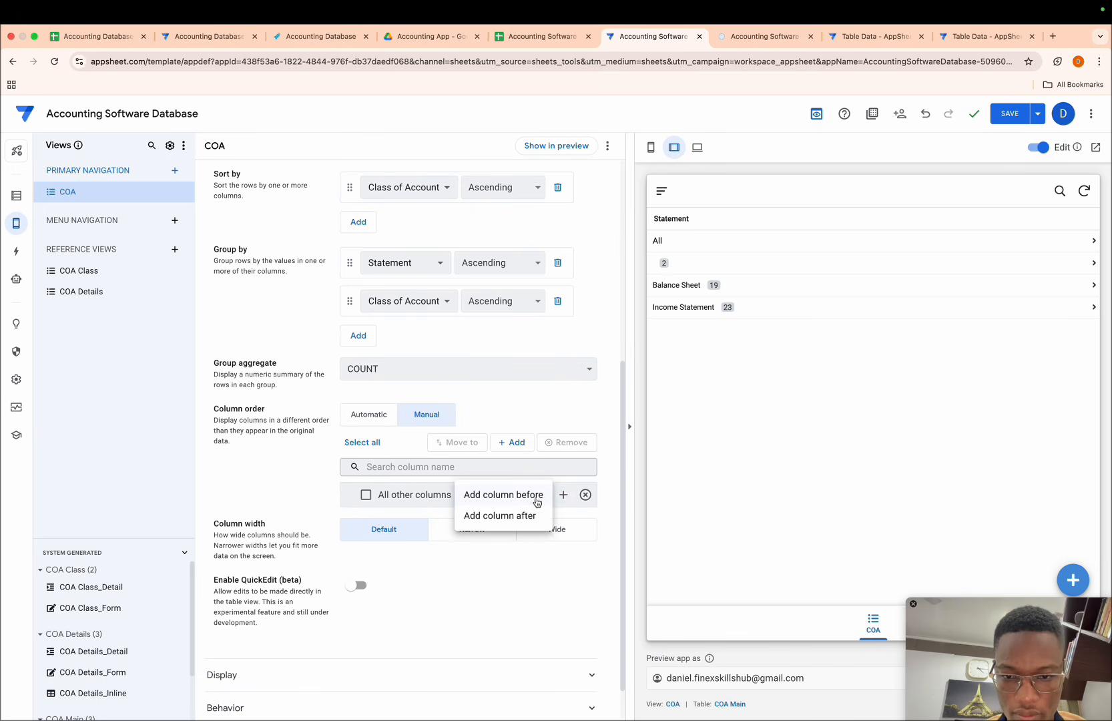
{"action": "left_click", "coordinate": [527, 496]}
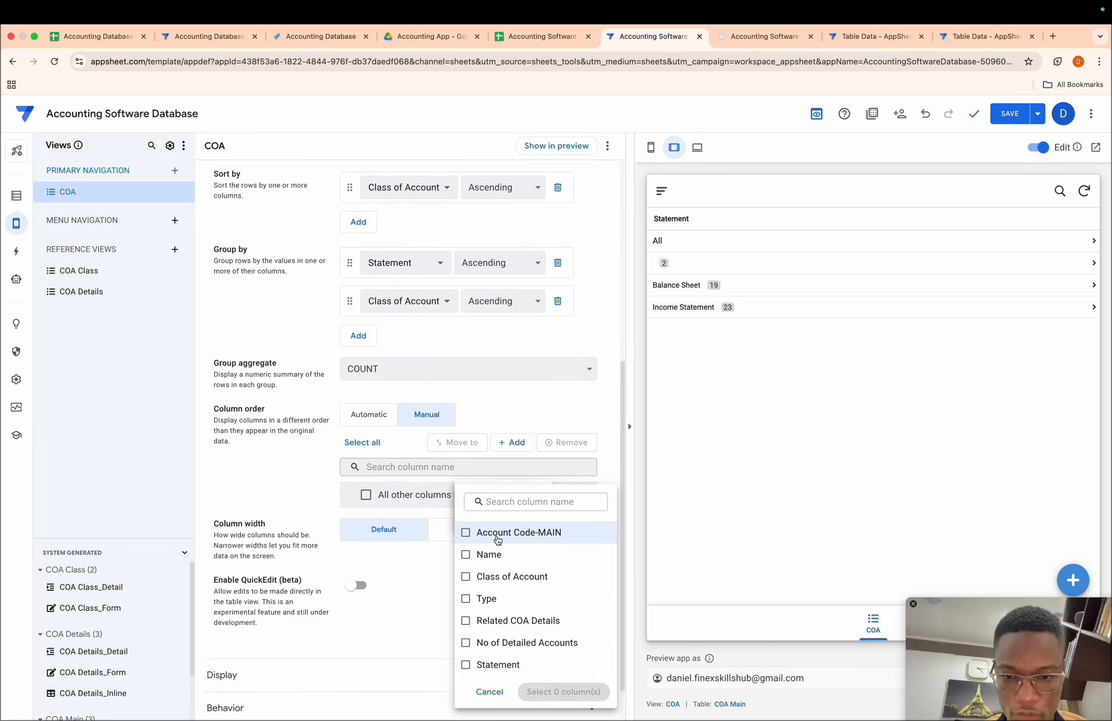
{"action": "left_click", "coordinate": [497, 536]}
{"action": "left_click", "coordinate": [485, 555]}
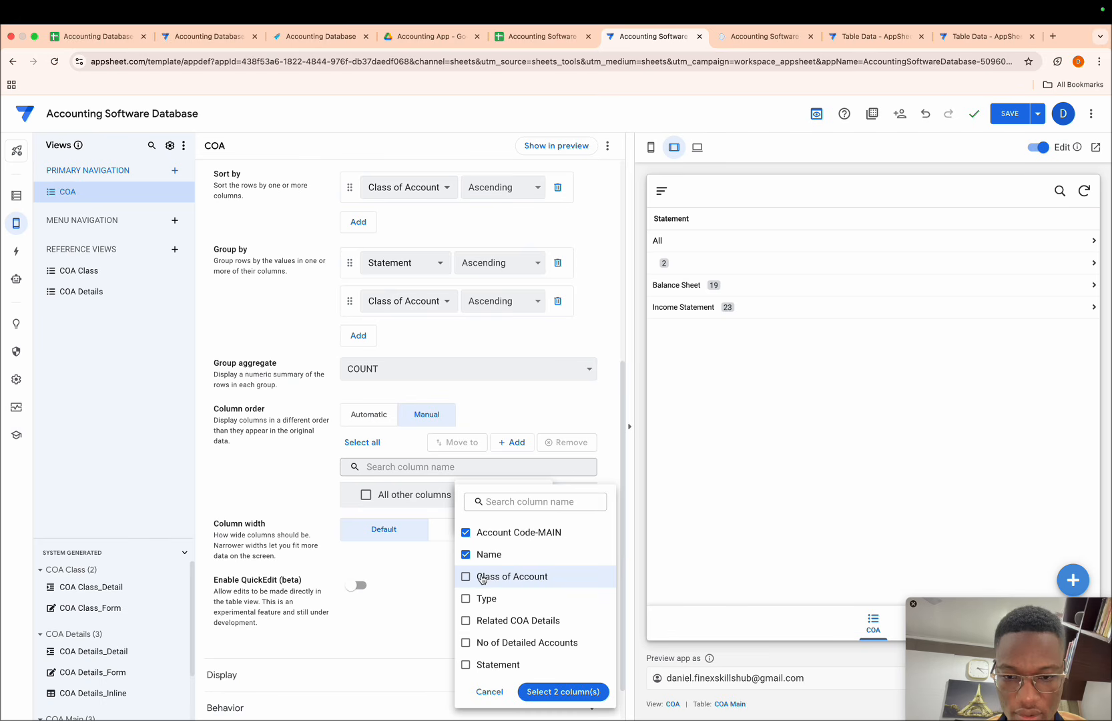
{"action": "left_click", "coordinate": [483, 578]}
{"action": "left_click", "coordinate": [479, 599]}
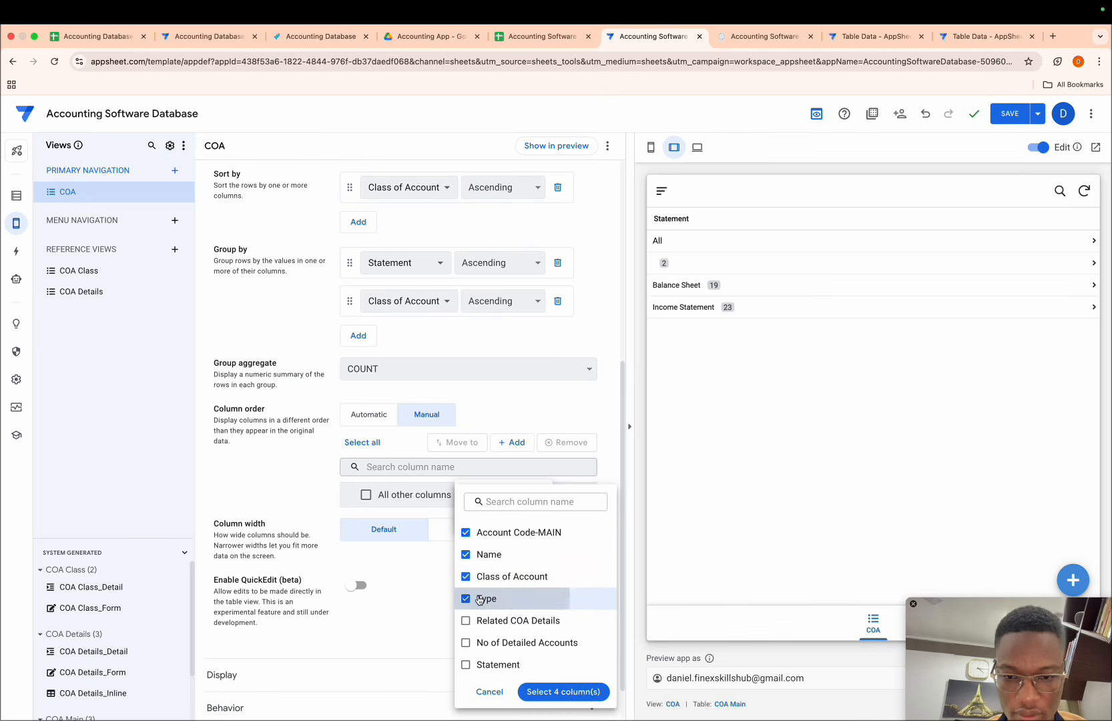
{"action": "left_click", "coordinate": [478, 643]}
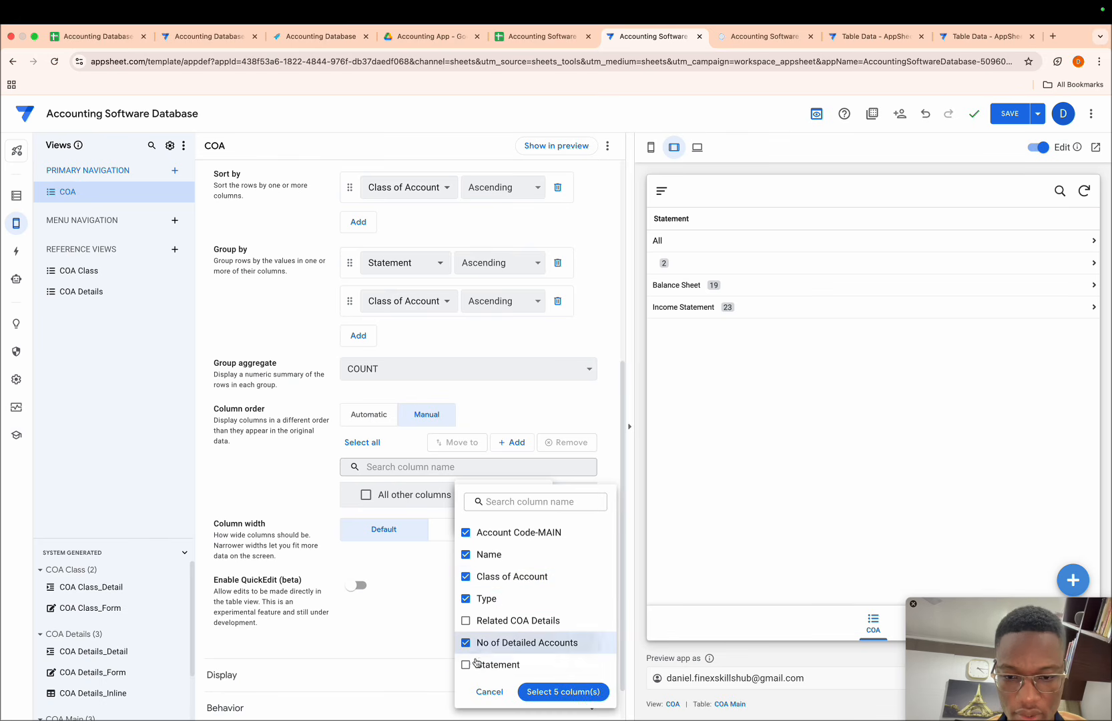
{"action": "left_click", "coordinate": [477, 665]}
{"action": "left_click", "coordinate": [554, 692]}
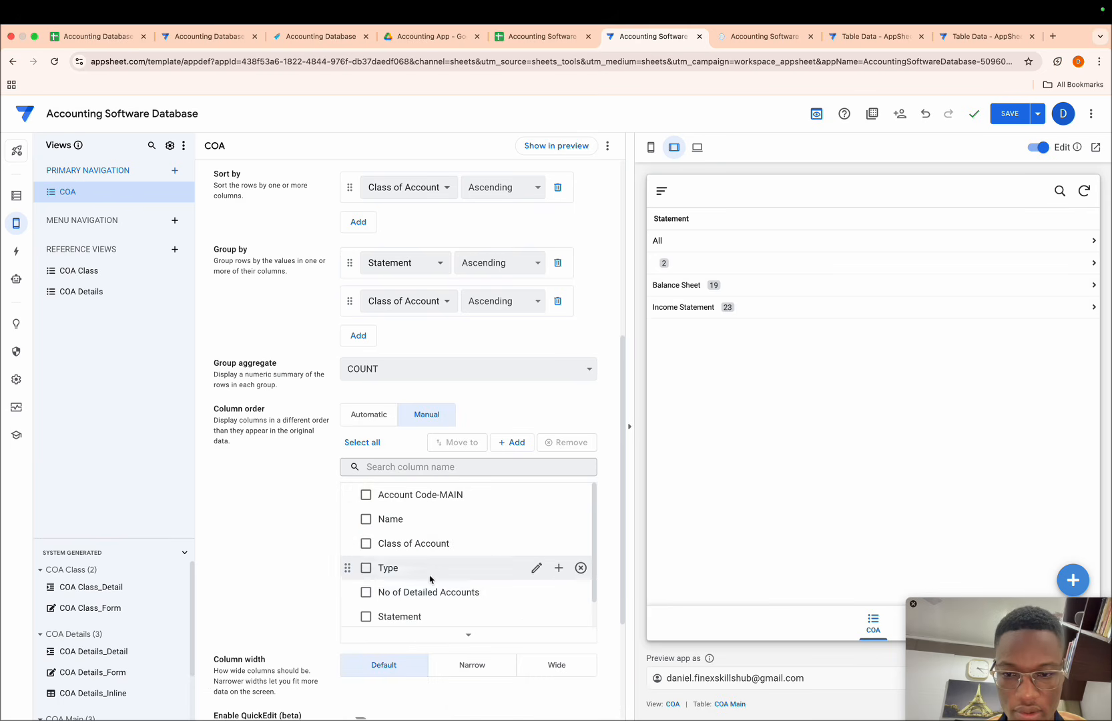
- Remove All other columns from the COA view's column order and save the app
{"action": "scroll", "coordinate": [441, 575], "scroll_direction": "down", "scroll_amount": 2}
{"action": "left_click", "coordinate": [581, 612]}
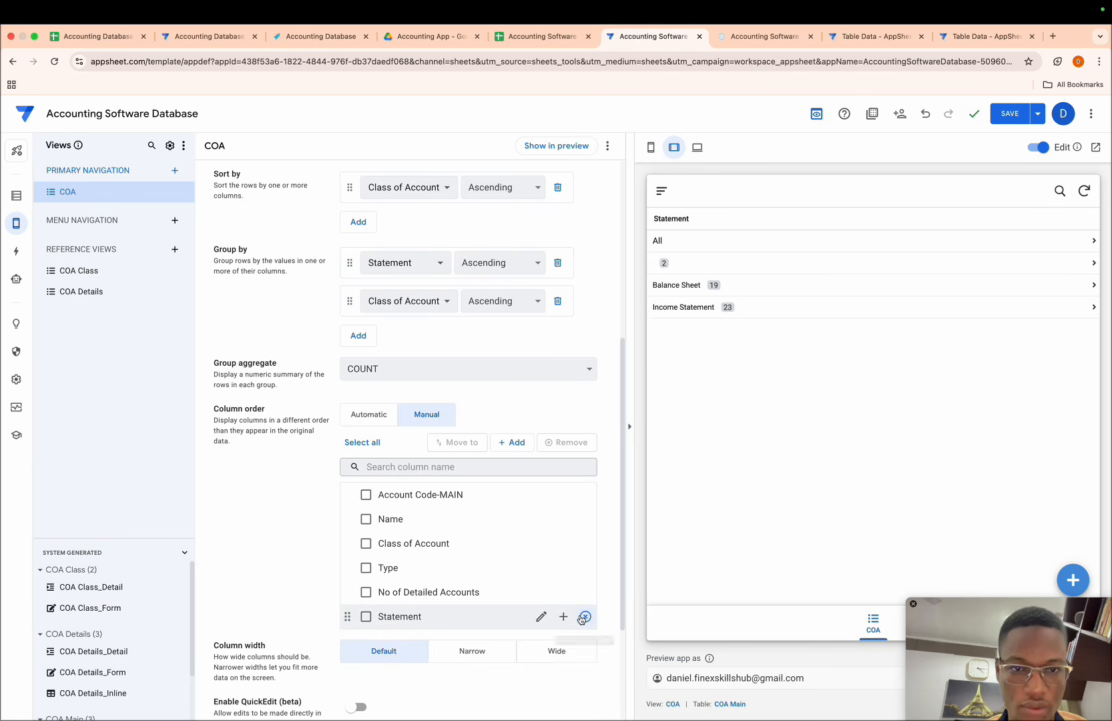
{"action": "left_click", "coordinate": [1008, 116]}
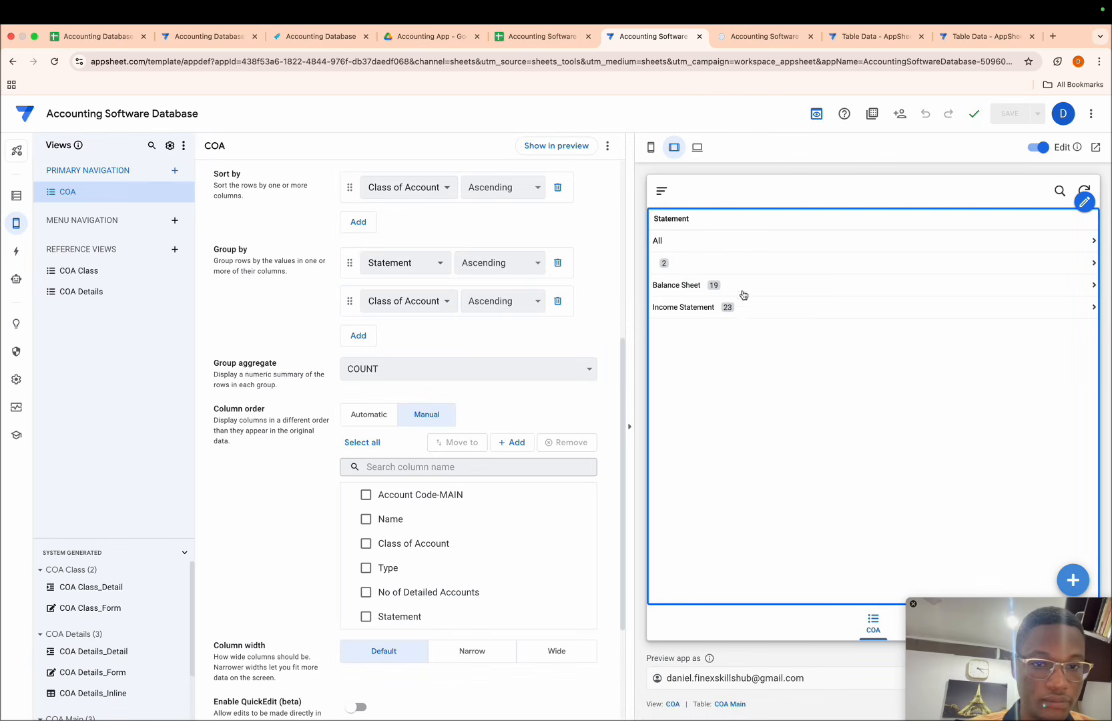
- Check the column order of the Balance Sheet group's rows in the COA preview
{"action": "left_click", "coordinate": [726, 285]}
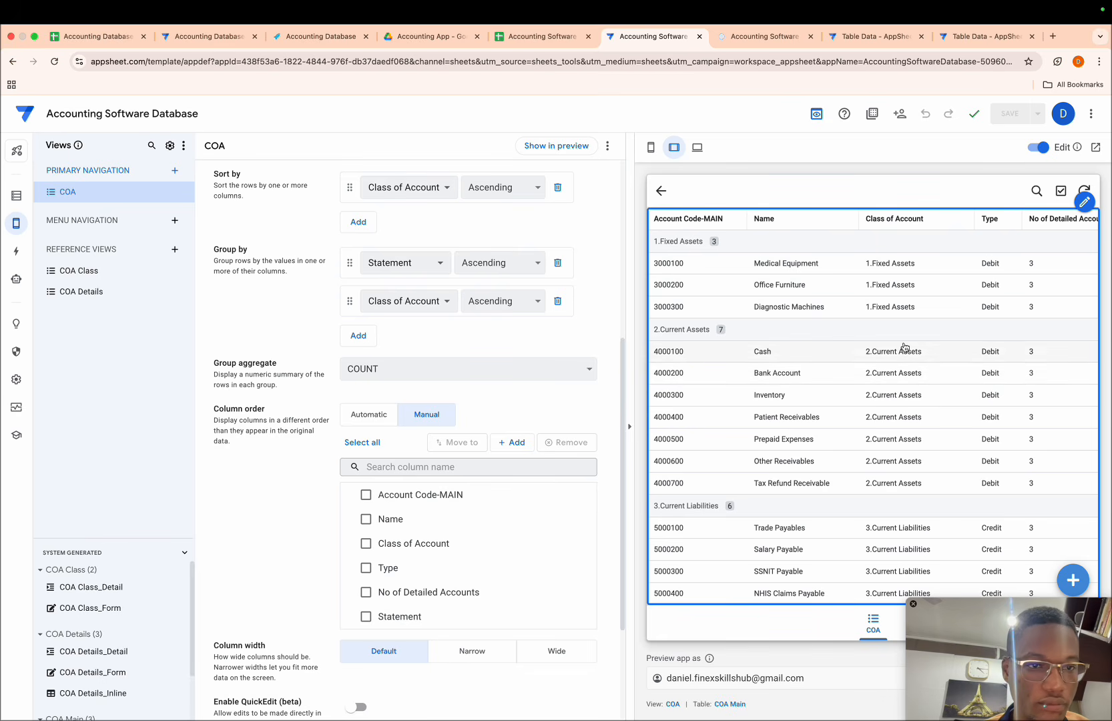
{"action": "scroll", "coordinate": [905, 347], "scroll_direction": "right", "scroll_amount": 2}
{"action": "scroll", "coordinate": [988, 372], "scroll_direction": "right", "scroll_amount": 5}
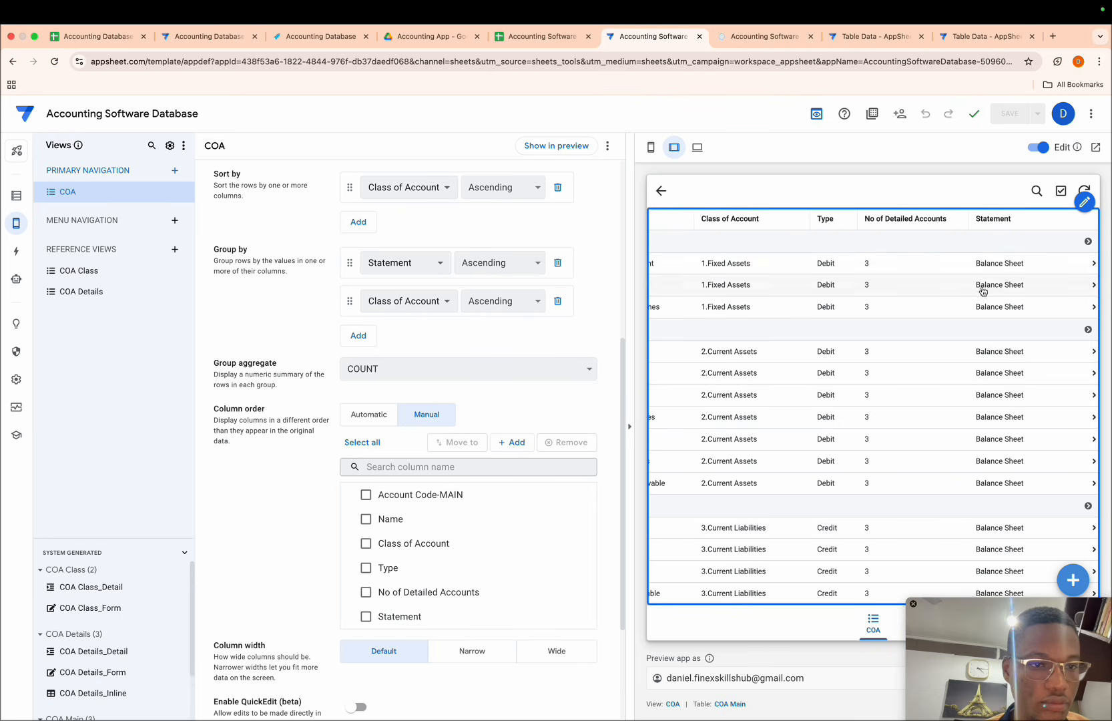
{"action": "scroll", "coordinate": [936, 353], "scroll_direction": "left", "scroll_amount": 5}
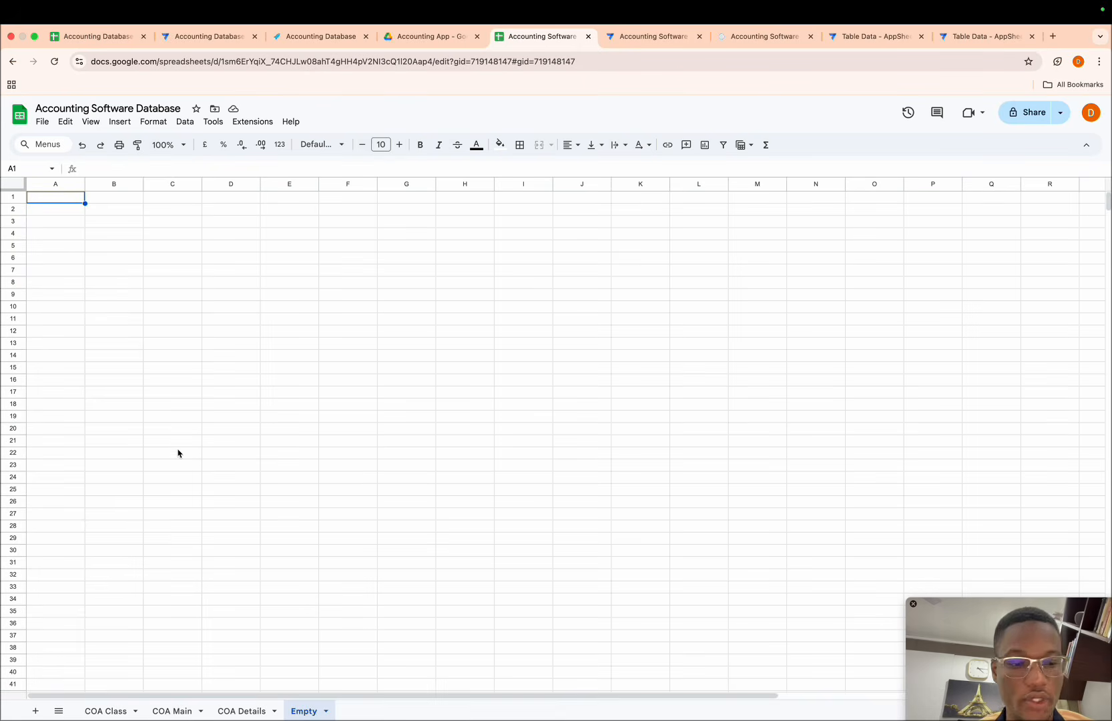
- Add a sheet named GL to the Accounting Software Database spreadsheet in Google Sheets
{"action": "left_click", "coordinate": [36, 710]}
{"action": "double_click", "coordinate": [364, 711]}
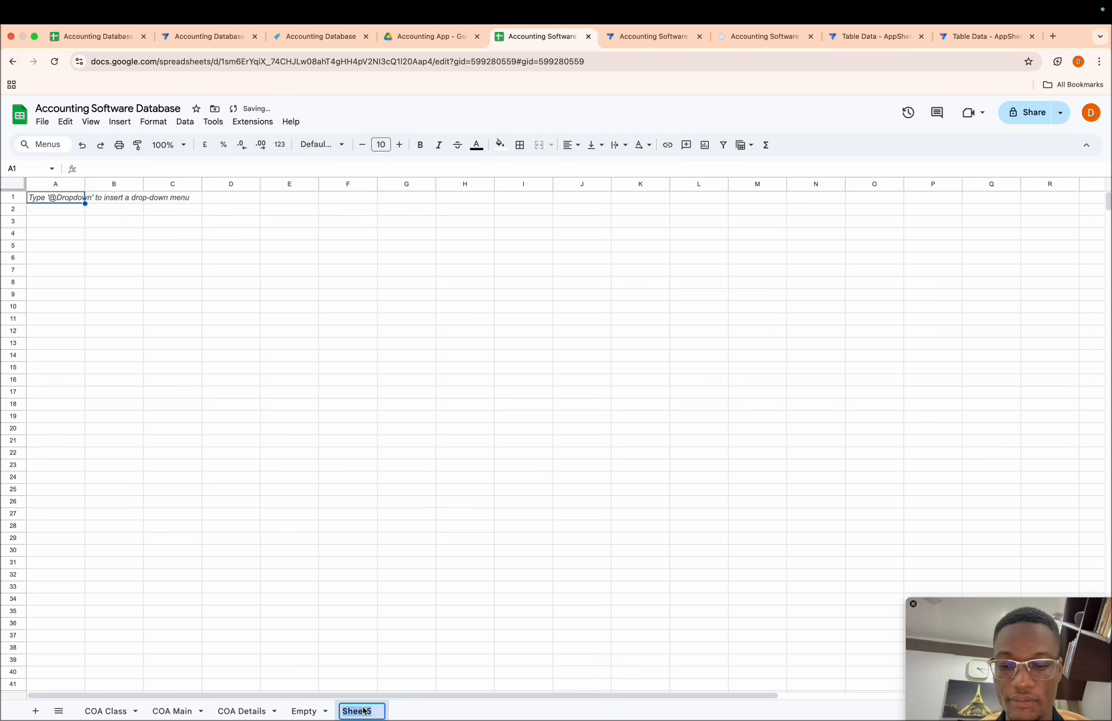
{"action": "type", "text": "GL"}
{"action": "key", "text": "Return"}
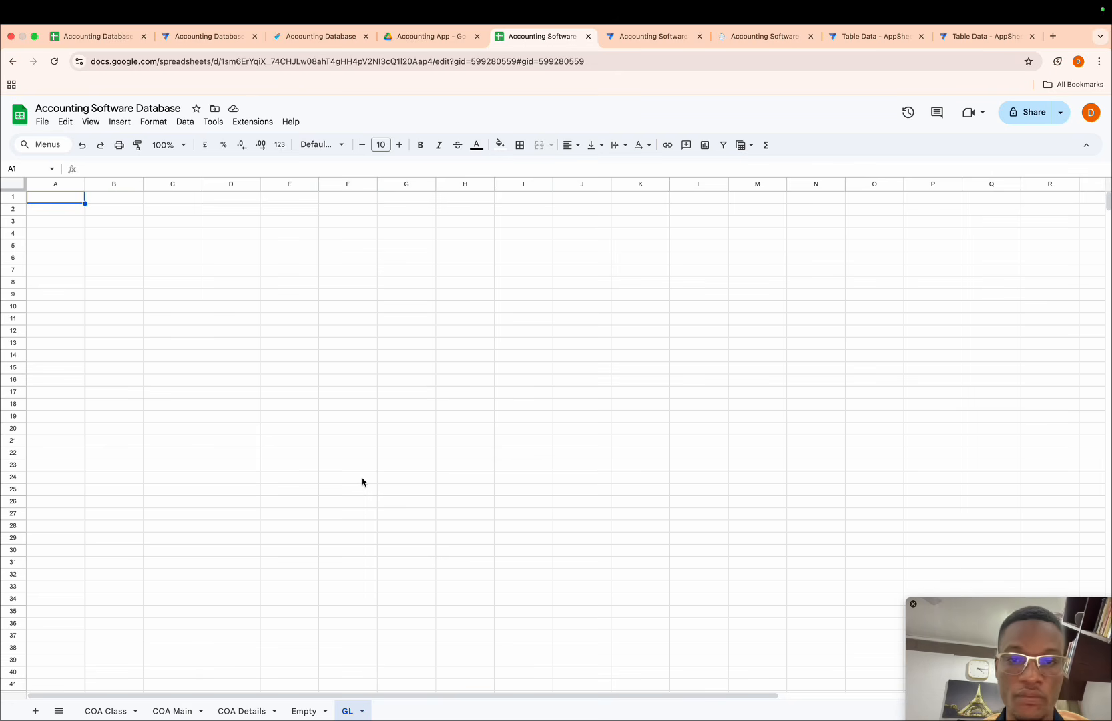
- Enter the headers ID in A1 and Transaction ID in B1 of the GL sheet
{"action": "type", "text": "ID"}
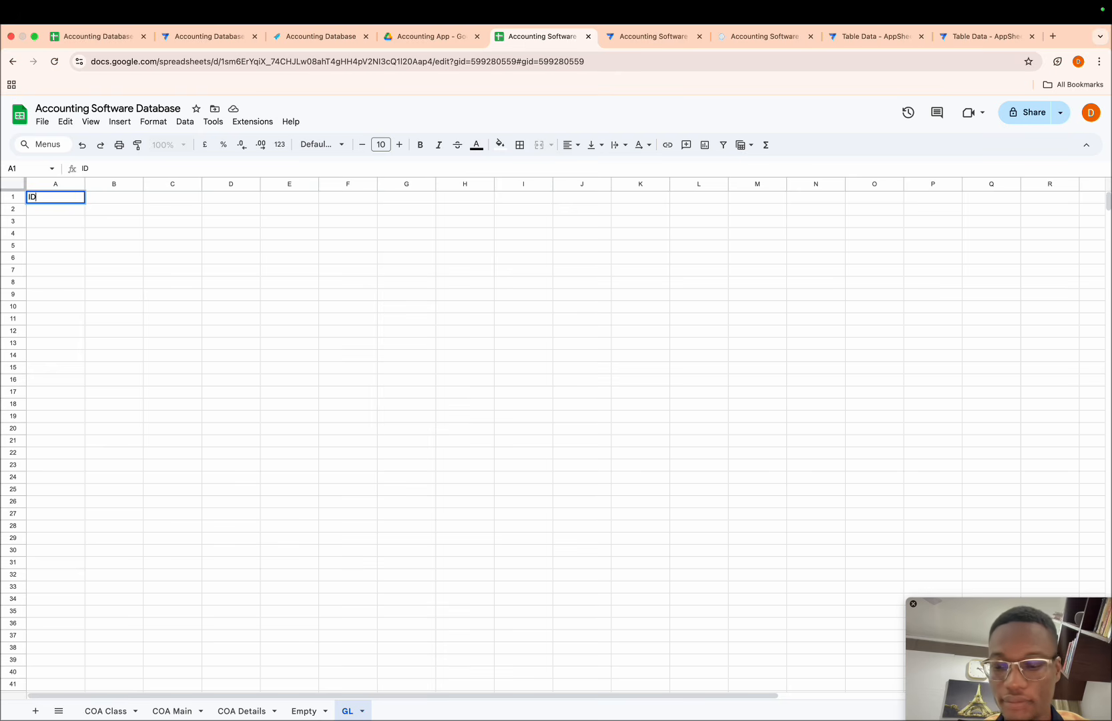
{"action": "key", "text": "Tab"}
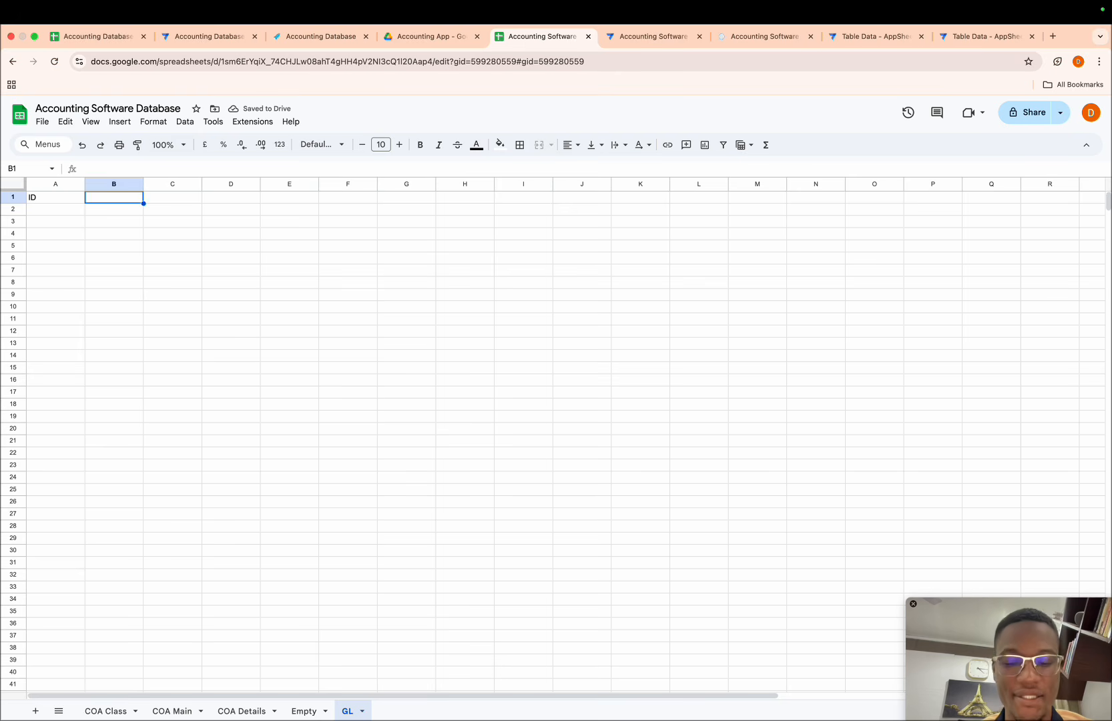
{"action": "type", "text": "Transa"}
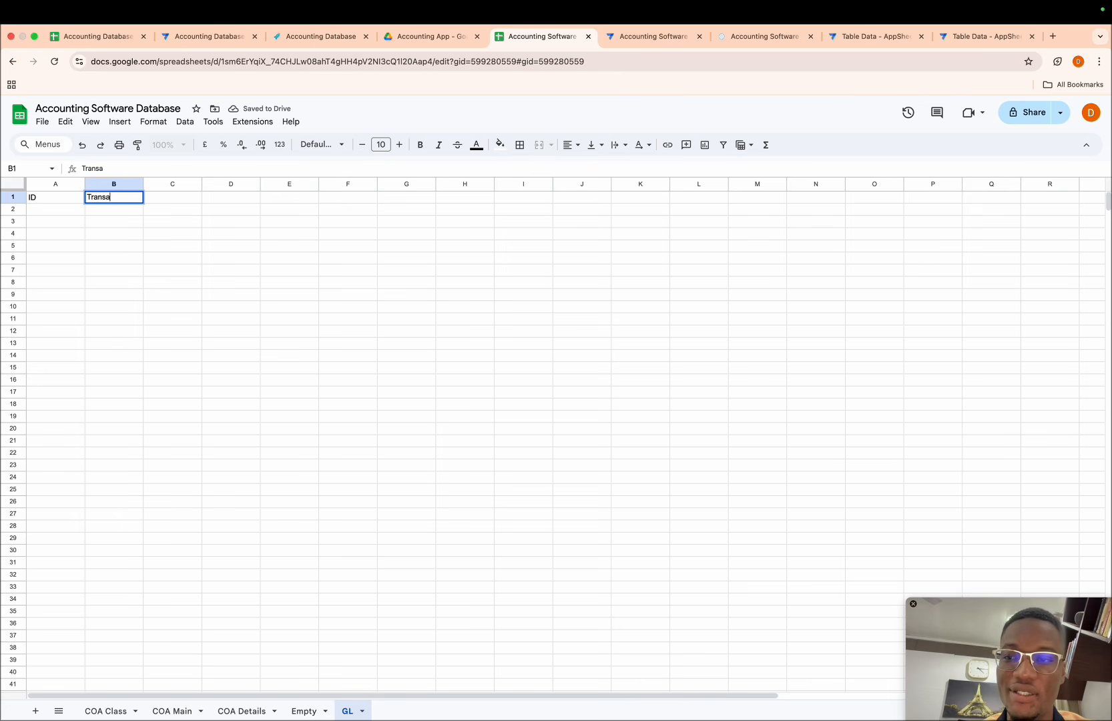
{"action": "type", "text": "ction ID"}
{"action": "key", "text": "Tab"}
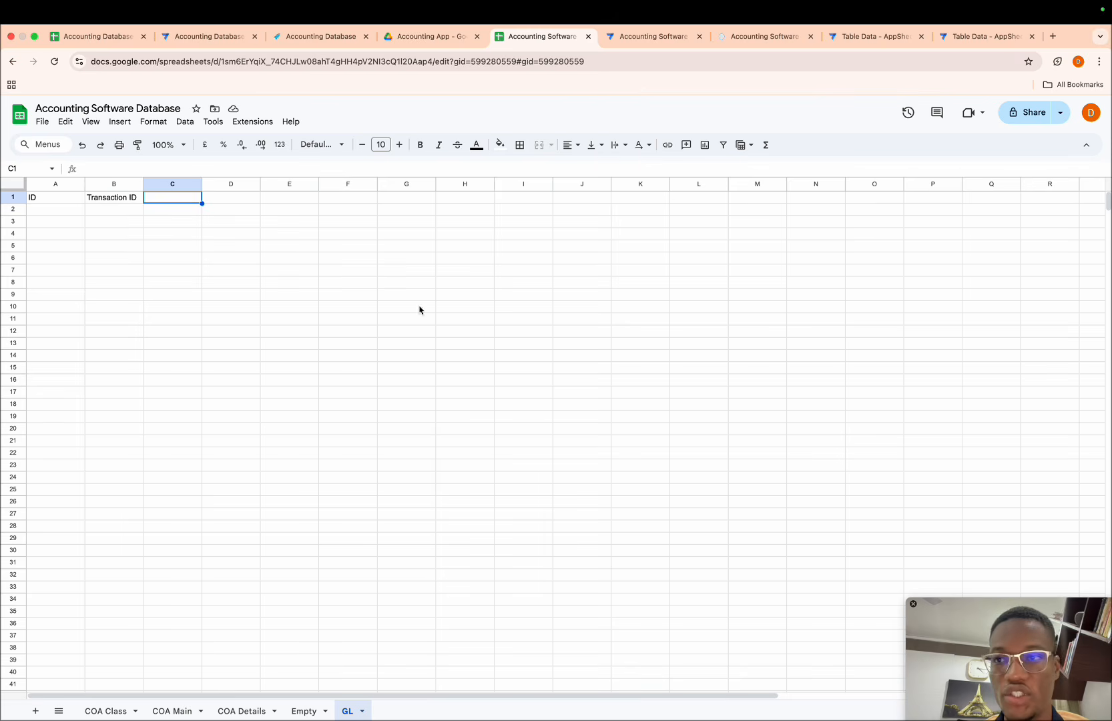
- Open the GL sheet of the Accounting Database spreadsheet and widen the Transaction ID column to compare the first two entries' IDs
{"action": "left_click", "coordinate": [91, 39]}
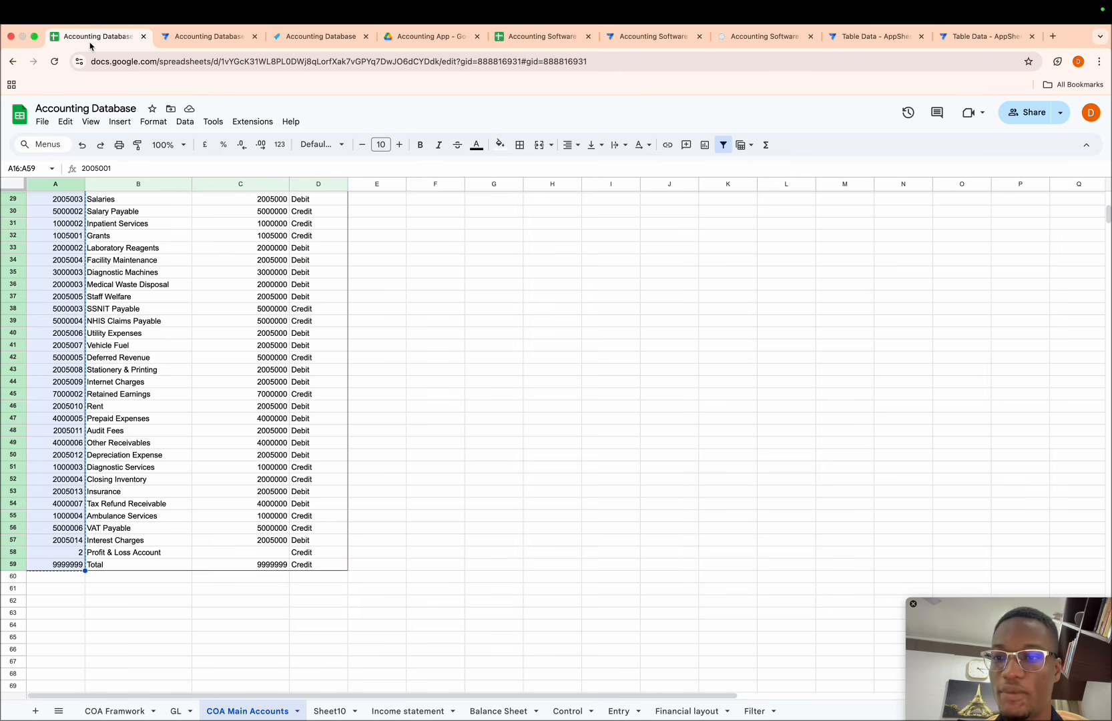
{"action": "left_click", "coordinate": [177, 711]}
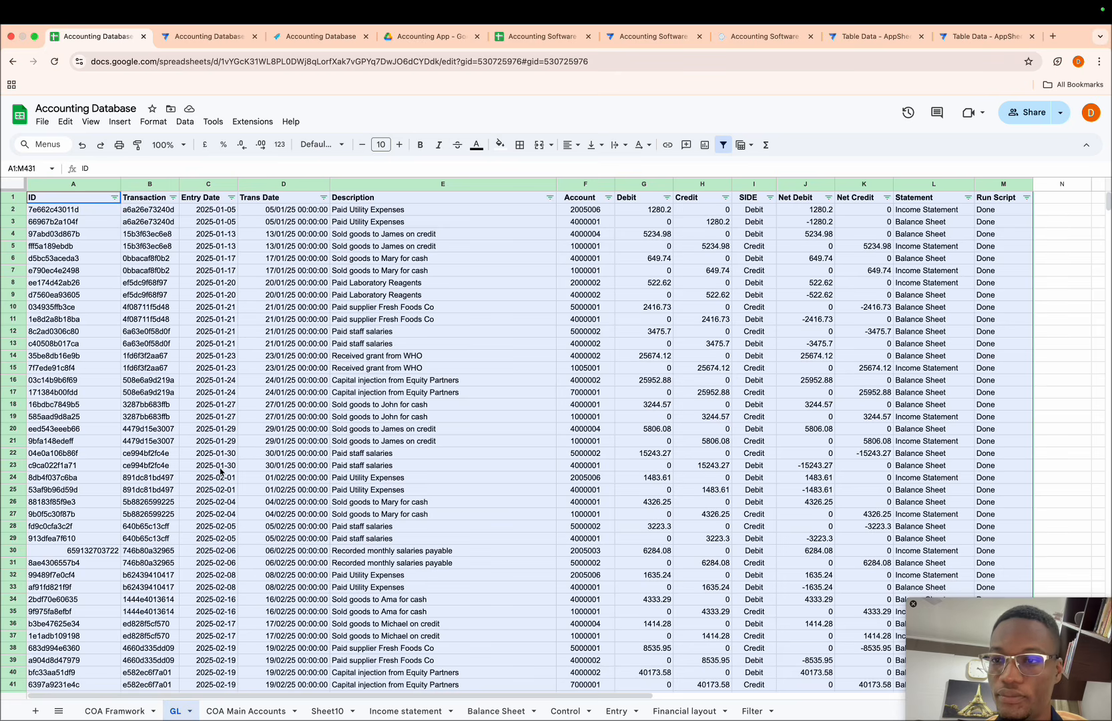
{"action": "left_click", "coordinate": [223, 333]}
{"action": "left_click", "coordinate": [14, 211]}
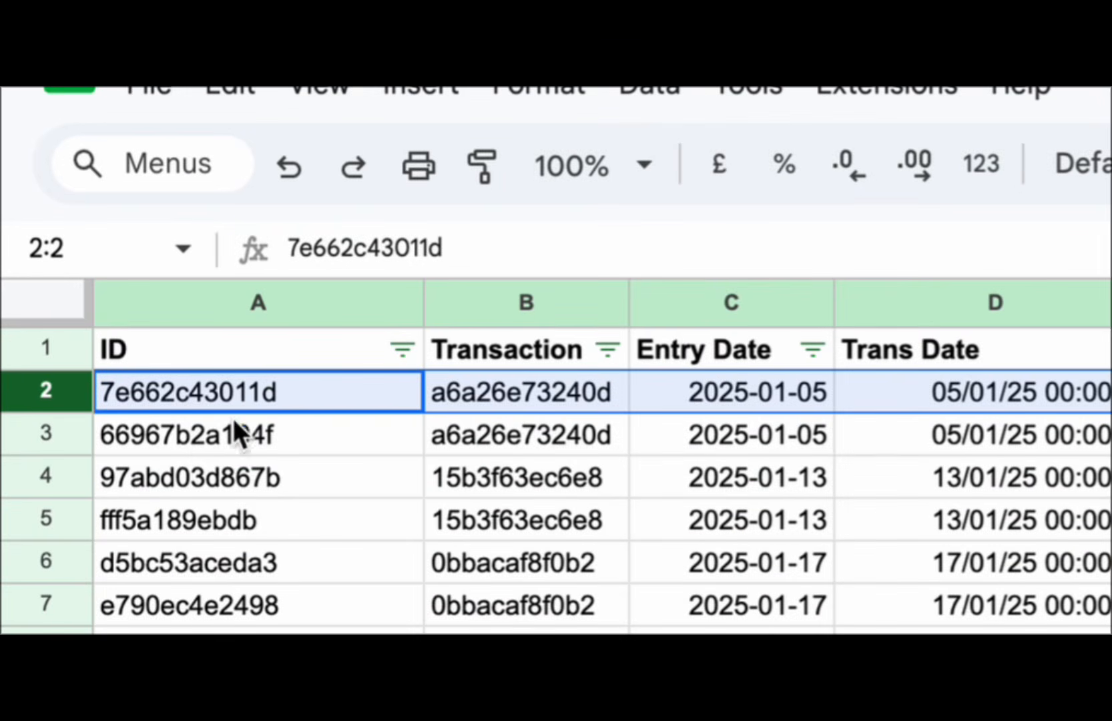
{"action": "left_click", "coordinate": [46, 431]}
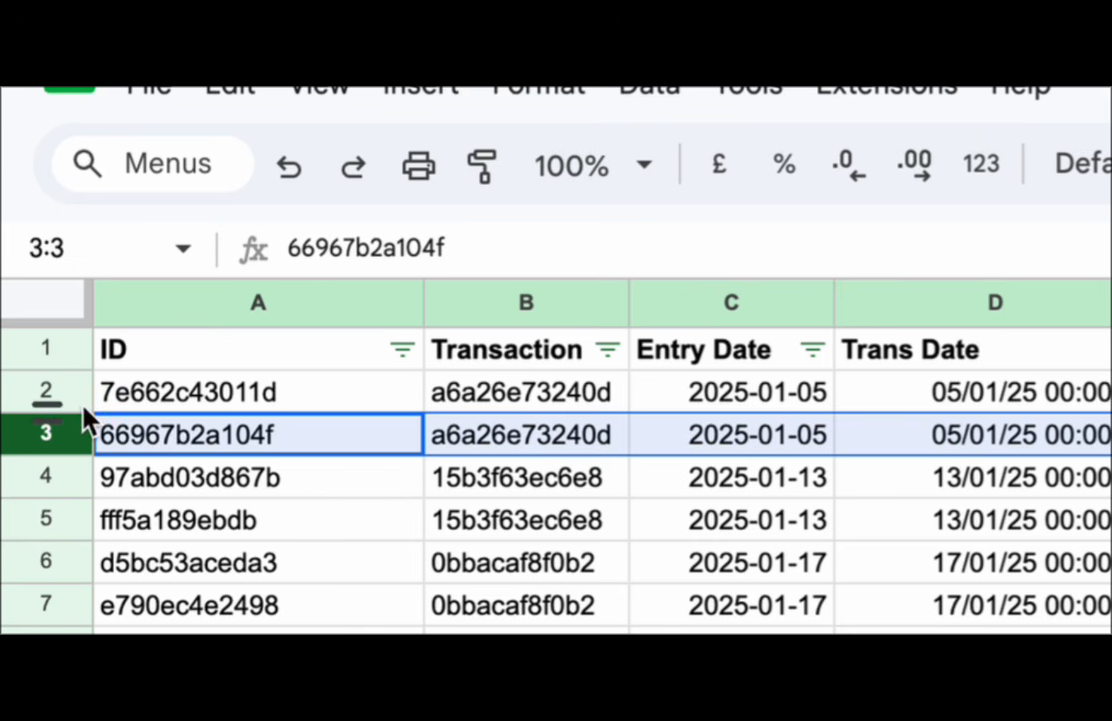
{"action": "left_click", "coordinate": [83, 403]}
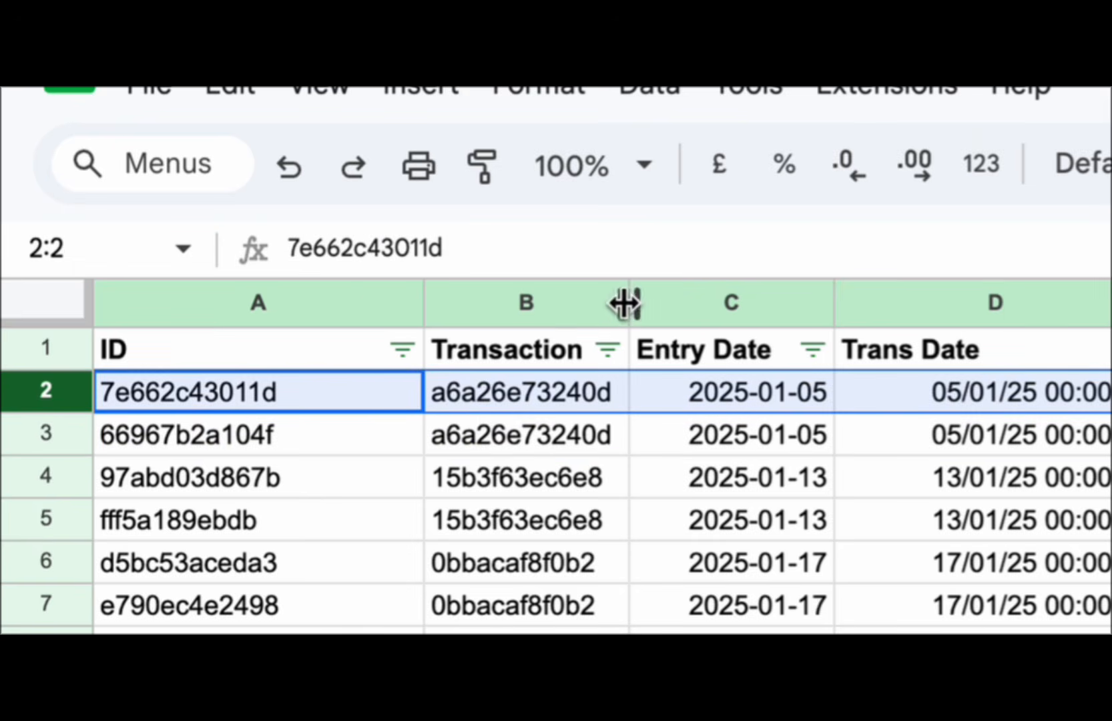
{"action": "left_click_drag", "start_coordinate": [625, 304], "coordinate": [797, 304]}
{"action": "left_click", "coordinate": [603, 390]}
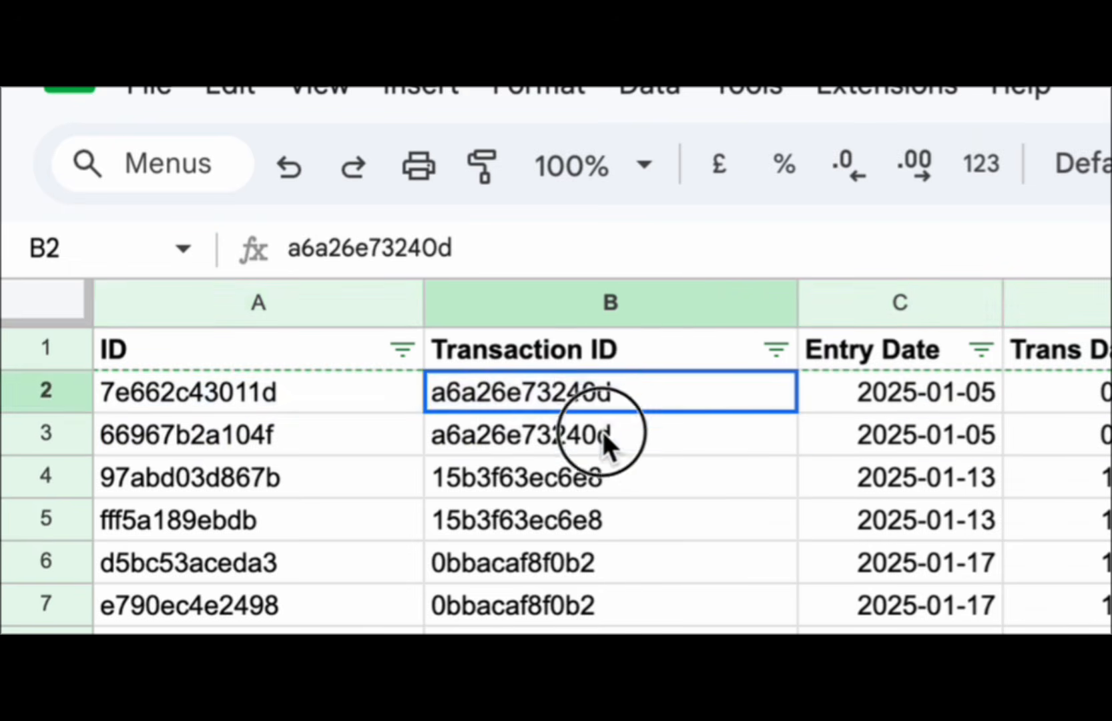
{"action": "left_click_drag", "start_coordinate": [603, 431], "coordinate": [602, 436]}
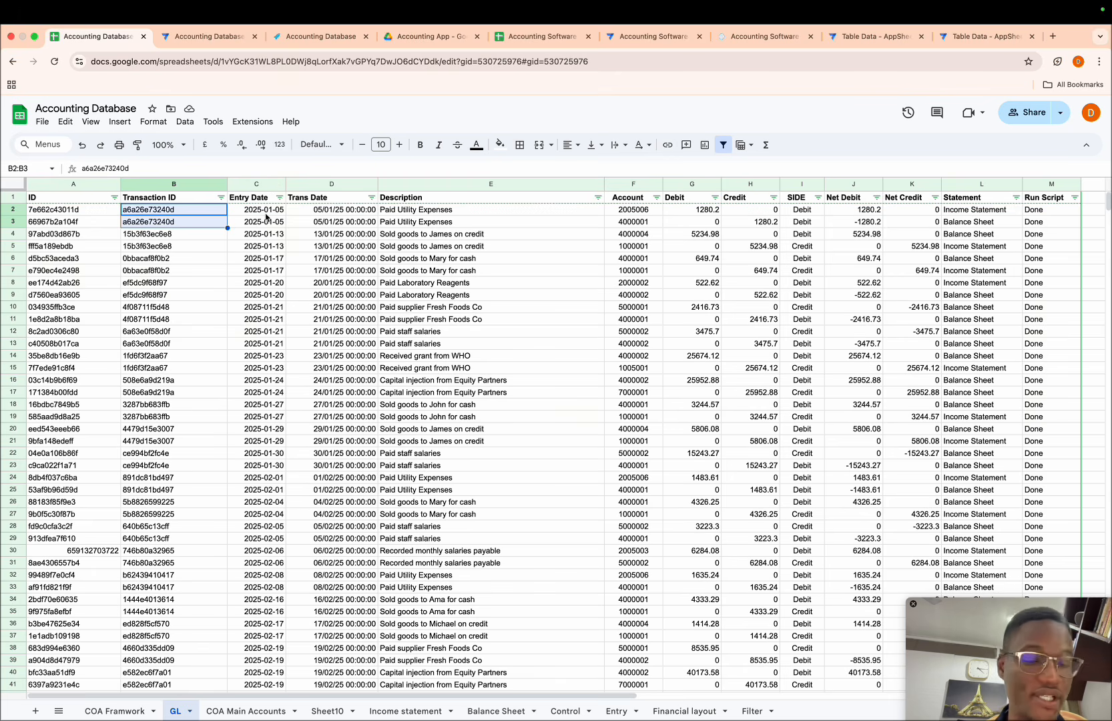
- Examine the GL columns from Trans Date through Run Script, including the SIDE formula and the Credit value in row 3
{"action": "left_click", "coordinate": [339, 182]}
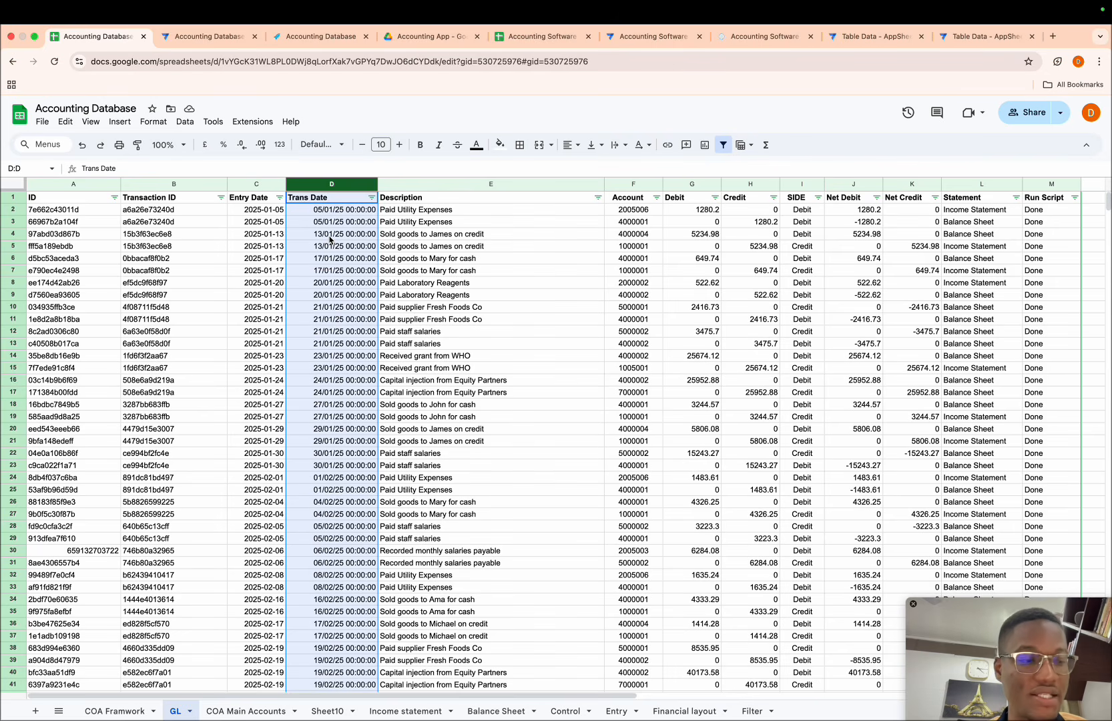
{"action": "left_click", "coordinate": [428, 185]}
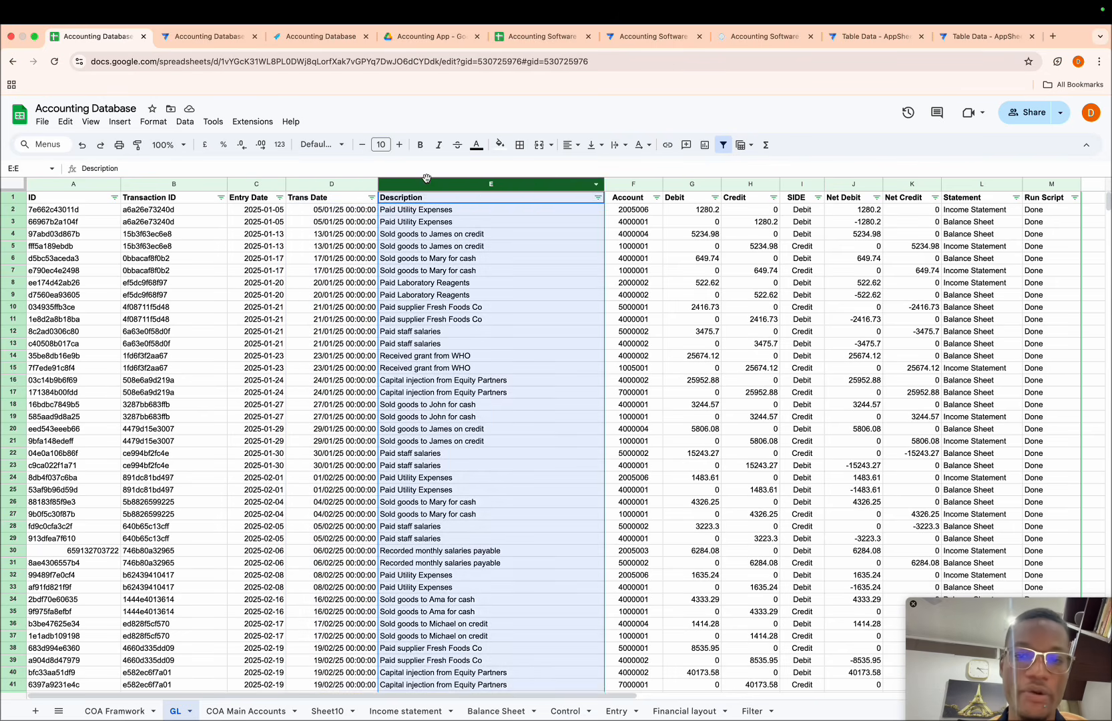
{"action": "left_click", "coordinate": [627, 187]}
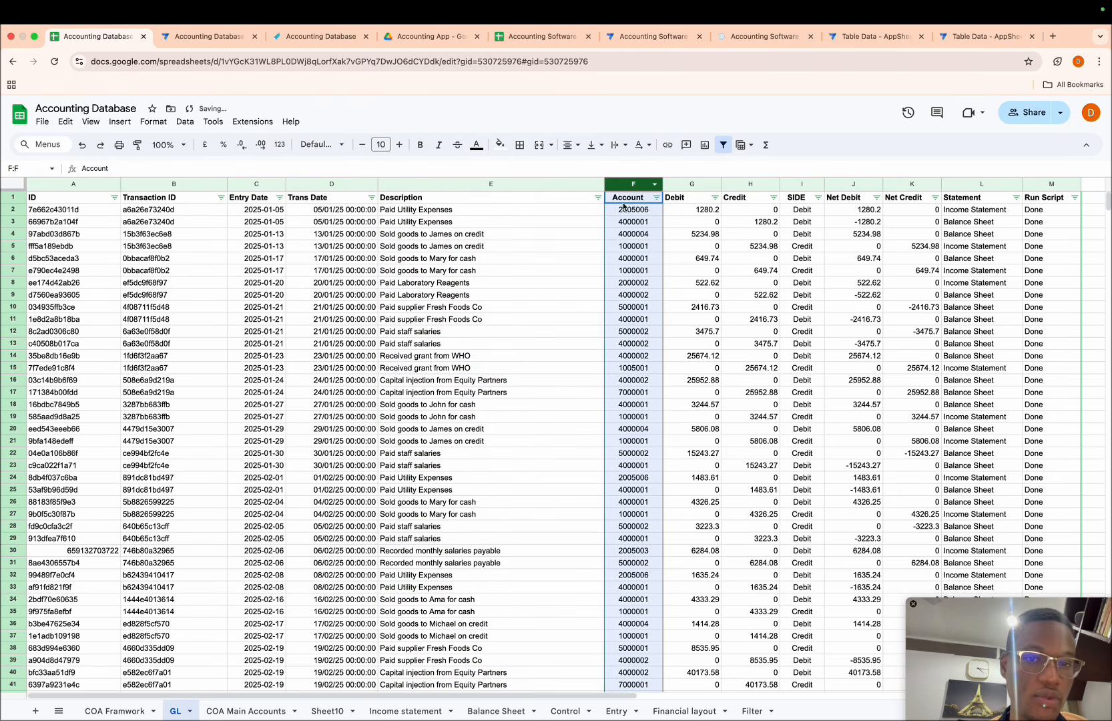
{"action": "scroll", "coordinate": [659, 246], "scroll_direction": "right", "scroll_amount": 3}
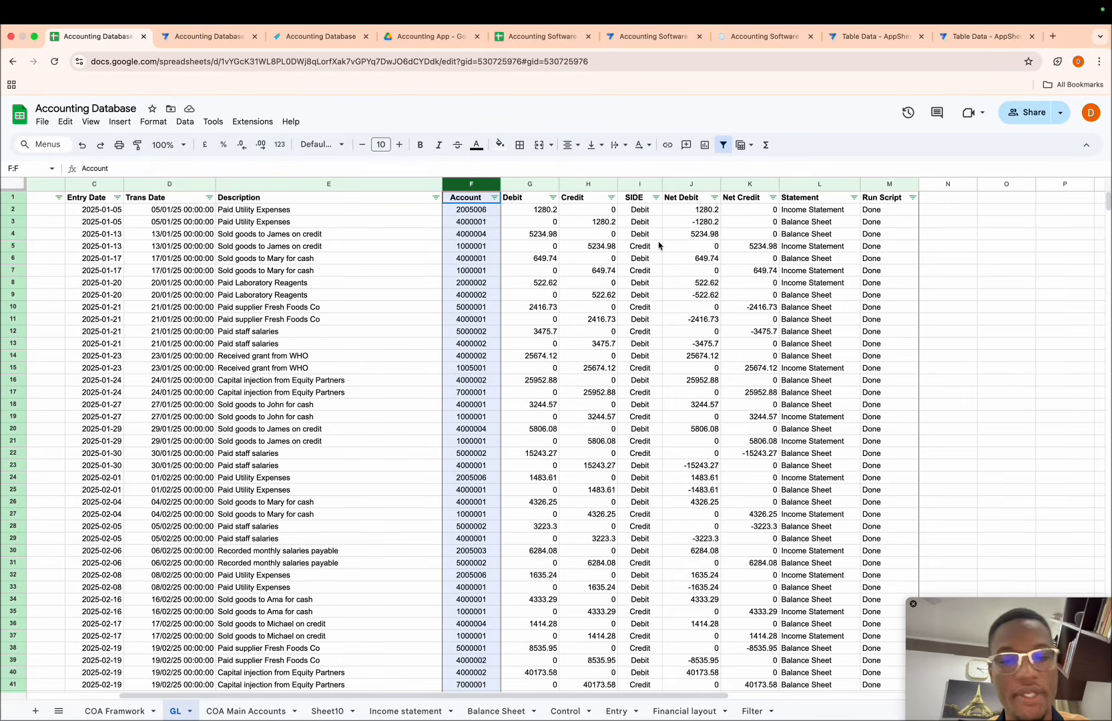
{"action": "left_click", "coordinate": [547, 183]}
{"action": "left_click", "coordinate": [582, 183]}
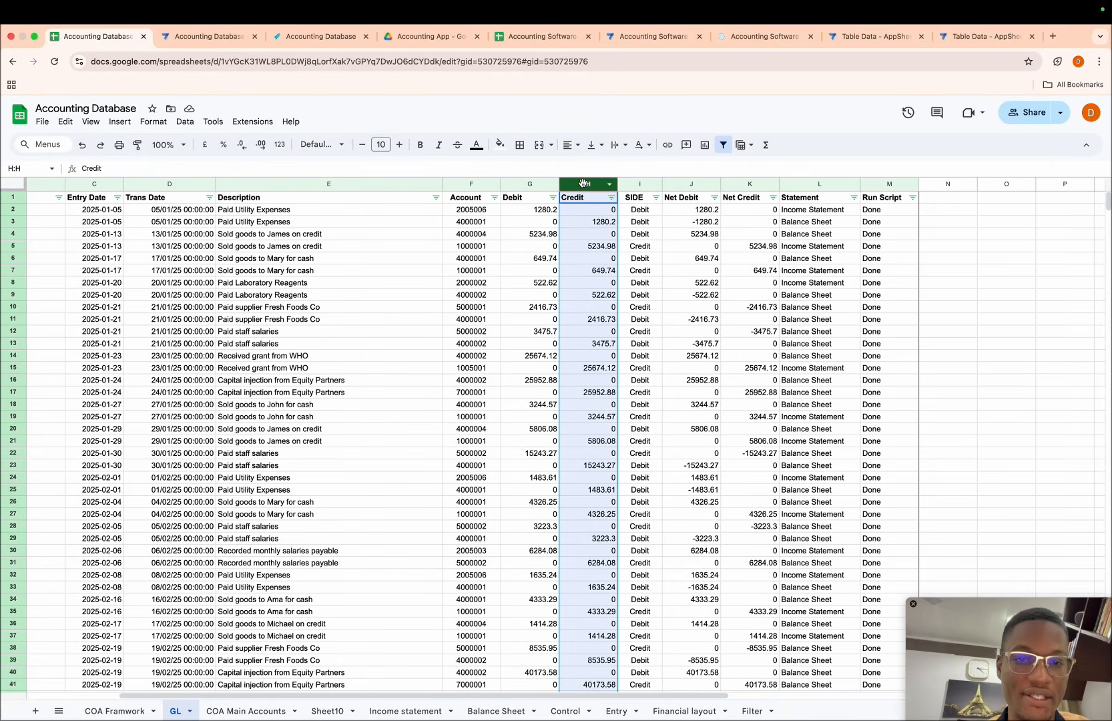
{"action": "left_click", "coordinate": [638, 185]}
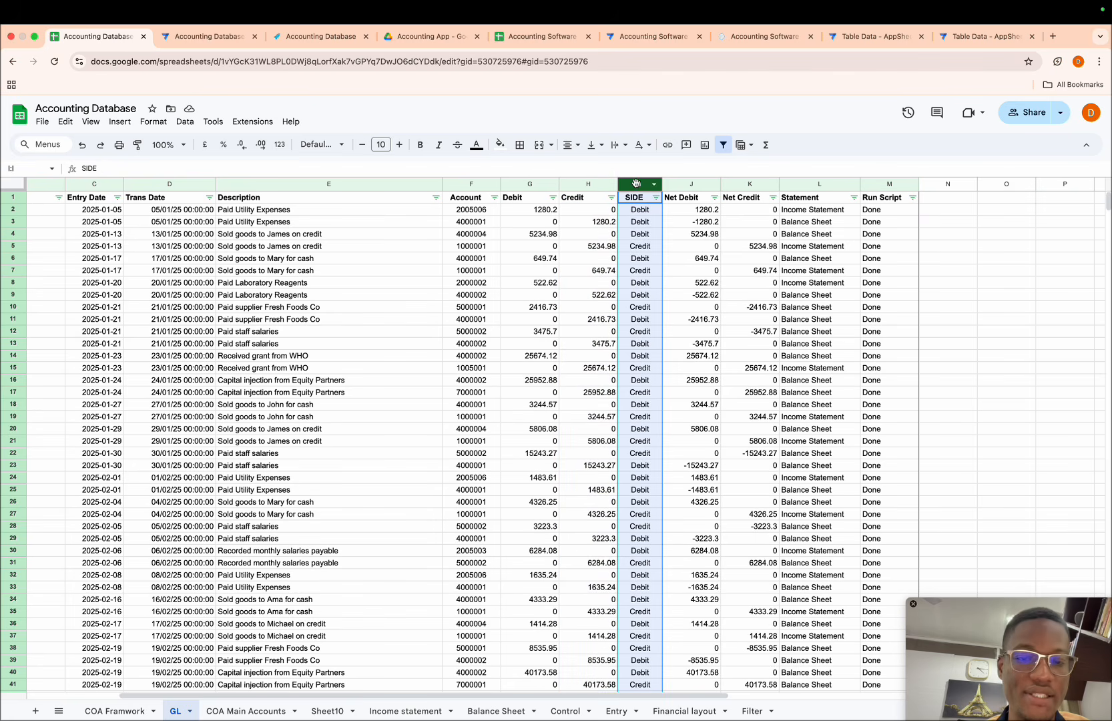
{"action": "left_click", "coordinate": [631, 227]}
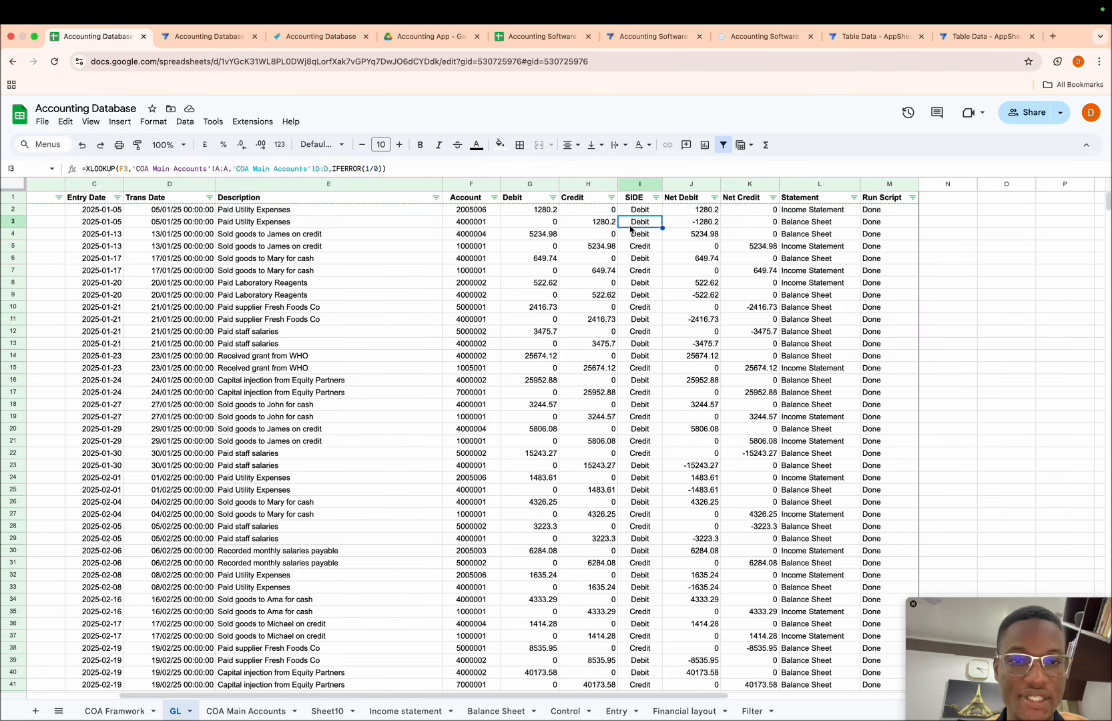
{"action": "left_click", "coordinate": [609, 227]}
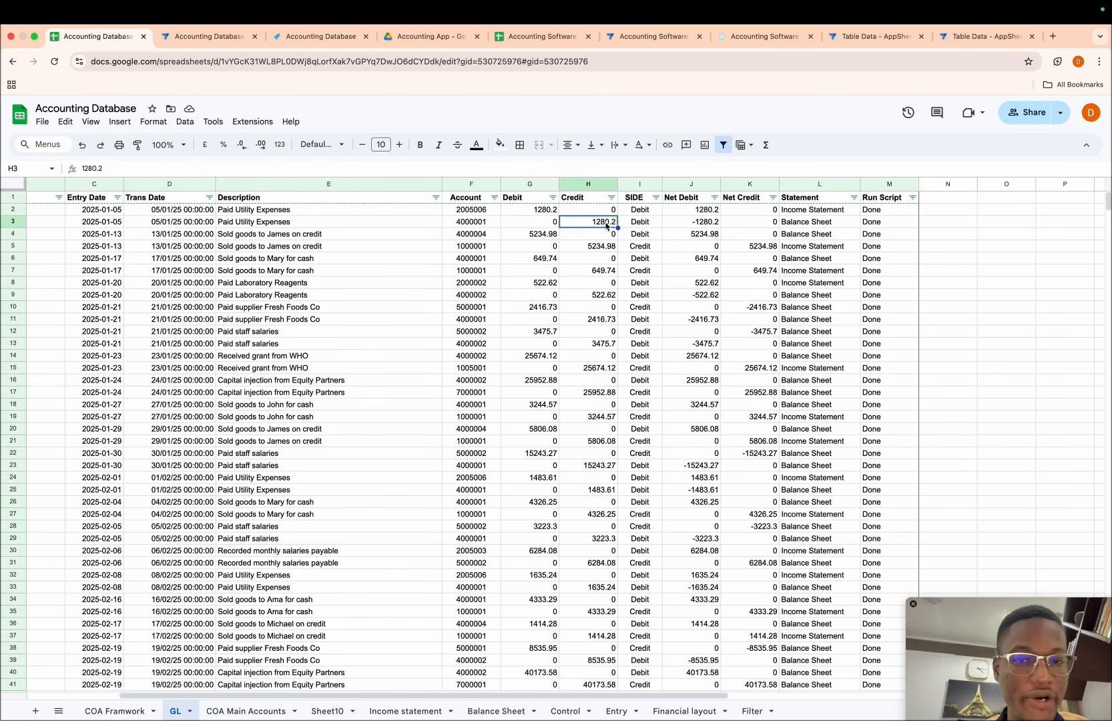
{"action": "left_click", "coordinate": [639, 231]}
{"action": "key", "text": "shift+space"}
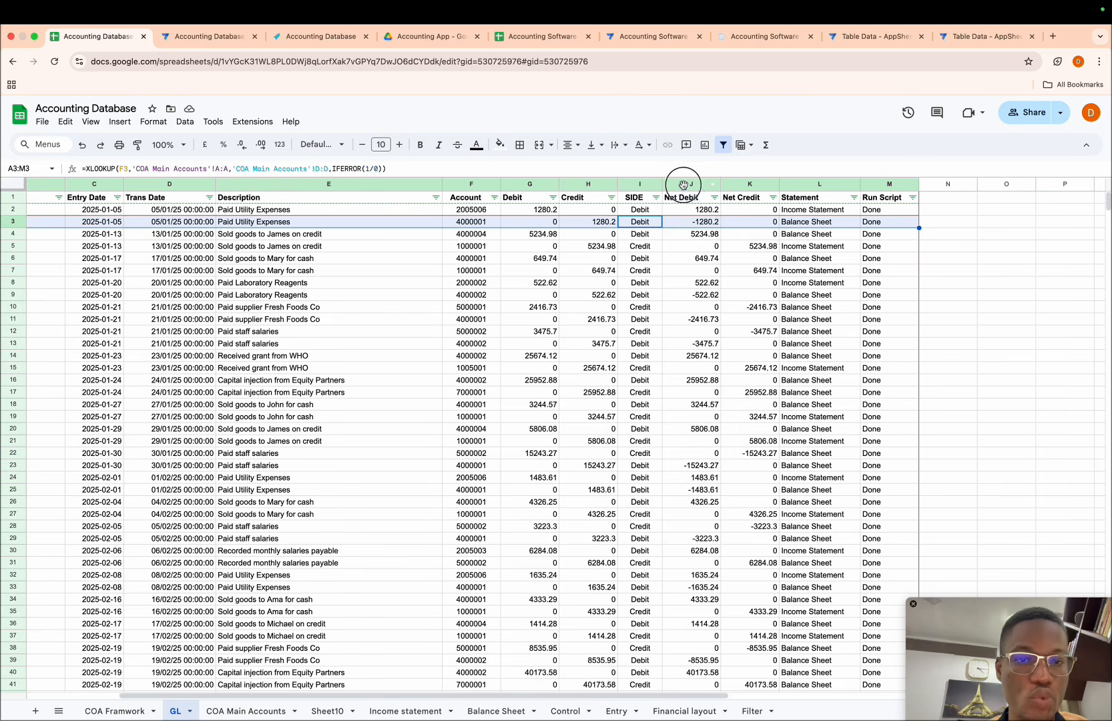
{"action": "left_click_drag", "start_coordinate": [685, 185], "coordinate": [757, 185]}
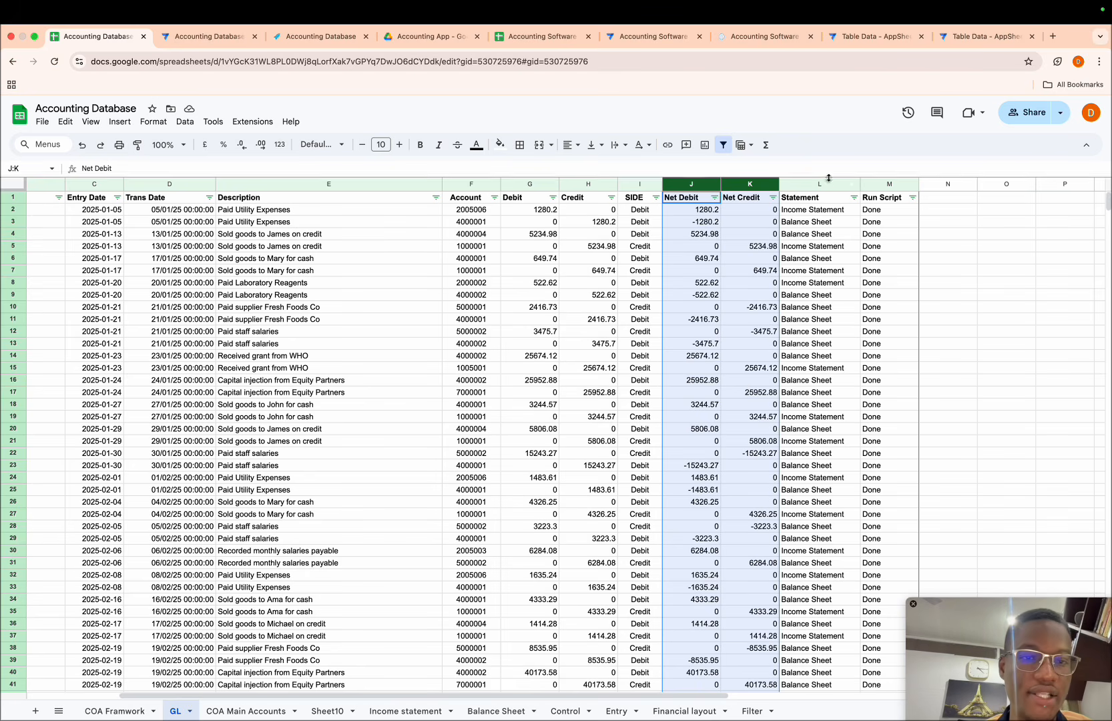
{"action": "left_click", "coordinate": [823, 184]}
{"action": "left_click", "coordinate": [873, 183]}
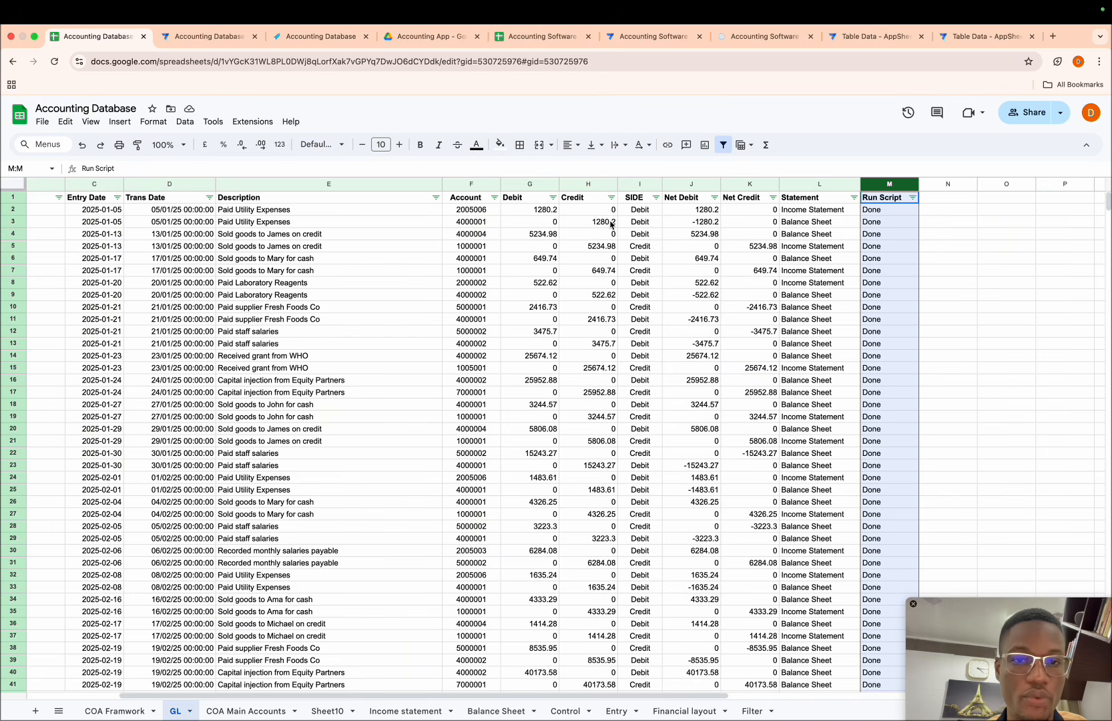
- Copy the header row A1:M1 from this GL sheet into A1 of the GL sheet in the Accounting Software Database spreadsheet
{"action": "scroll", "coordinate": [608, 223], "scroll_direction": "left", "scroll_amount": 5}
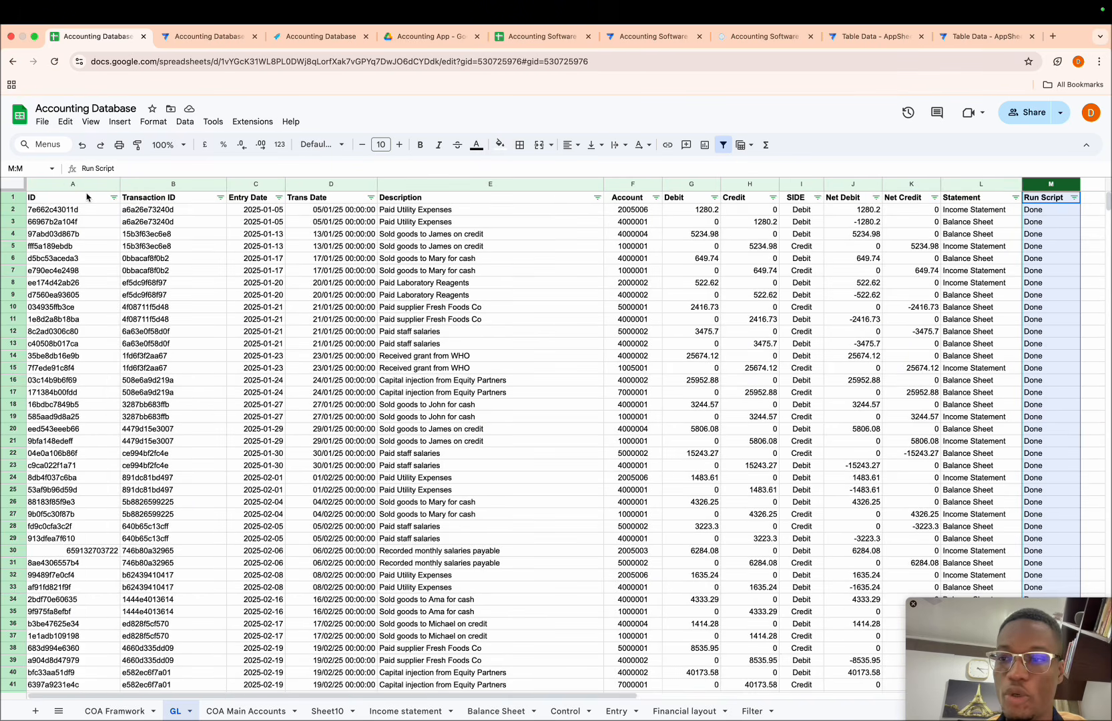
{"action": "left_click", "coordinate": [81, 194]}
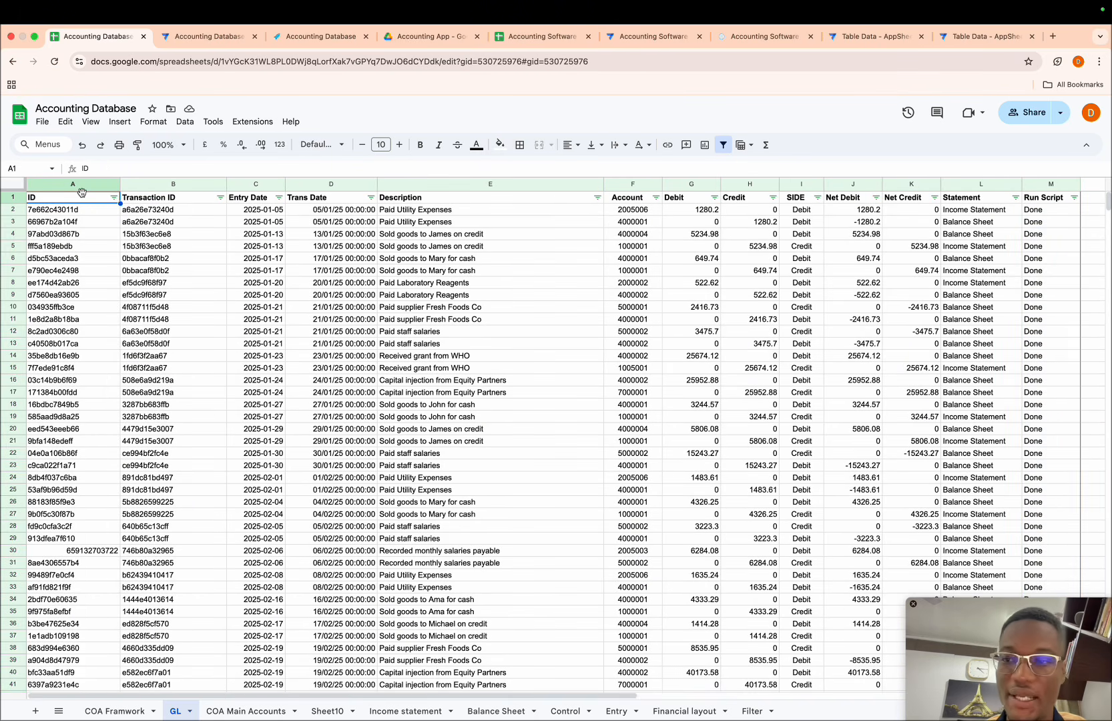
{"action": "key", "text": "super+shift+Right"}
{"action": "key", "text": "super+c"}
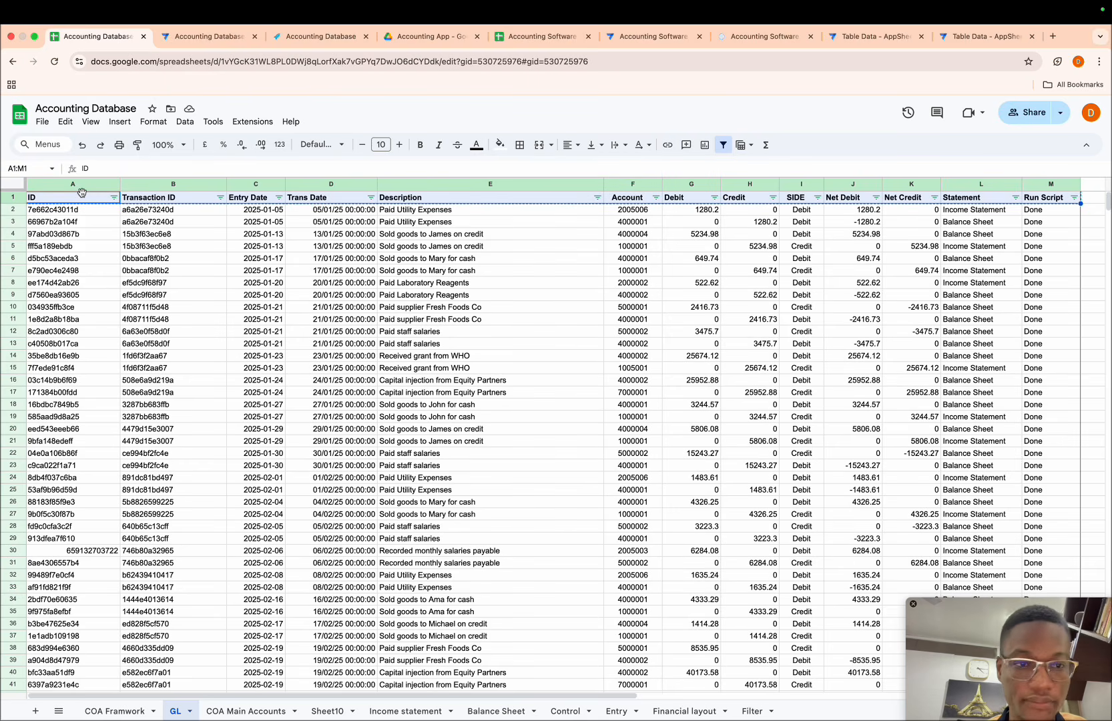
{"action": "left_click", "coordinate": [552, 37]}
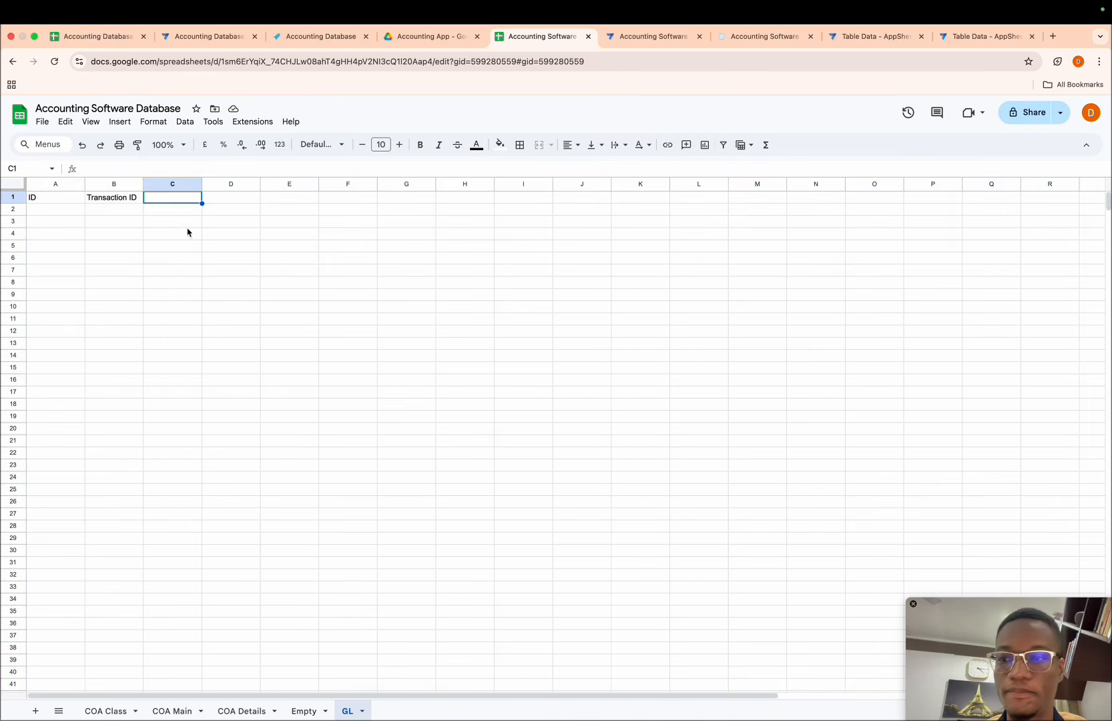
{"action": "left_click", "coordinate": [46, 199]}
{"action": "key", "text": "super+v"}
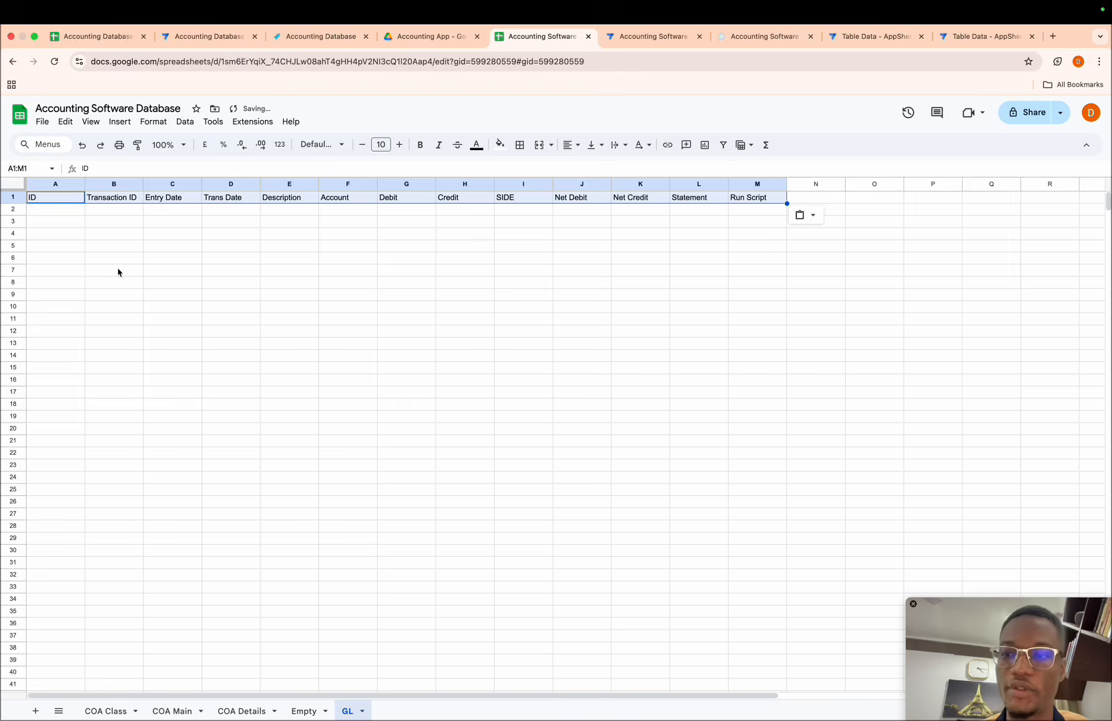
{"action": "left_click", "coordinate": [111, 246]}
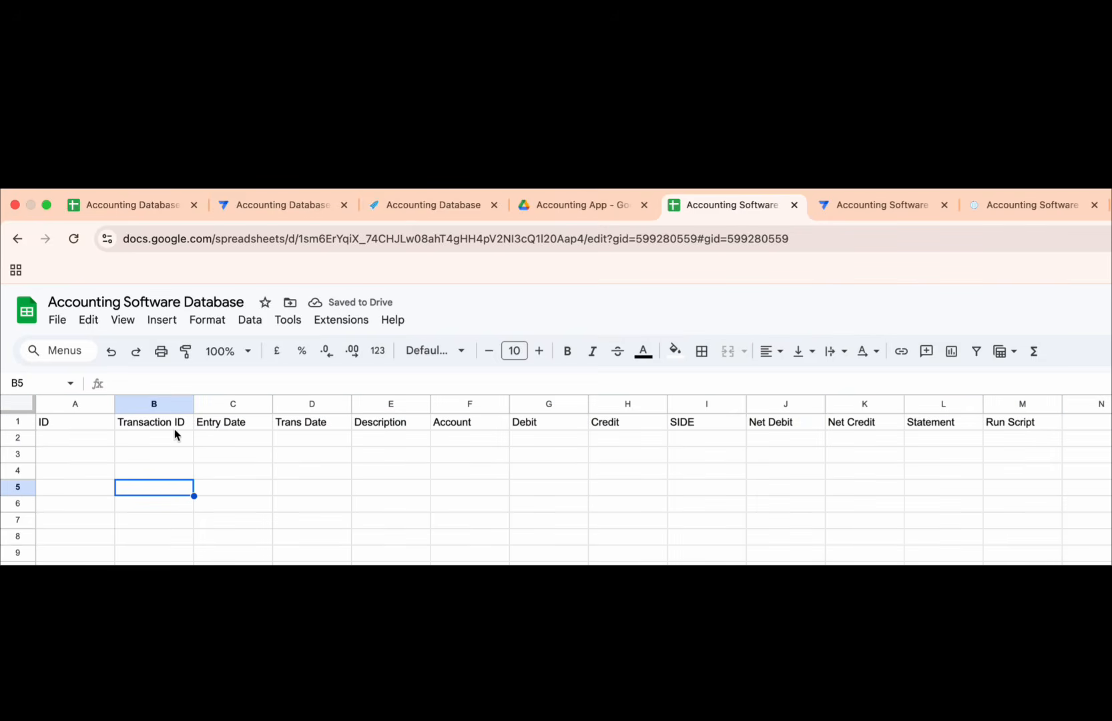
- Rename the SIDE header in I1 to Type while reviewing the other GL headers from Trans Date to Run Script
{"action": "left_click", "coordinate": [305, 423]}
{"action": "left_click", "coordinate": [395, 424]}
{"action": "left_click", "coordinate": [455, 425]}
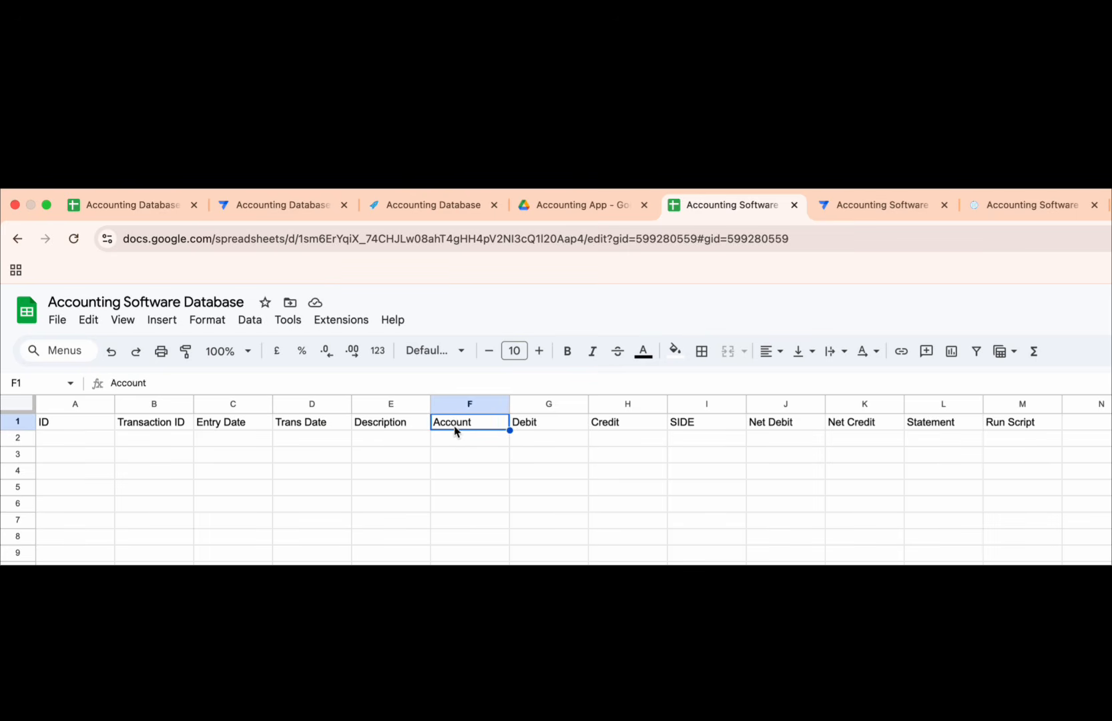
{"action": "left_click", "coordinate": [534, 424]}
{"action": "left_click", "coordinate": [599, 423]}
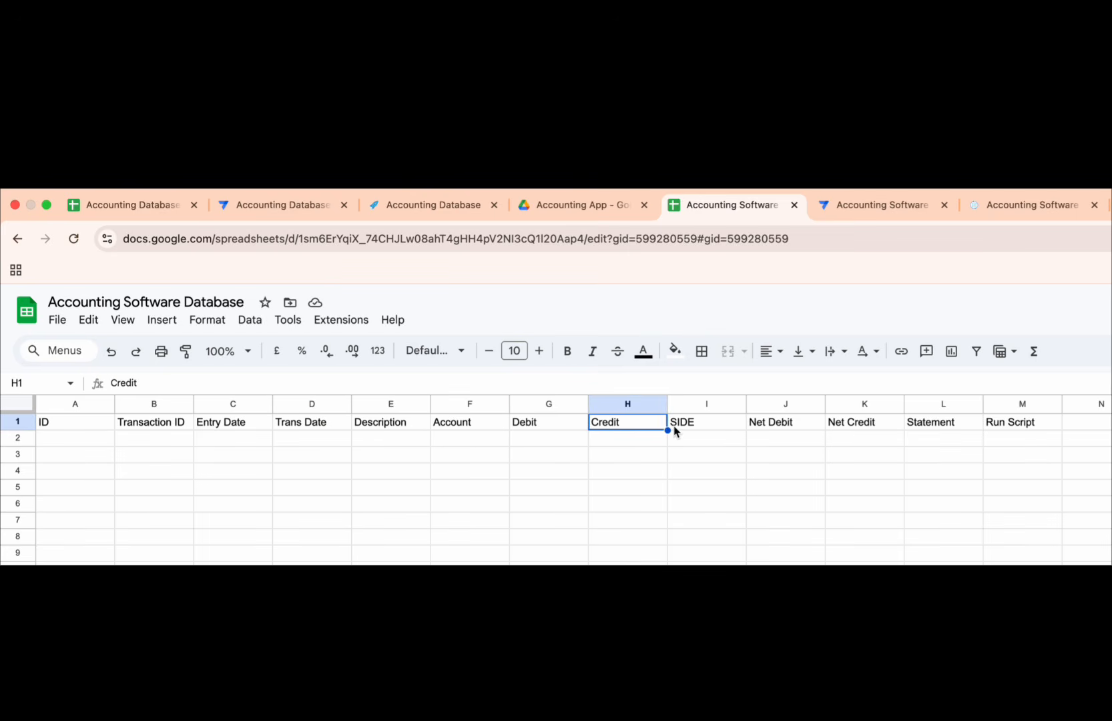
{"action": "left_click", "coordinate": [674, 427]}
{"action": "type", "text": "Type"}
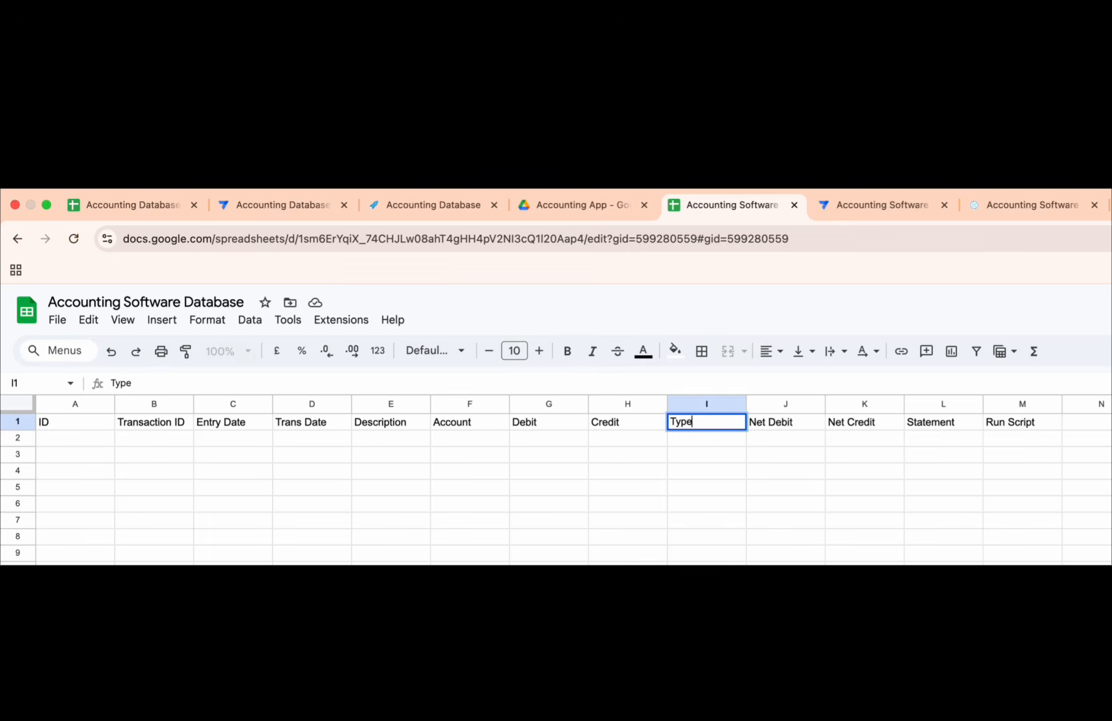
{"action": "key", "text": "Return"}
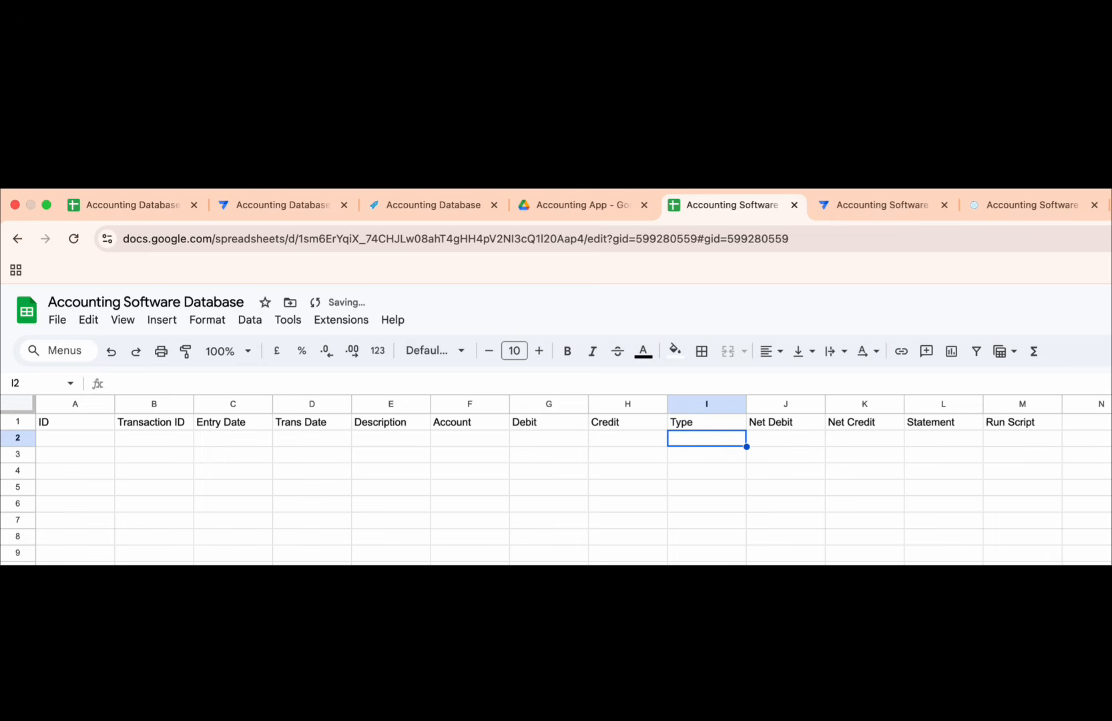
{"action": "left_click", "coordinate": [773, 426]}
{"action": "left_click", "coordinate": [862, 431]}
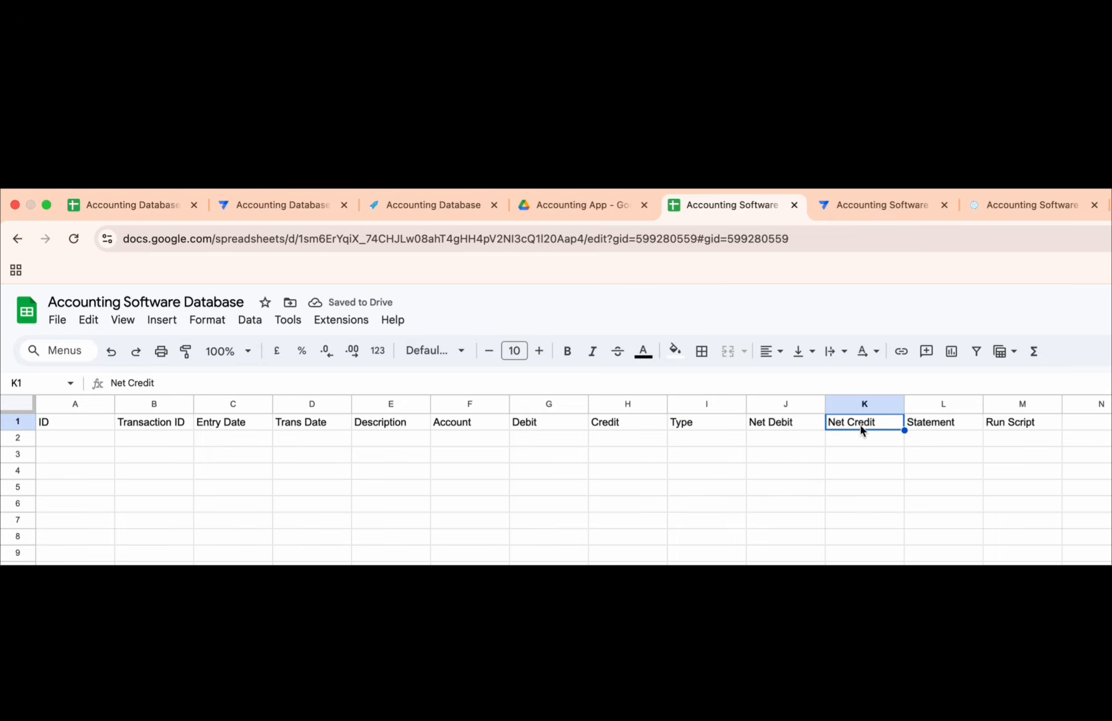
{"action": "left_click", "coordinate": [939, 428]}
{"action": "left_click", "coordinate": [1018, 427]}
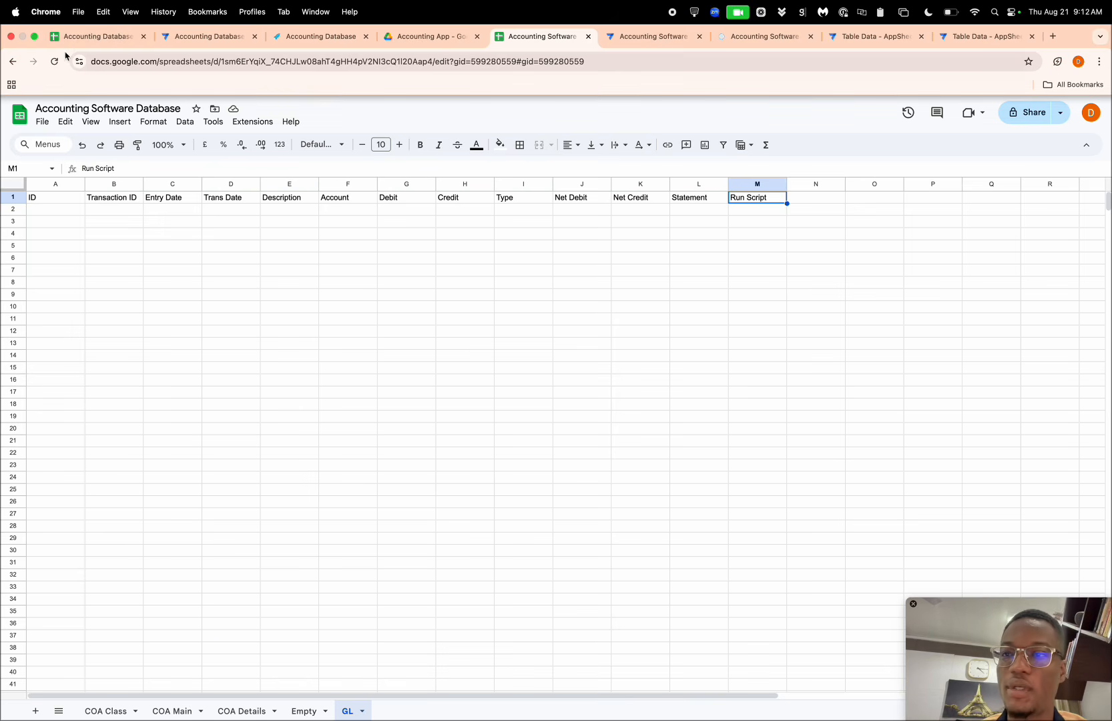
- Switch to the AppSheet editor and choose the Accounting Software Database spreadsheet from Google Sheets as the source for new data
{"action": "left_click", "coordinate": [646, 38]}
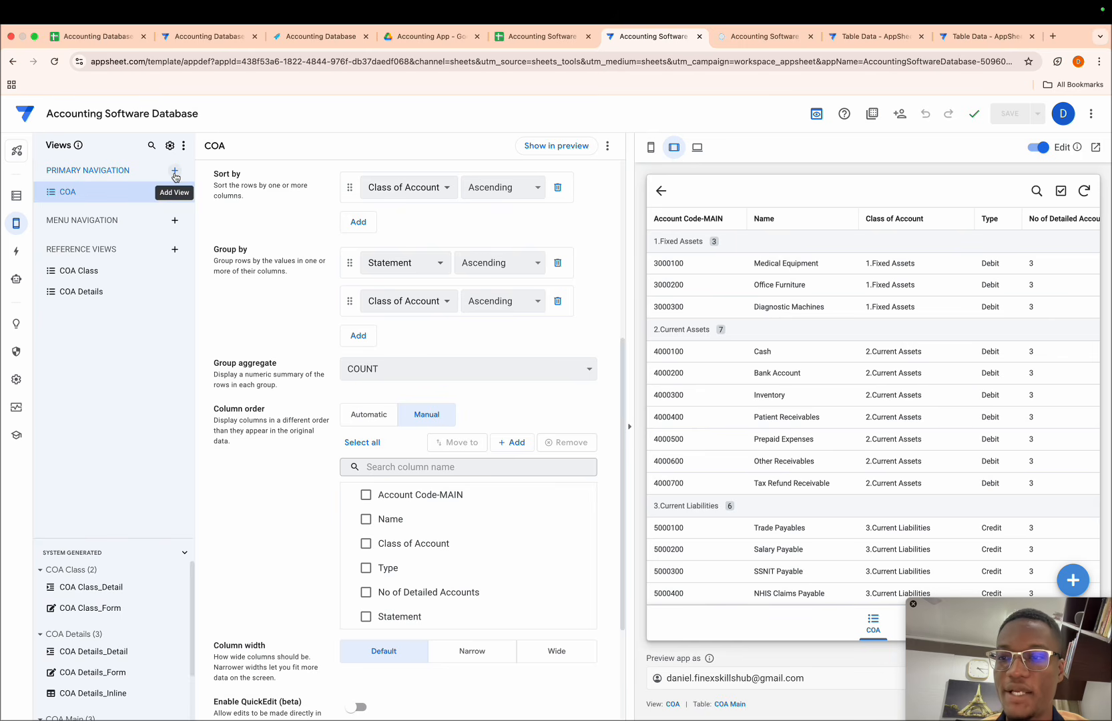
{"action": "left_click", "coordinate": [16, 195]}
{"action": "left_click", "coordinate": [170, 146]}
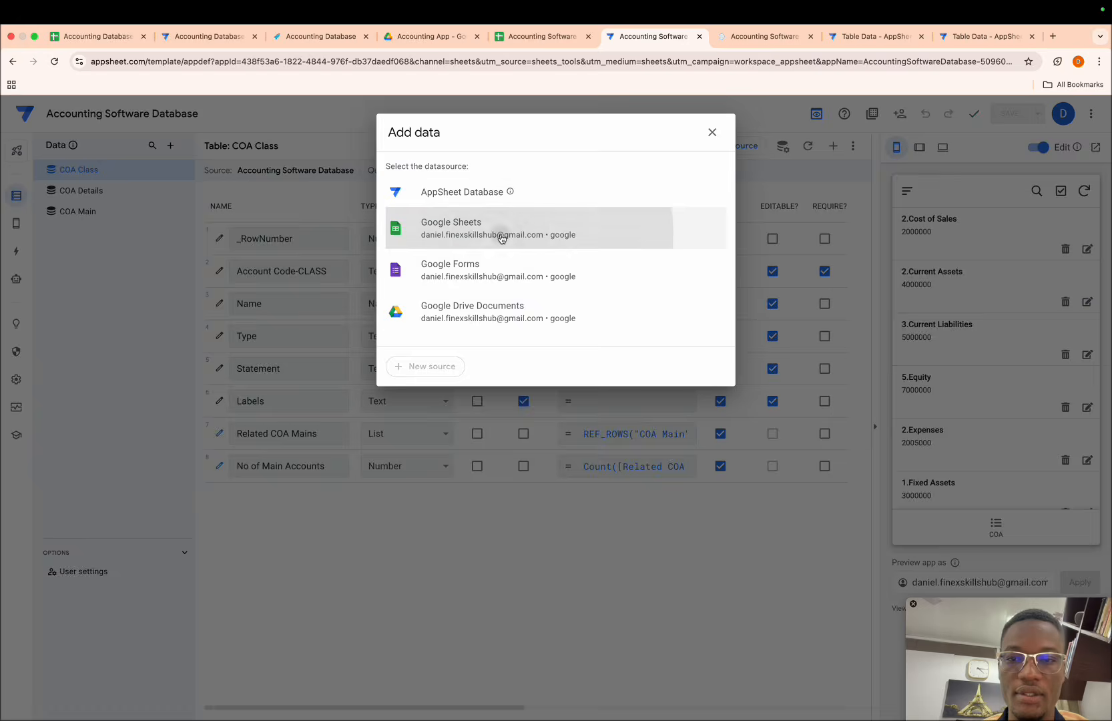
{"action": "left_click", "coordinate": [502, 238]}
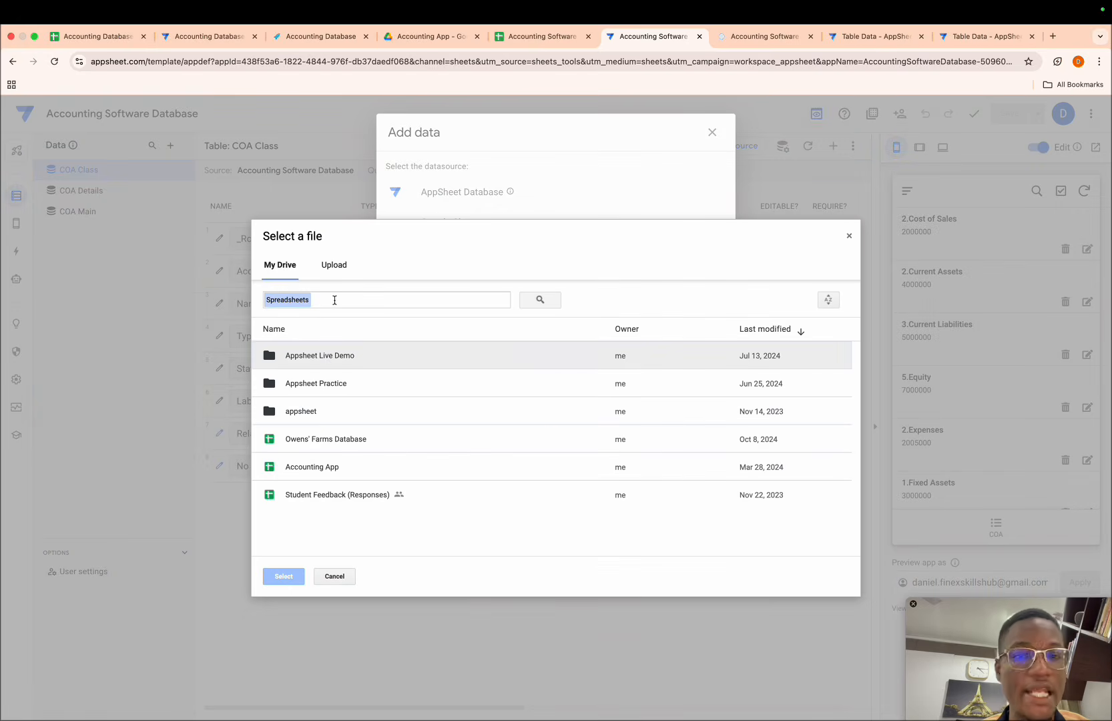
{"action": "left_click", "coordinate": [335, 300]}
{"action": "type", "text": "accoun"}
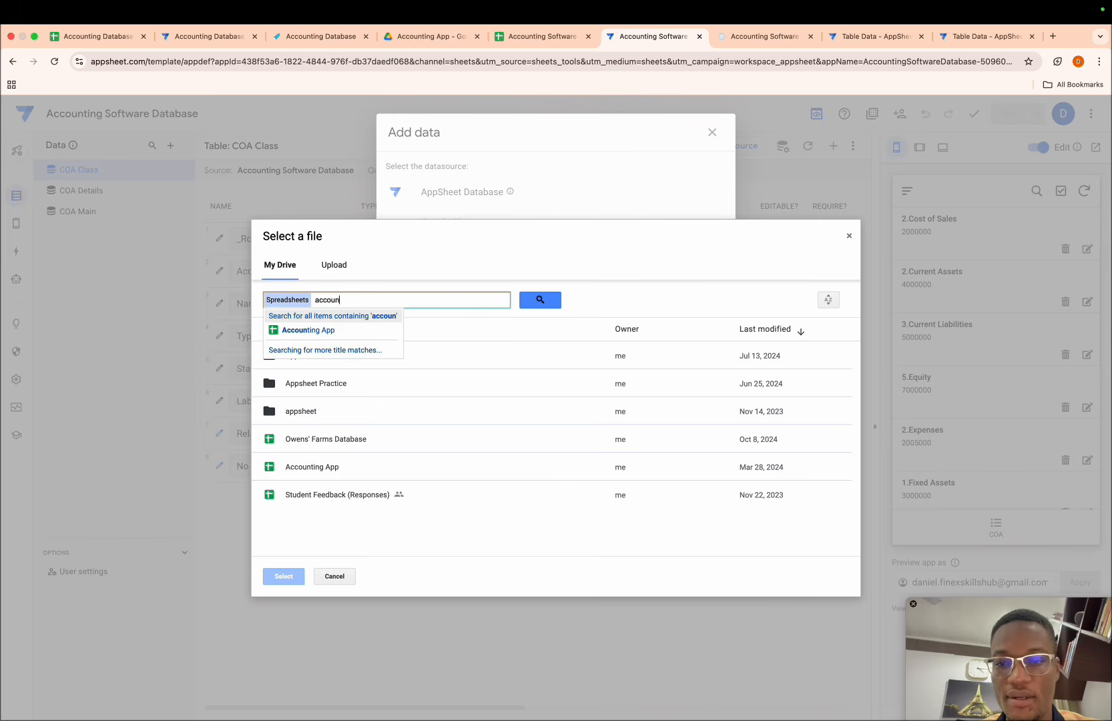
{"action": "type", "text": "ting sof"}
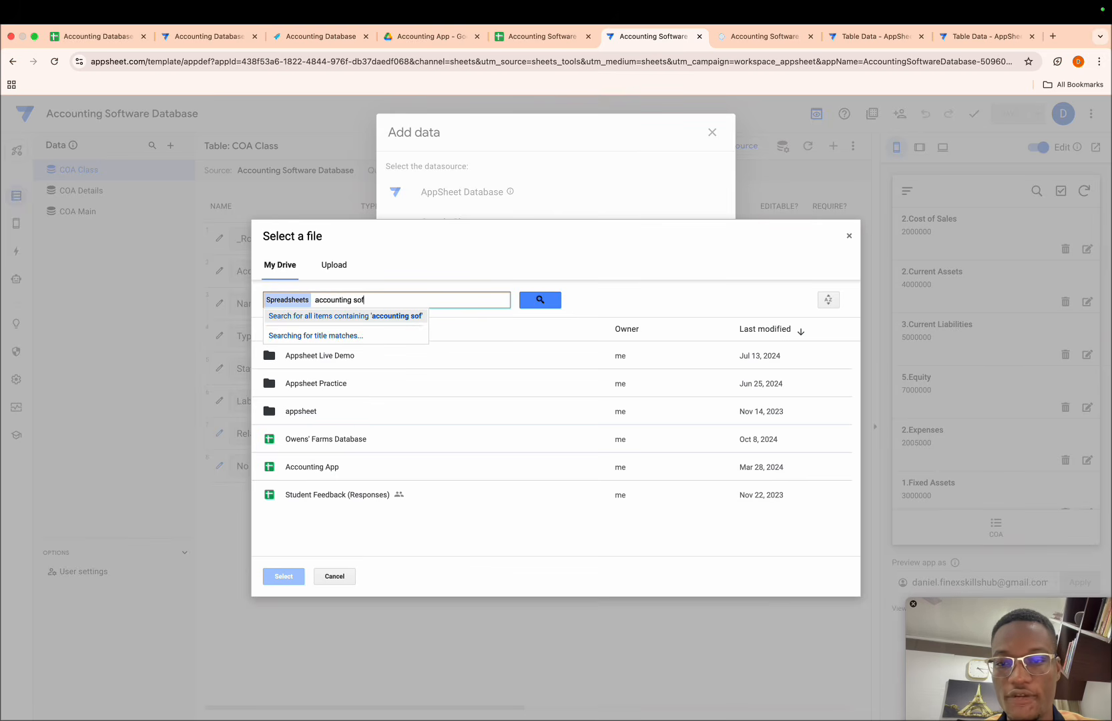
{"action": "type", "text": "tware"}
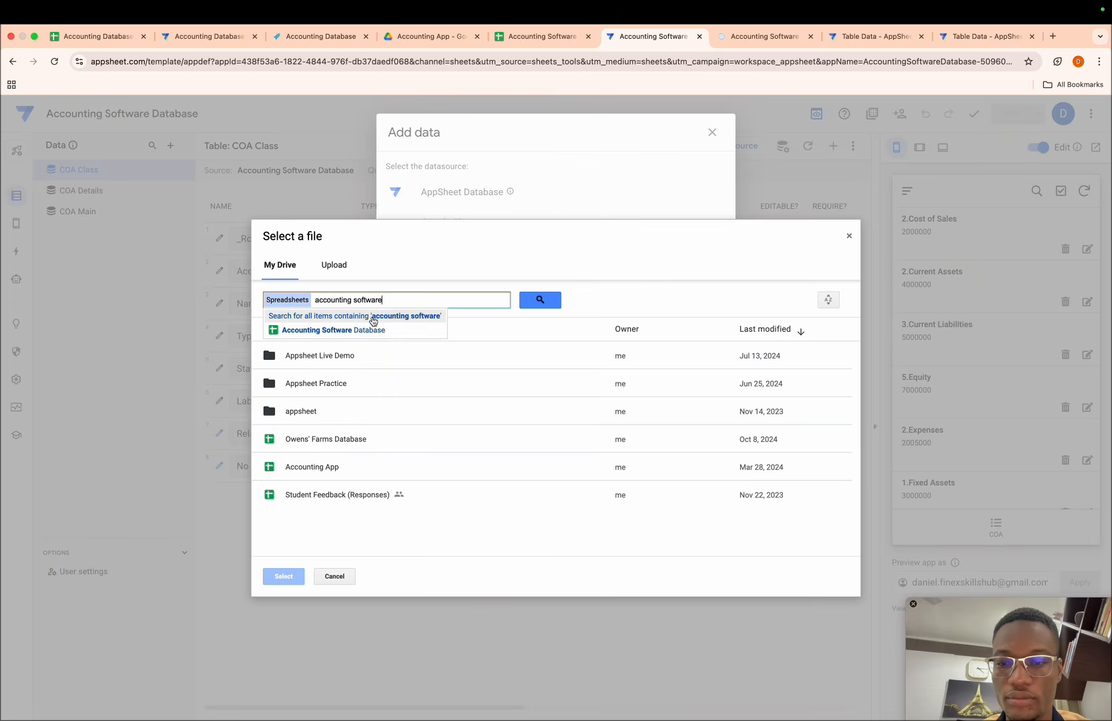
{"action": "left_click", "coordinate": [357, 331]}
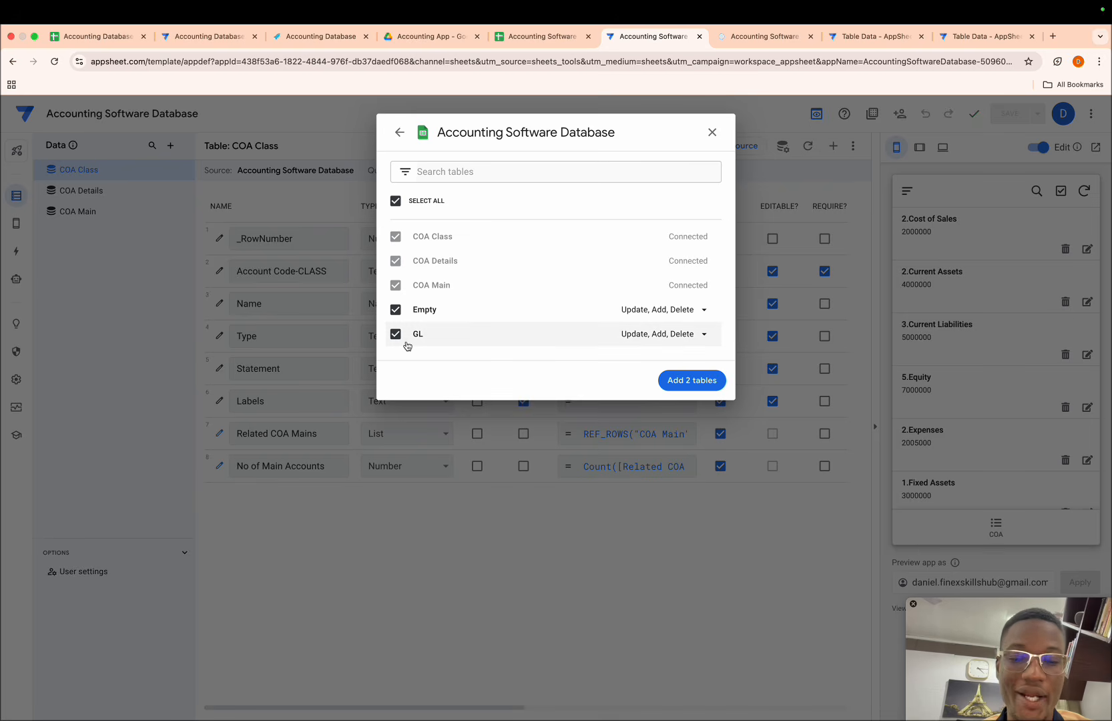
- Add only the GL table from the spreadsheet, leaving out Empty, and open the GL table's column list
{"action": "left_click", "coordinate": [395, 310]}
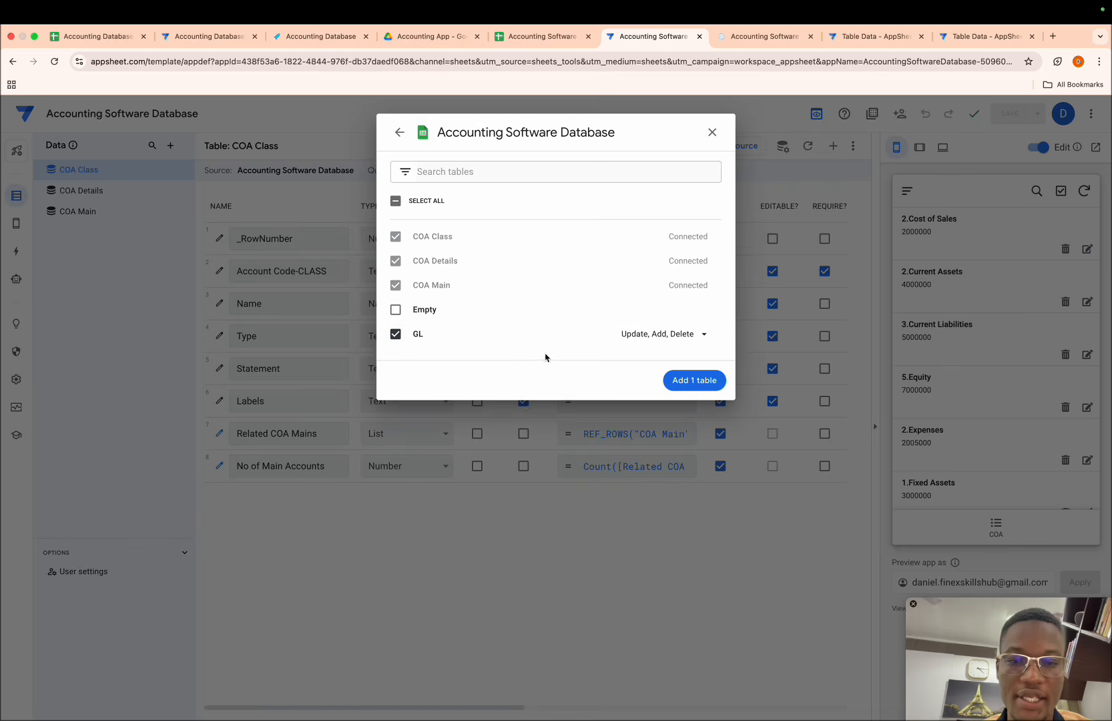
{"action": "left_click", "coordinate": [697, 380]}
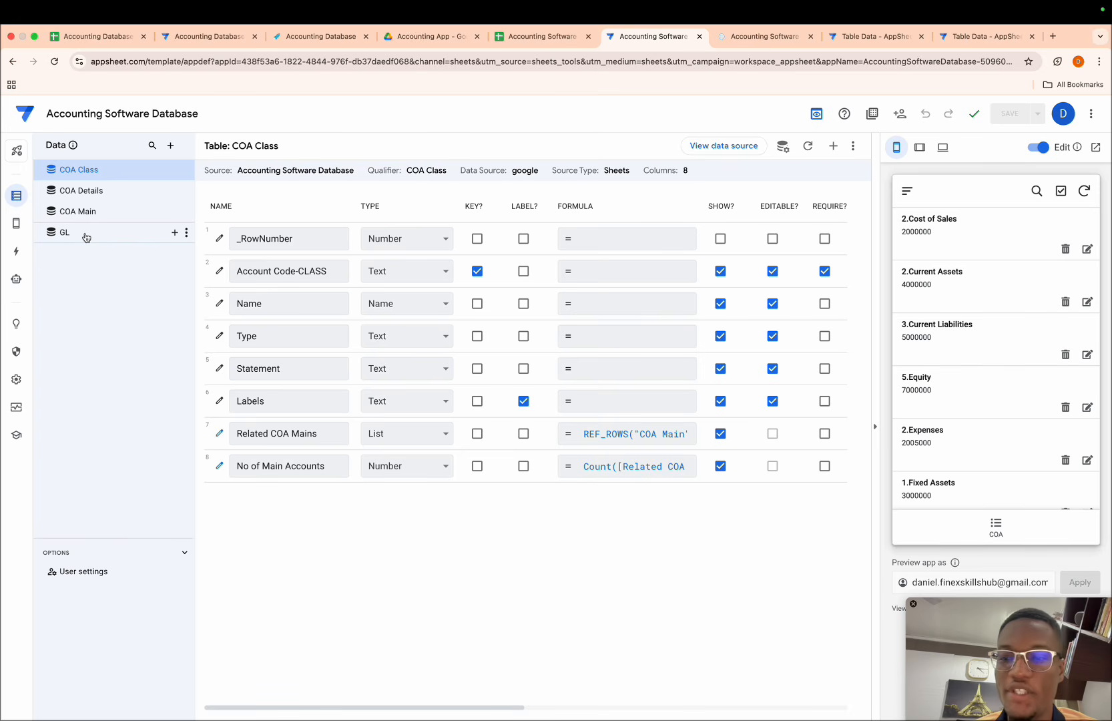
{"action": "left_click", "coordinate": [86, 237]}
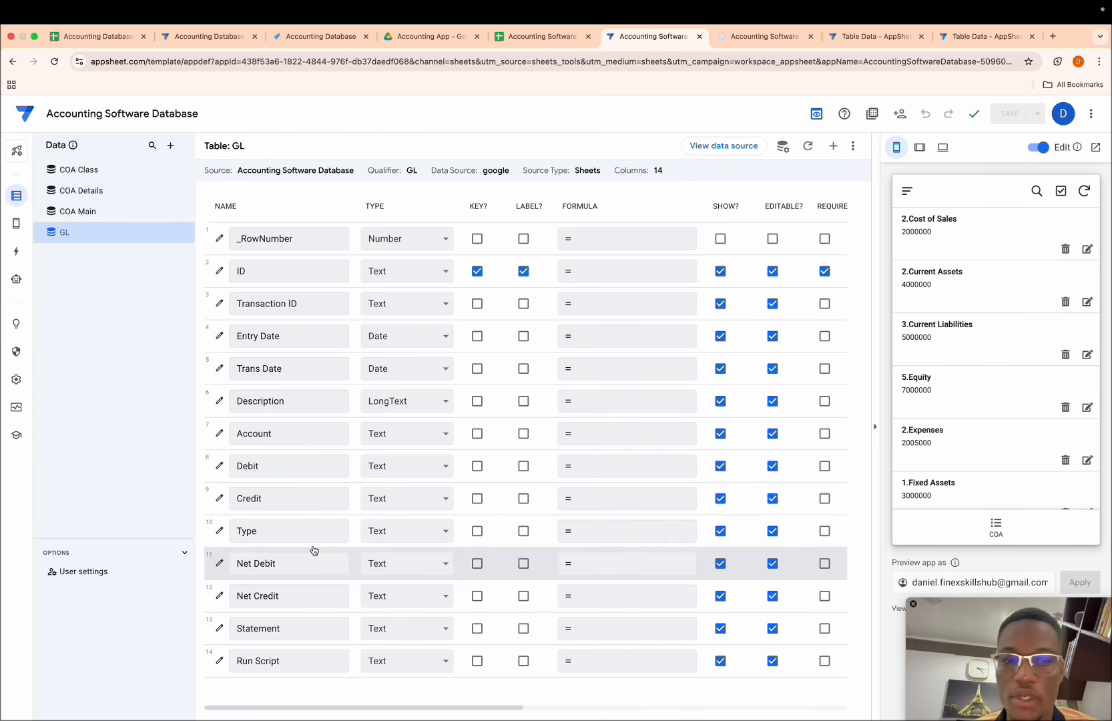
- Create a primary navigation view named GL that shows the GL data as a table
{"action": "left_click", "coordinate": [18, 223]}
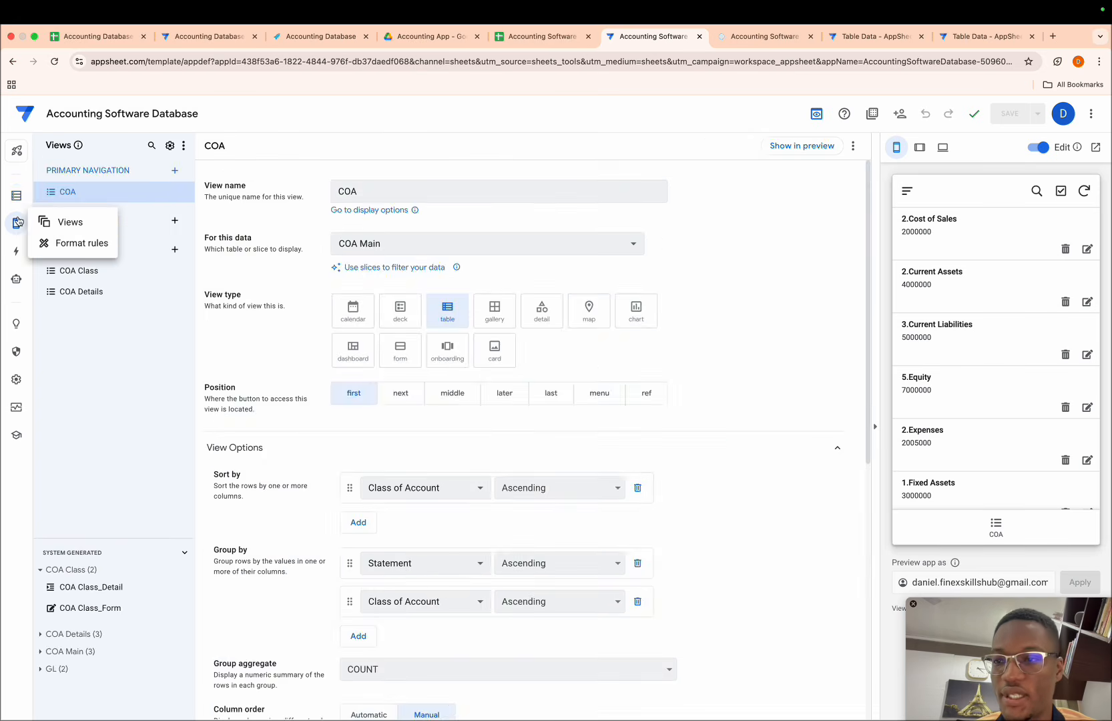
{"action": "left_click", "coordinate": [174, 176]}
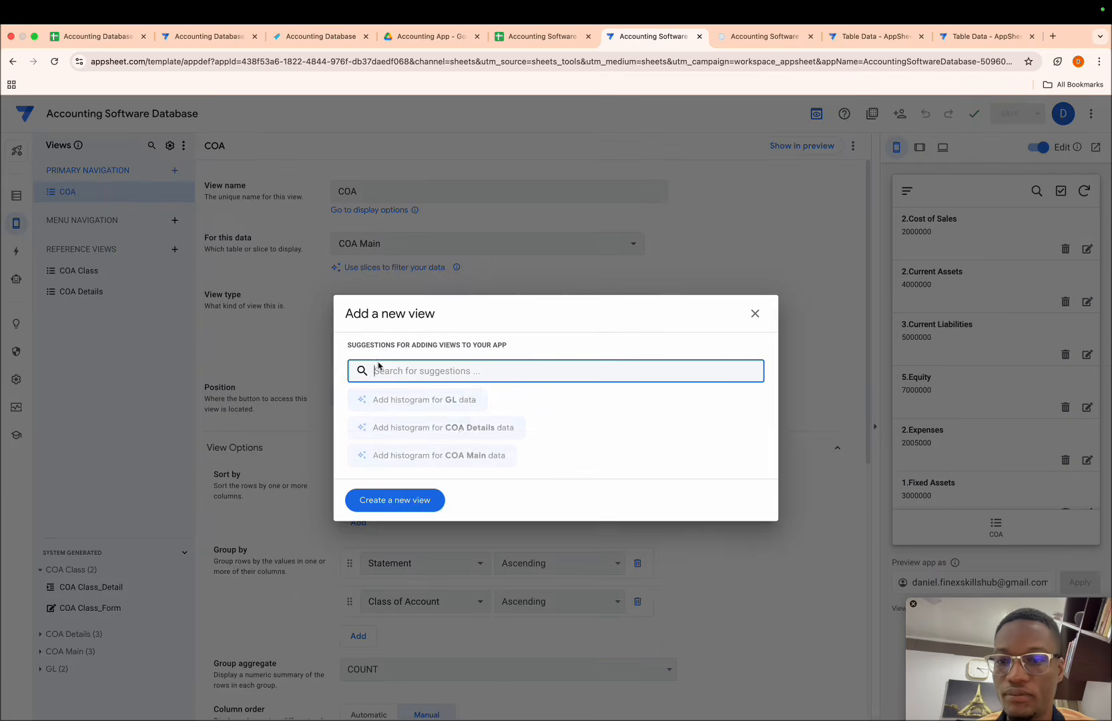
{"action": "left_click", "coordinate": [395, 499]}
{"action": "left_click", "coordinate": [396, 190]}
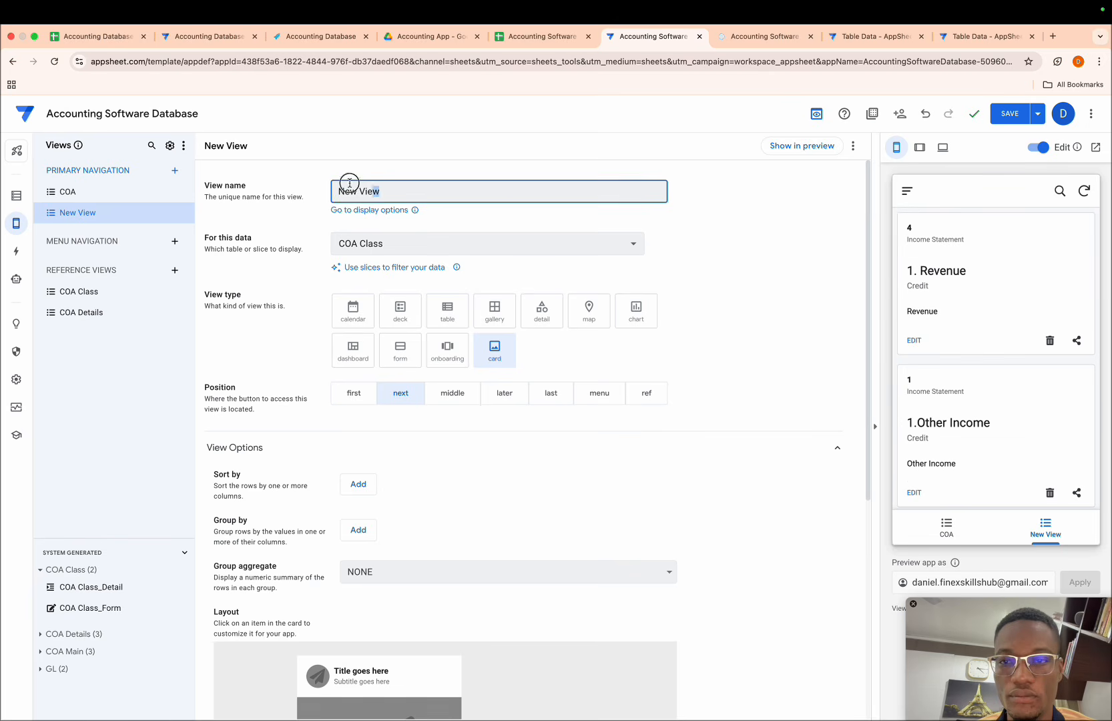
{"action": "key", "text": "ctrl+a"}
{"action": "key", "text": "BackSpace"}
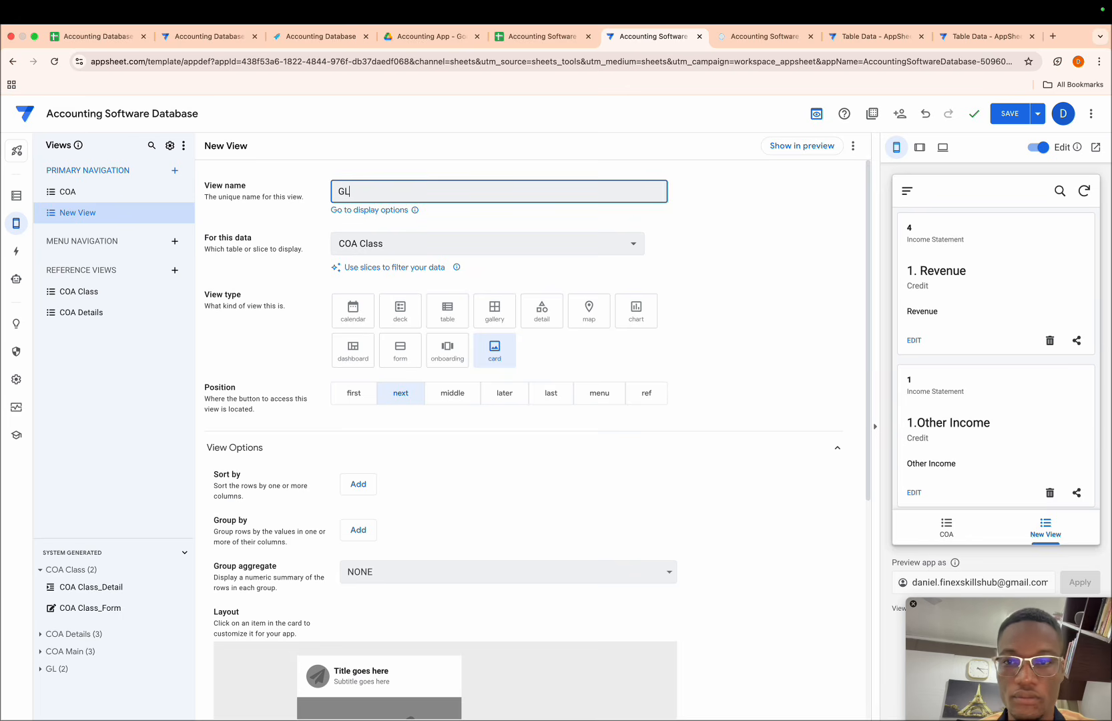
{"action": "key", "text": "Return"}
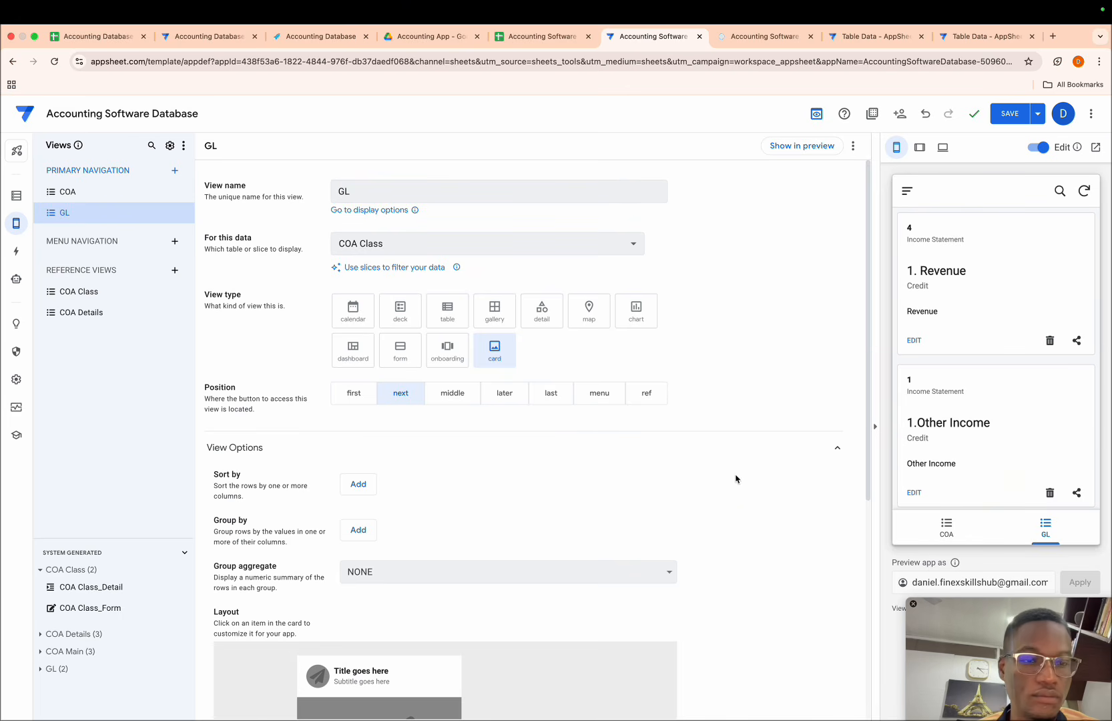
{"action": "left_click", "coordinate": [372, 243]}
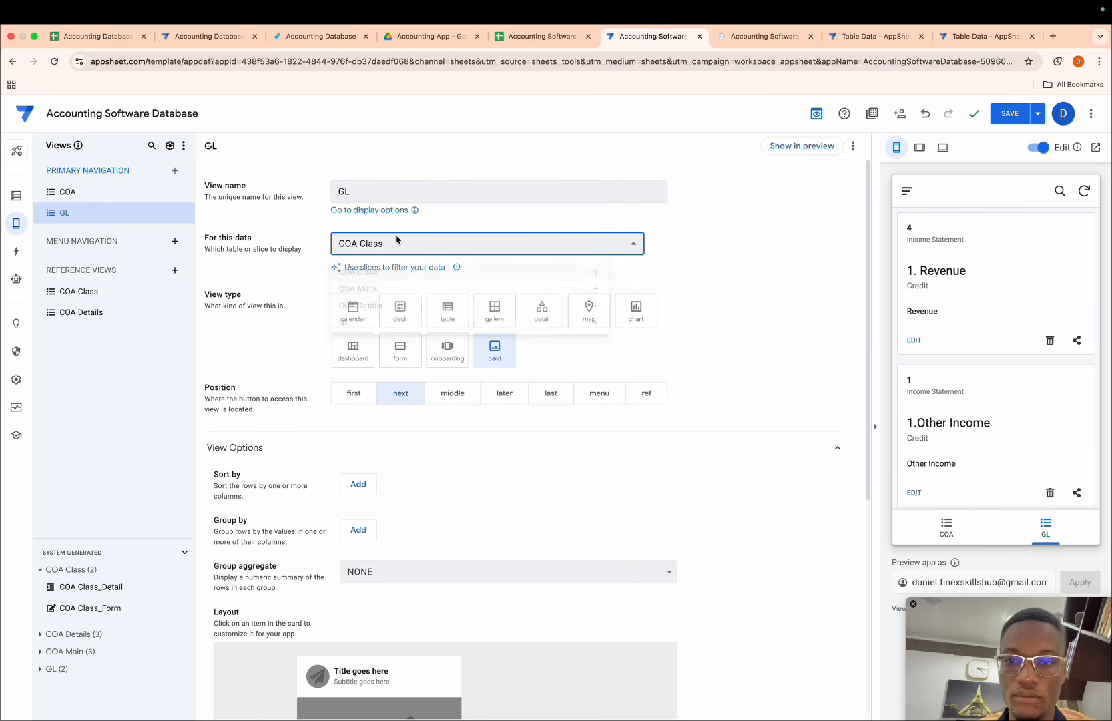
{"action": "left_click", "coordinate": [374, 336]}
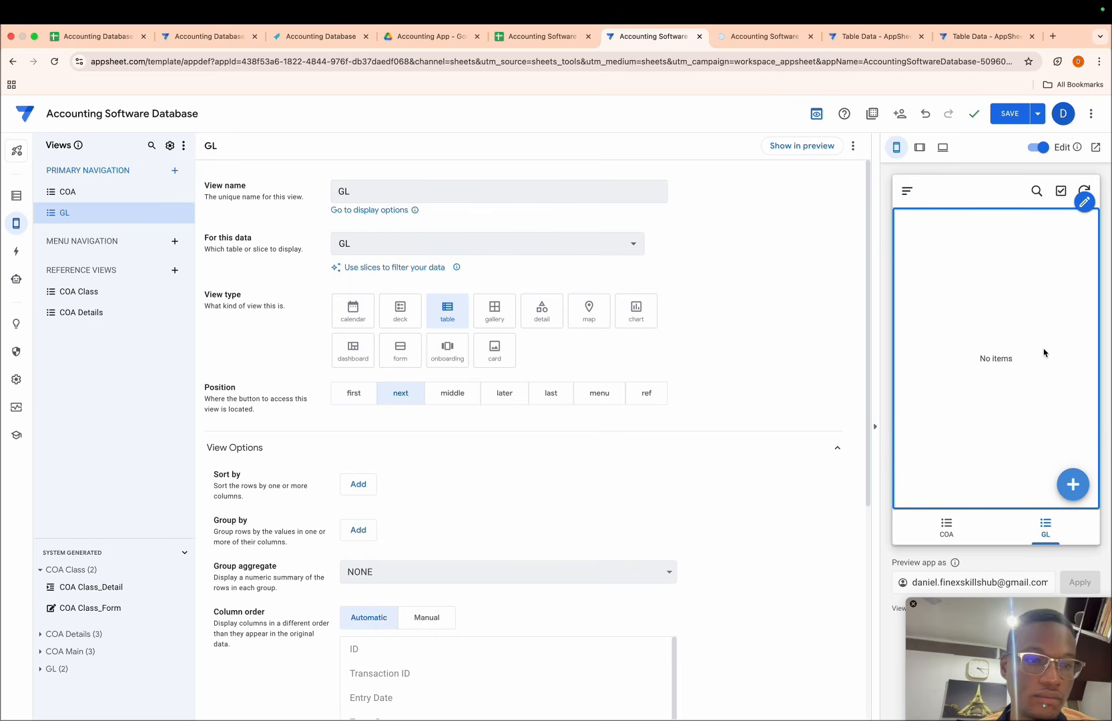
- Check the GL entry form's fields in the app preview without saving, and switch the preview to tablet size
{"action": "left_click", "coordinate": [1072, 483]}
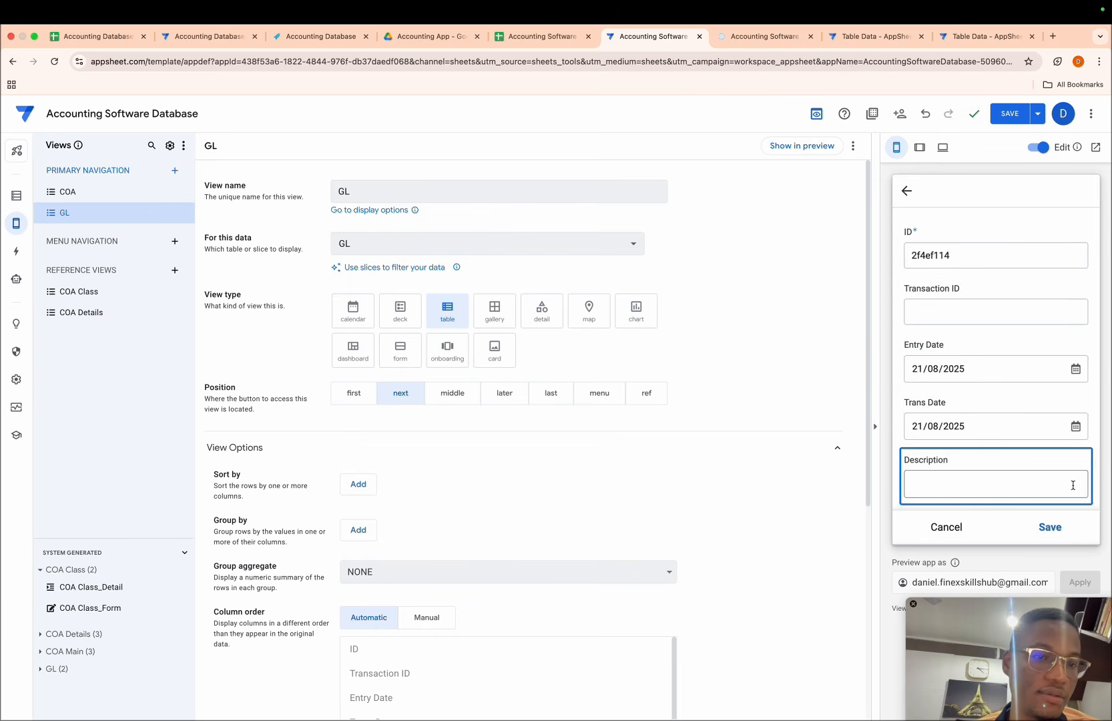
{"action": "scroll", "coordinate": [981, 361], "scroll_direction": "down", "scroll_amount": 5}
{"action": "scroll", "coordinate": [983, 360], "scroll_direction": "up", "scroll_amount": 5}
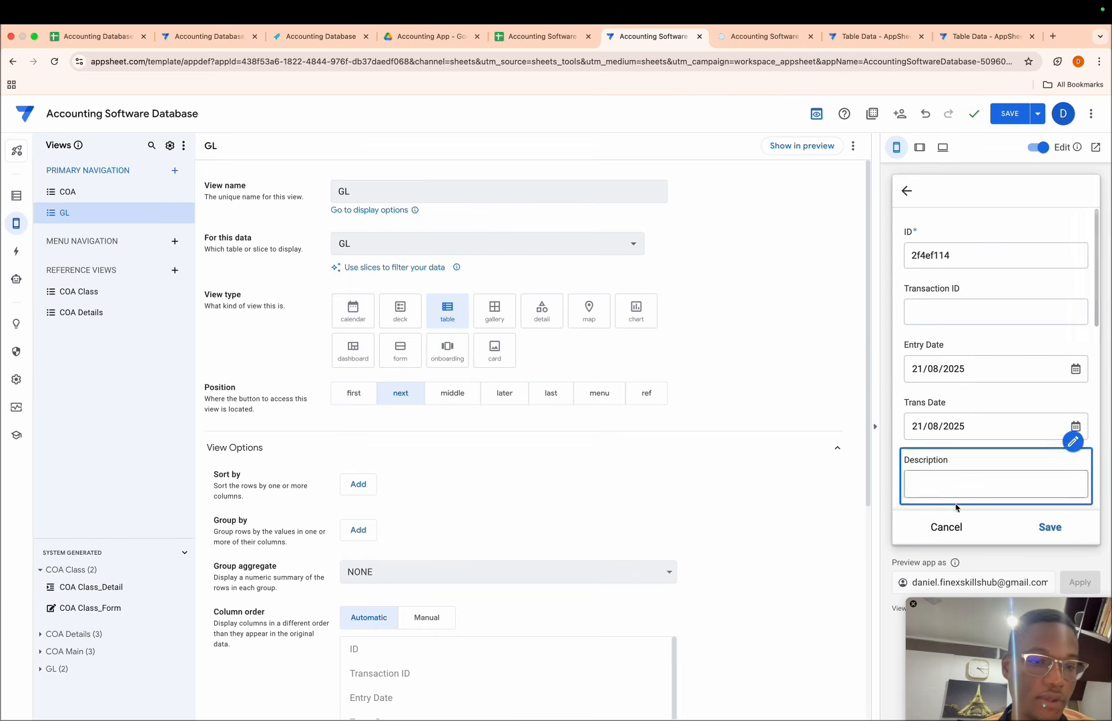
{"action": "left_click", "coordinate": [947, 527]}
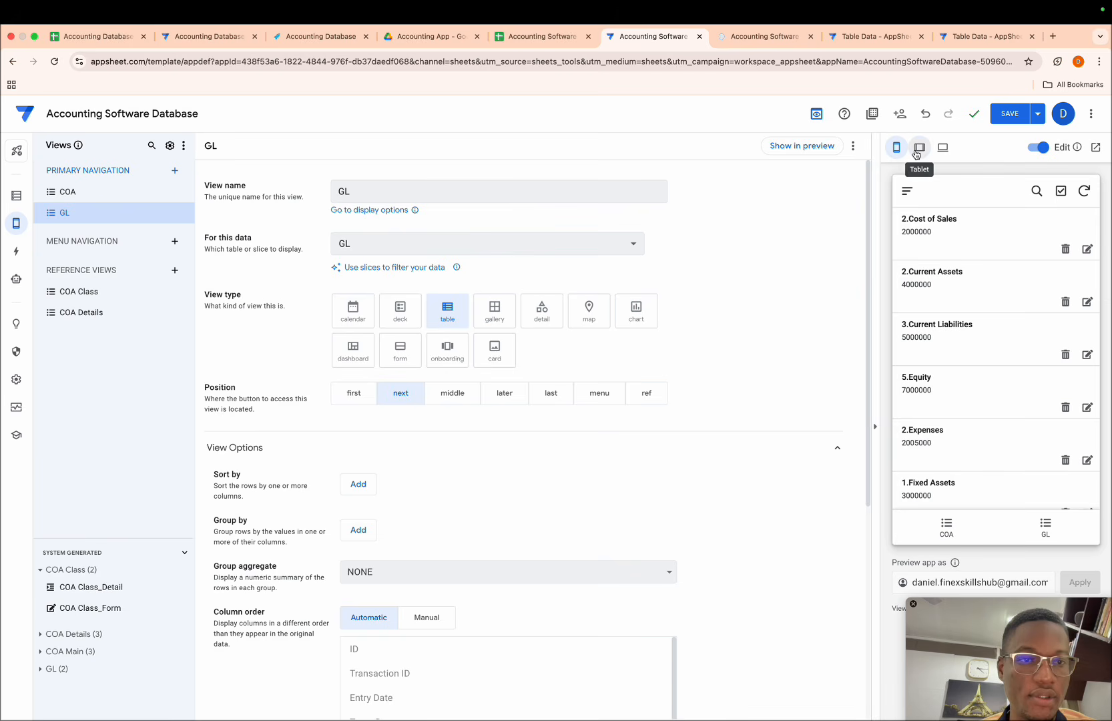
{"action": "left_click", "coordinate": [920, 147]}
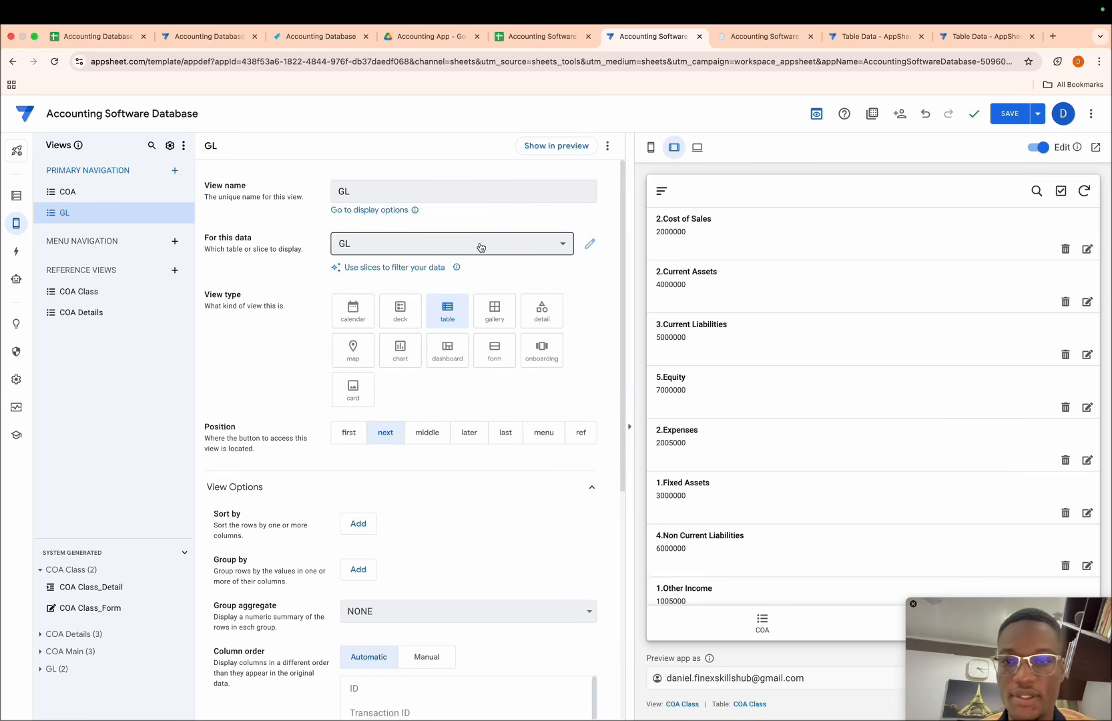
- Review the Data Validity and Auto Compute settings of the GL table's ID column
{"action": "left_click", "coordinate": [16, 195]}
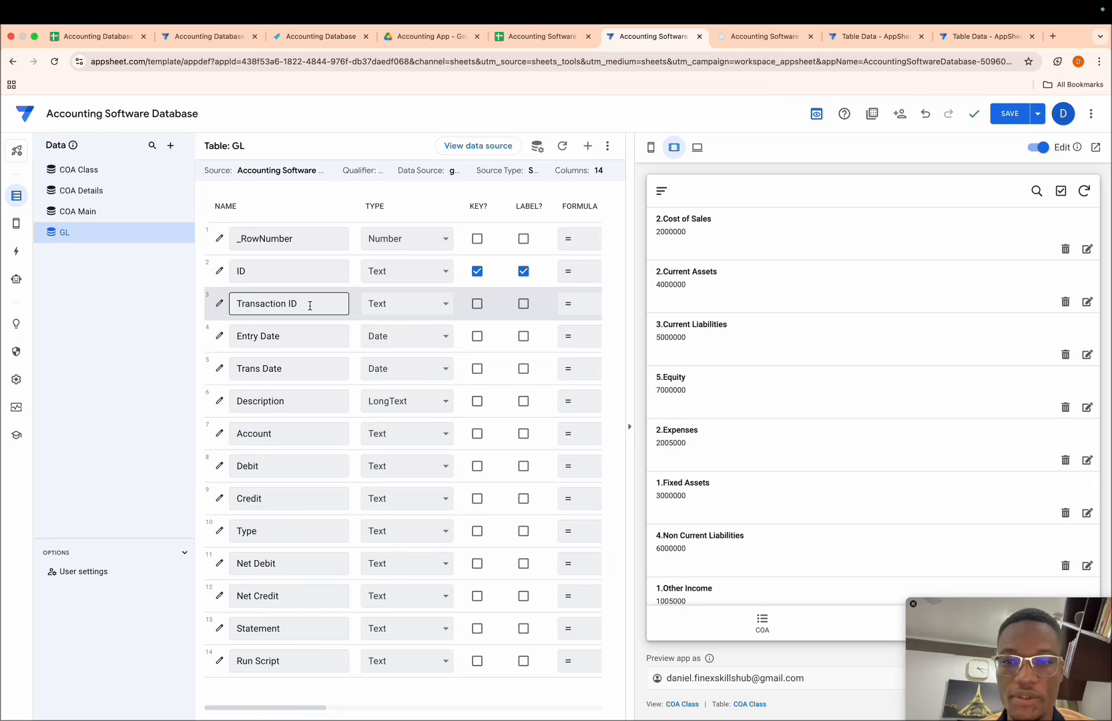
{"action": "left_click", "coordinate": [219, 270]}
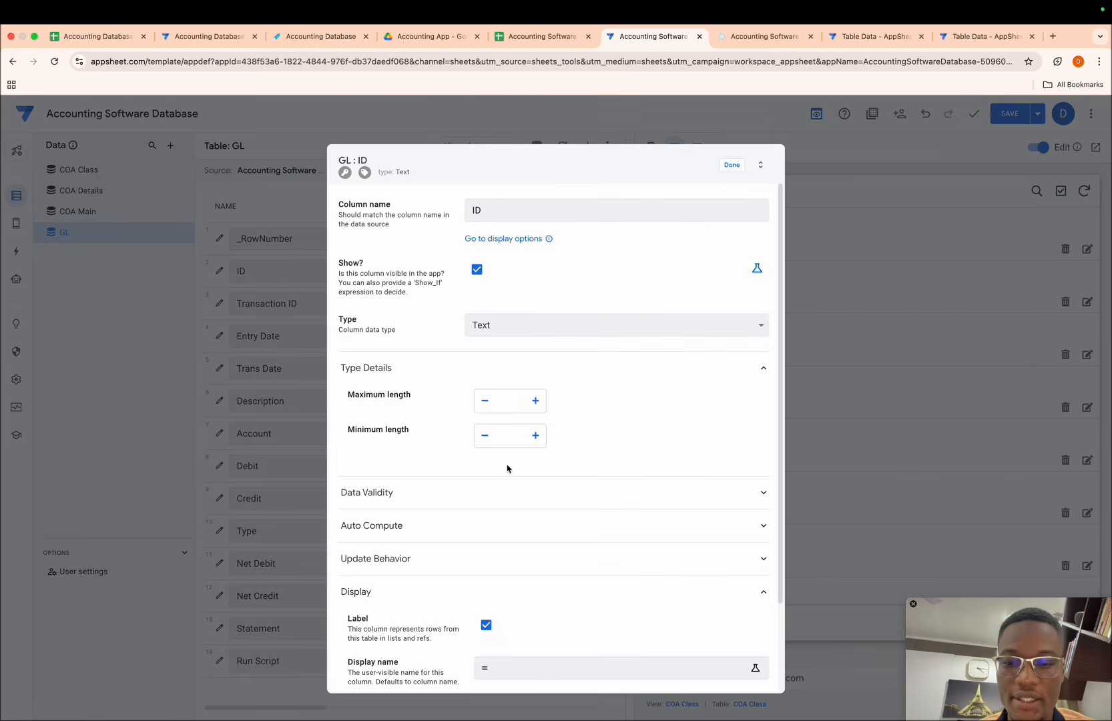
{"action": "left_click", "coordinate": [495, 502]}
{"action": "scroll", "coordinate": [495, 504], "scroll_direction": "down", "scroll_amount": 3}
{"action": "left_click", "coordinate": [495, 522]}
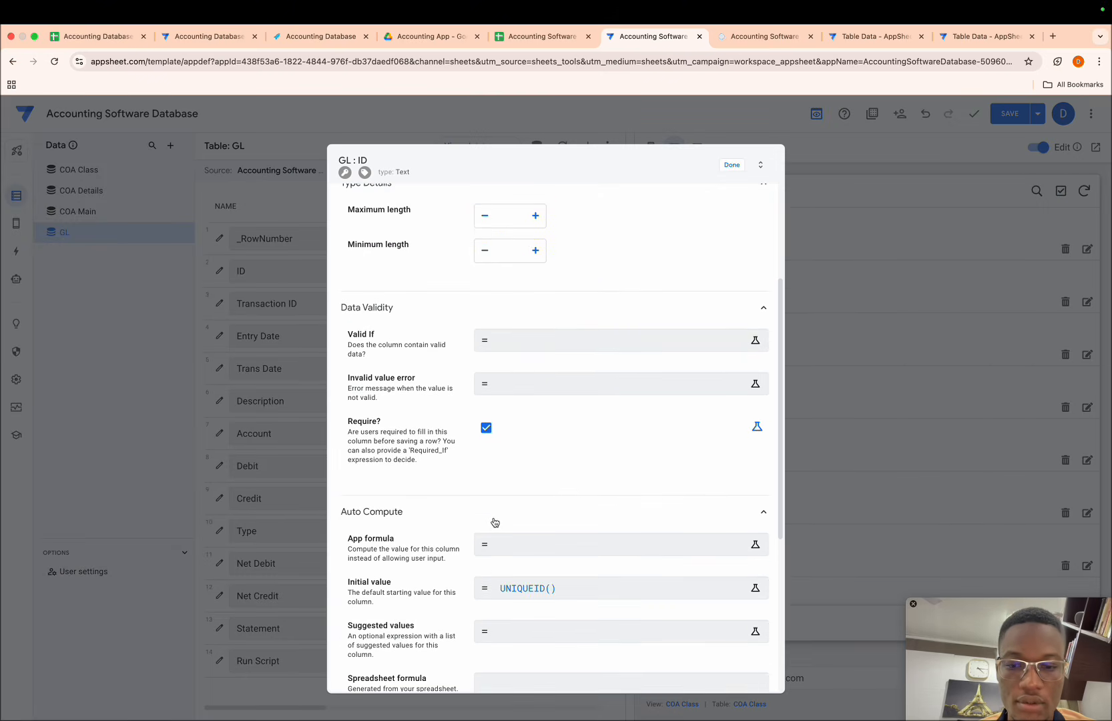
{"action": "scroll", "coordinate": [495, 522], "scroll_direction": "down", "scroll_amount": 1}
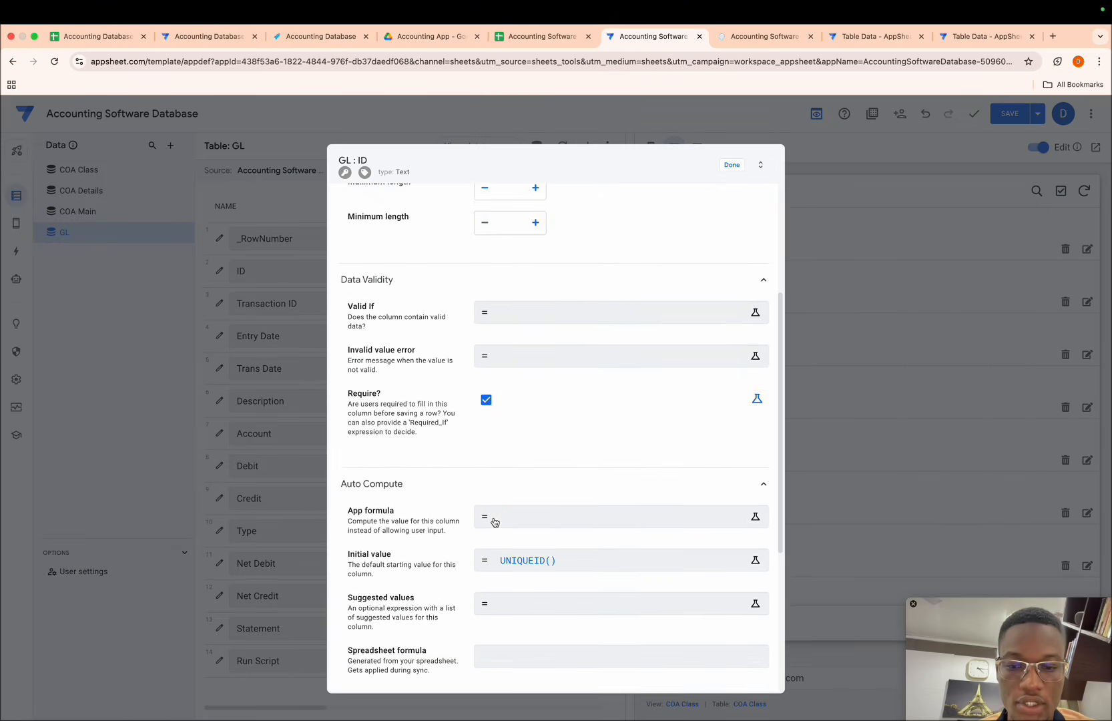
{"action": "left_click", "coordinate": [733, 167]}
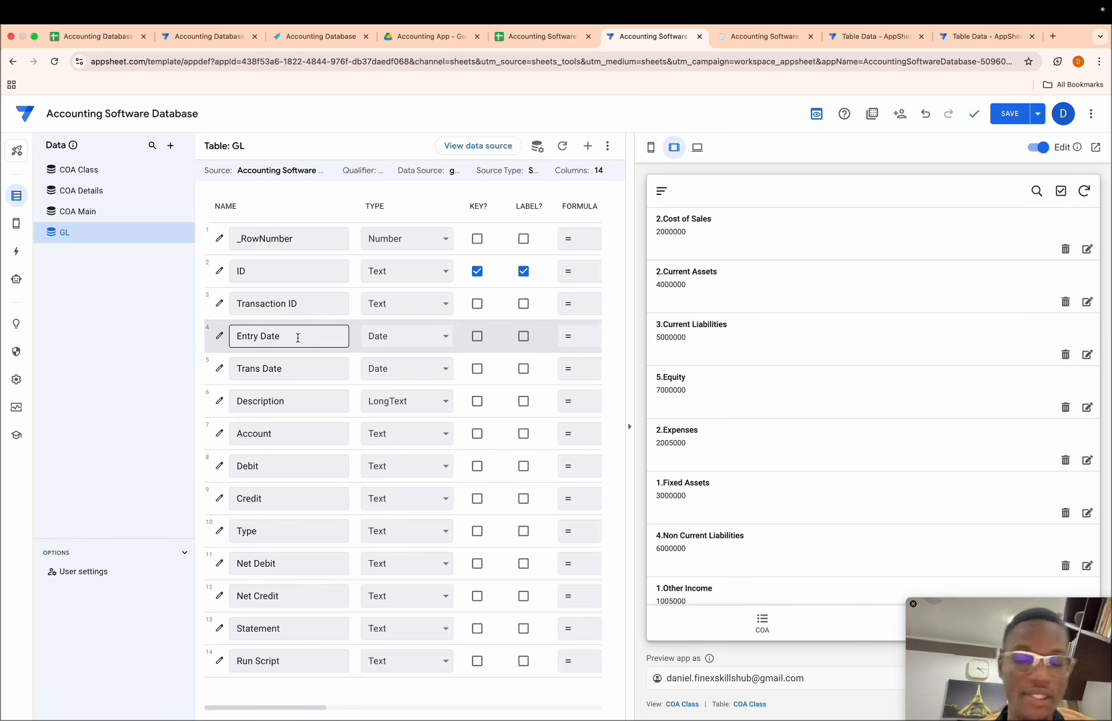
- Set the initial value of the GL table's Transaction ID column to Uniqueid()
{"action": "scroll", "coordinate": [346, 297], "scroll_direction": "right", "scroll_amount": 10}
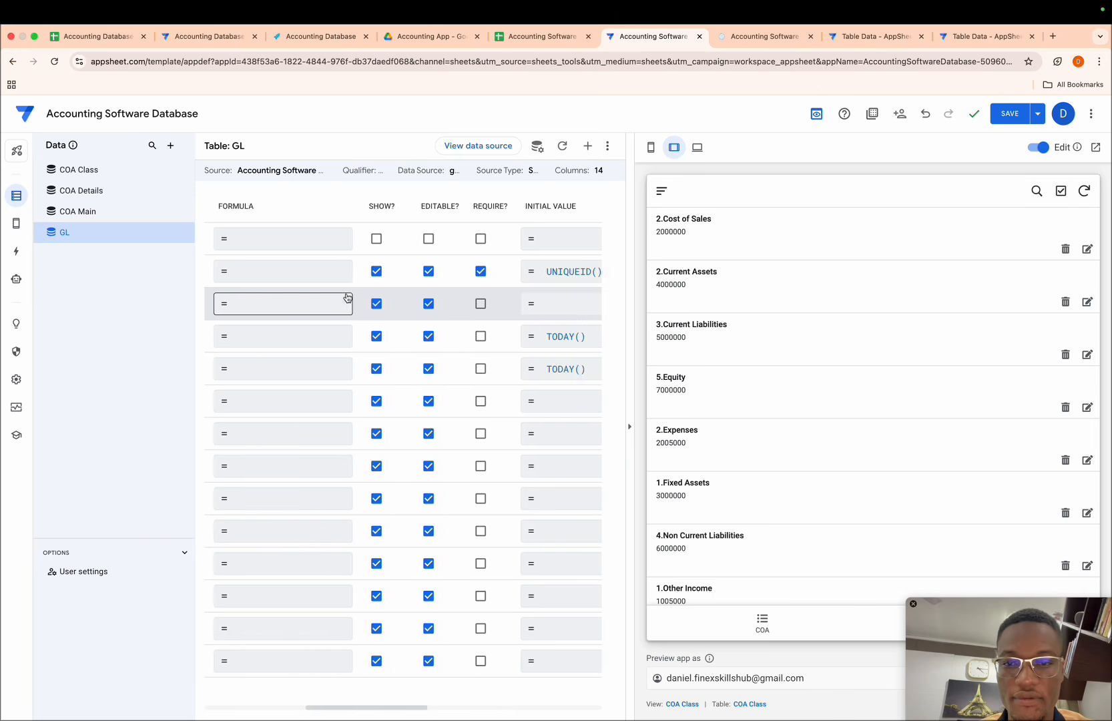
{"action": "scroll", "coordinate": [346, 297], "scroll_direction": "left", "scroll_amount": 10}
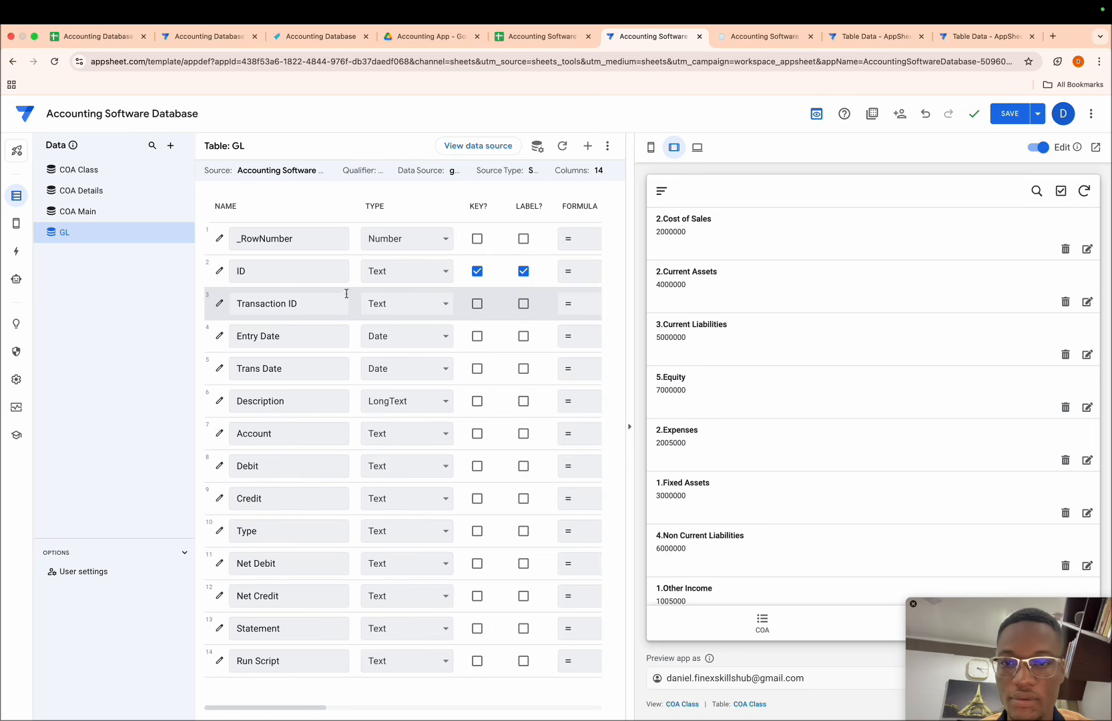
{"action": "left_click", "coordinate": [219, 303]}
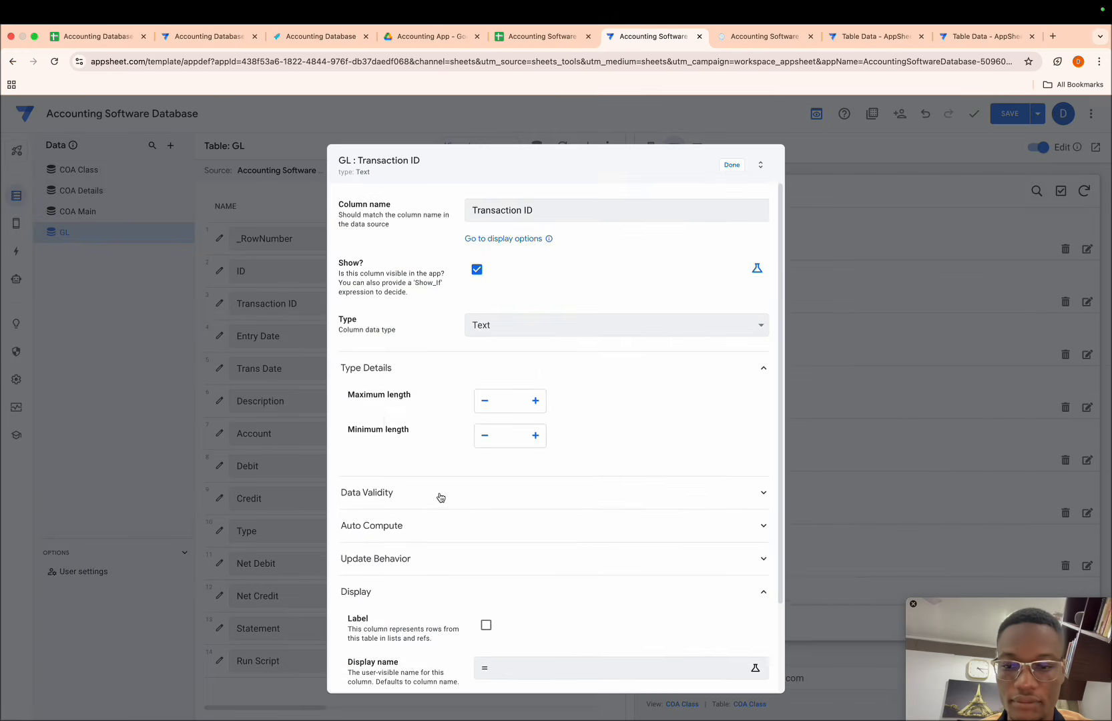
{"action": "left_click", "coordinate": [451, 516]}
{"action": "scroll", "coordinate": [481, 522], "scroll_direction": "down", "scroll_amount": 2}
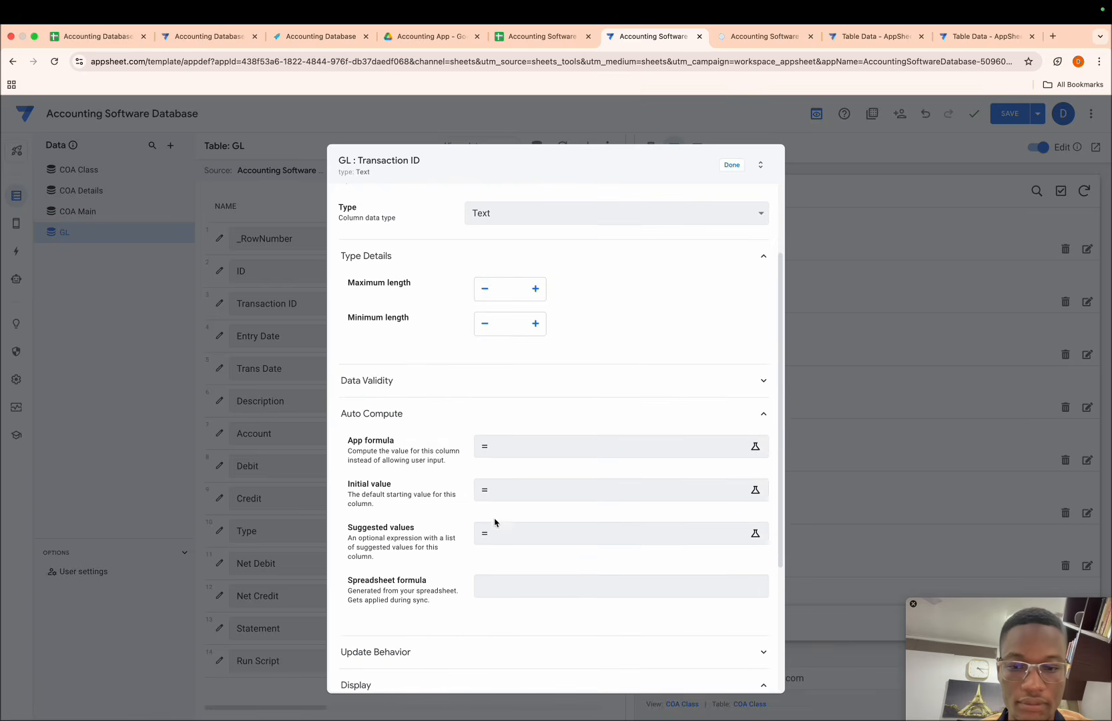
{"action": "left_click", "coordinate": [524, 497]}
{"action": "type", "text": "U"}
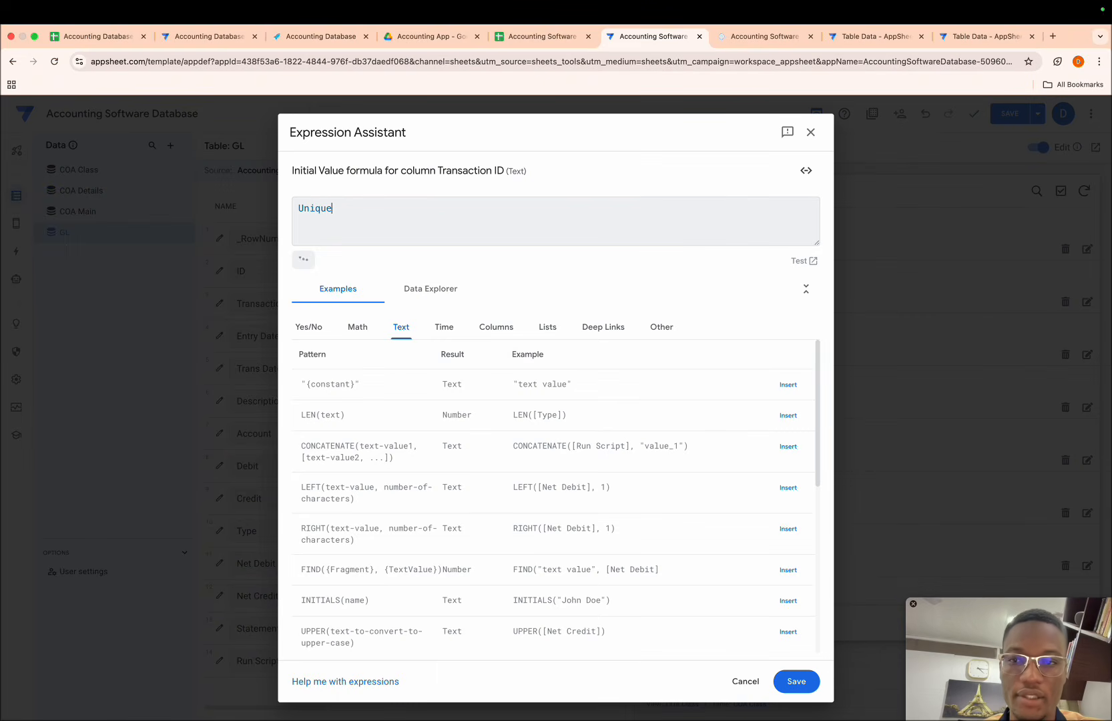
{"action": "type", "text": "nique"}
{"action": "key", "text": "BackSpace"}
{"action": "type", "text": "id()"}
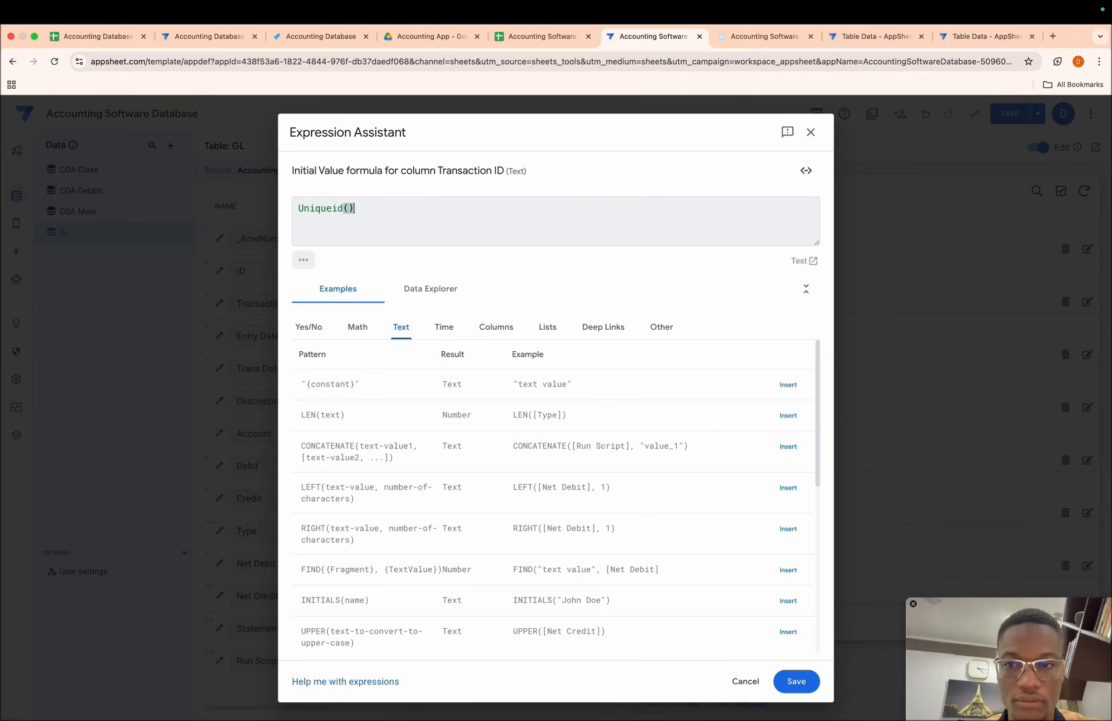
{"action": "left_click", "coordinate": [797, 681]}
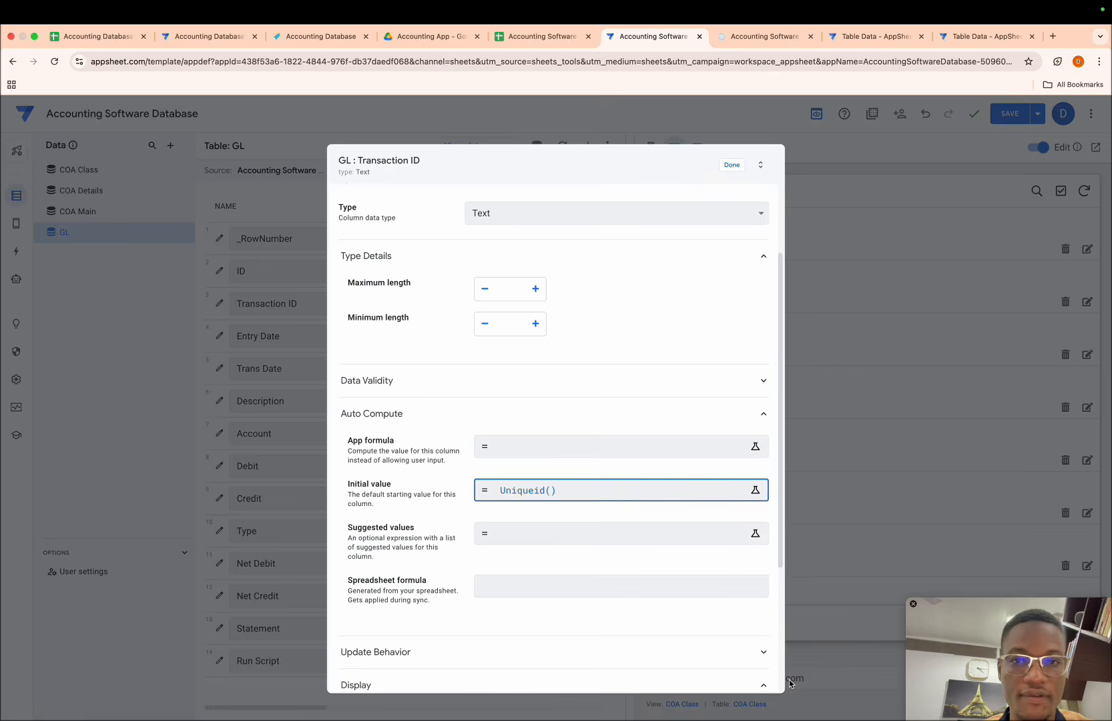
{"action": "left_click", "coordinate": [731, 167]}
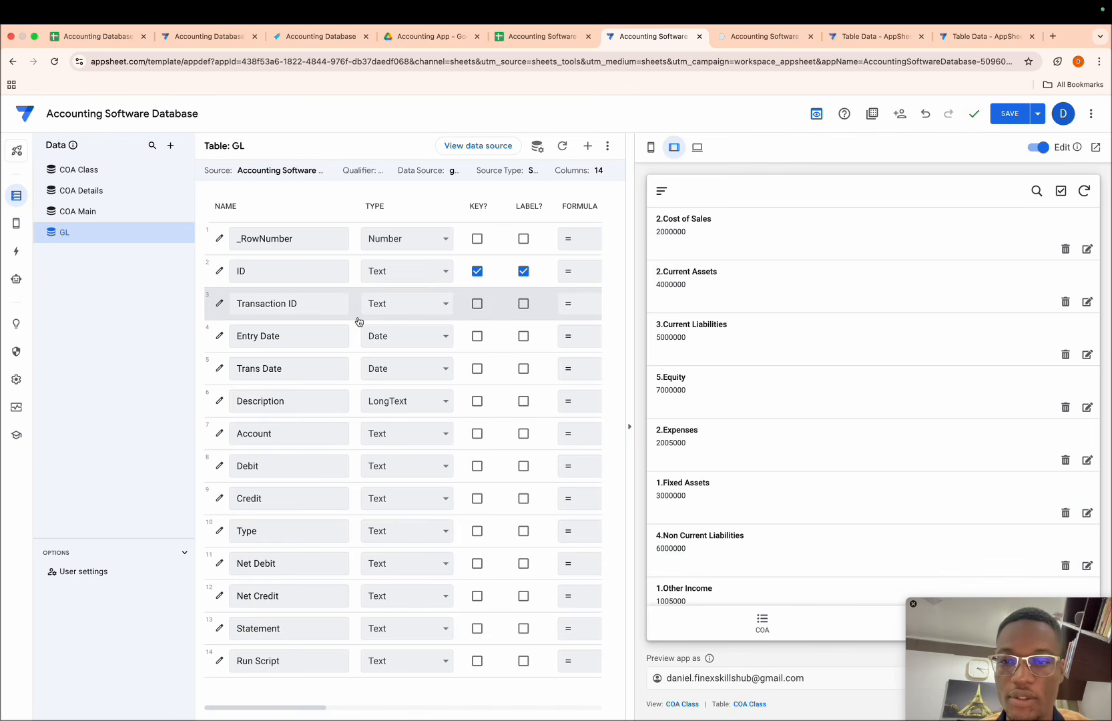
- Change the GL table's Entry Date column to DateTime and make its Account column a Ref to the COA Details table
{"action": "left_click", "coordinate": [389, 341]}
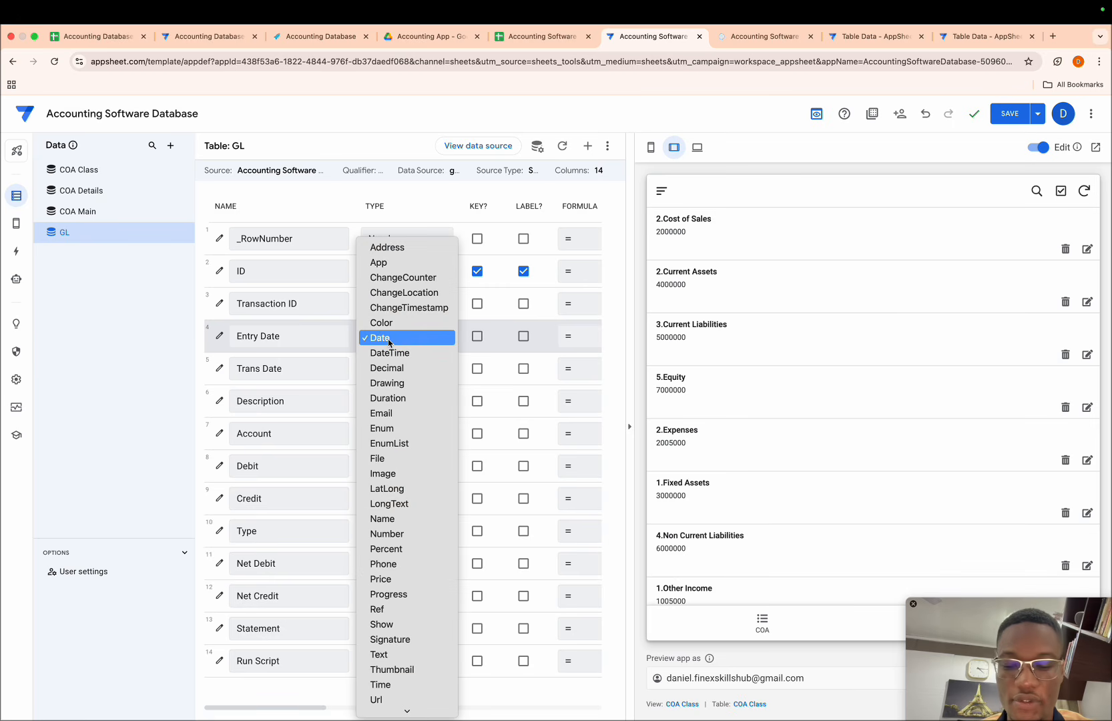
{"action": "left_click", "coordinate": [378, 362]}
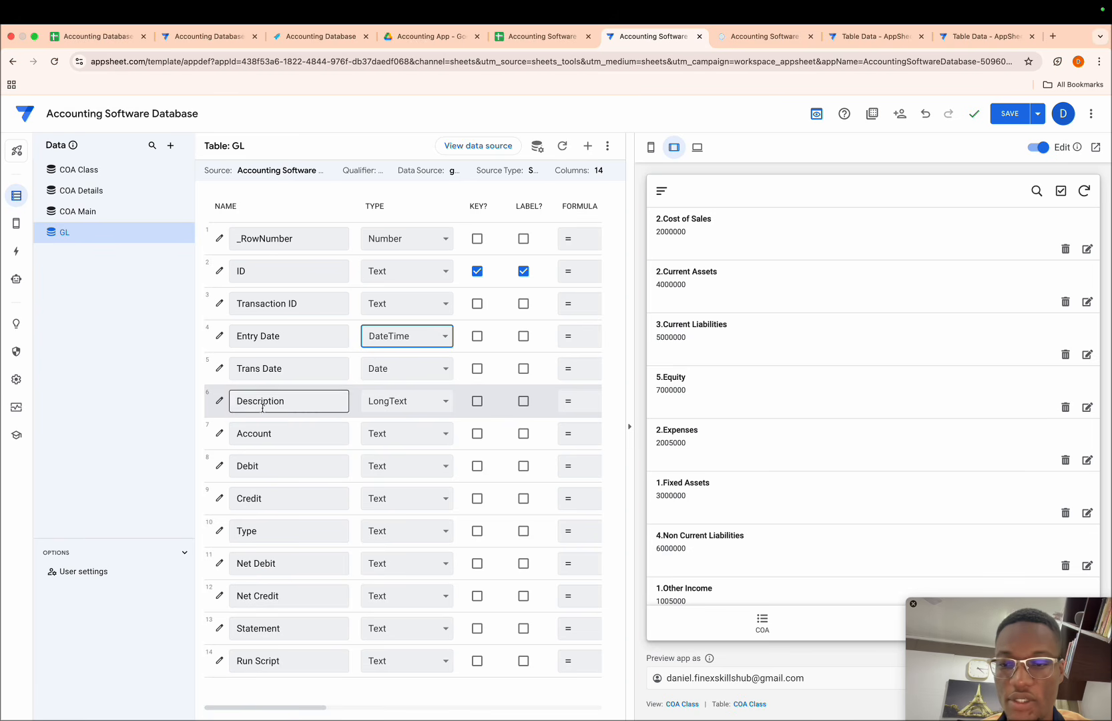
{"action": "left_click", "coordinate": [392, 434]}
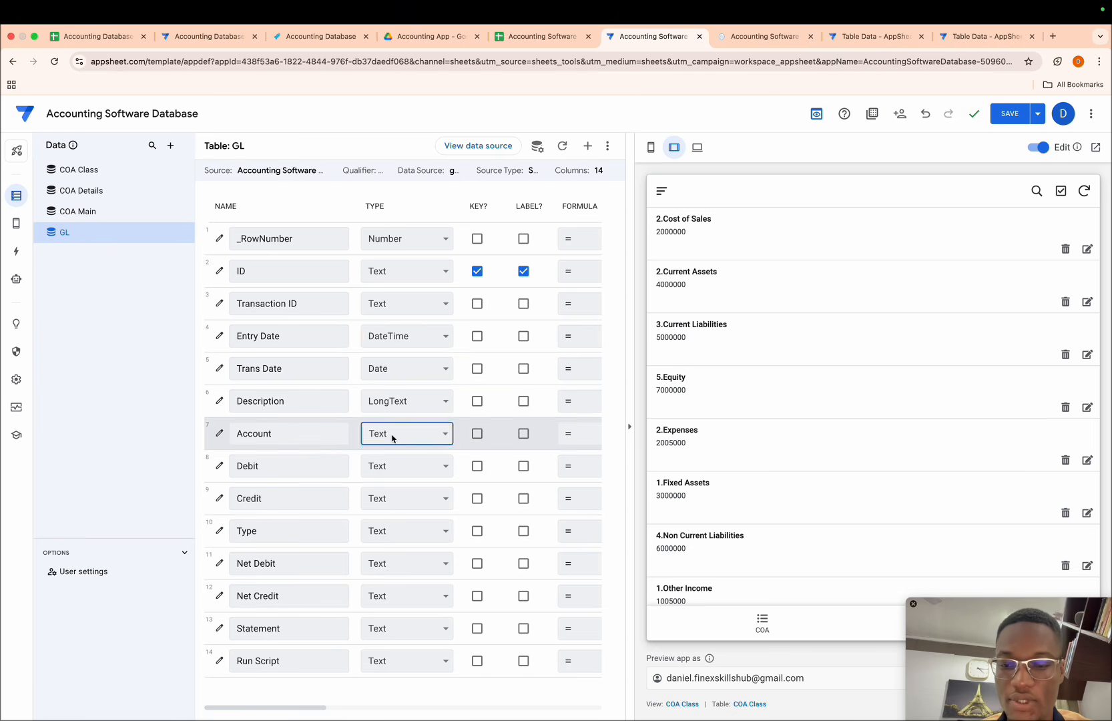
{"action": "key", "text": "Return"}
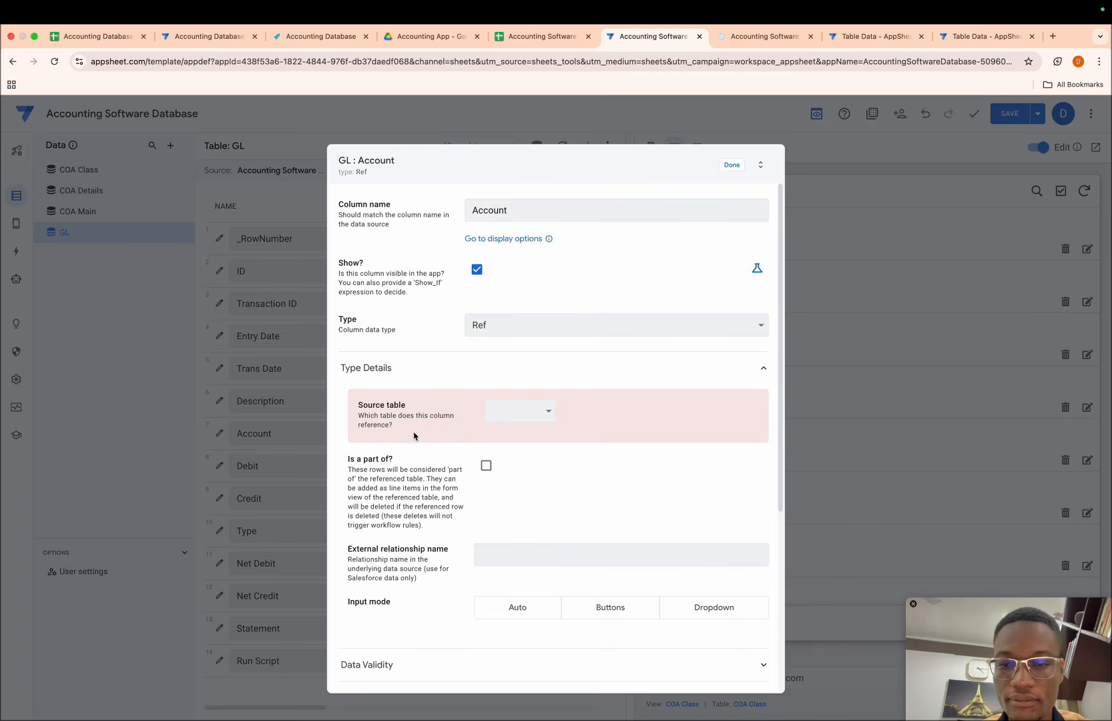
{"action": "left_click", "coordinate": [516, 418]}
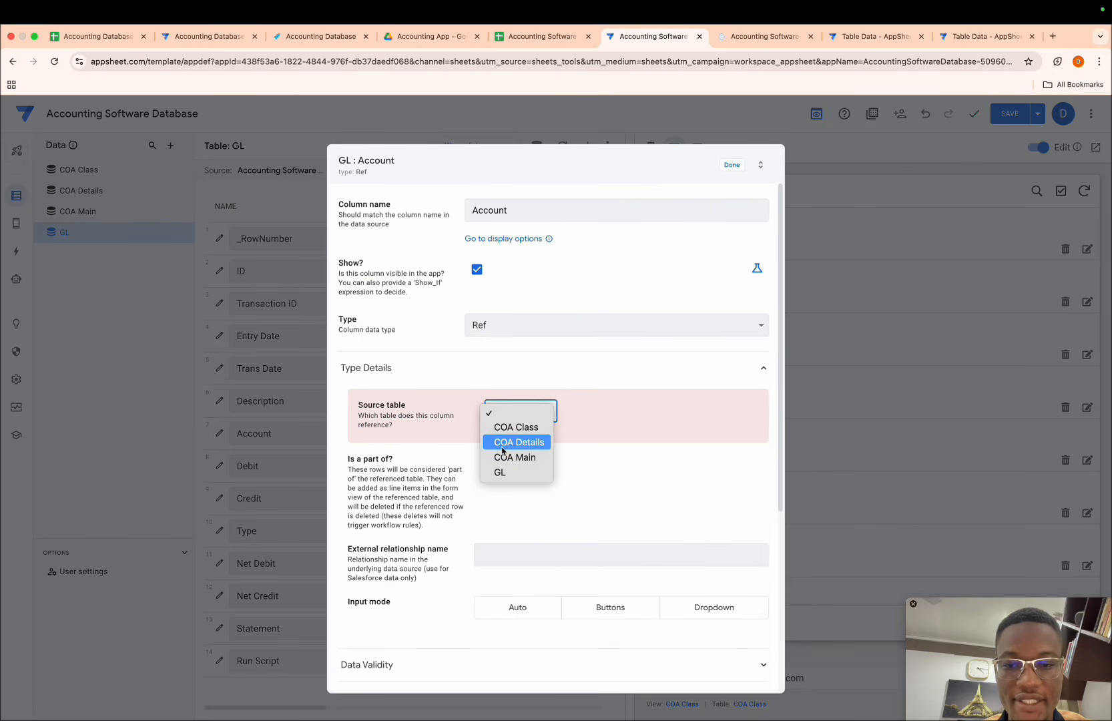
{"action": "left_click", "coordinate": [512, 442]}
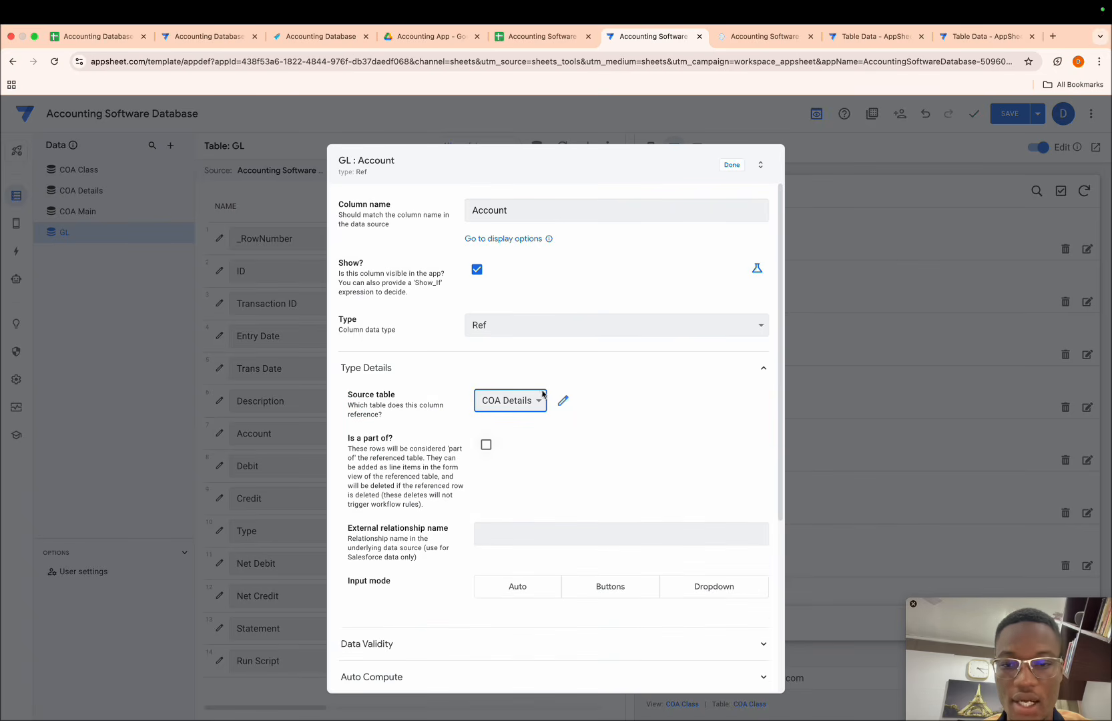
{"action": "left_click", "coordinate": [733, 166]}
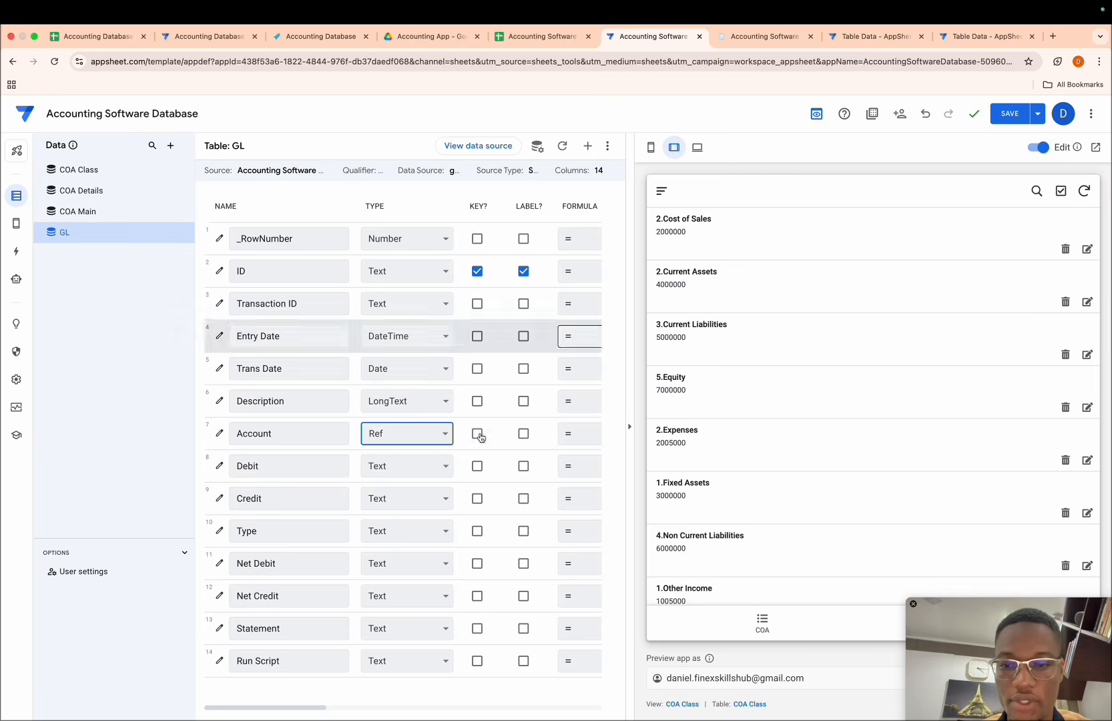
- Change the type of the GL table's Debit and Credit columns to Number
{"action": "left_click", "coordinate": [394, 470]}
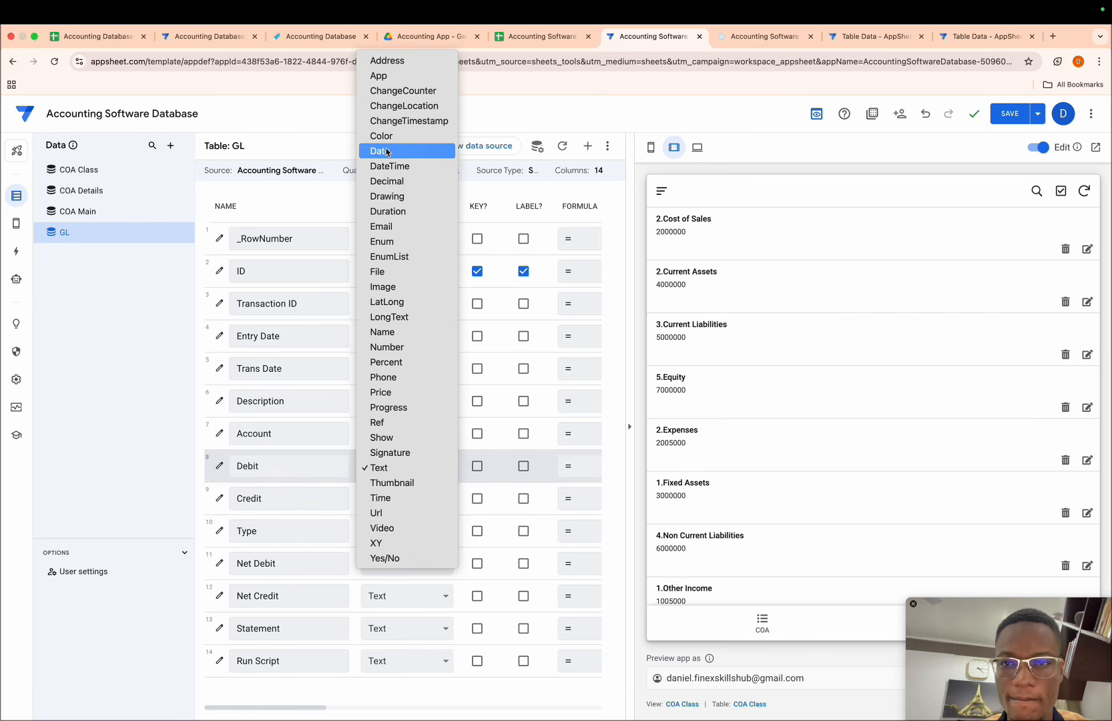
{"action": "left_click", "coordinate": [402, 344]}
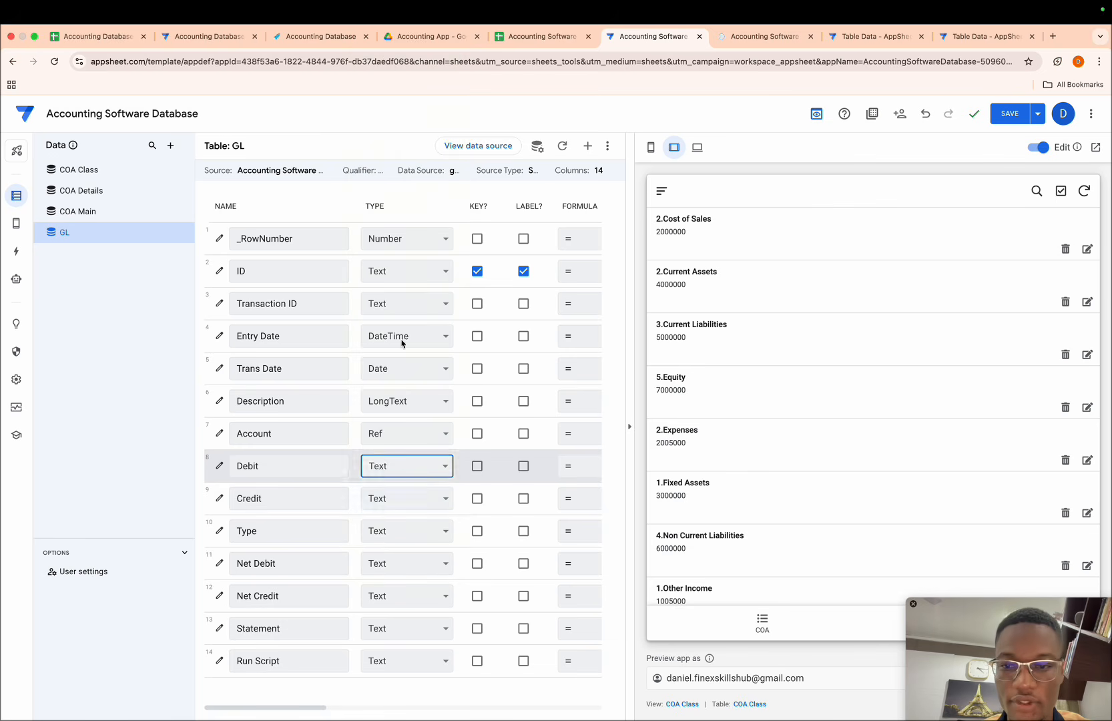
{"action": "left_click", "coordinate": [388, 500]}
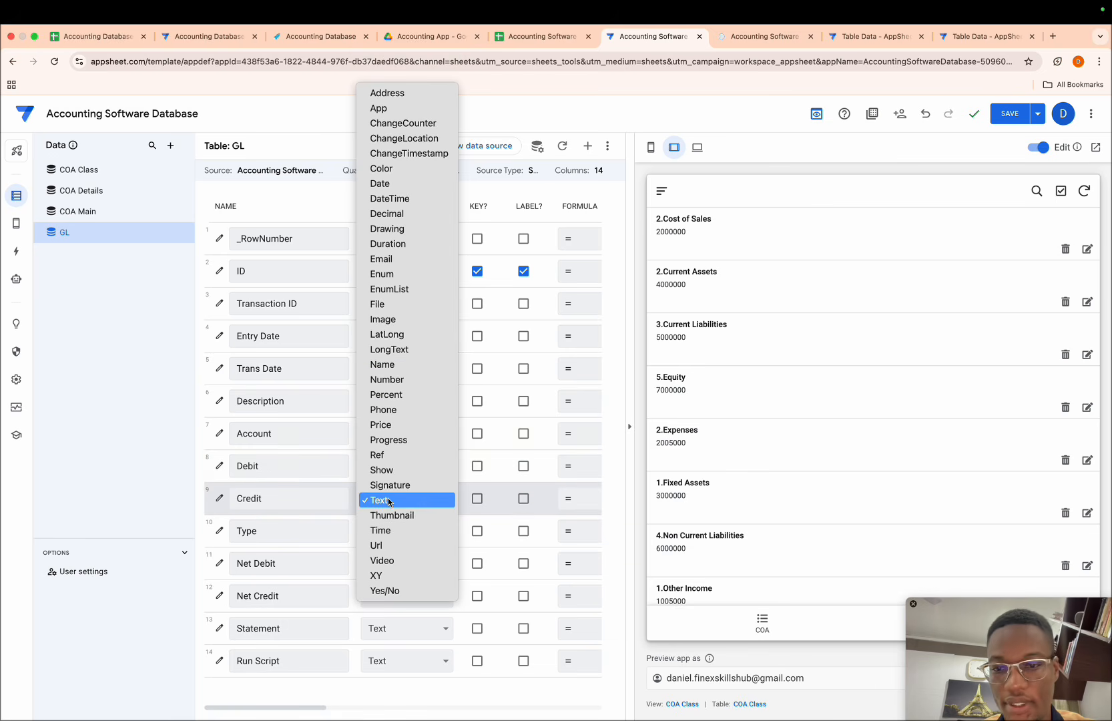
{"action": "left_click", "coordinate": [387, 380]}
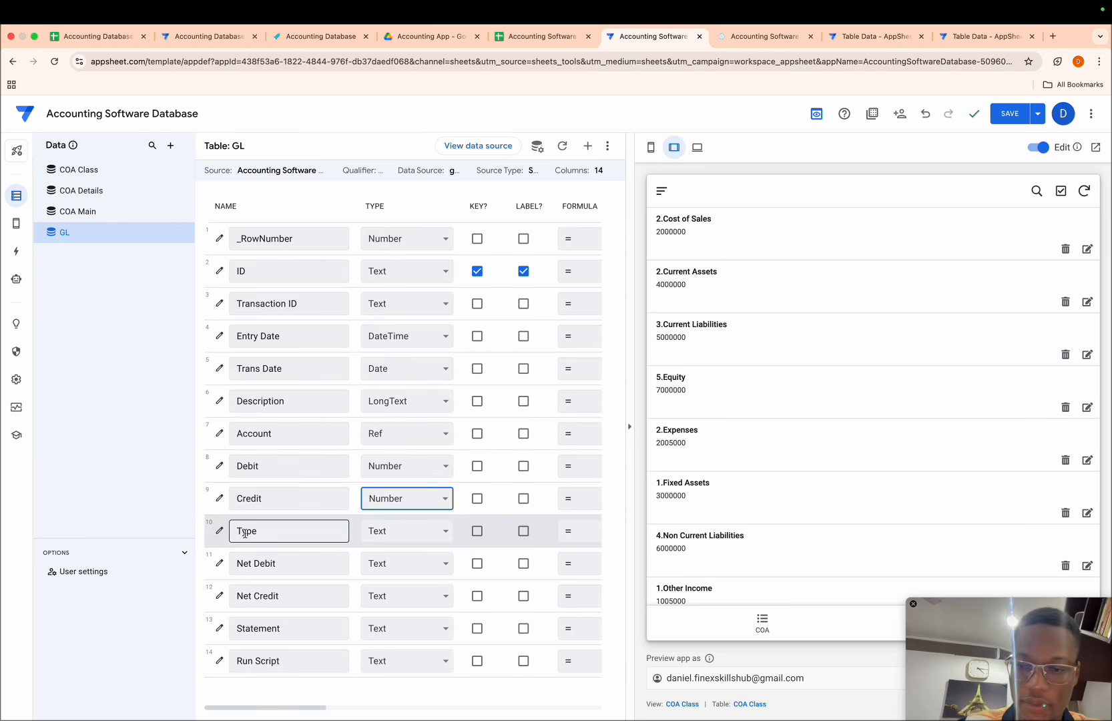
- Set the app formula of the GL table's Type column to [Account].[Type]
{"action": "left_click", "coordinate": [218, 533]}
{"action": "left_click", "coordinate": [505, 526]}
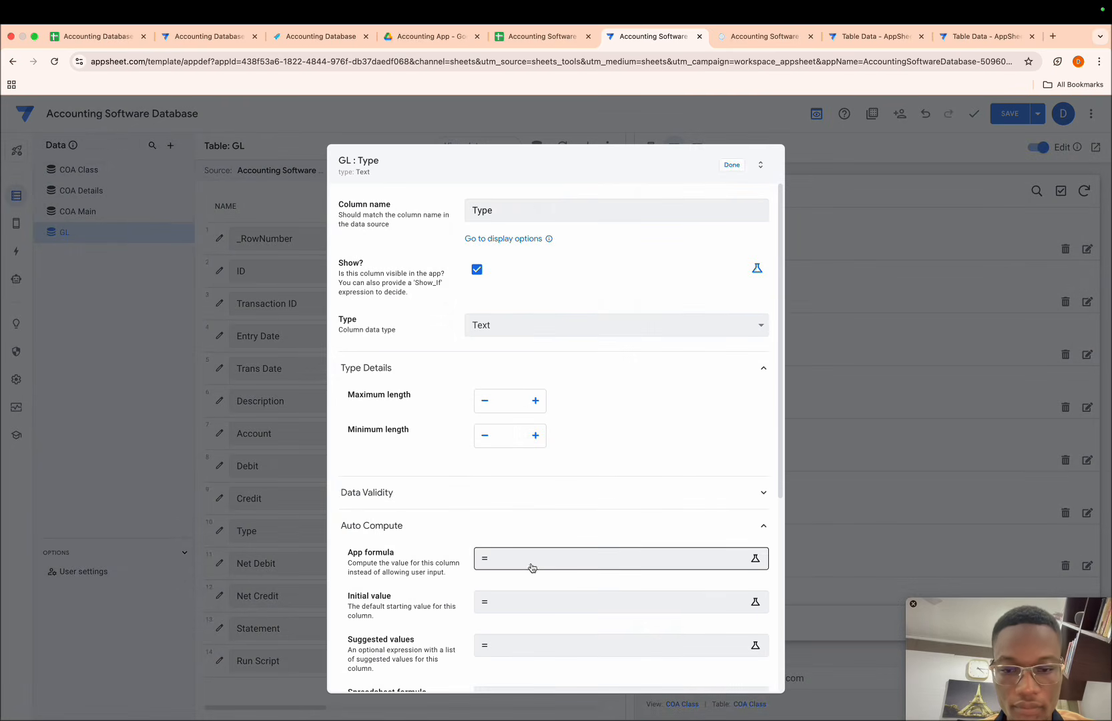
{"action": "left_click", "coordinate": [525, 564]}
{"action": "type", "text": "[ac"}
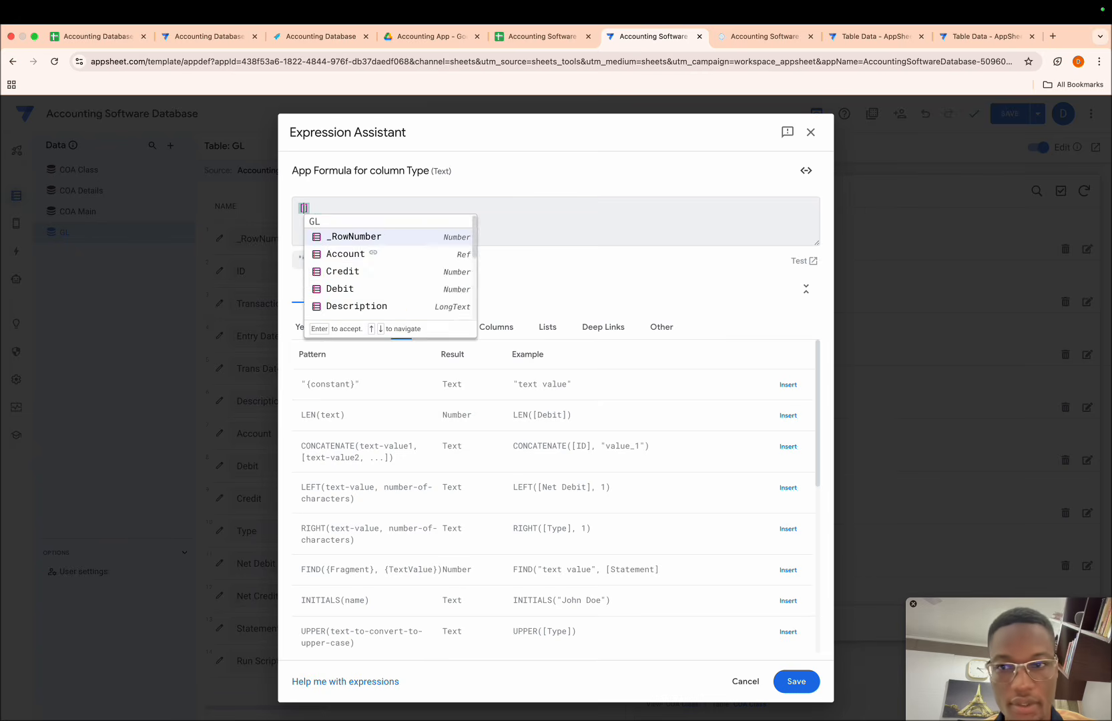
{"action": "key", "text": "Return"}
{"action": "type", "text": "."}
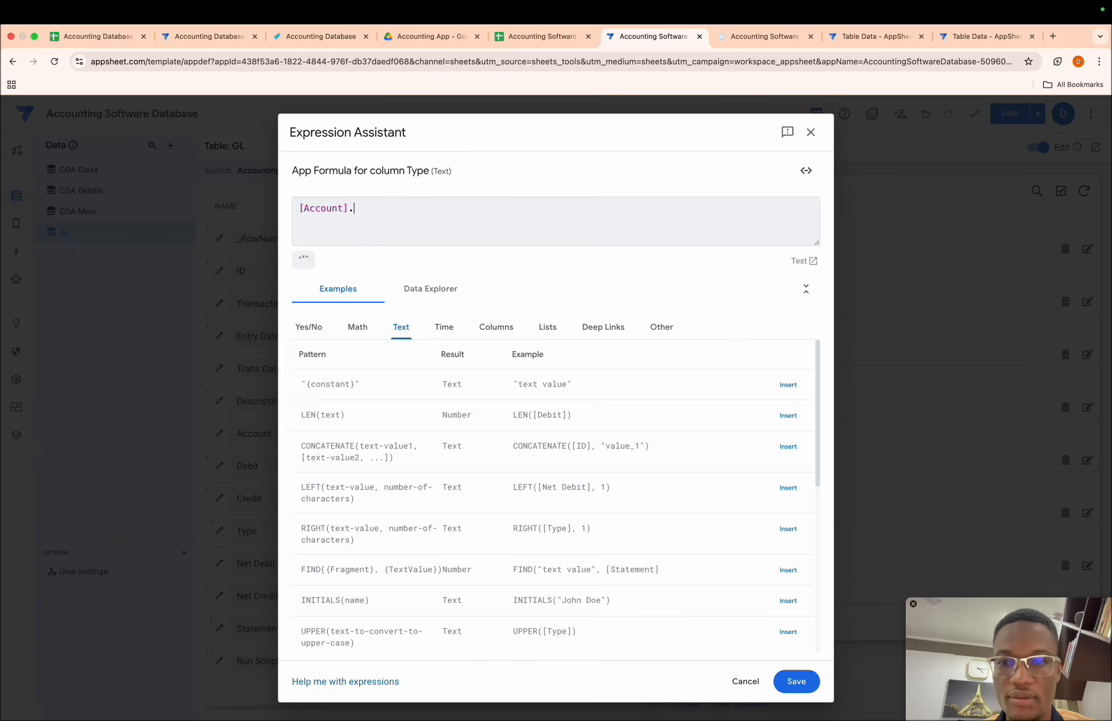
{"action": "type", "text": "[ty"}
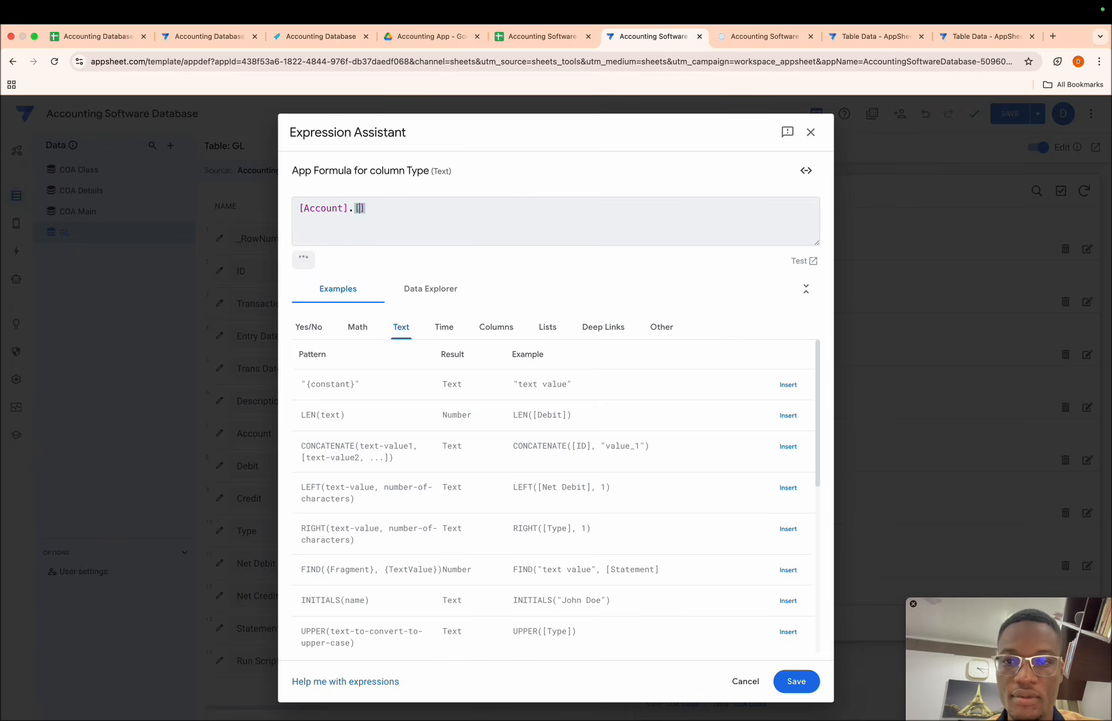
{"action": "key", "text": "Return"}
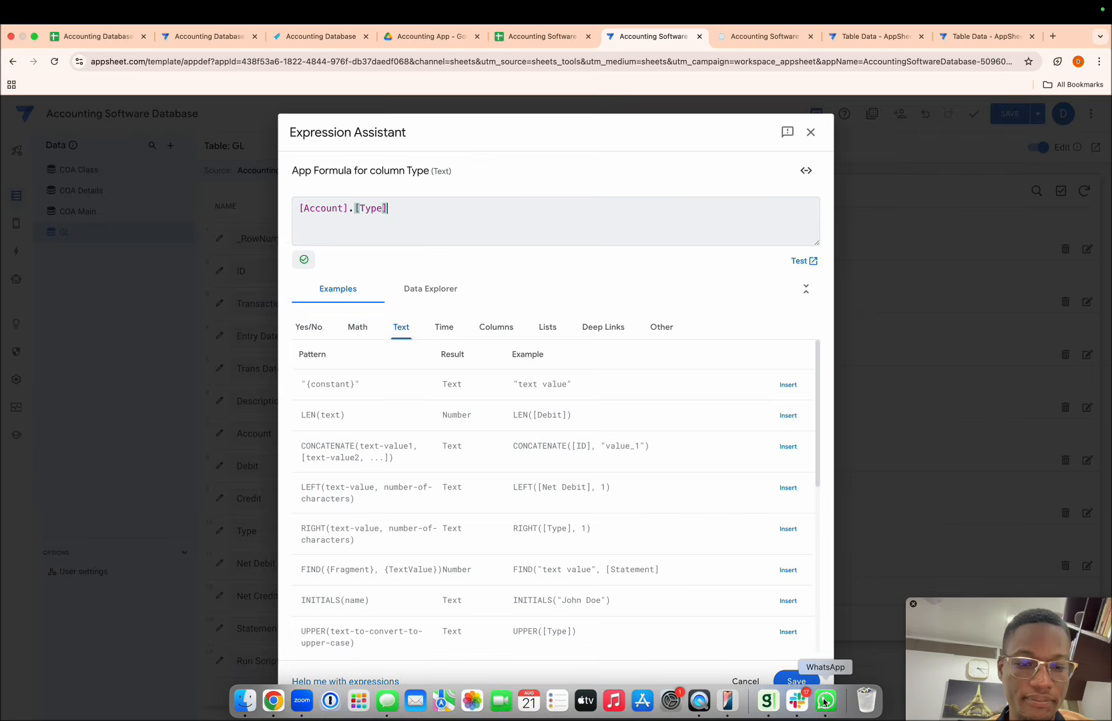
{"action": "left_click", "coordinate": [797, 681]}
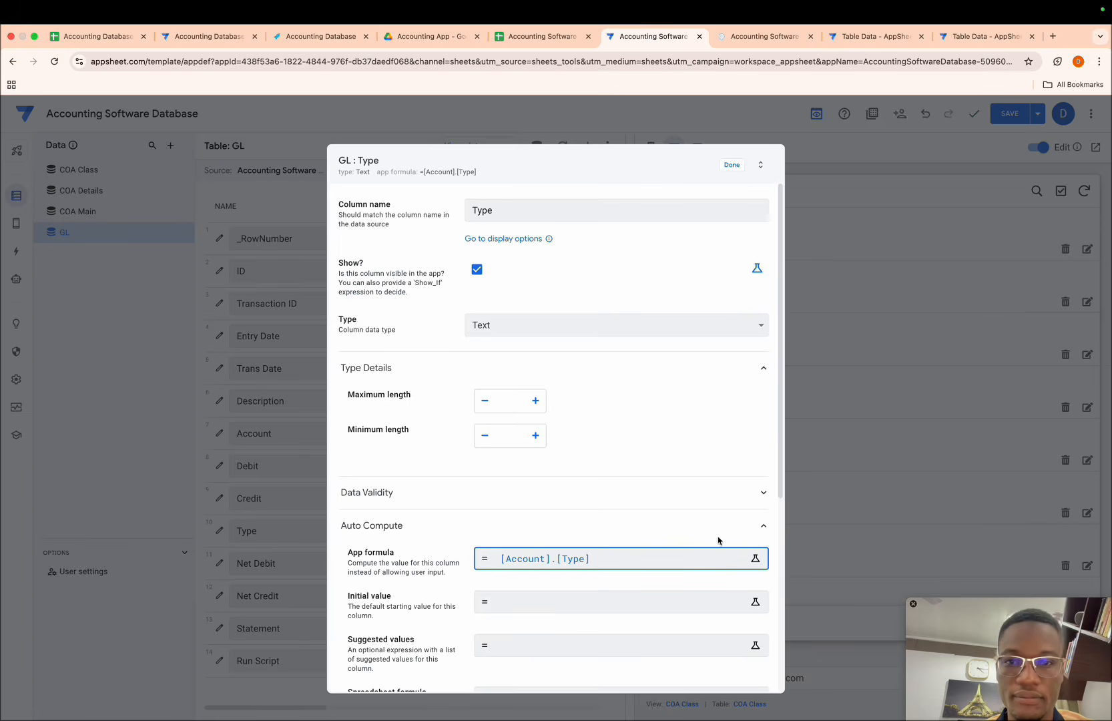
{"action": "left_click", "coordinate": [731, 168]}
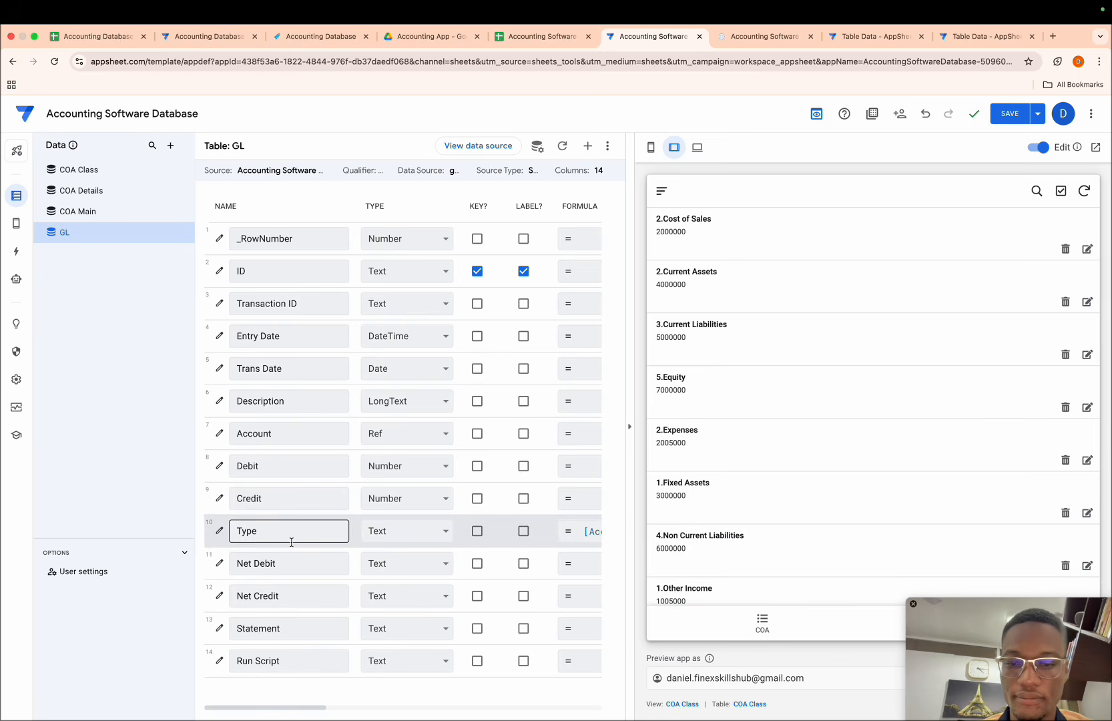
- Change the type of the GL table's Net Debit and Net Credit columns to Number
{"action": "left_click", "coordinate": [407, 563]}
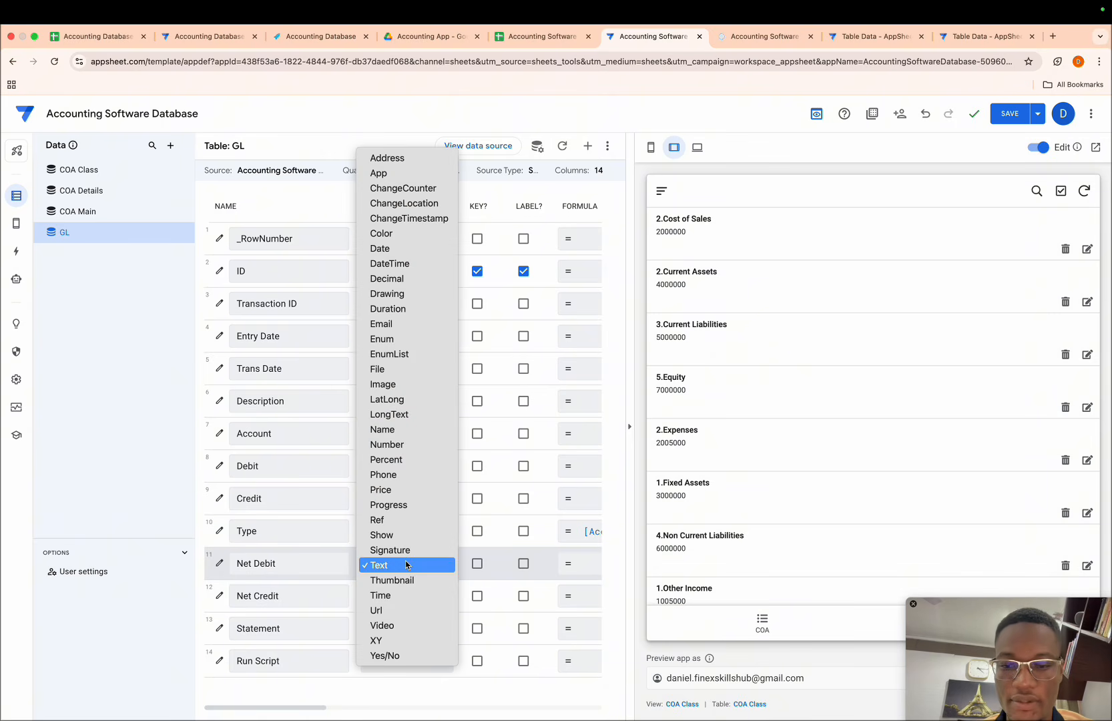
{"action": "type", "text": "nu"}
{"action": "key", "text": "Return"}
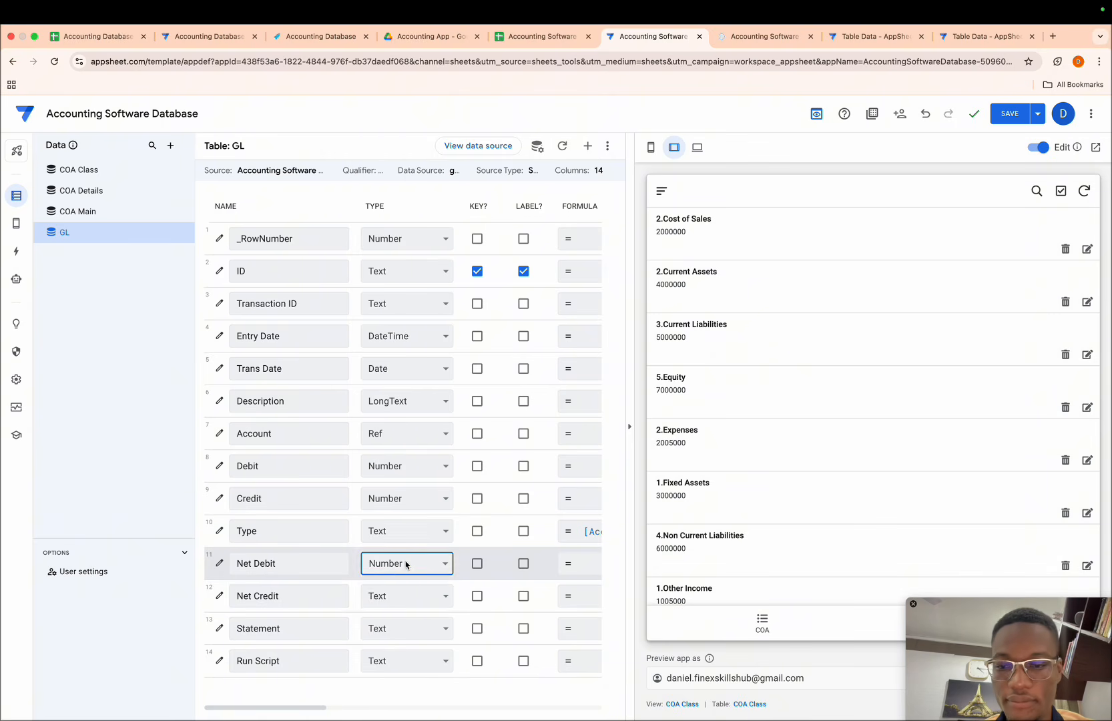
{"action": "left_click", "coordinate": [387, 593]}
{"action": "type", "text": "nu"}
{"action": "key", "text": "Return"}
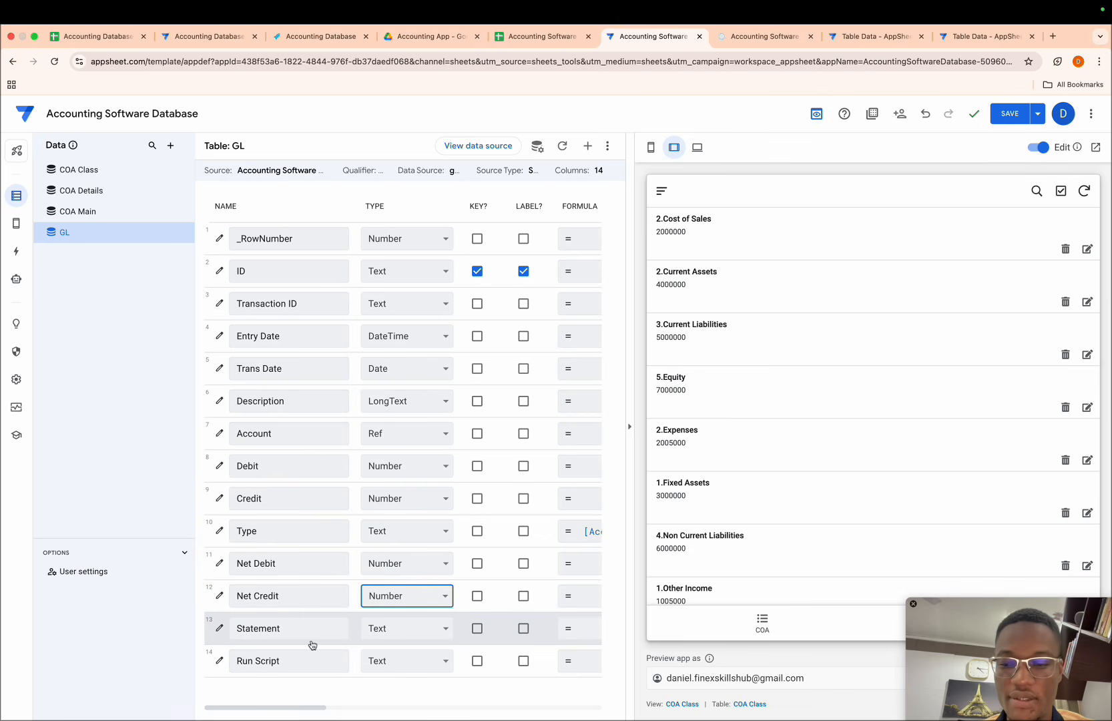
{"action": "left_click", "coordinate": [218, 633]}
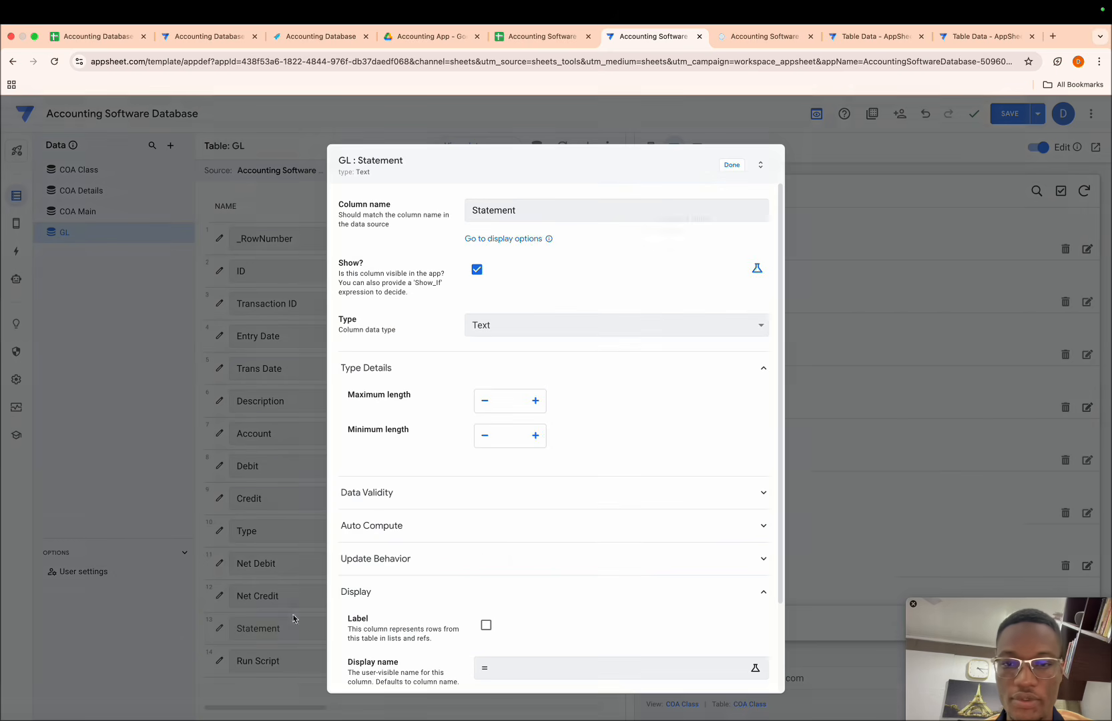
{"action": "left_click", "coordinate": [498, 537]}
{"action": "left_click", "coordinate": [506, 599]}
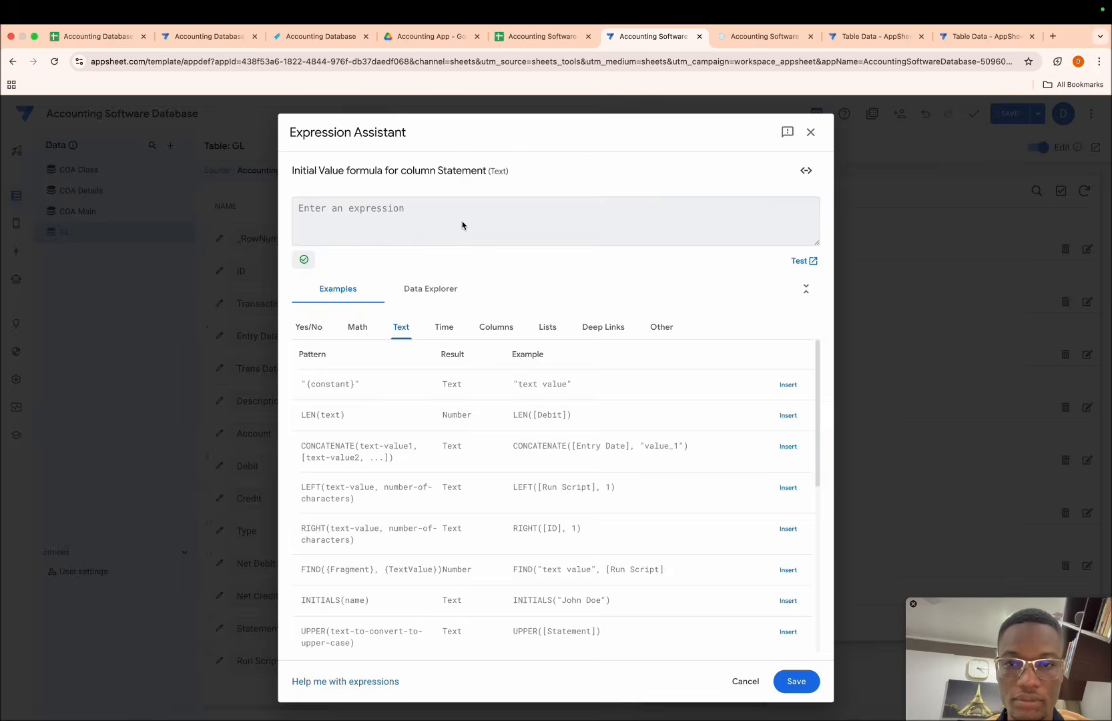
{"action": "key", "text": "Escape"}
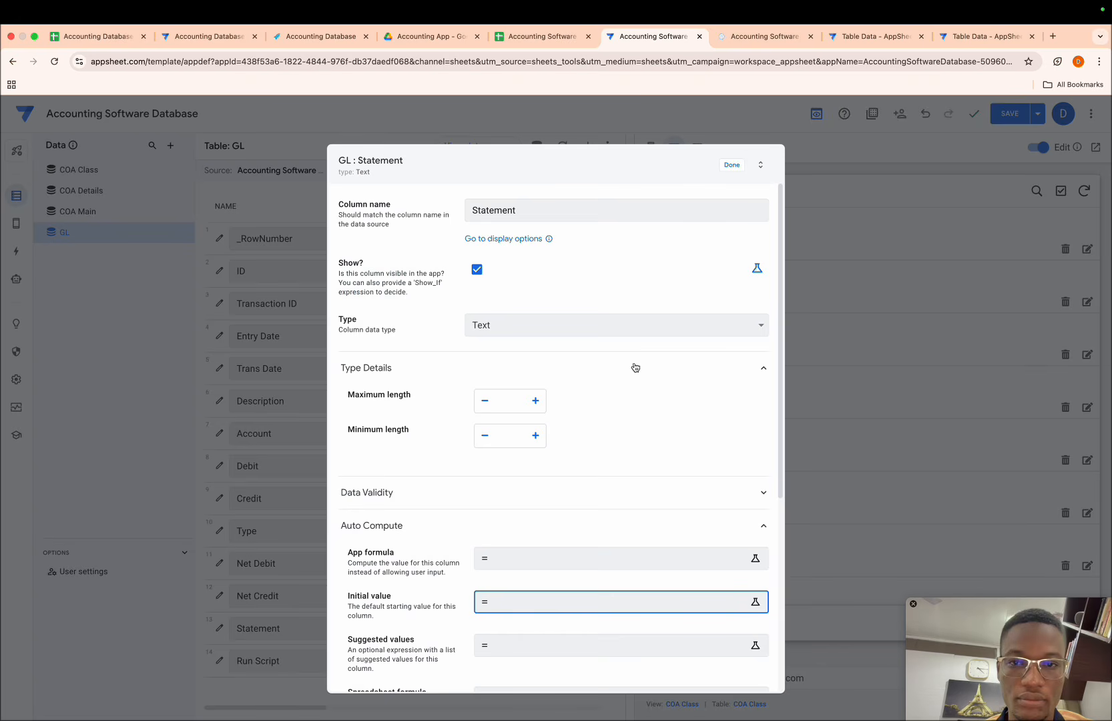
{"action": "left_click", "coordinate": [539, 568]}
{"action": "type", "text": "["}
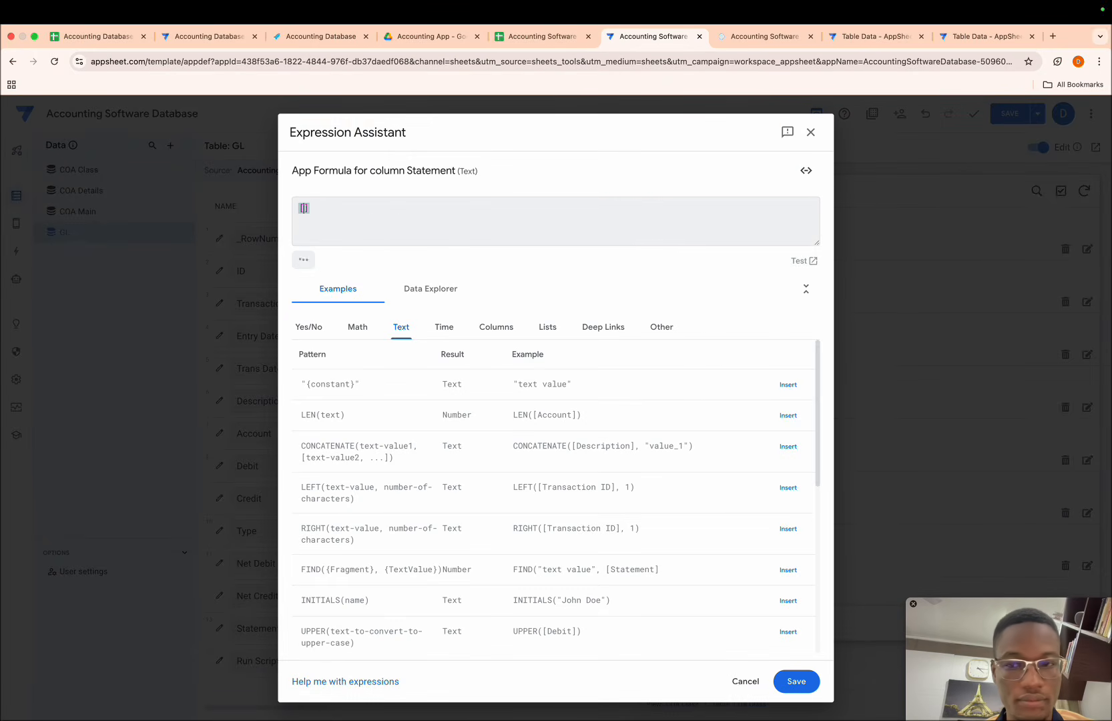
{"action": "type", "text": "s"}
{"action": "key", "text": "BackSpace"}
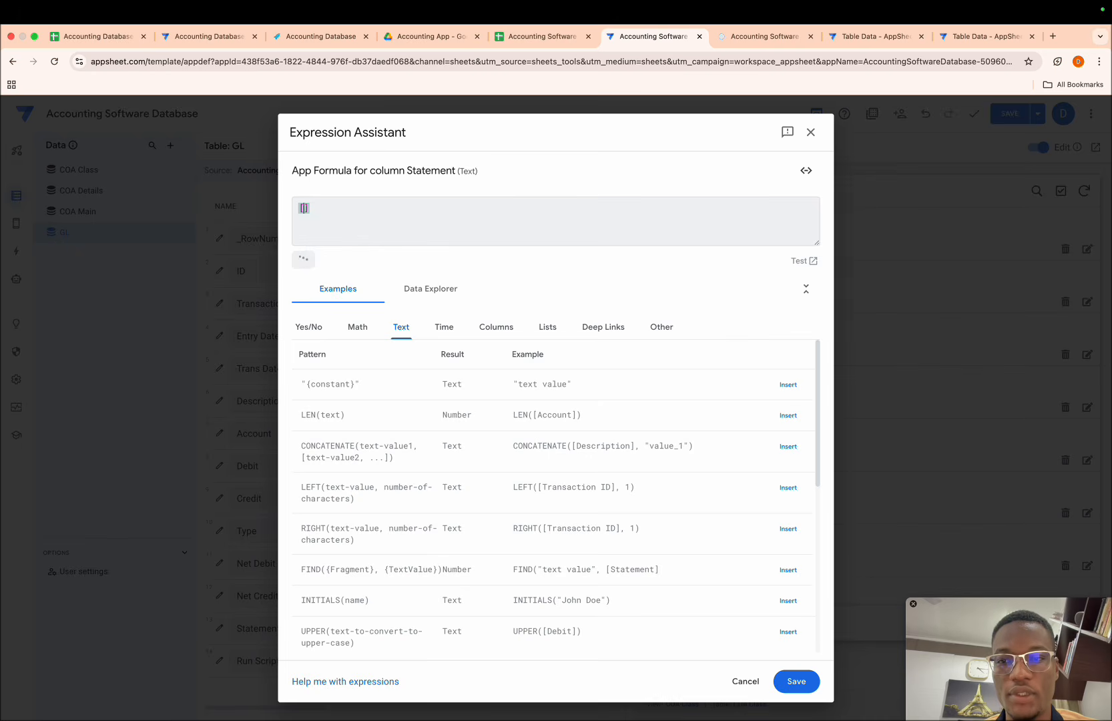
{"action": "type", "text": "ac"}
{"action": "key", "text": "Return"}
{"action": "type", "text": ".[sta"}
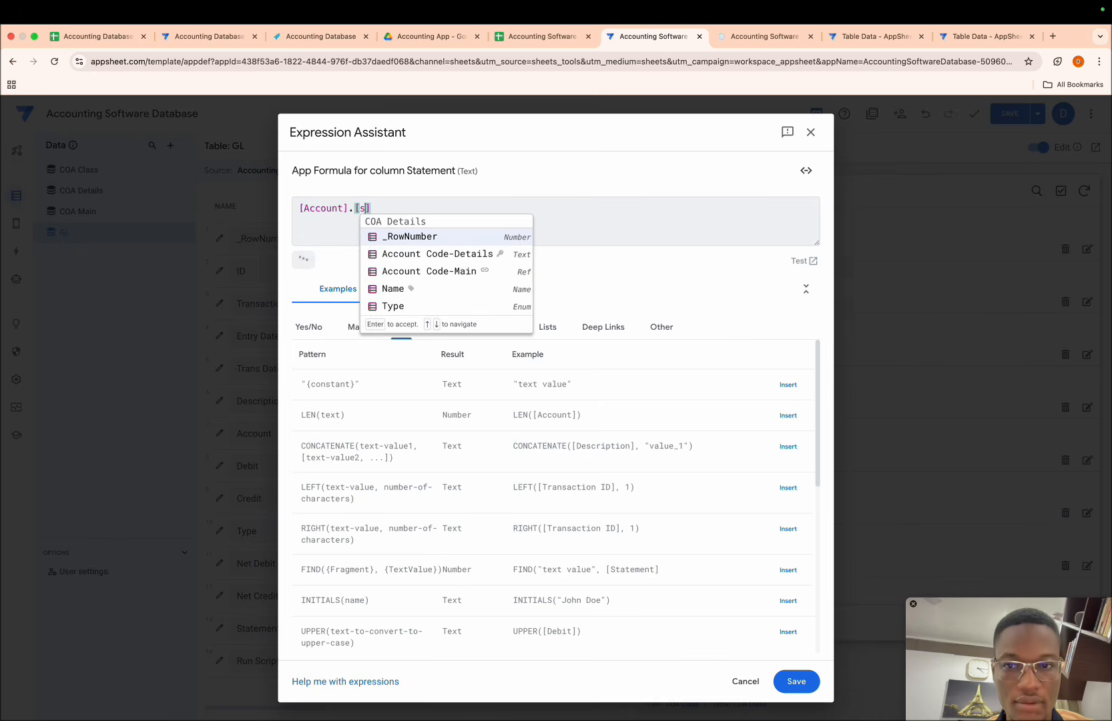
{"action": "key", "text": "BackSpace"}
{"action": "key", "text": "BackSpace"}
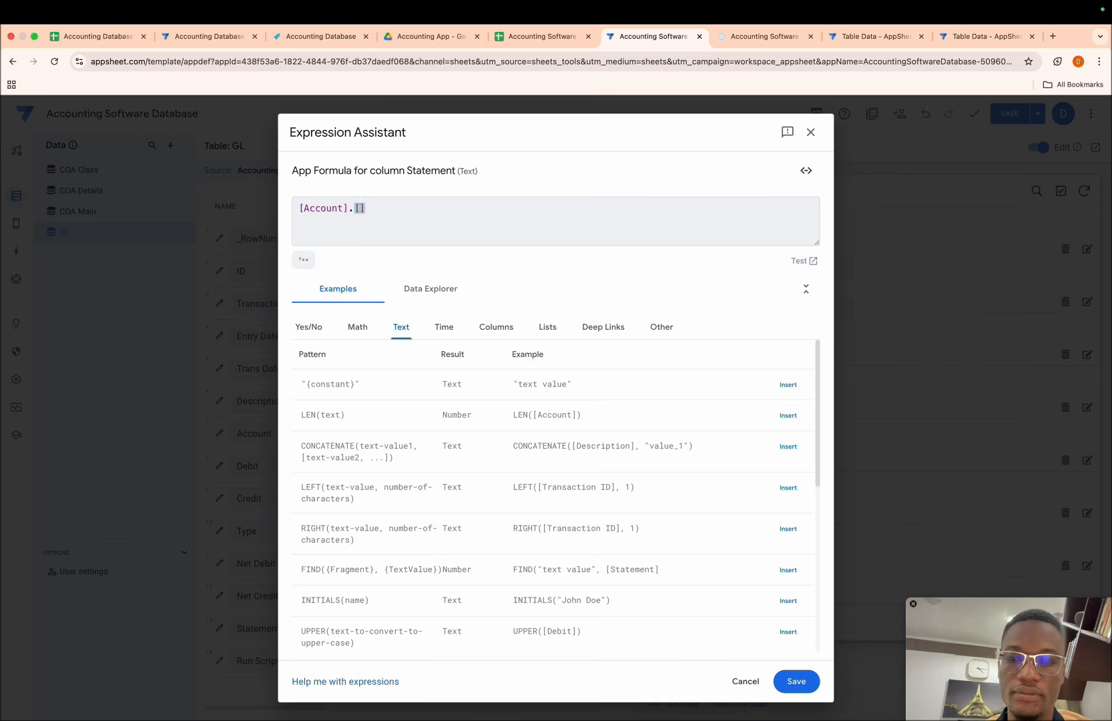
{"action": "key", "text": "BackSpace"}
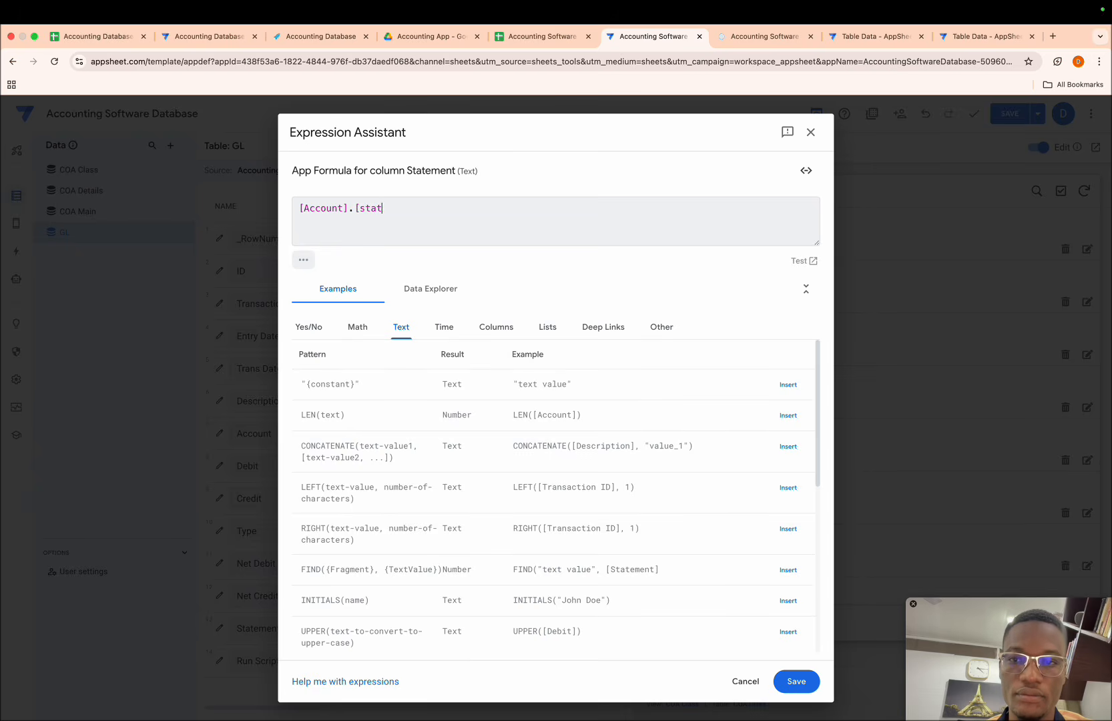
{"action": "key", "text": "BackSpace"}
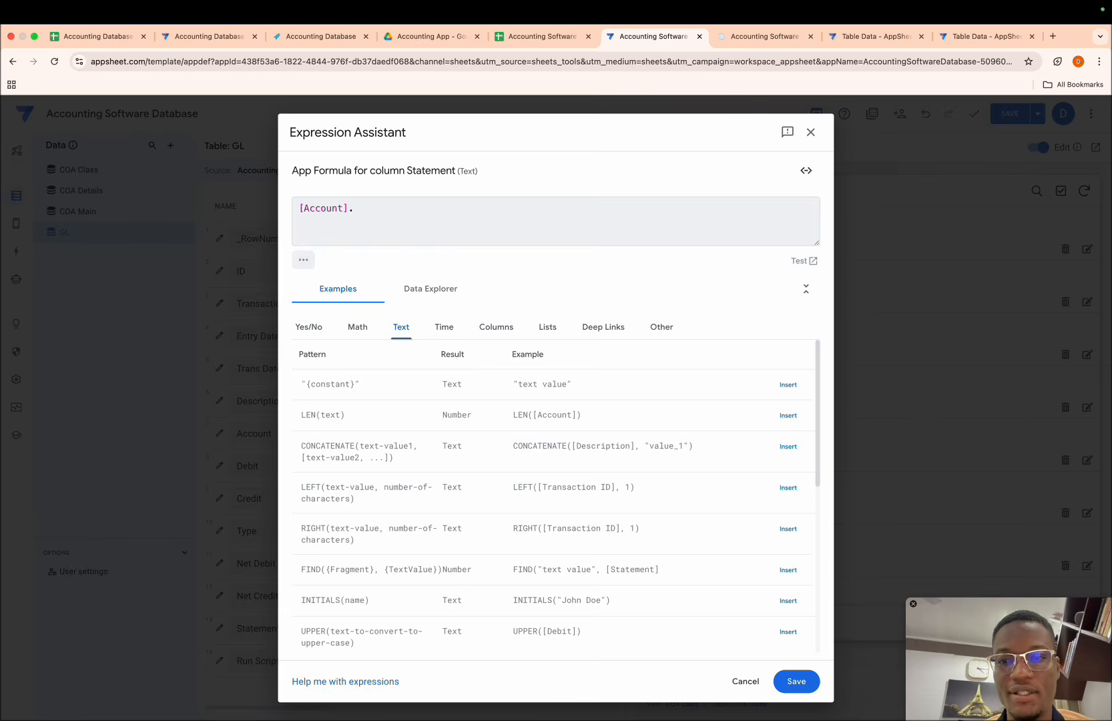
{"action": "key", "text": "BackSpace"}
{"action": "key", "text": "BackSpace"}
{"action": "key", "text": "BackSpace"}
{"action": "key", "text": "BackSpace"}
{"action": "key", "text": "BackSpace"}
{"action": "key", "text": "Escape"}
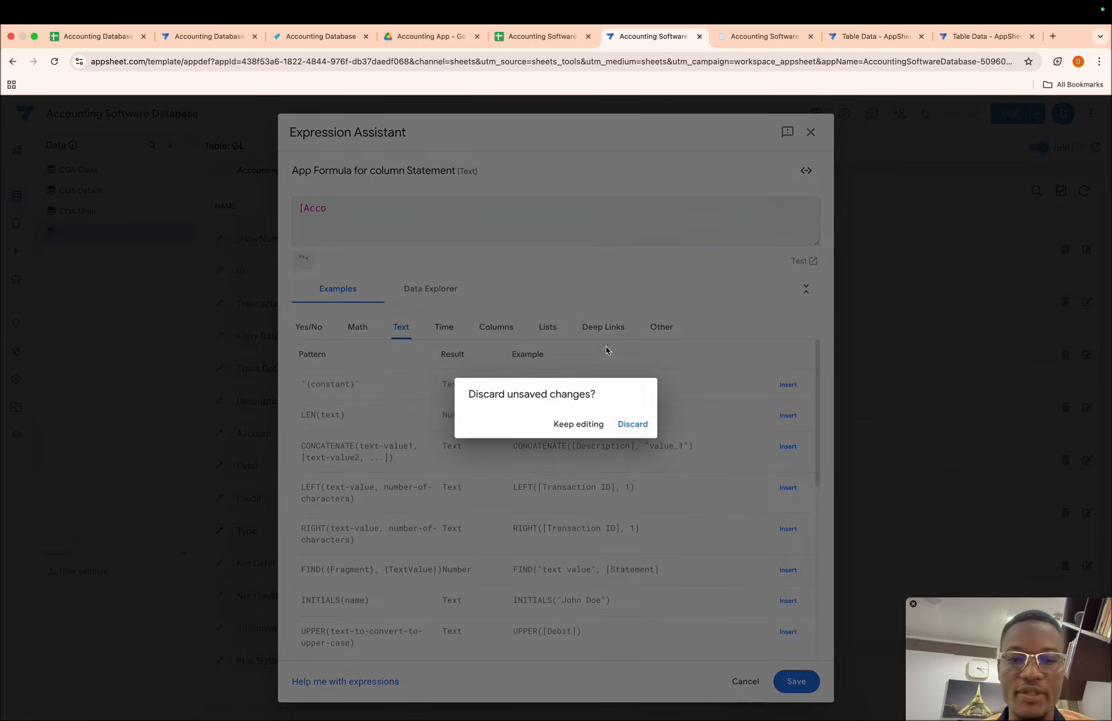
{"action": "left_click", "coordinate": [633, 424]}
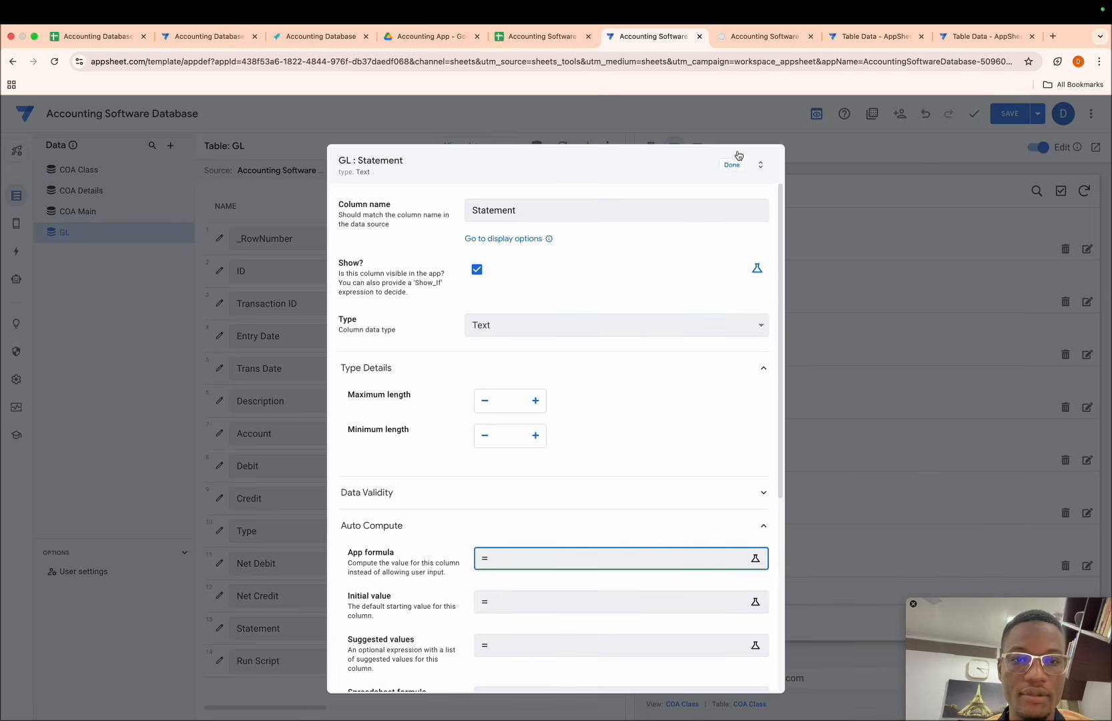
{"action": "left_click", "coordinate": [734, 165]}
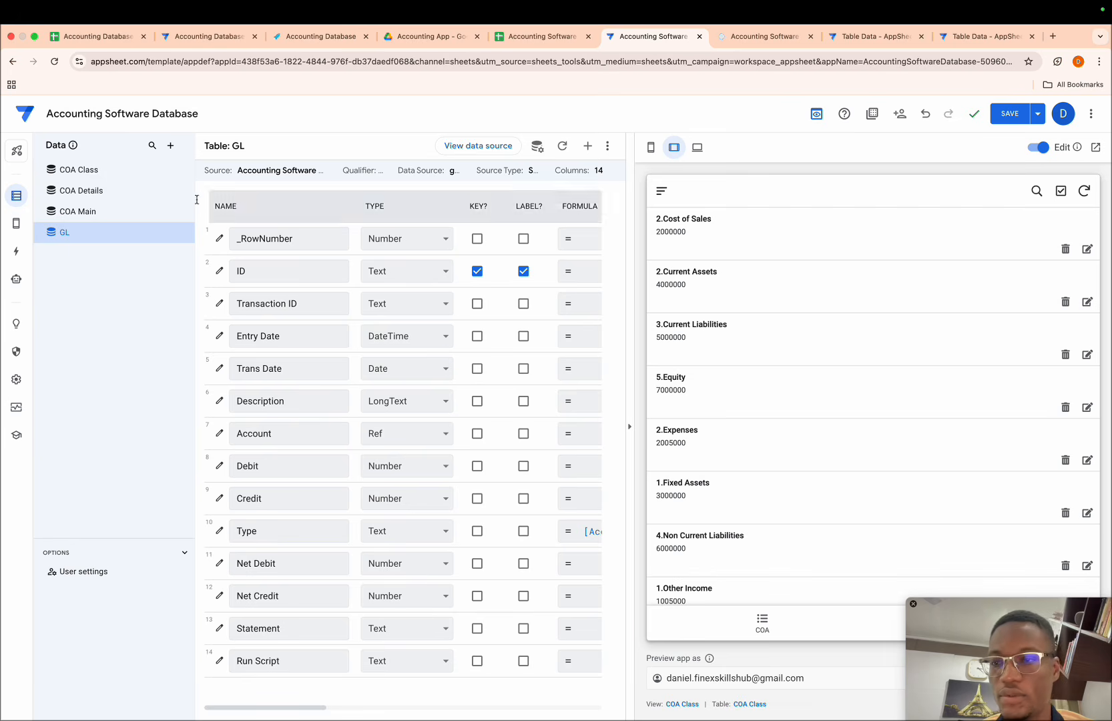
- Add a virtual column named Statements to the COA Details table
{"action": "left_click", "coordinate": [87, 190]}
{"action": "left_click", "coordinate": [588, 146]}
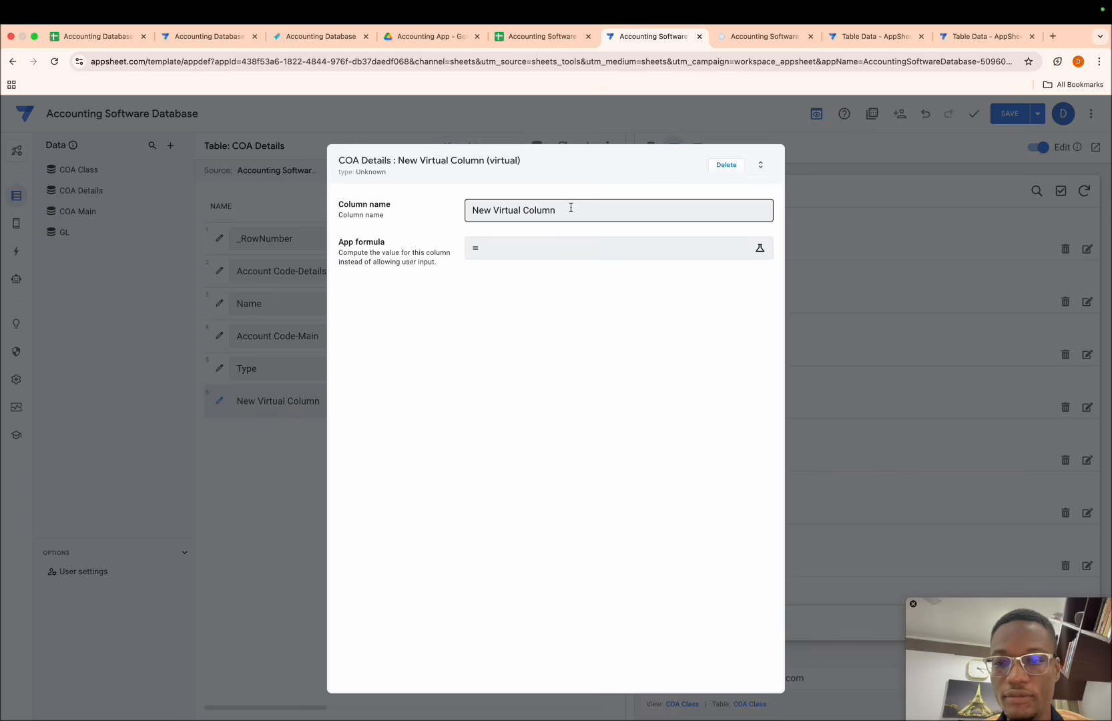
{"action": "left_click_drag", "start_coordinate": [571, 208], "coordinate": [460, 211]}
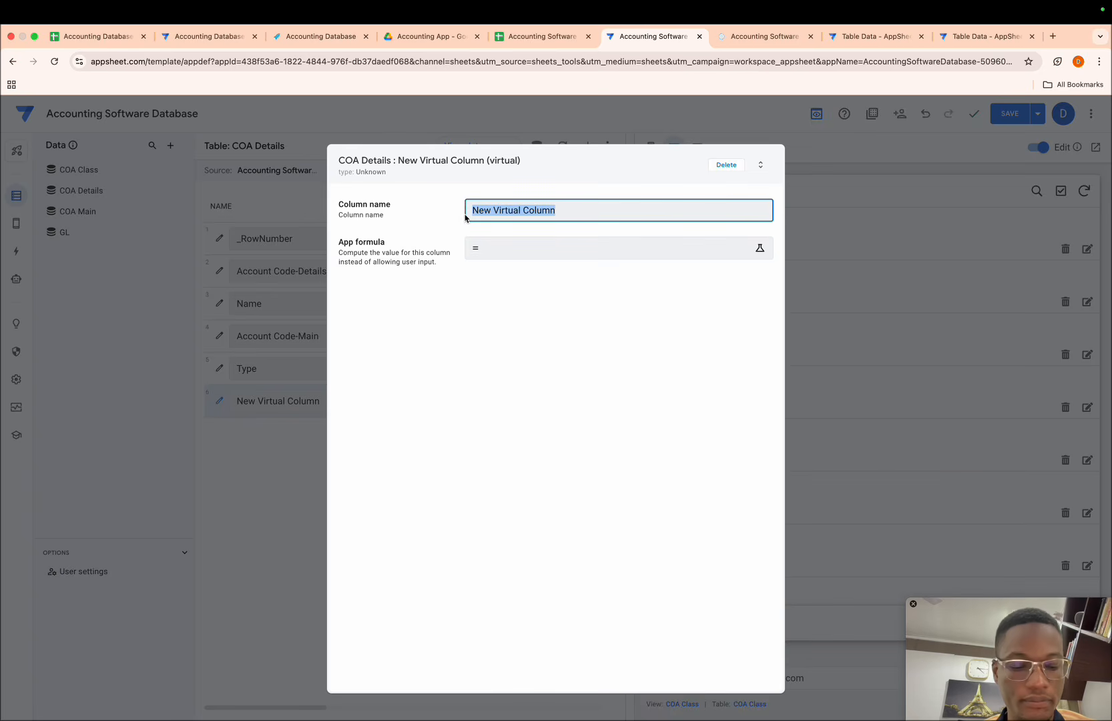
{"action": "key", "text": "BackSpace"}
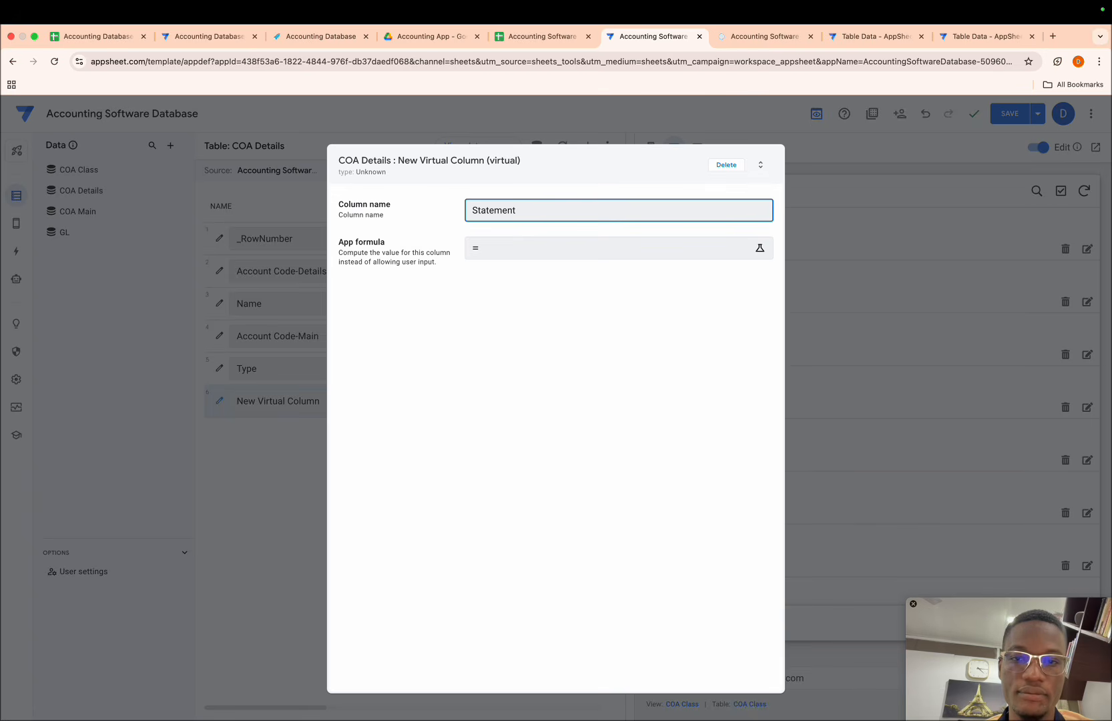
- Set the Statements column's app formula to [Account Code-Main].[Statement] and save the app
{"action": "left_click", "coordinate": [523, 248]}
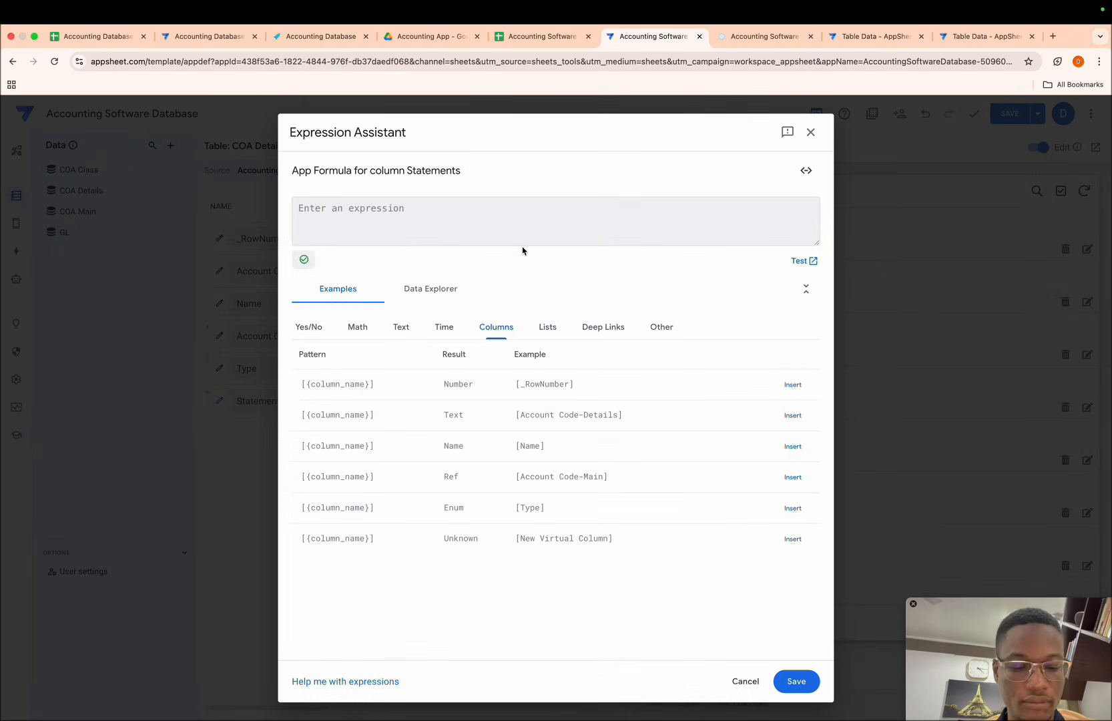
{"action": "type", "text": "["}
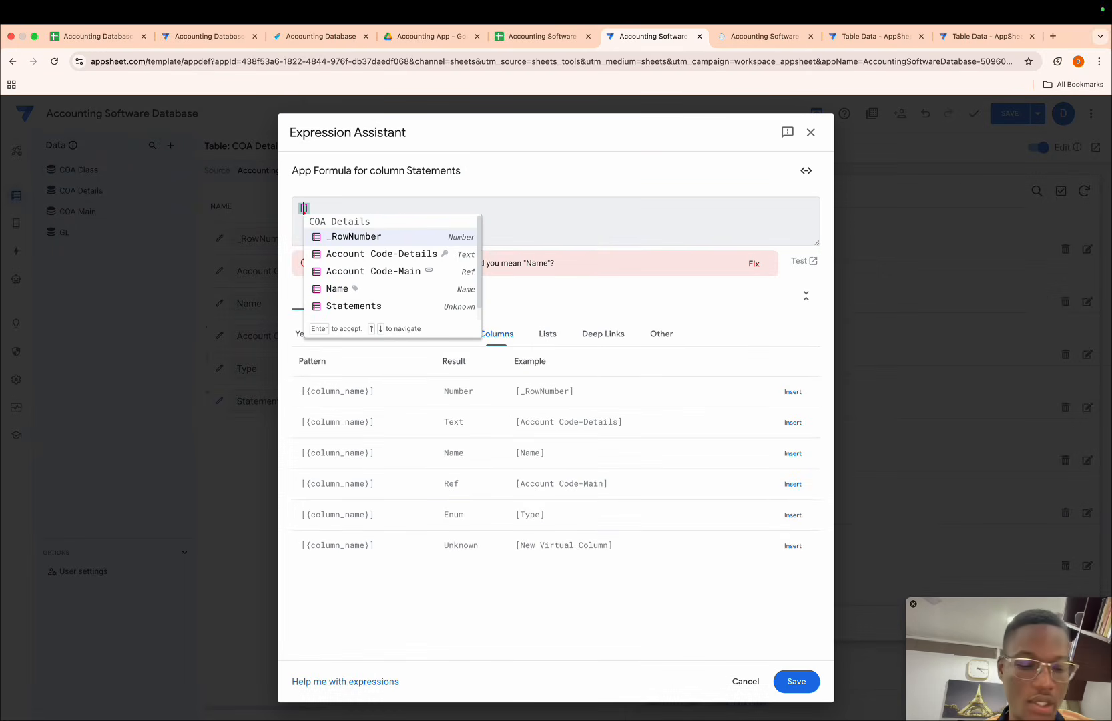
{"action": "key", "text": "Down"}
{"action": "key", "text": "Down"}
{"action": "key", "text": "Return"}
{"action": "type", "text": "."}
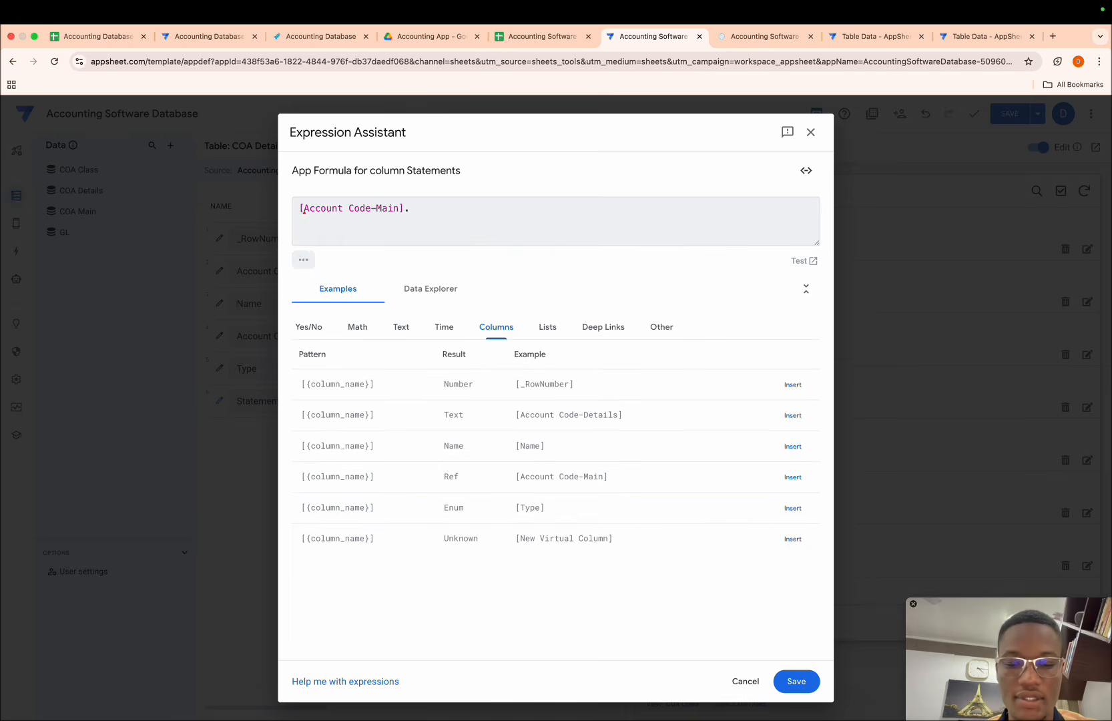
{"action": "type", "text": "[St"}
{"action": "key", "text": "Return"}
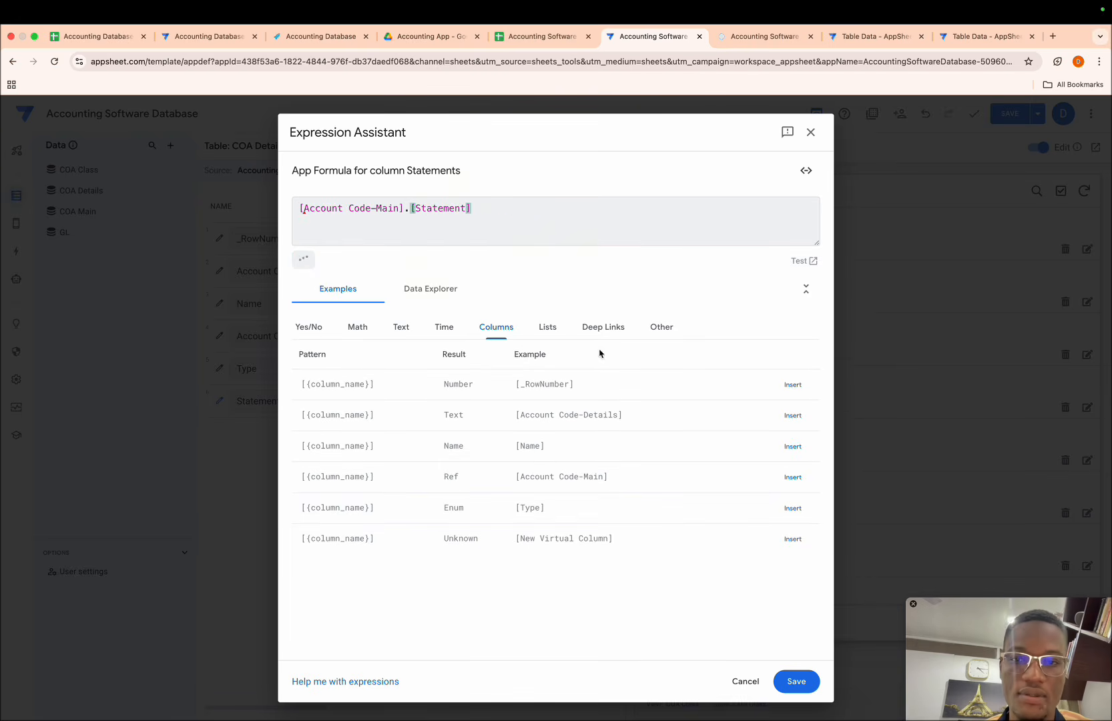
{"action": "left_click", "coordinate": [787, 674]}
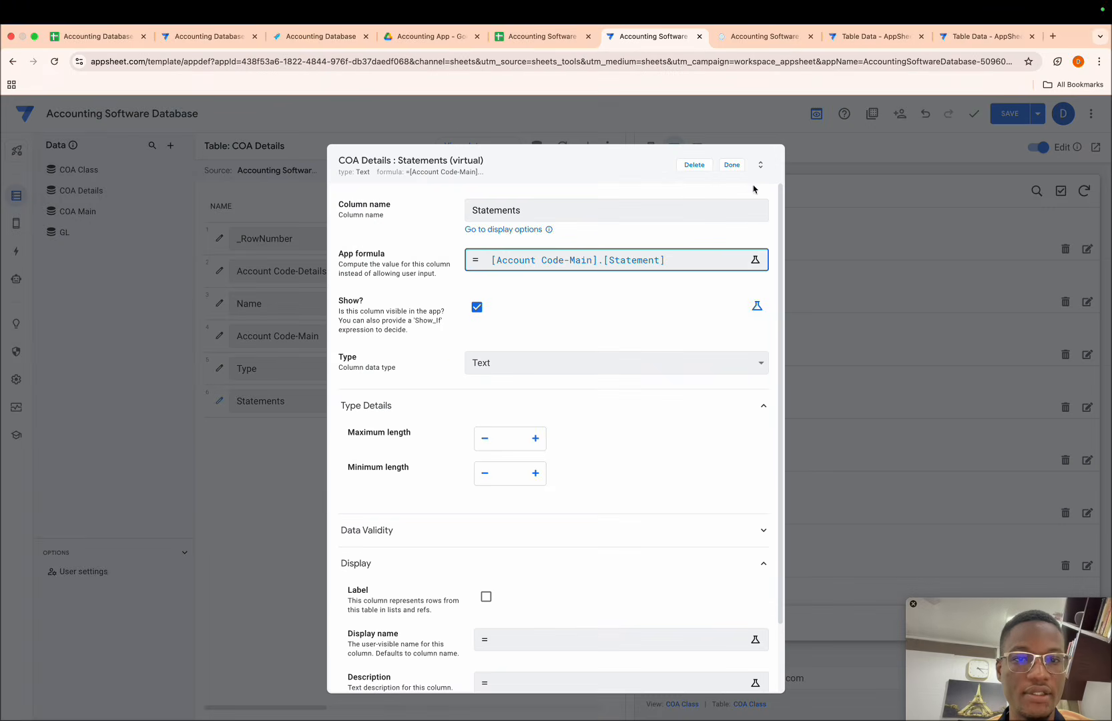
{"action": "left_click", "coordinate": [737, 167]}
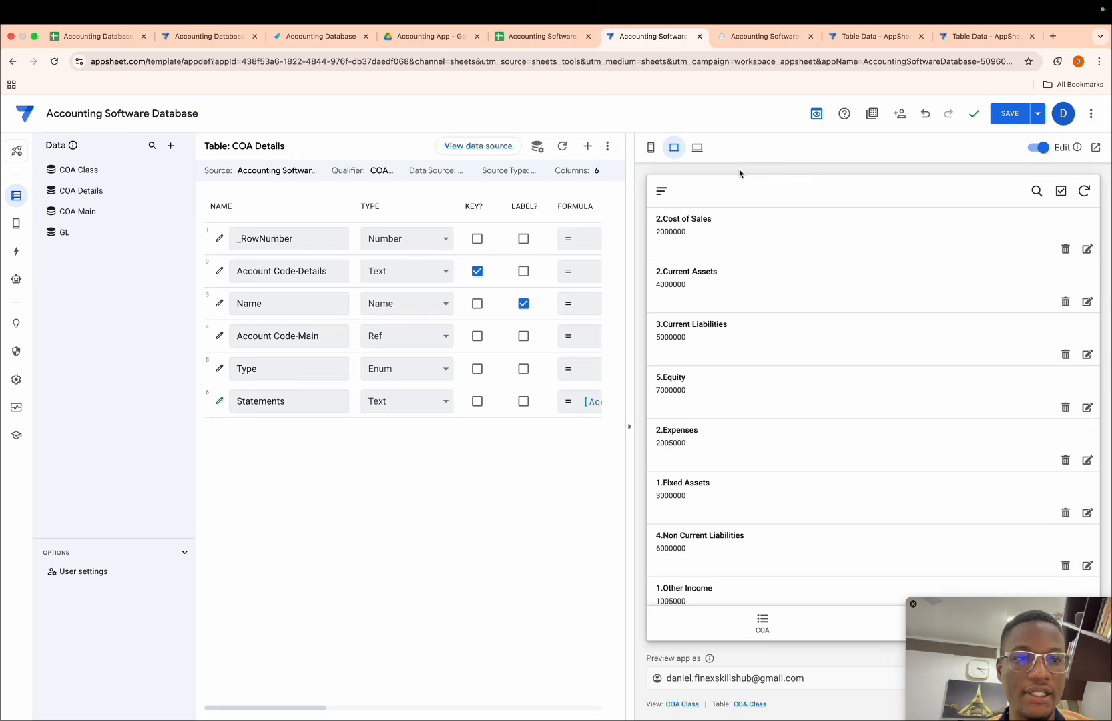
{"action": "left_click", "coordinate": [1002, 115]}
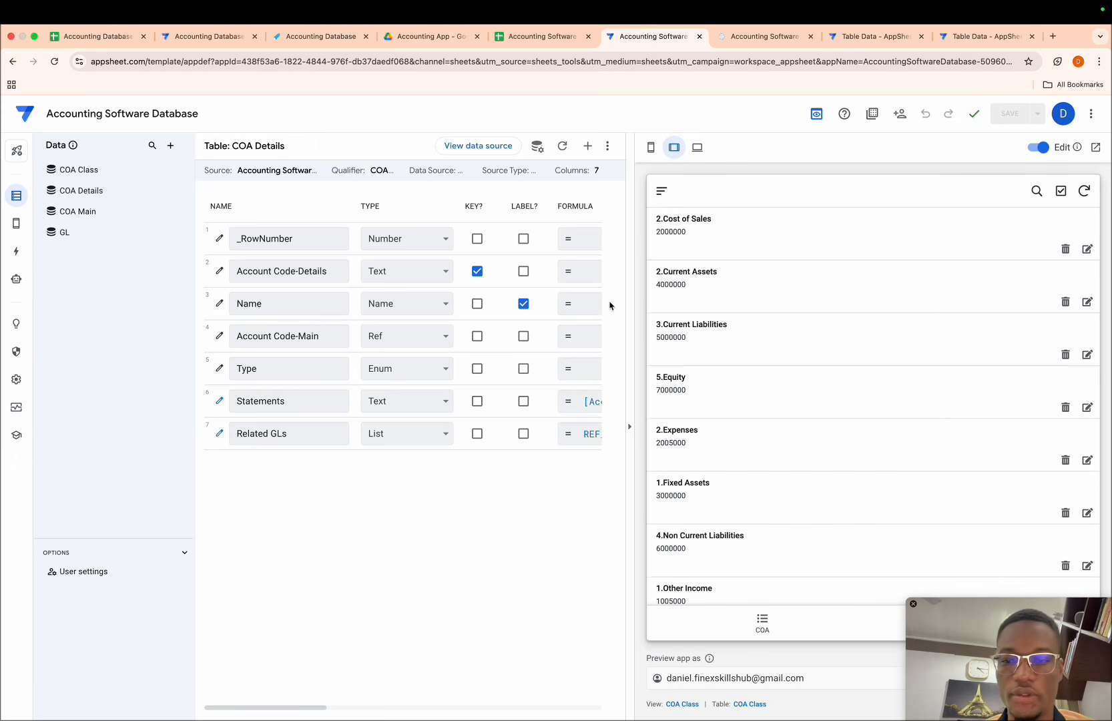
- Set the app formula of the GL table's Statement column to [Account].[Statements] and save the app
{"action": "left_click", "coordinate": [89, 232]}
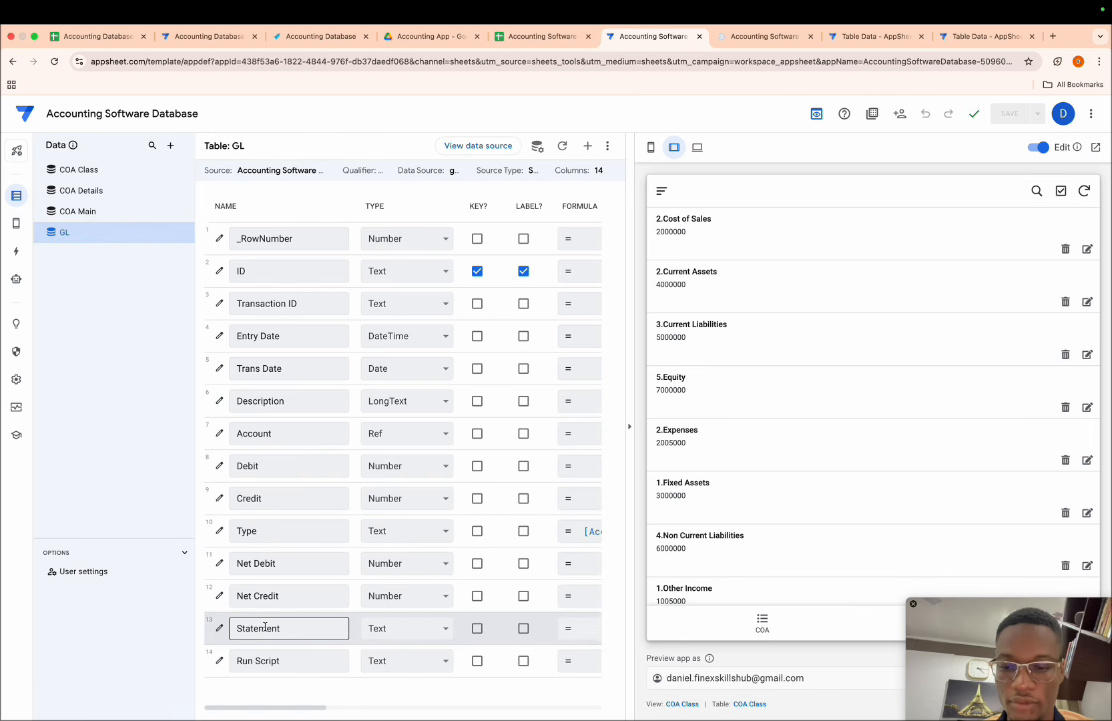
{"action": "left_click", "coordinate": [219, 627]}
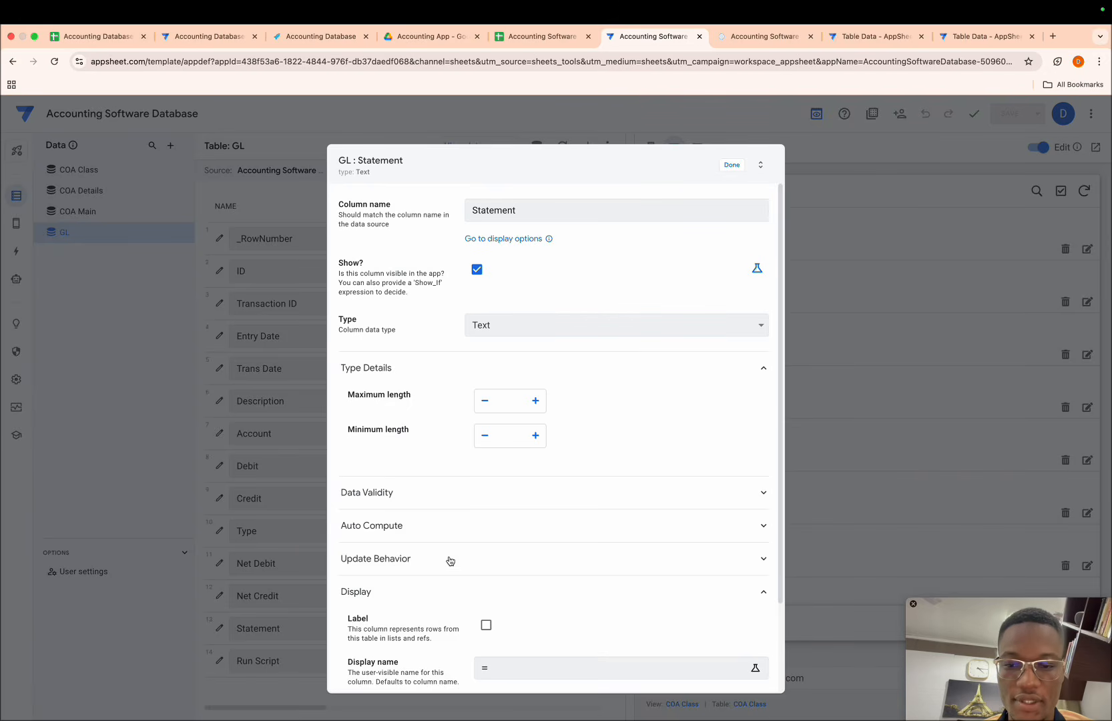
{"action": "left_click", "coordinate": [480, 531]}
{"action": "left_click", "coordinate": [534, 559]}
{"action": "type", "text": "["}
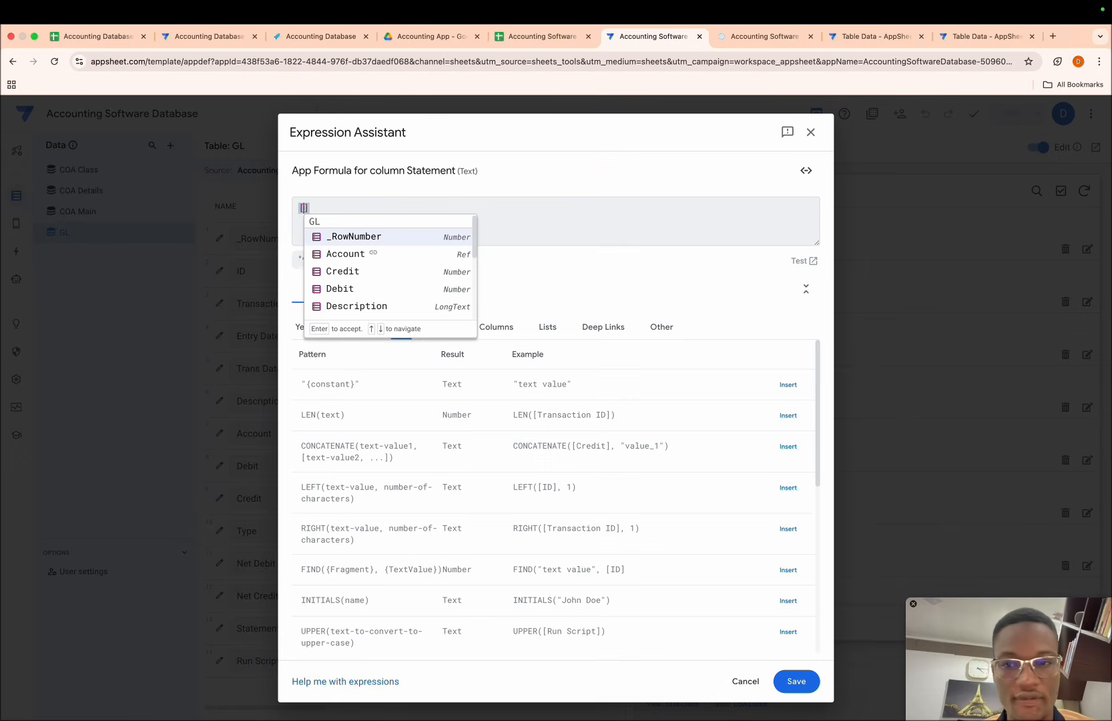
{"action": "type", "text": "accc"}
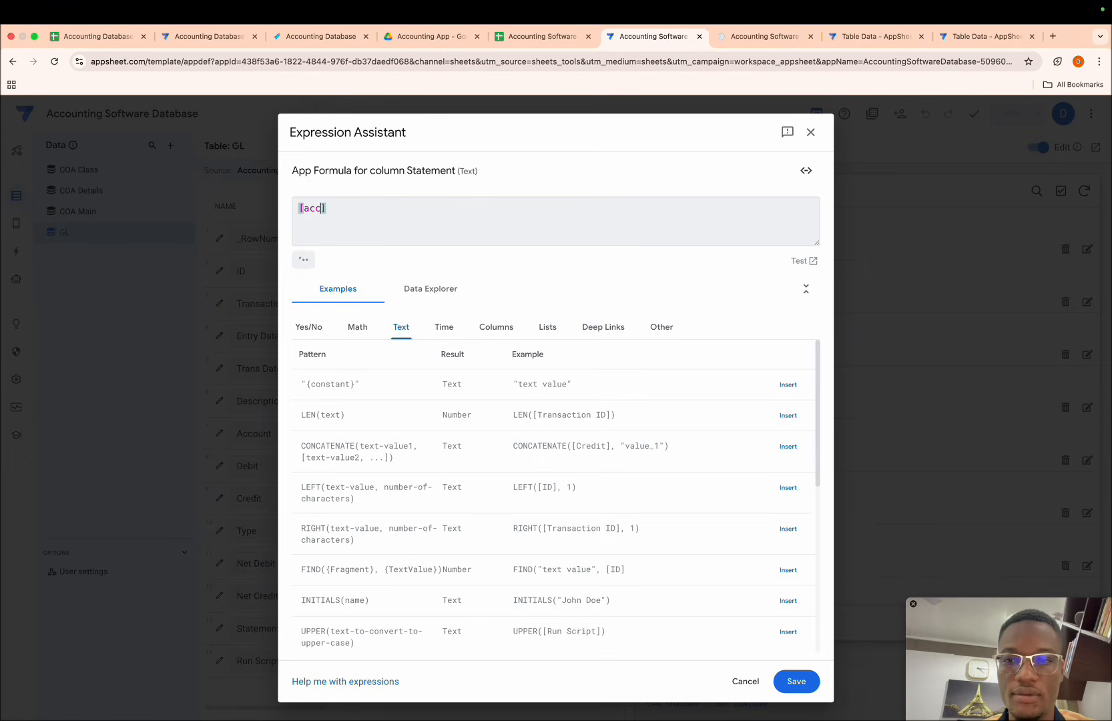
{"action": "type", "text": "ou"}
{"action": "key", "text": "Return"}
{"action": "type", "text": ".[st"}
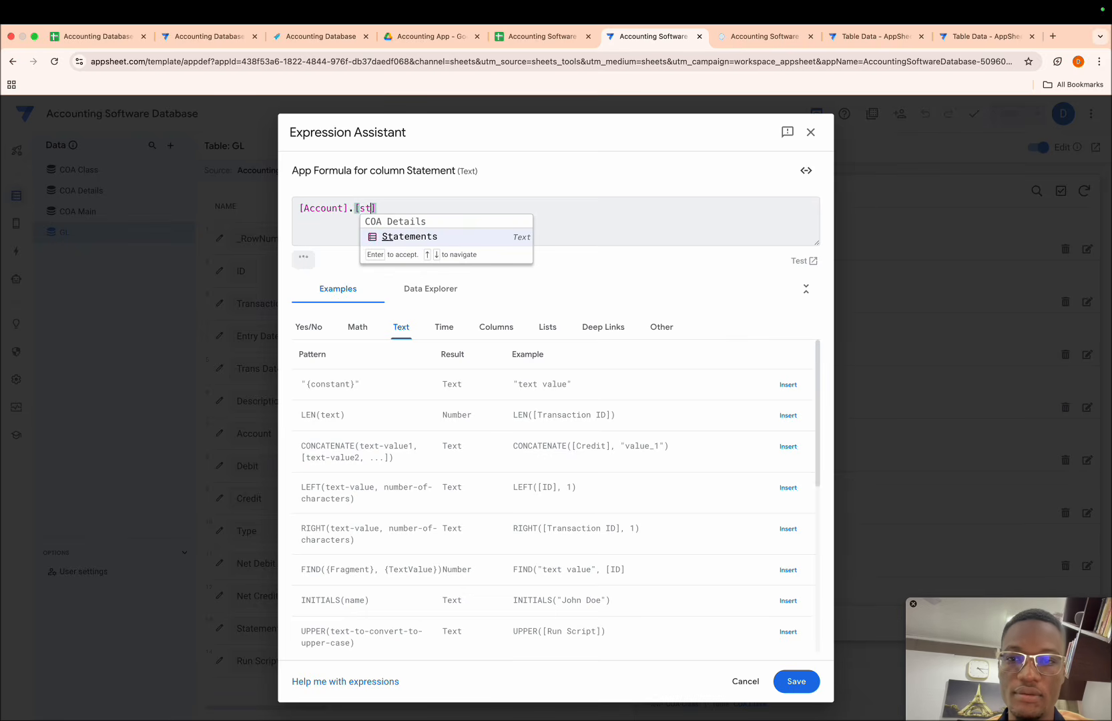
{"action": "key", "text": "Return"}
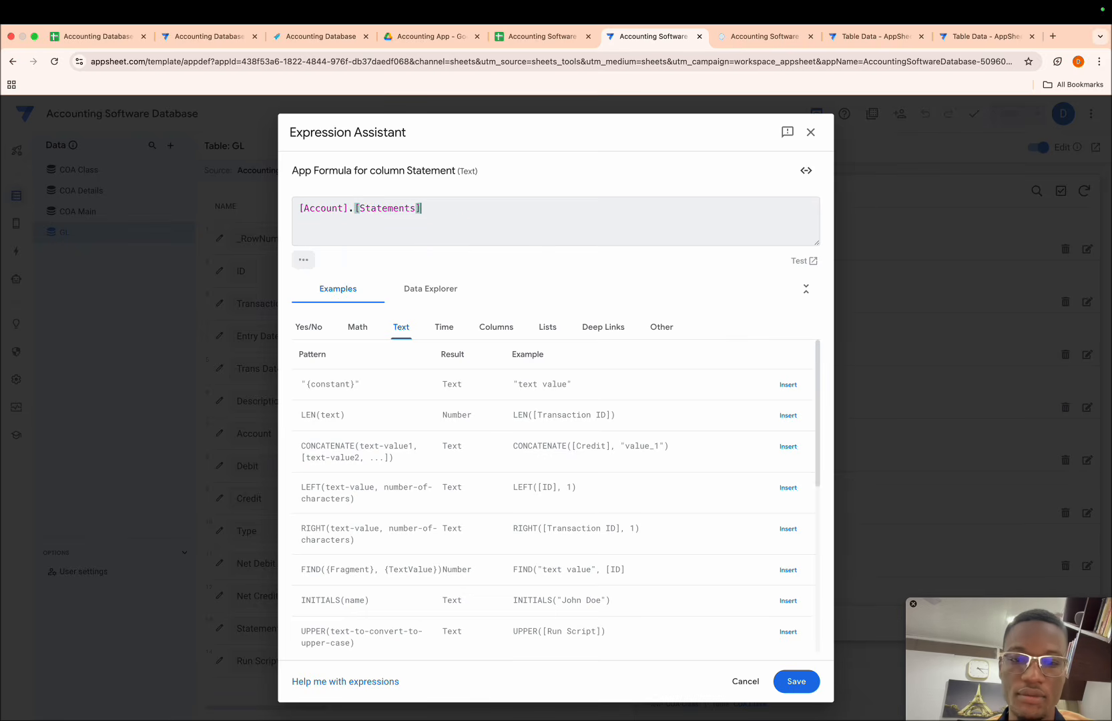
{"action": "left_click", "coordinate": [796, 681]}
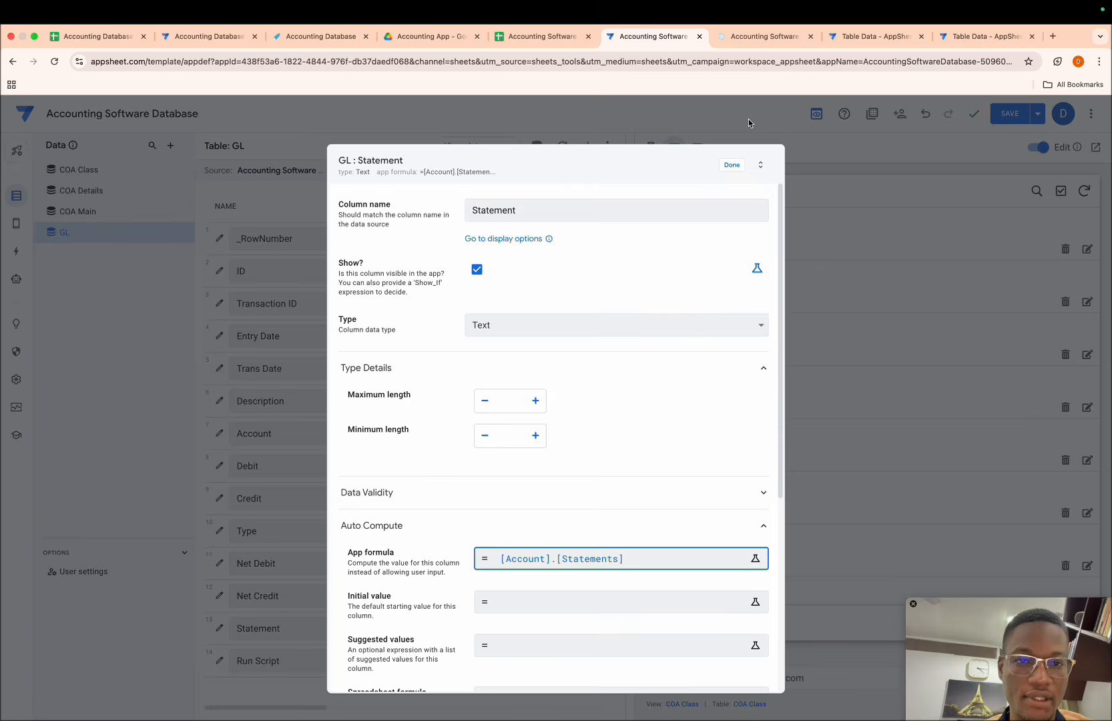
{"action": "left_click", "coordinate": [733, 165]}
{"action": "left_click", "coordinate": [1004, 113]}
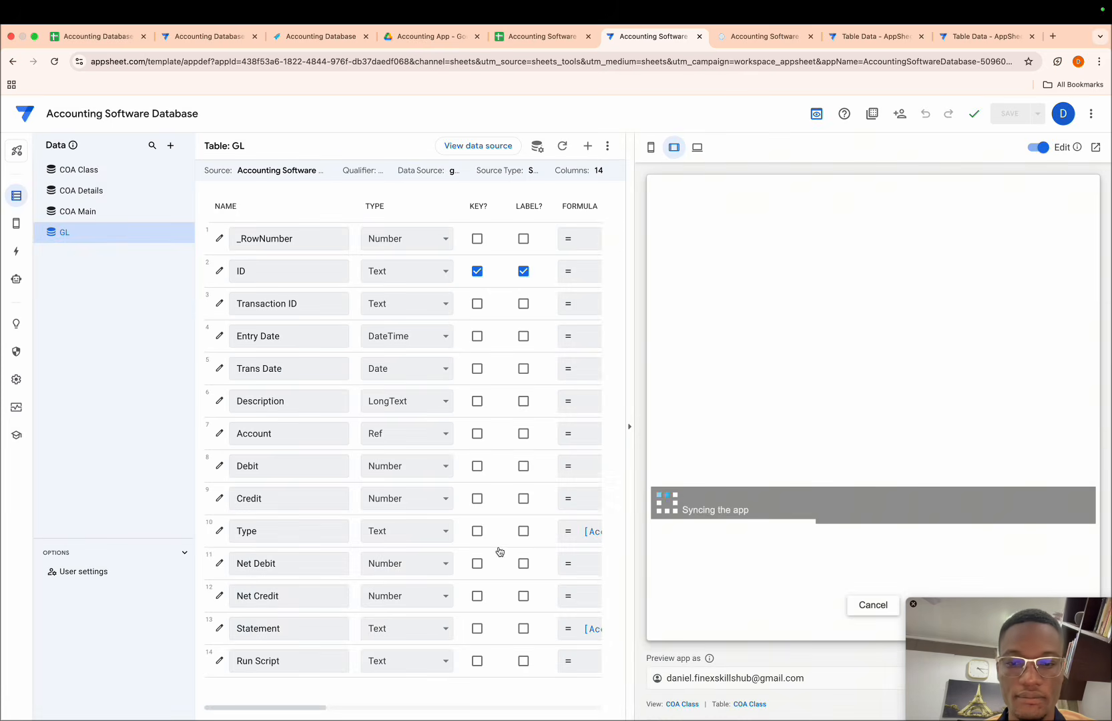
- Hide the GL table's Run Script column from the app and save the app
{"action": "scroll", "coordinate": [471, 661], "scroll_direction": "right", "scroll_amount": 8}
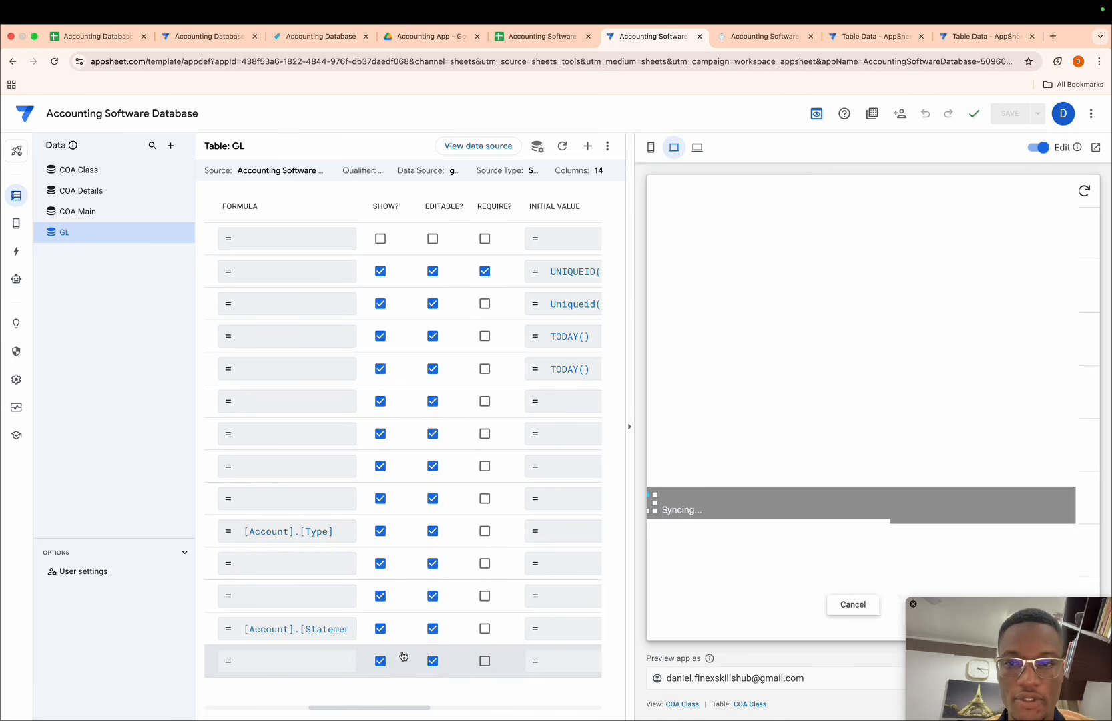
{"action": "left_click", "coordinate": [380, 664]}
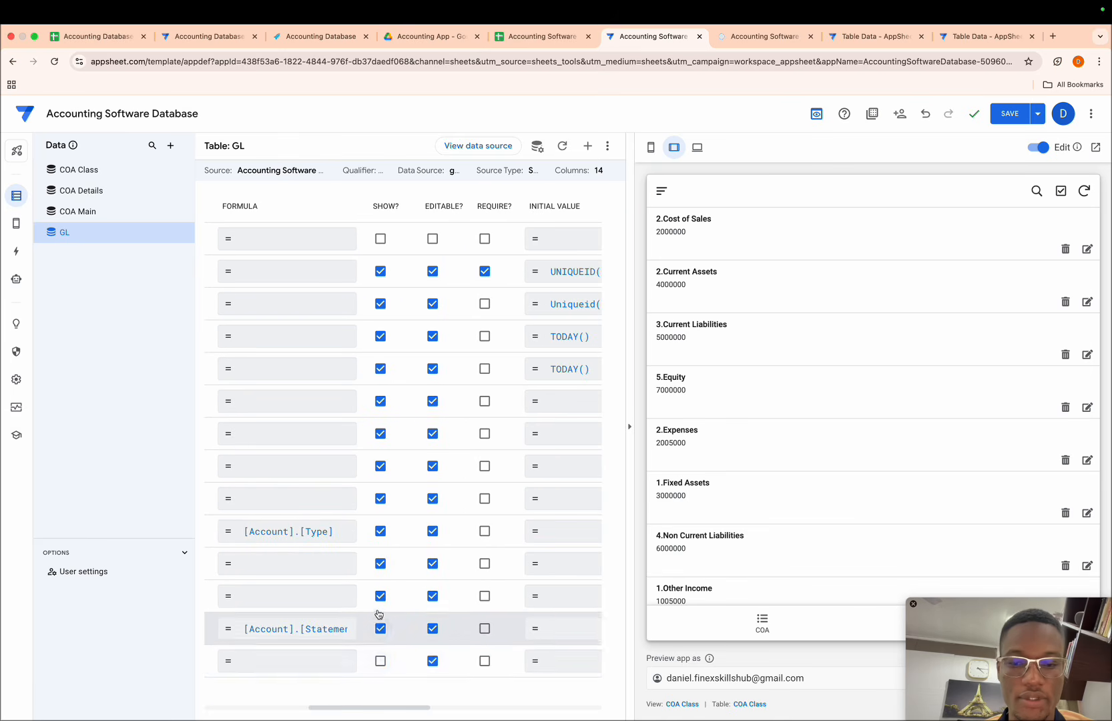
{"action": "scroll", "coordinate": [381, 661], "scroll_direction": "left", "scroll_amount": 8}
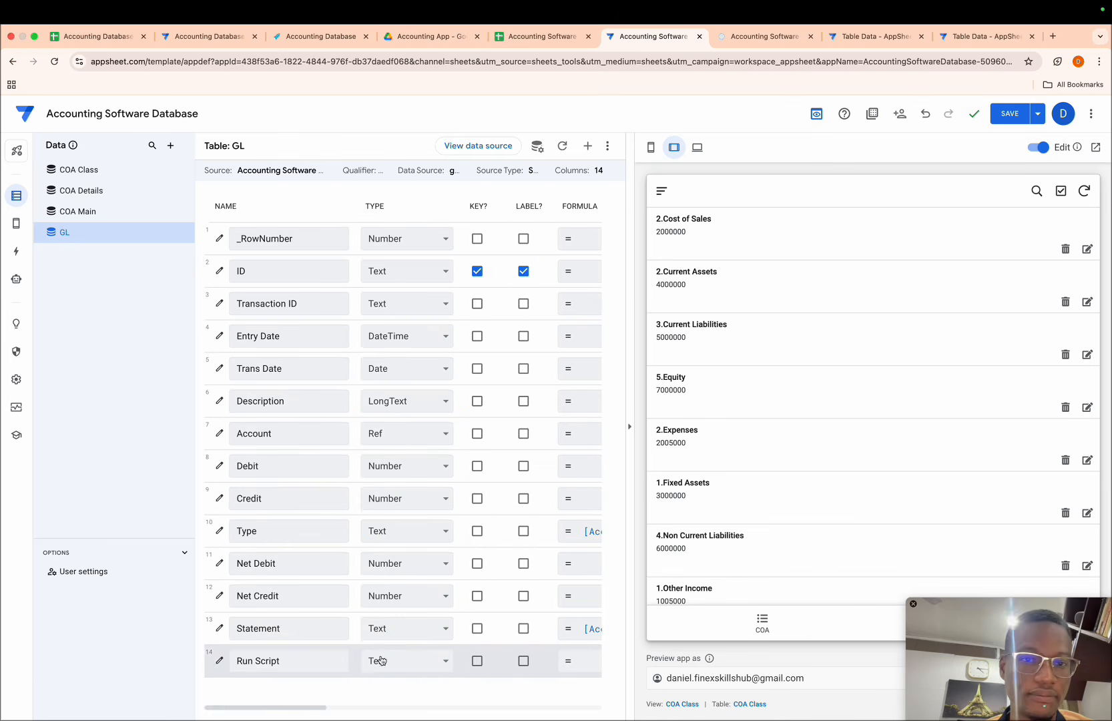
{"action": "left_click", "coordinate": [1009, 113]}
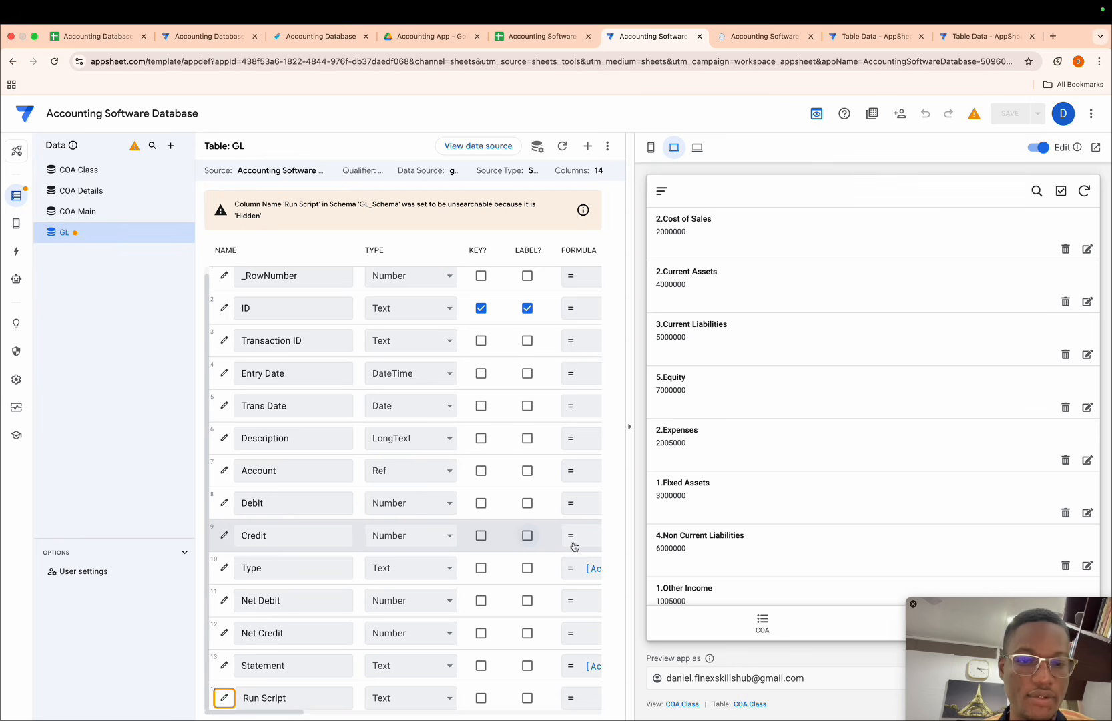
- Start a new GL entry in the app preview, choose Grid Power as its account, check the computed Type and Statement fields, and cancel the entry
{"action": "left_click", "coordinate": [754, 623]}
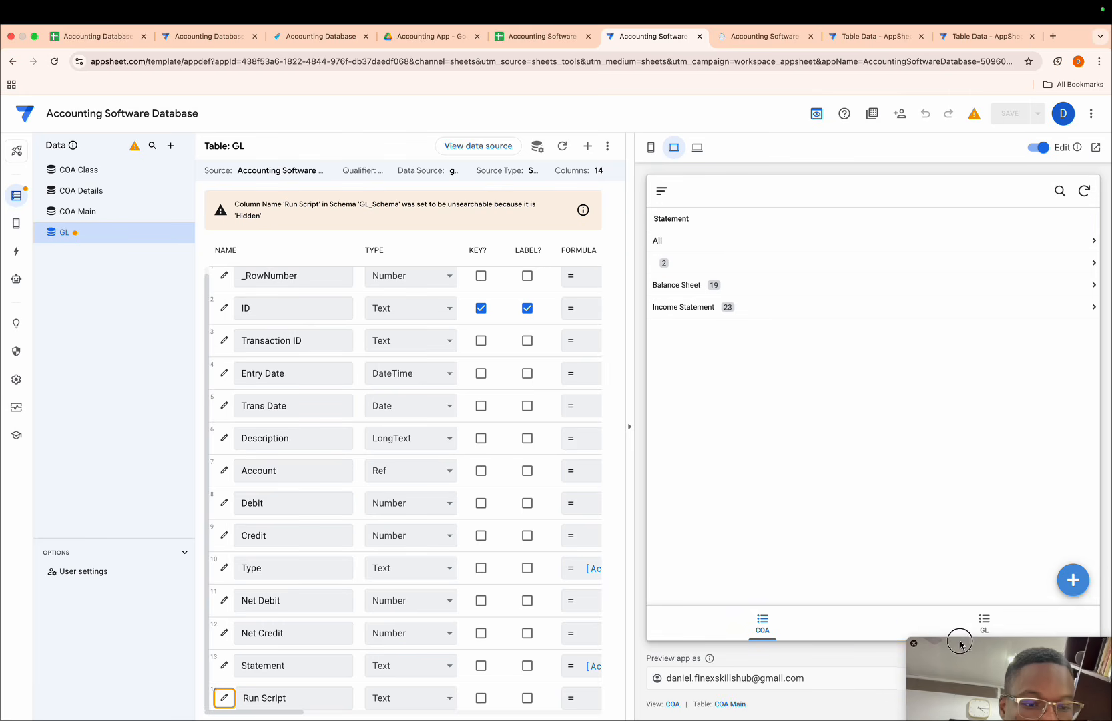
{"action": "left_click", "coordinate": [982, 624]}
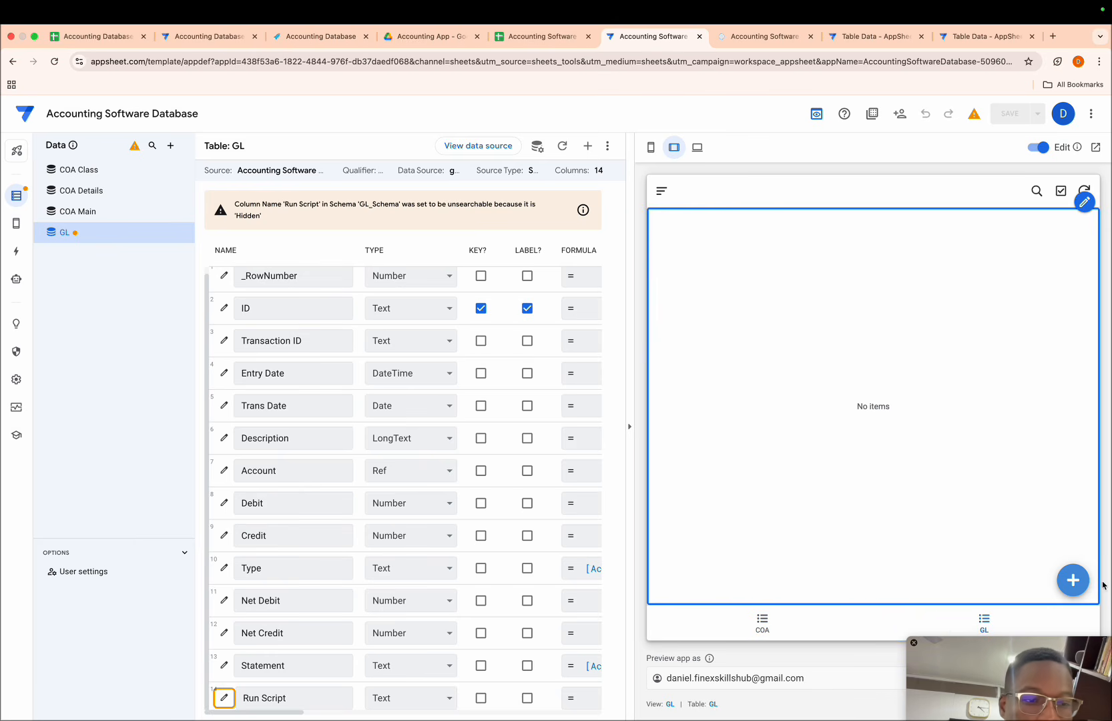
{"action": "left_click", "coordinate": [1074, 579]}
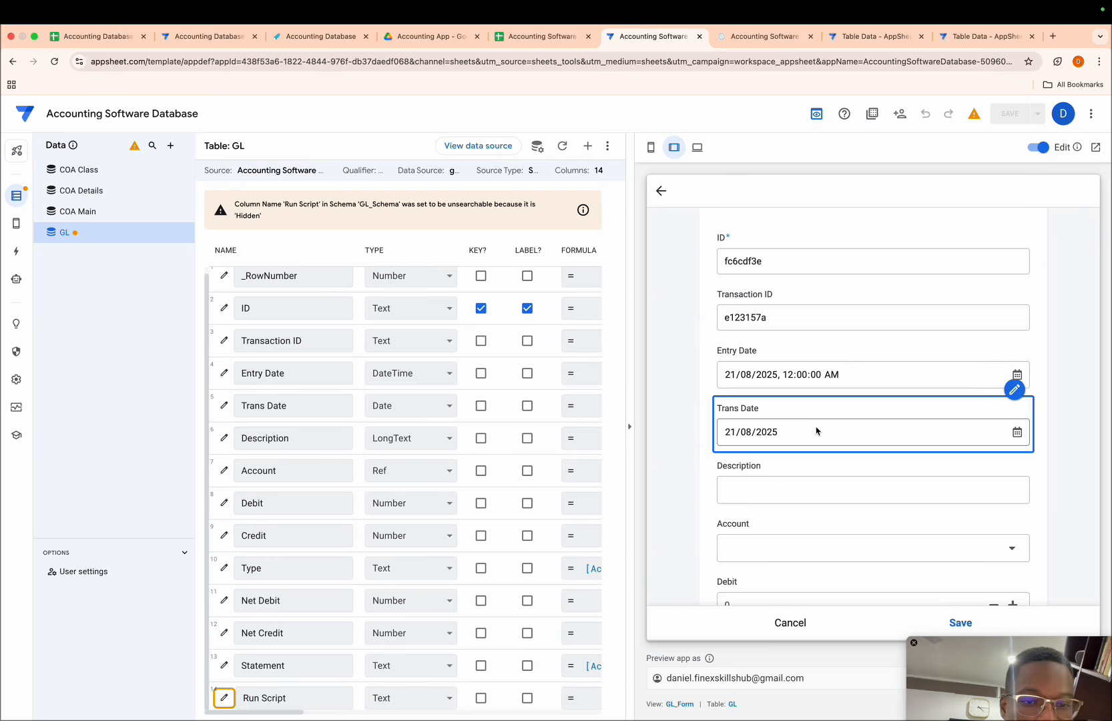
{"action": "scroll", "coordinate": [820, 479], "scroll_direction": "down", "scroll_amount": 1}
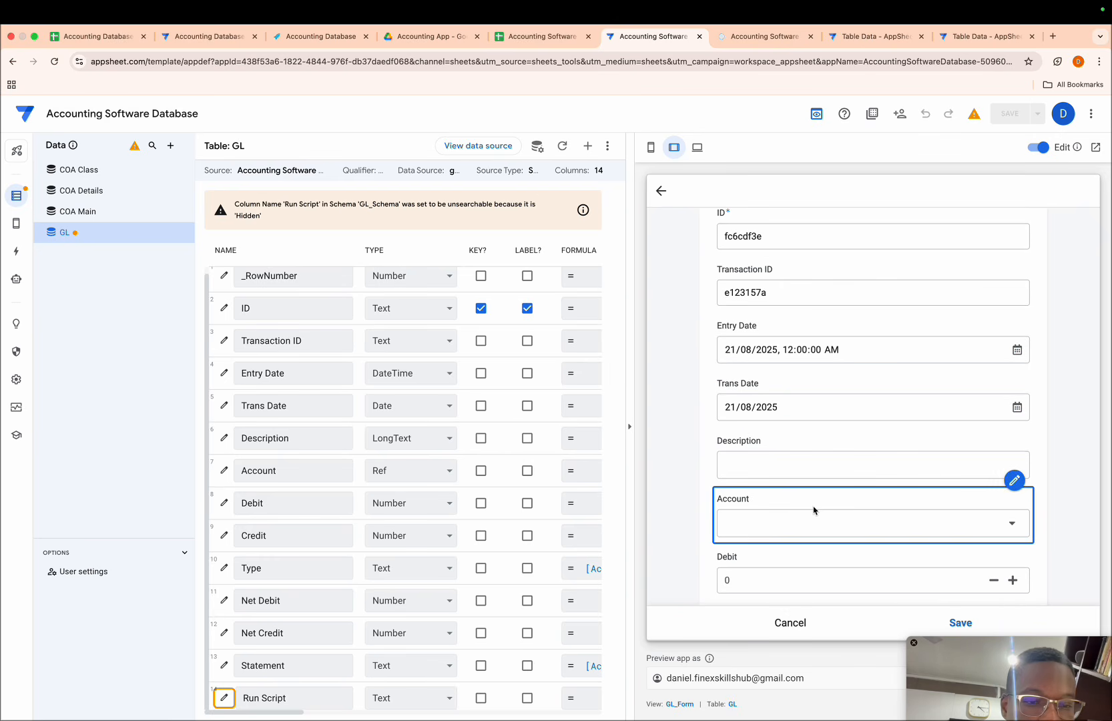
{"action": "scroll", "coordinate": [816, 500], "scroll_direction": "down", "scroll_amount": 1}
{"action": "left_click", "coordinate": [815, 506]}
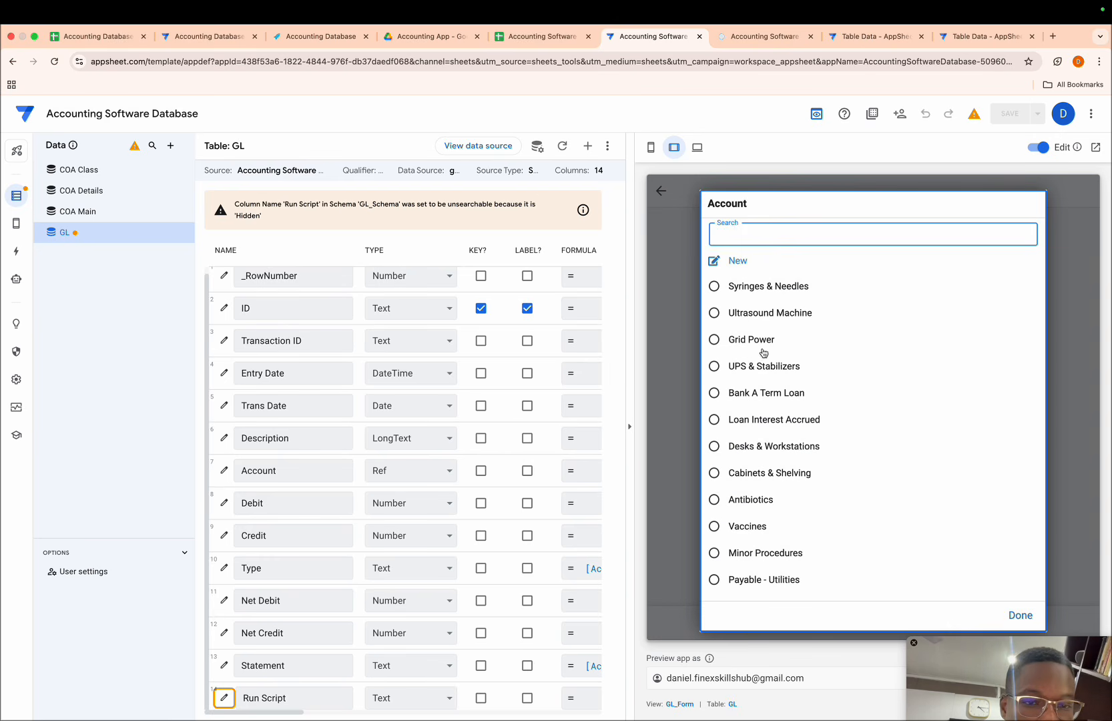
{"action": "left_click", "coordinate": [761, 341]}
{"action": "scroll", "coordinate": [819, 490], "scroll_direction": "down", "scroll_amount": 2}
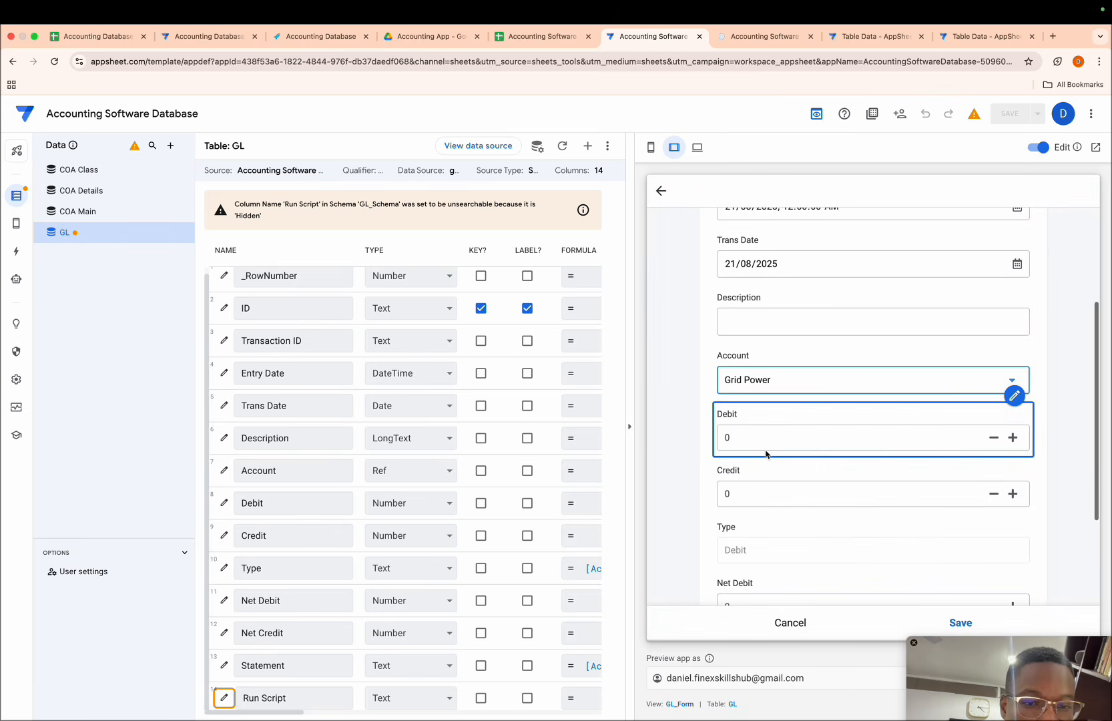
{"action": "left_click", "coordinate": [766, 451]}
{"action": "scroll", "coordinate": [758, 467], "scroll_direction": "down", "scroll_amount": 3}
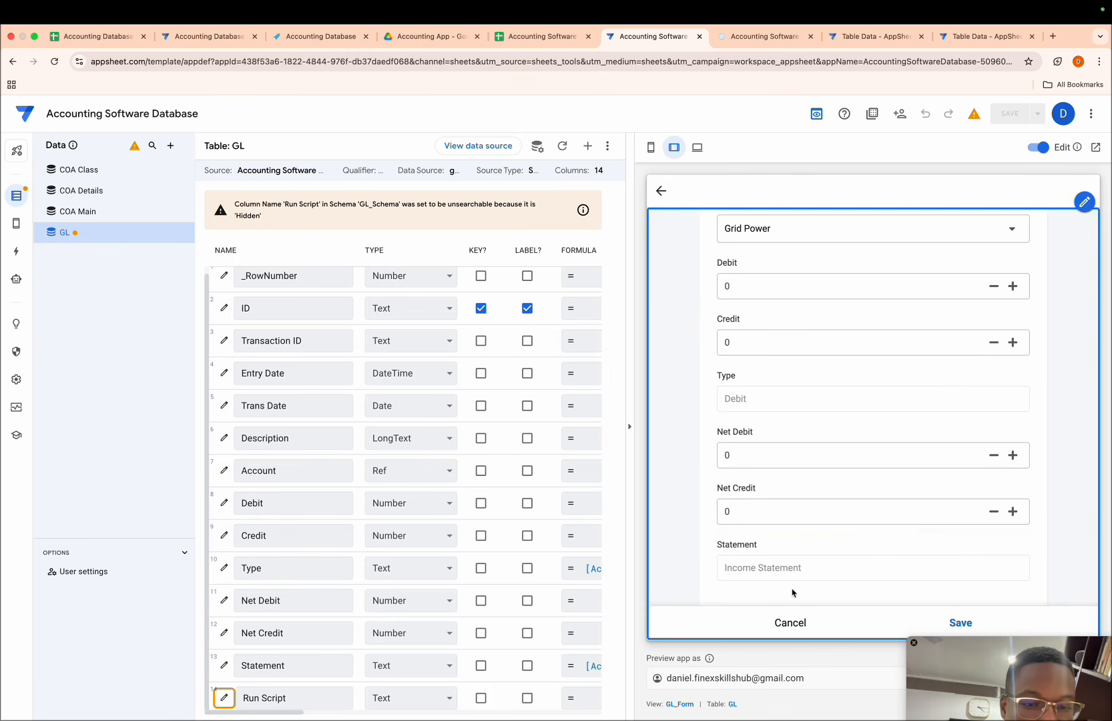
{"action": "left_click", "coordinate": [791, 623]}
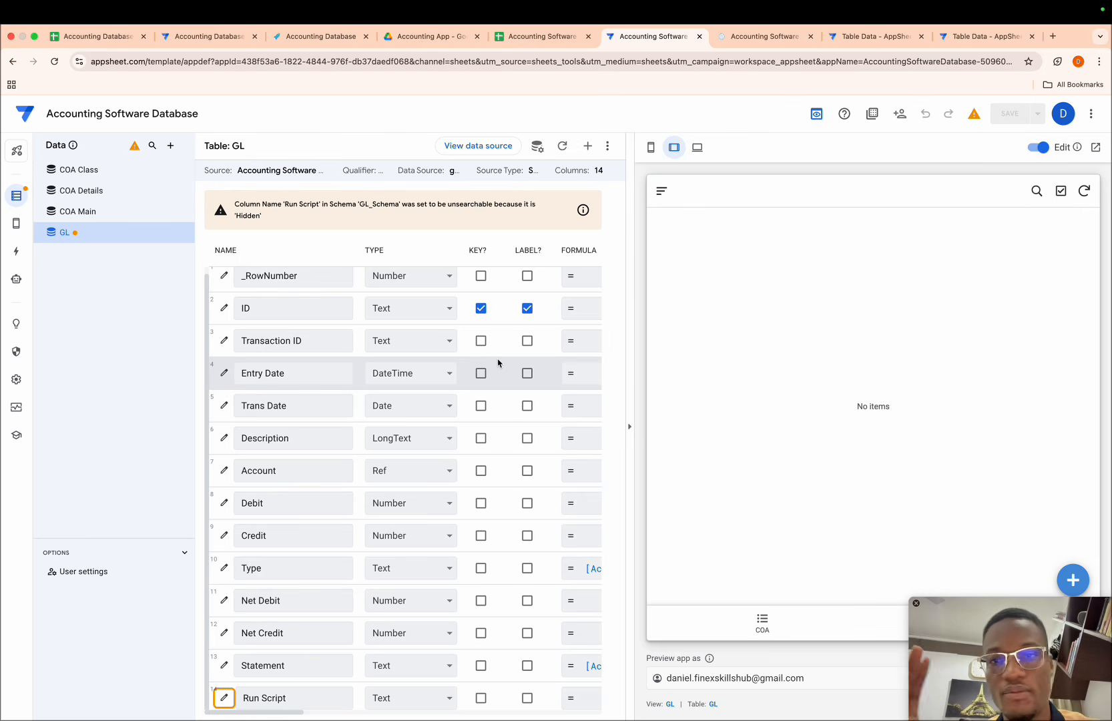
- Switch to the Accounting Database app preview and view its Pass Entry page
{"action": "left_click", "coordinate": [314, 37]}
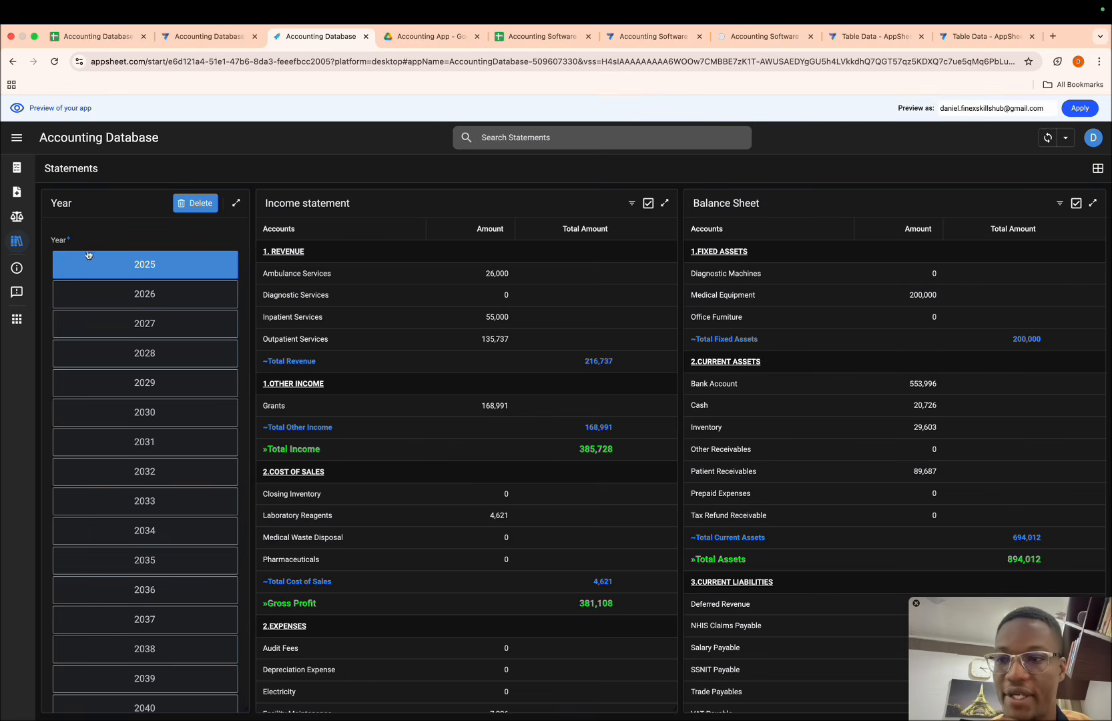
{"action": "left_click", "coordinate": [17, 194]}
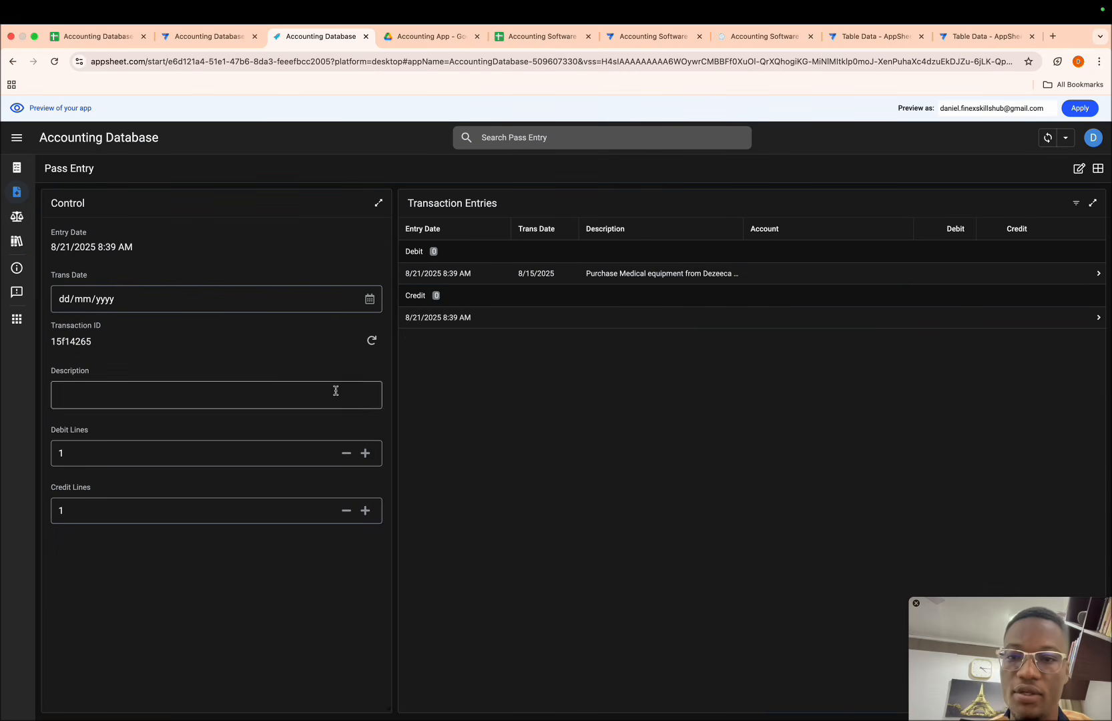